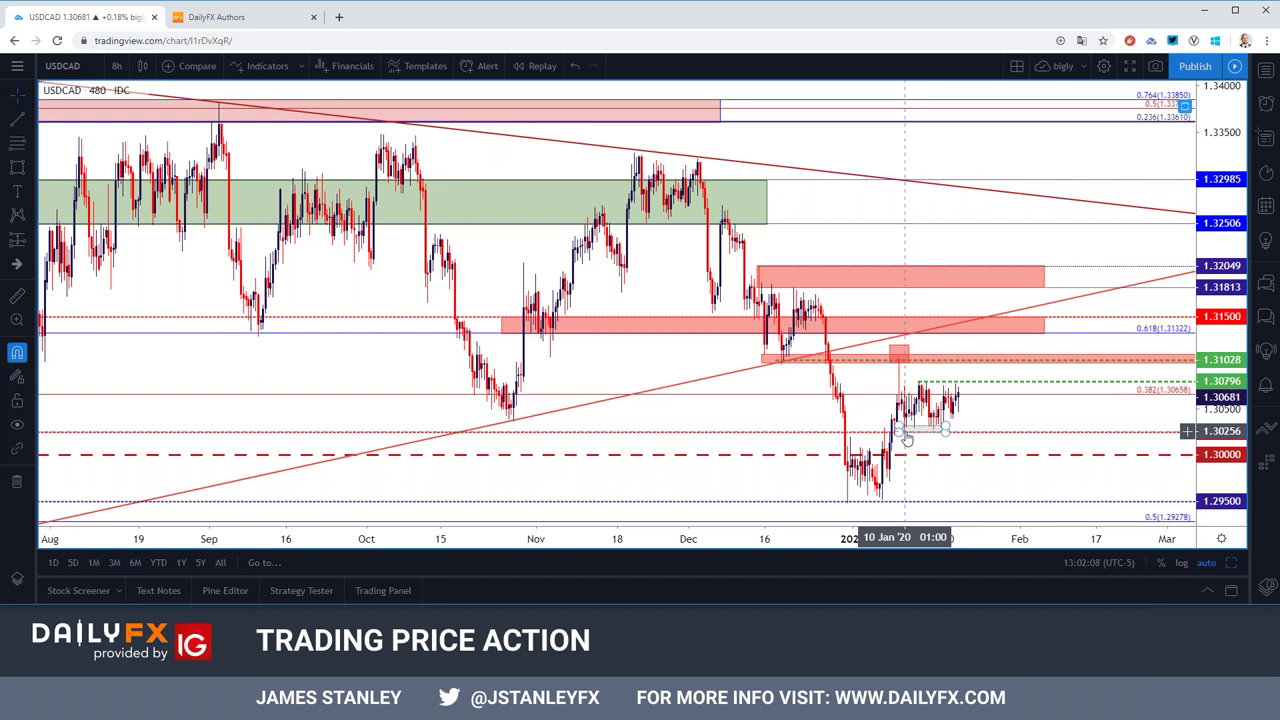
Step: Change the USD/CAD chart interval from 8 hours to 1 day
left_click(116, 66)
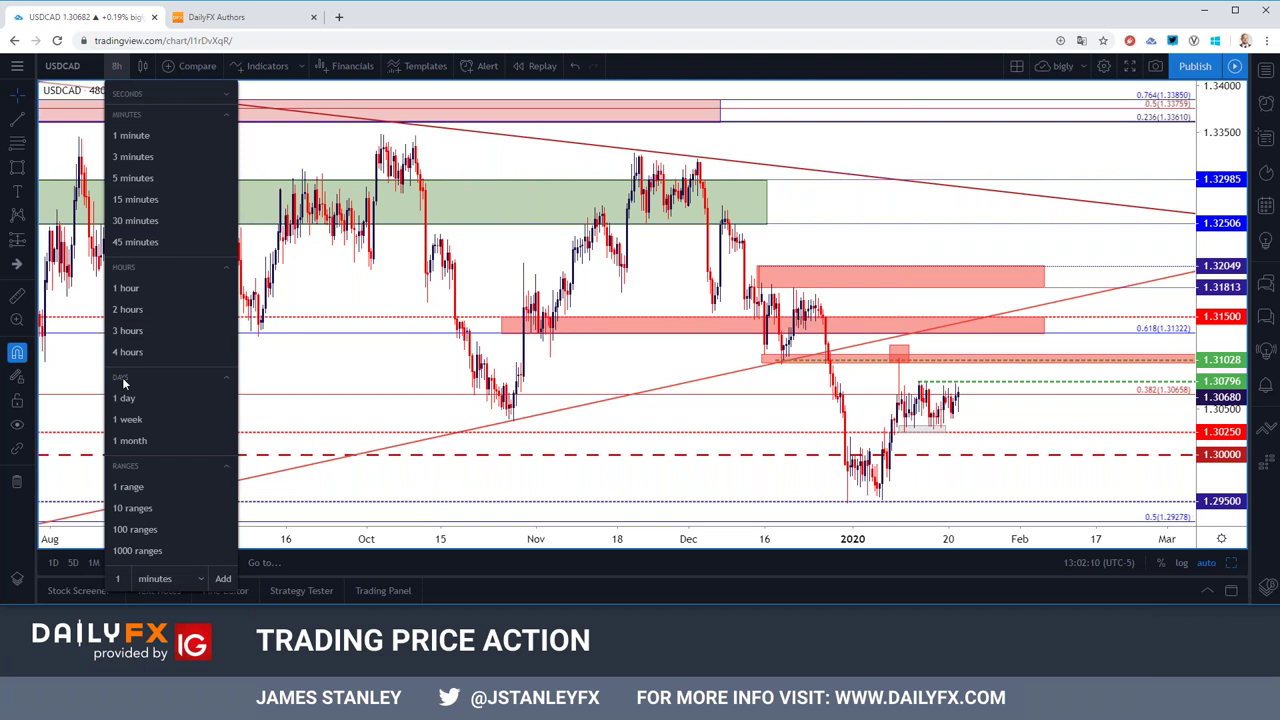
left_click(124, 398)
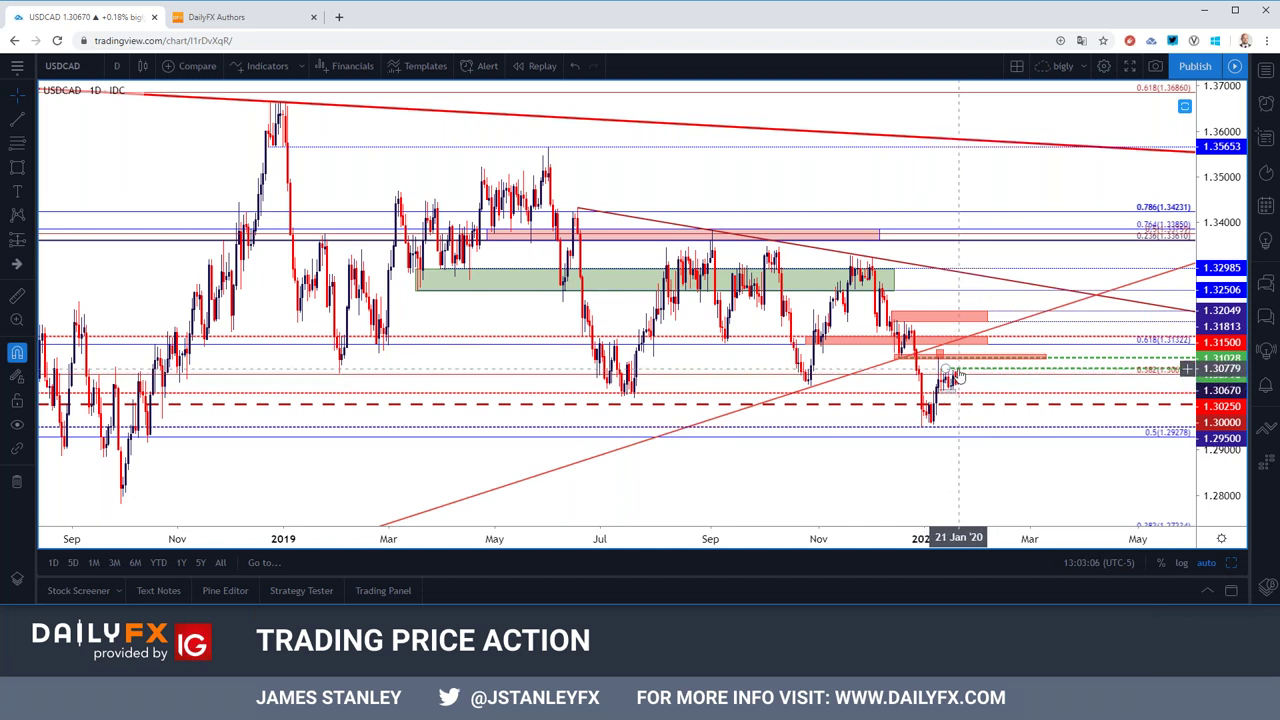
left_click(86, 66)
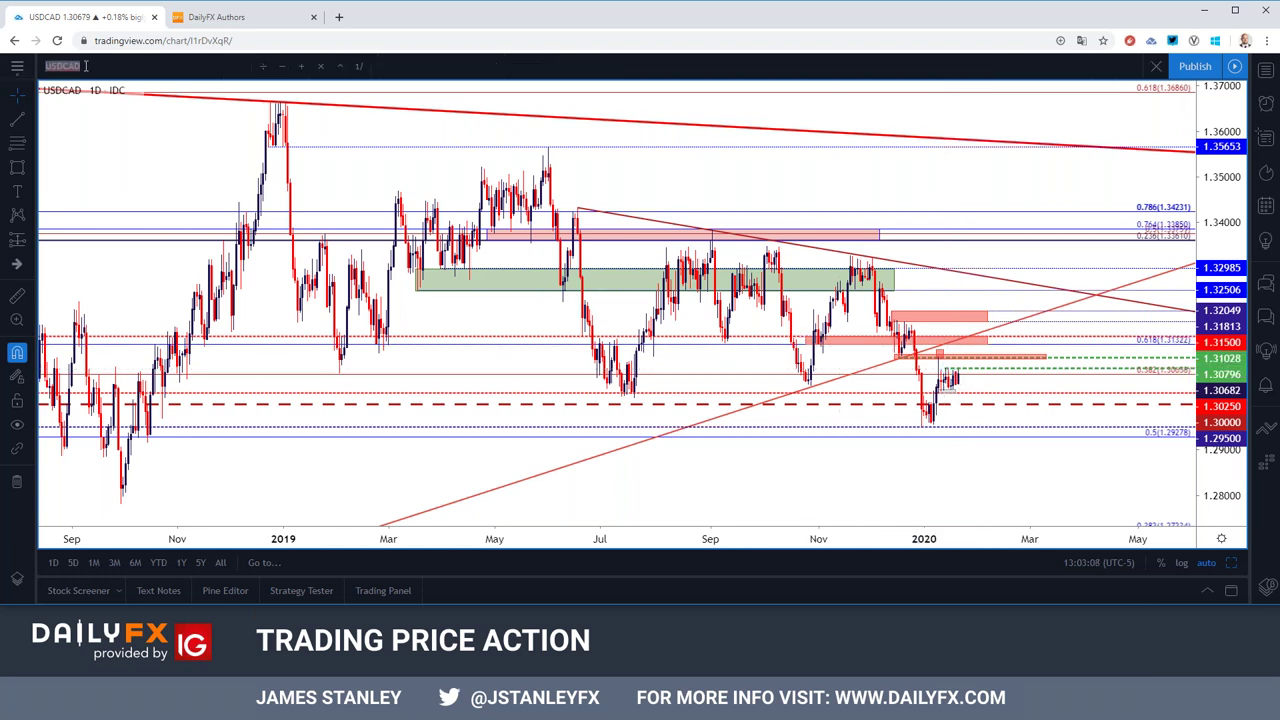
Step: Load the DXY symbol and set its chart to 4-hour candles
type("DXY")
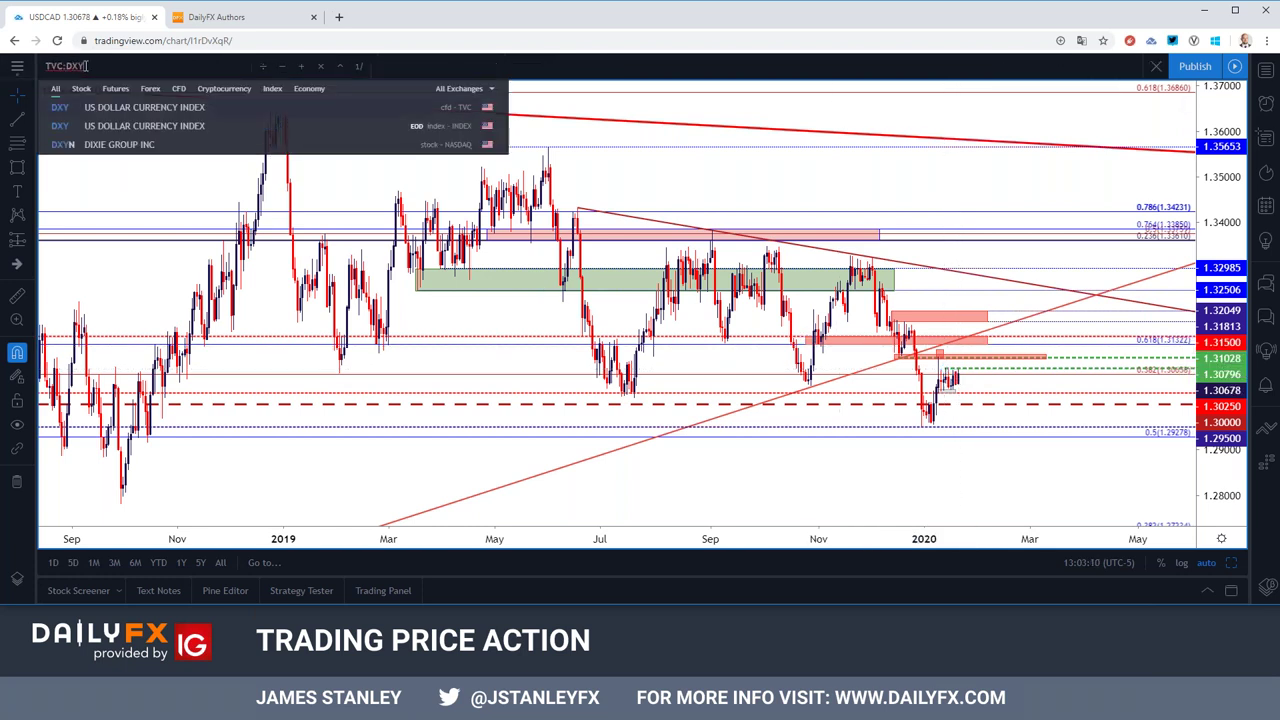
key("Return")
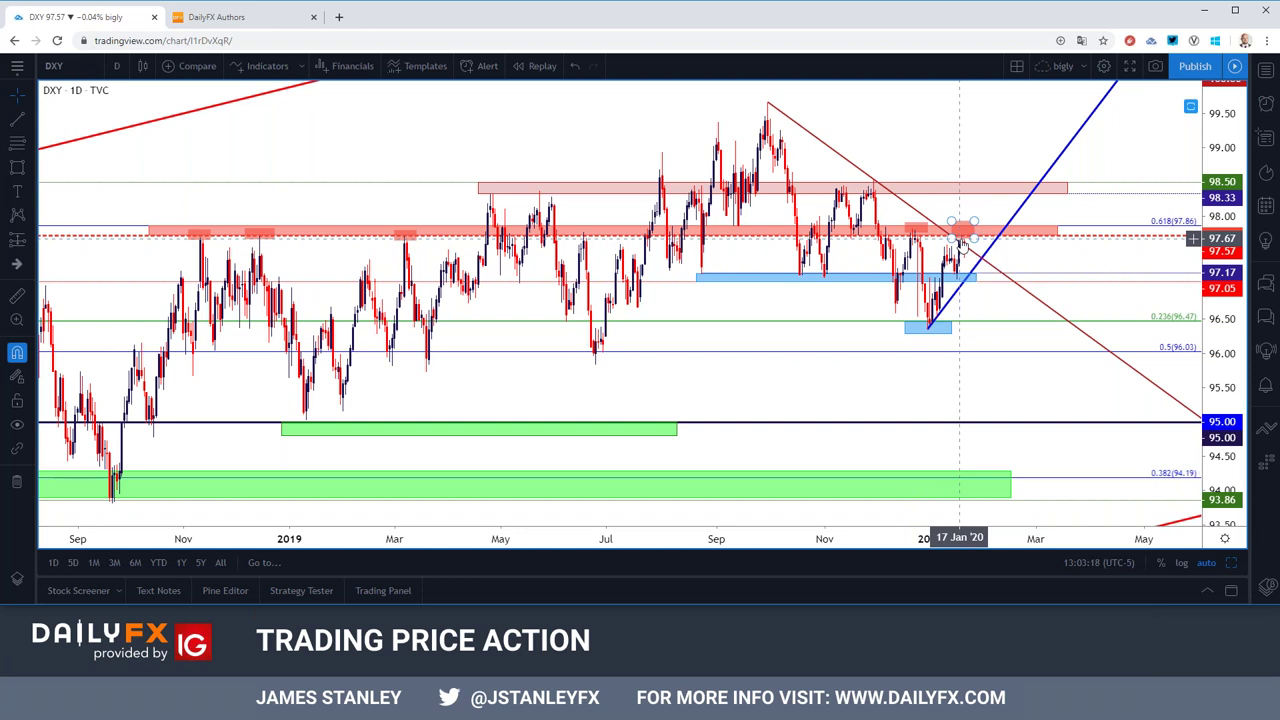
left_click(116, 65)
left_click(161, 359)
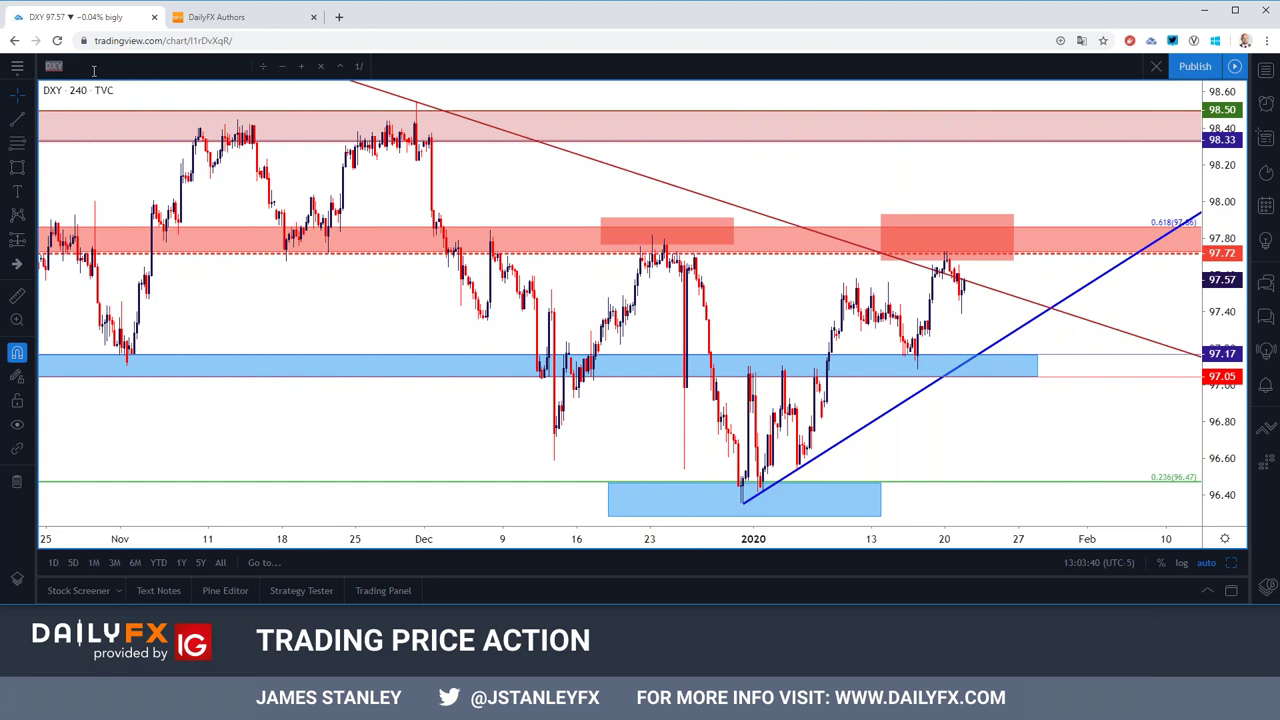
Step: Switch the symbol back to USDCAD, replacing OANDA:USDCAD with another USDCAD data feed
type("OANDA:USDCAD")
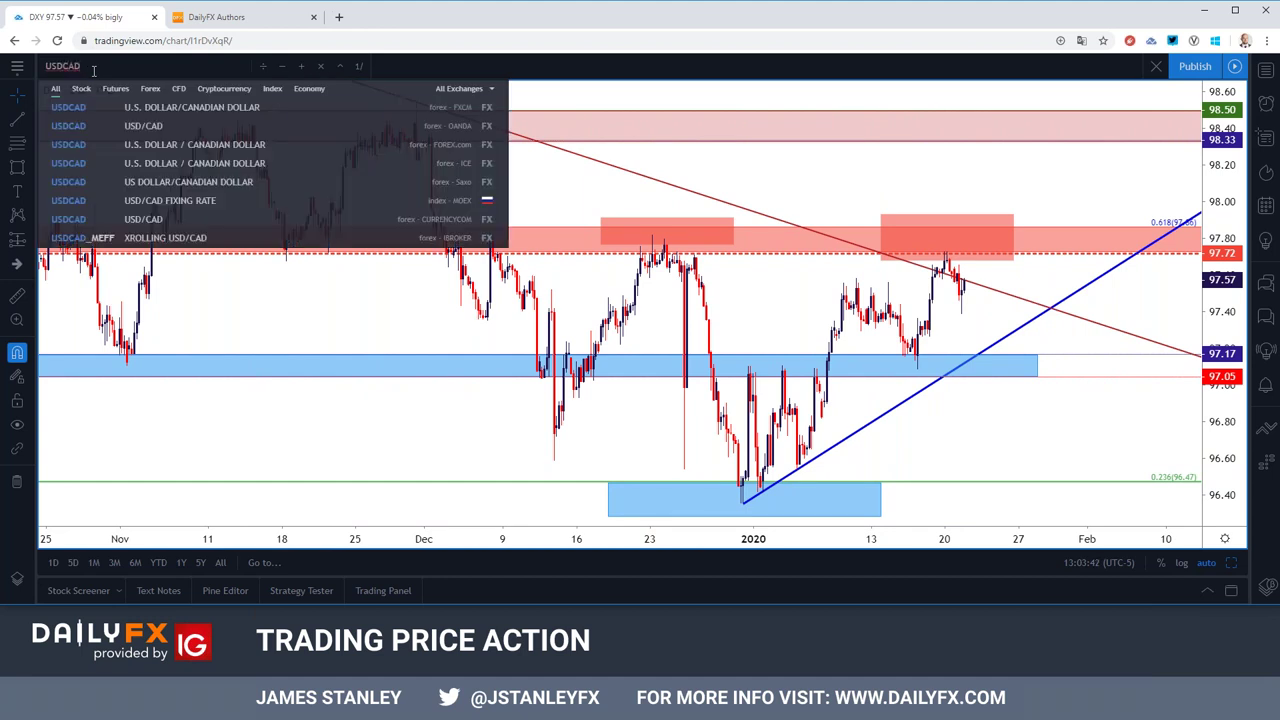
key("ctrl+a")
type("FX_IDC:USDCAD")
key("Return")
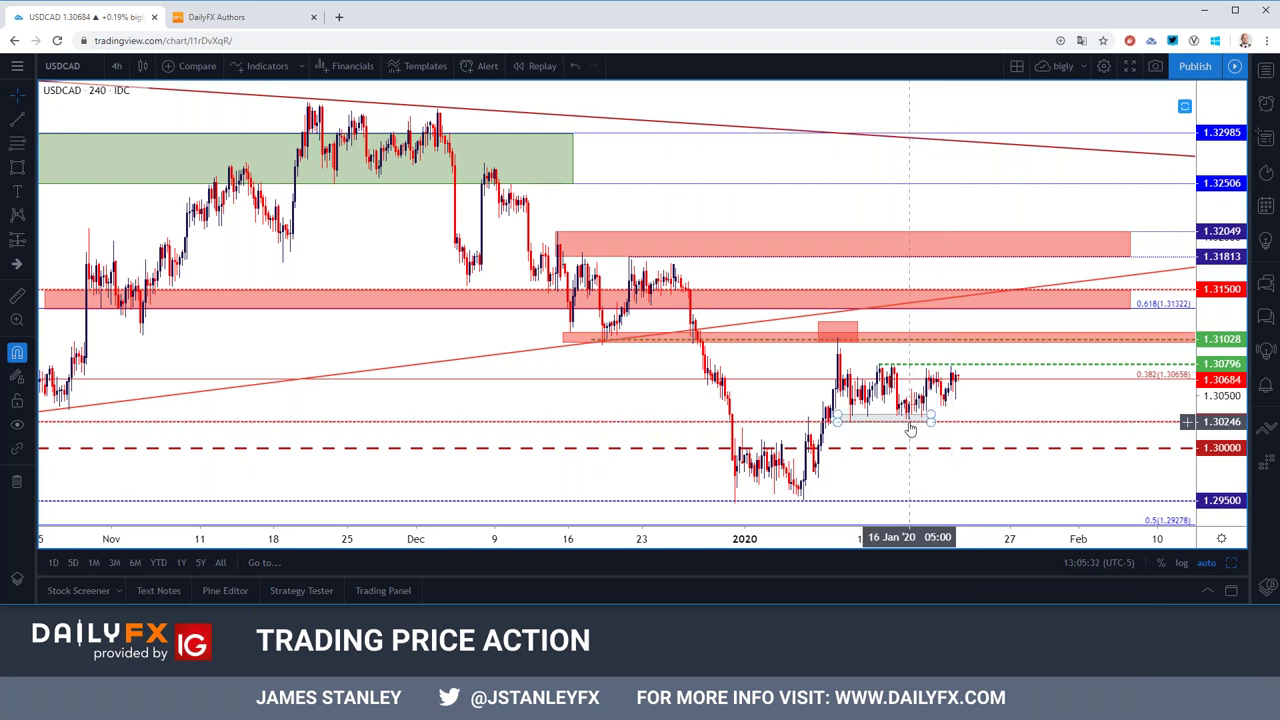
Step: Set the dashed USDCAD support line at 1.30000 and select the small red zone near 1.310
left_click_drag(879, 455, 879, 456)
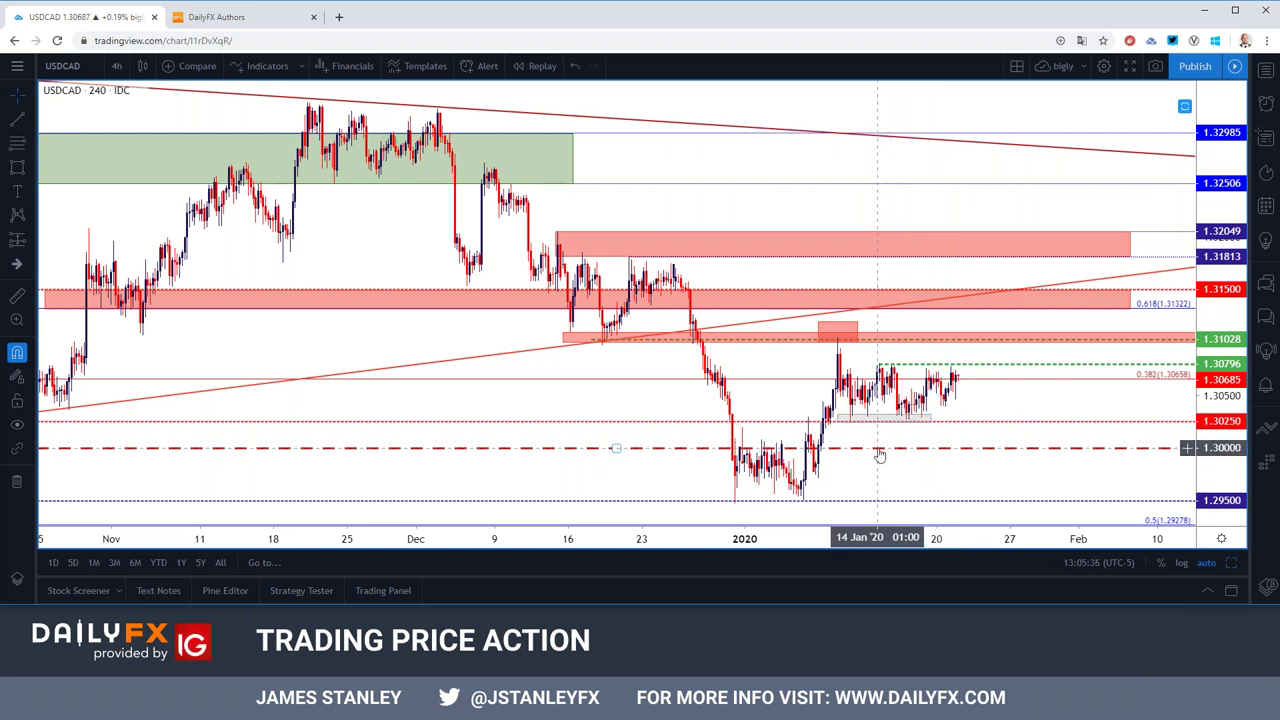
scroll(879, 455, "down", 5)
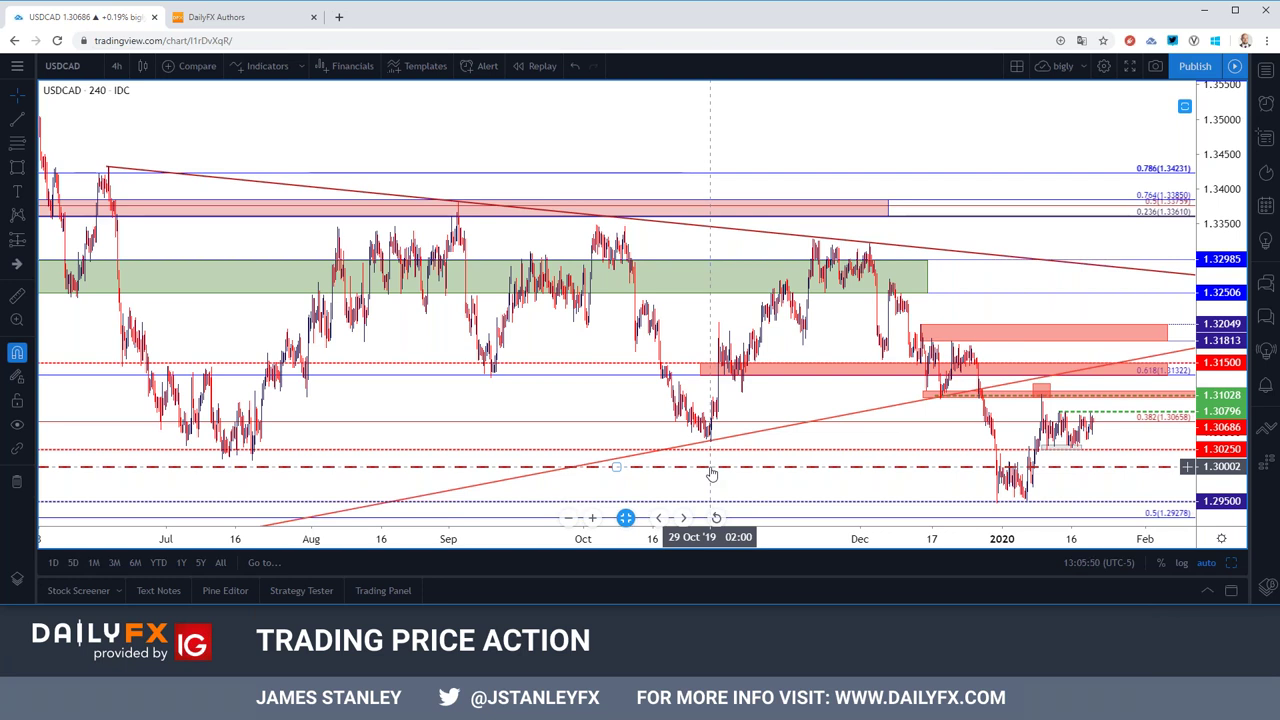
scroll(866, 466, "up", 3)
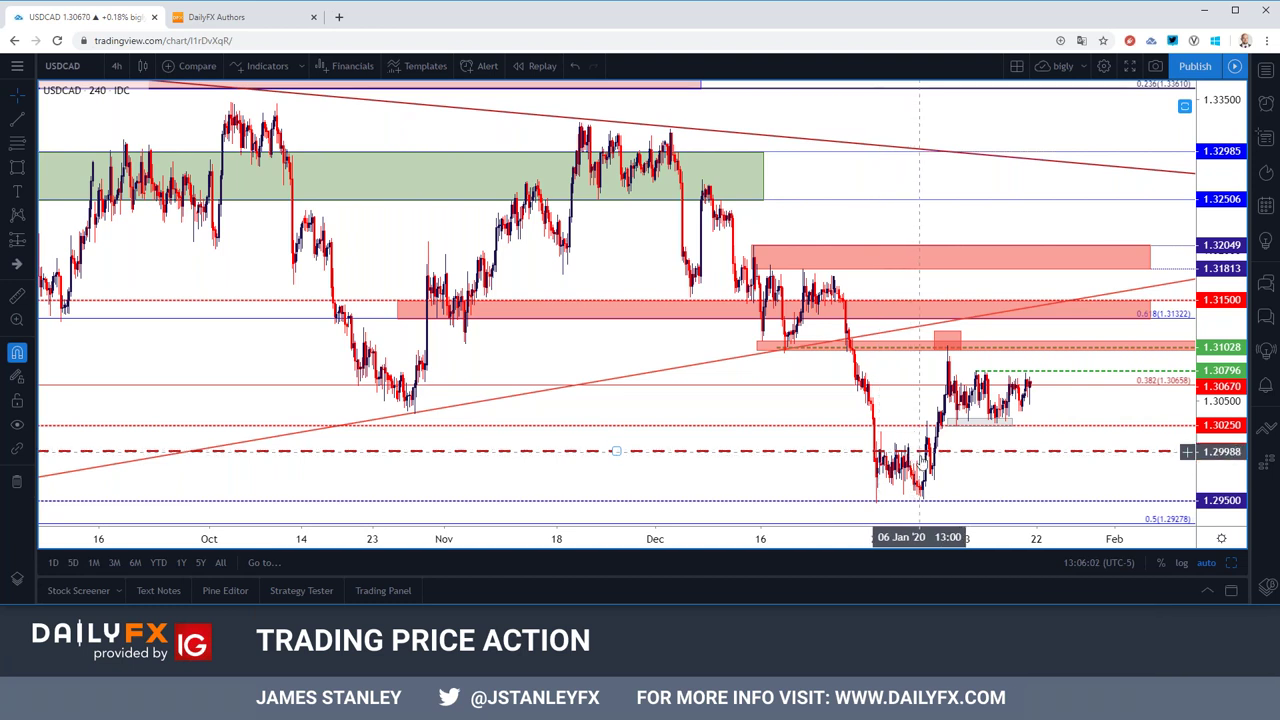
left_click(948, 350)
scroll(948, 358, "up", 2)
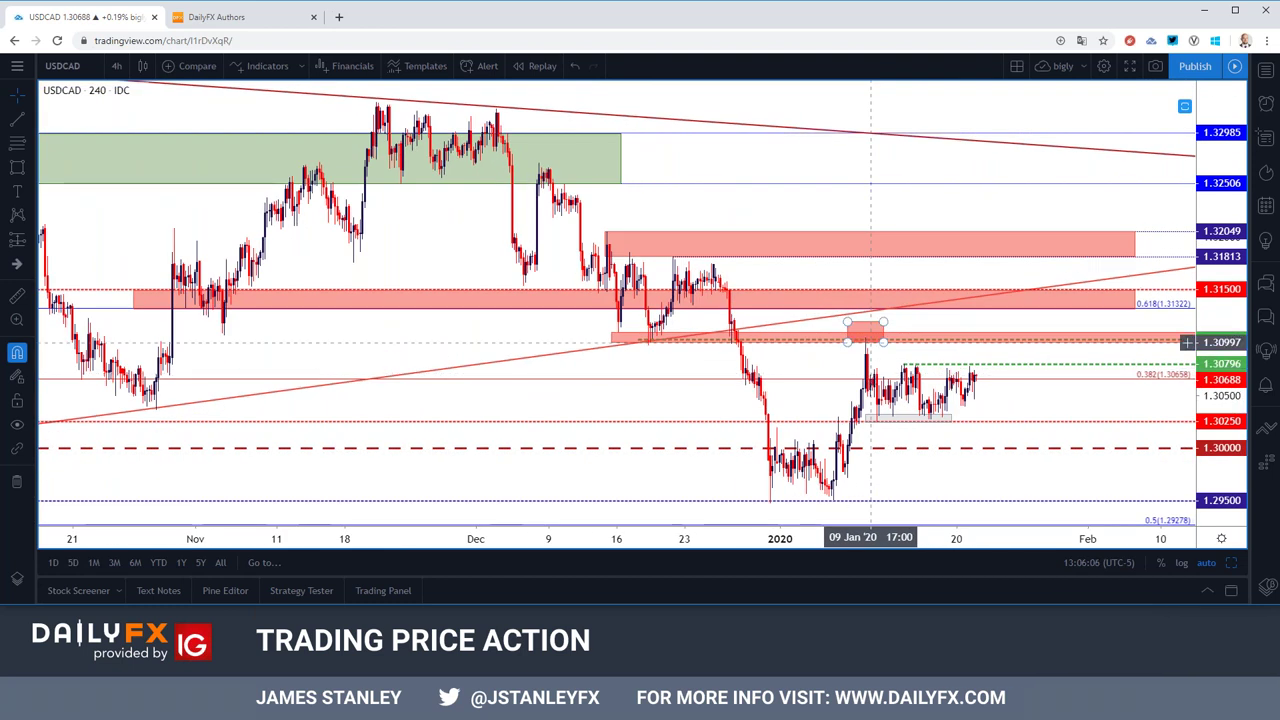
left_click(89, 67)
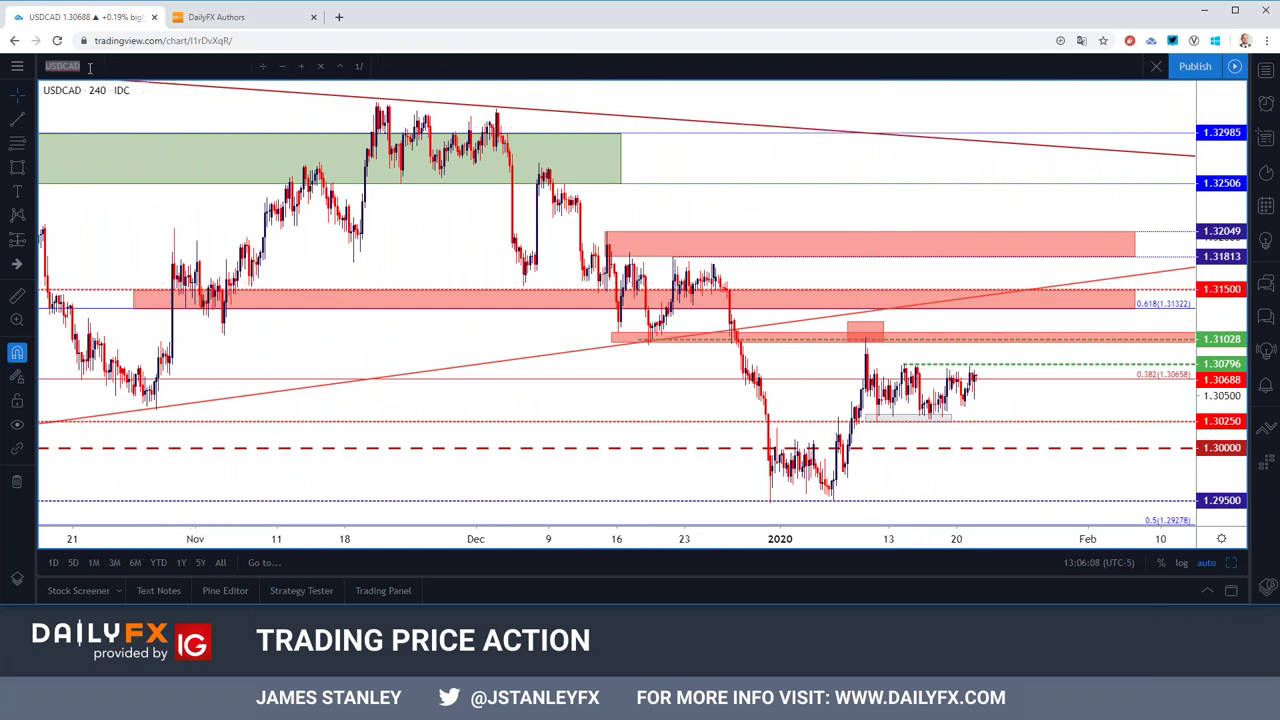
Step: Check the DXY chart, then switch the symbol back to USDCAD
type("DXY")
key("Return")
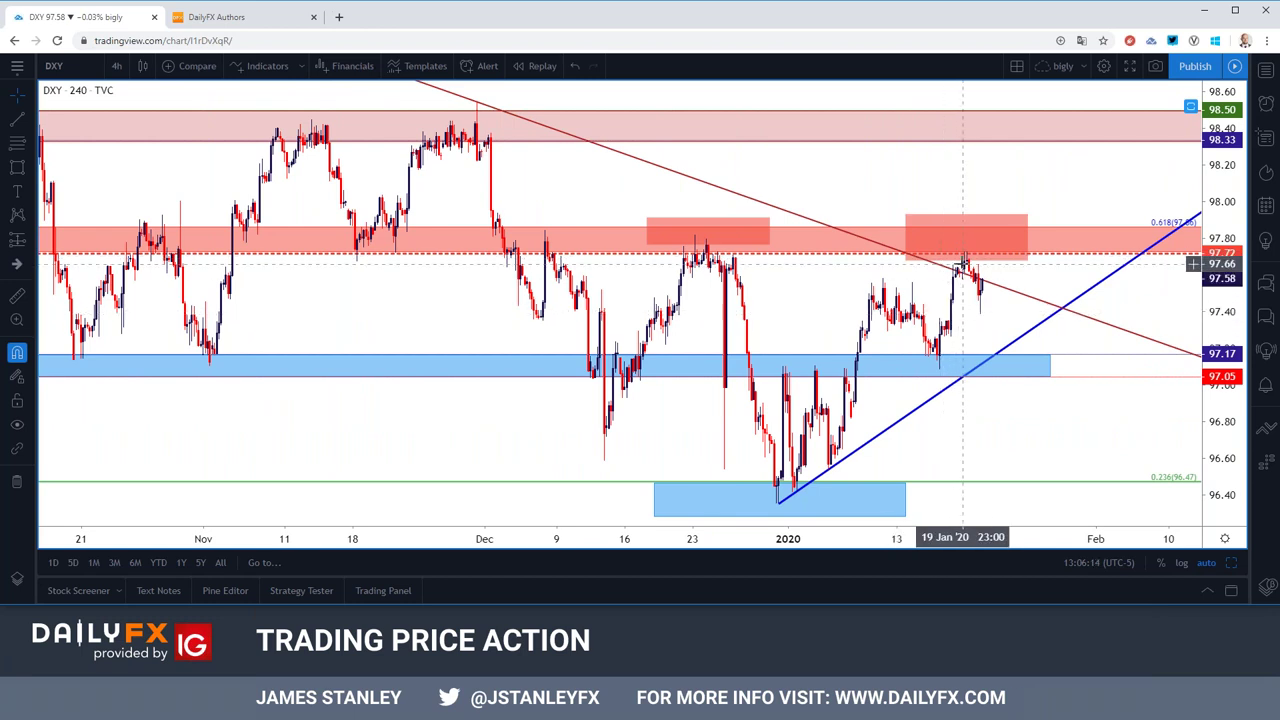
left_click(75, 66)
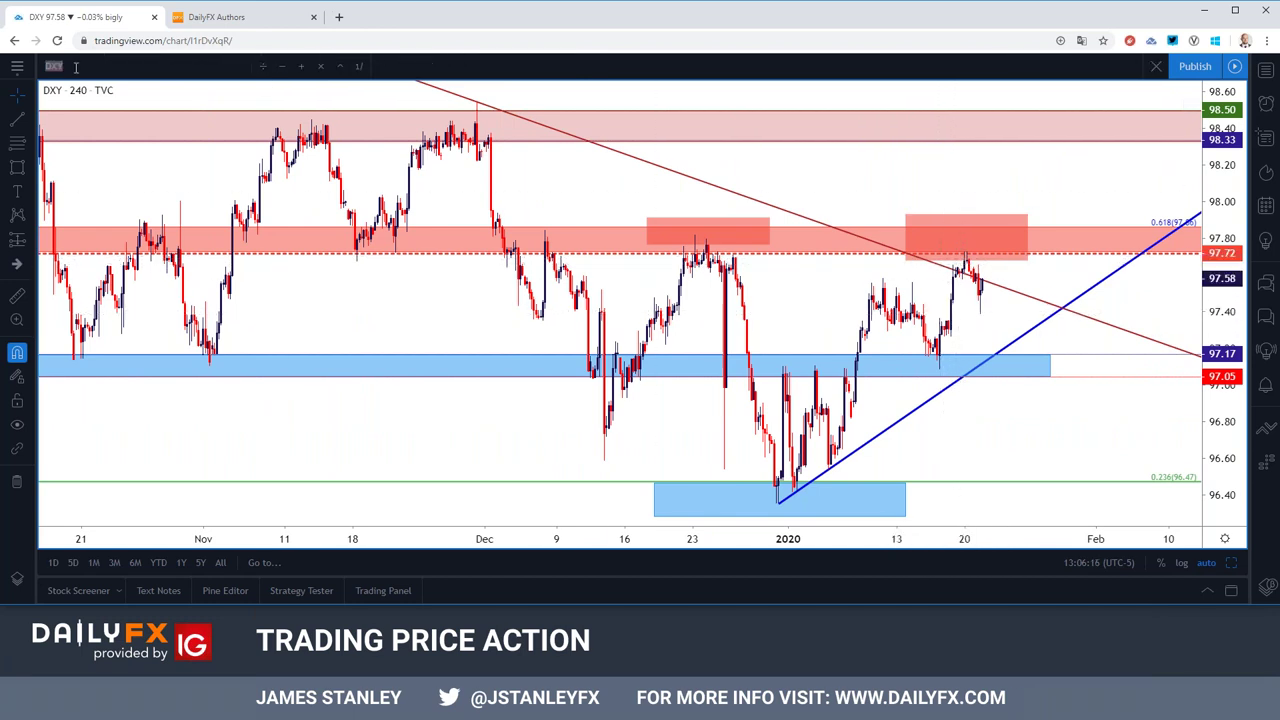
type("USD")
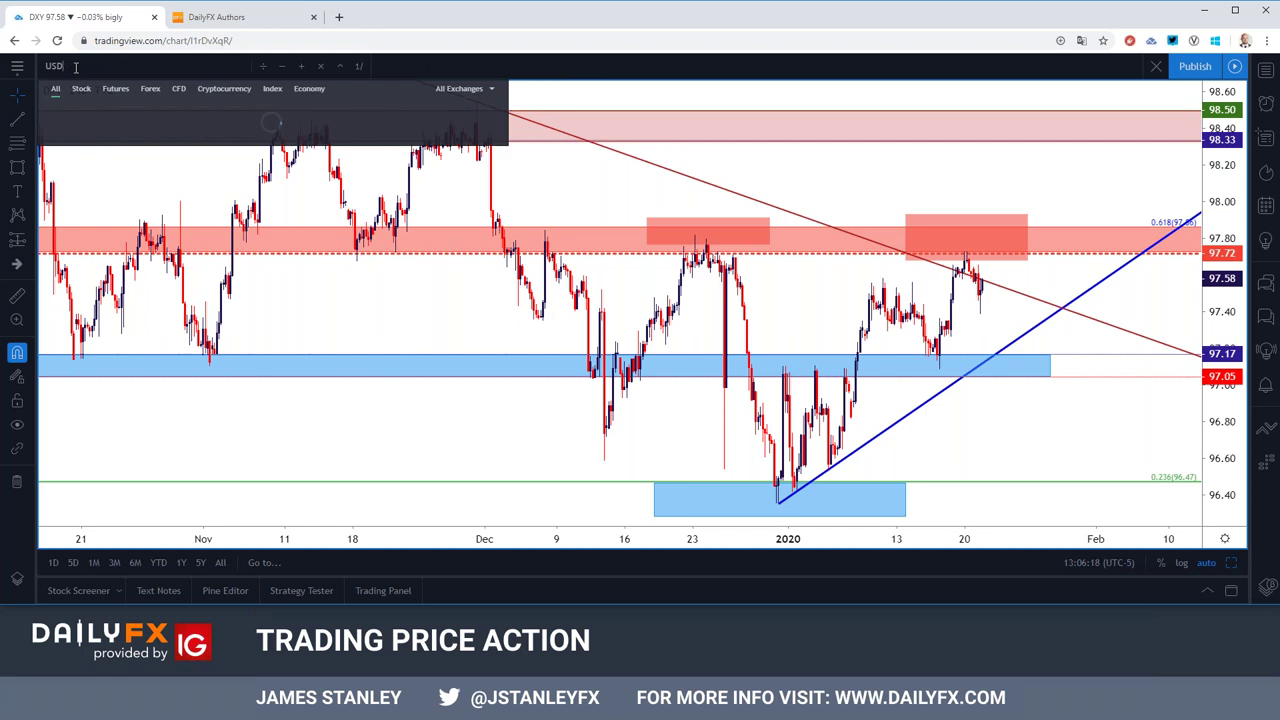
type("CAD")
key("Return")
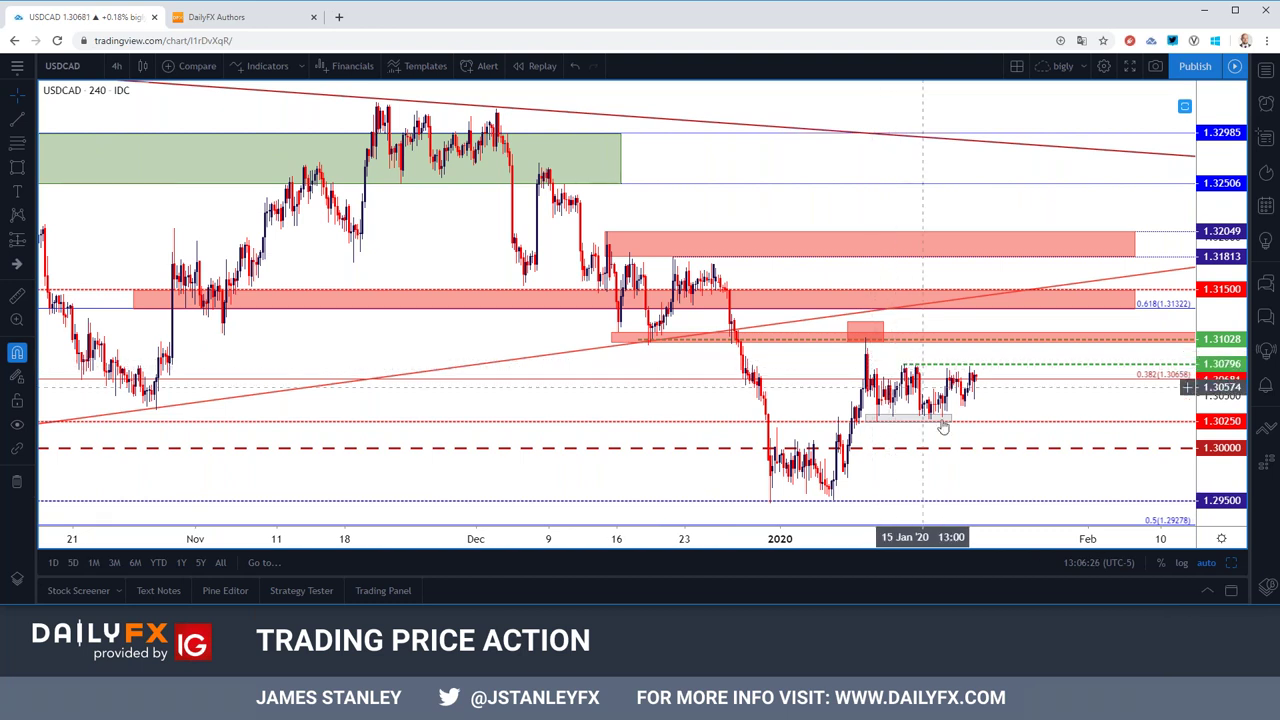
Step: Drag the dashed line near 1.3000 lower on the USDCAD chart
left_click(957, 449)
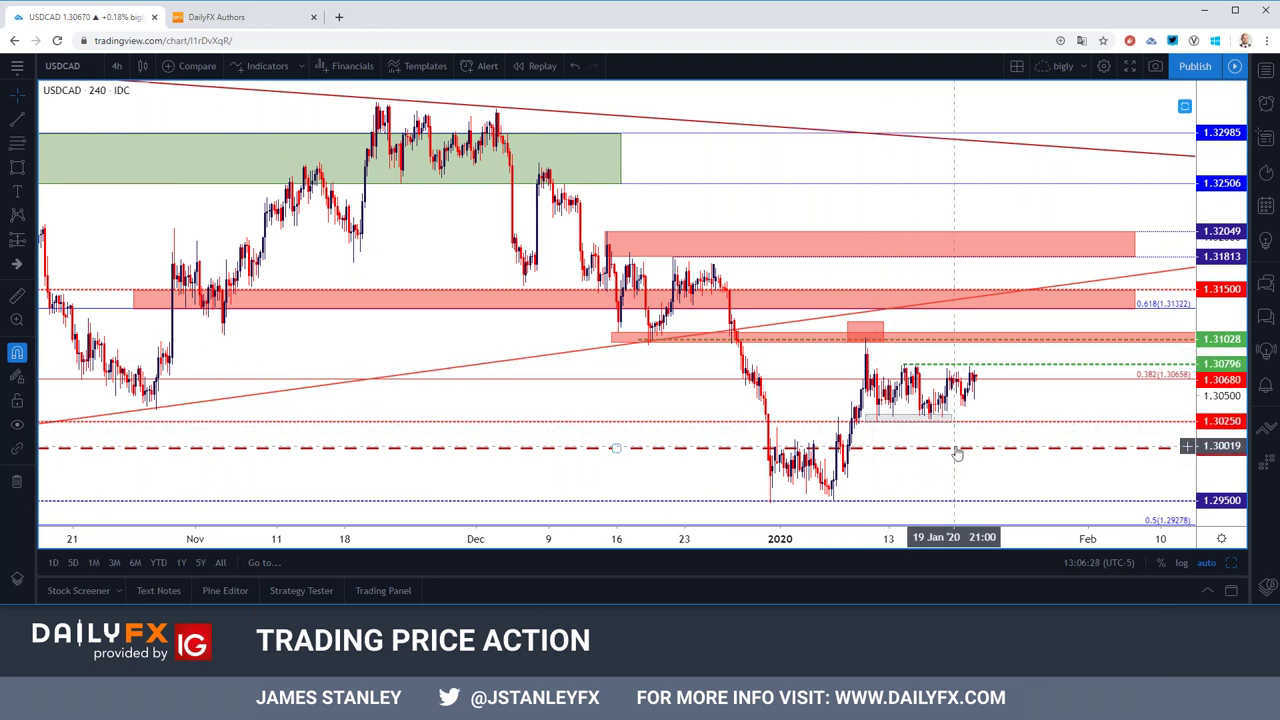
left_click_drag(957, 451, 963, 502)
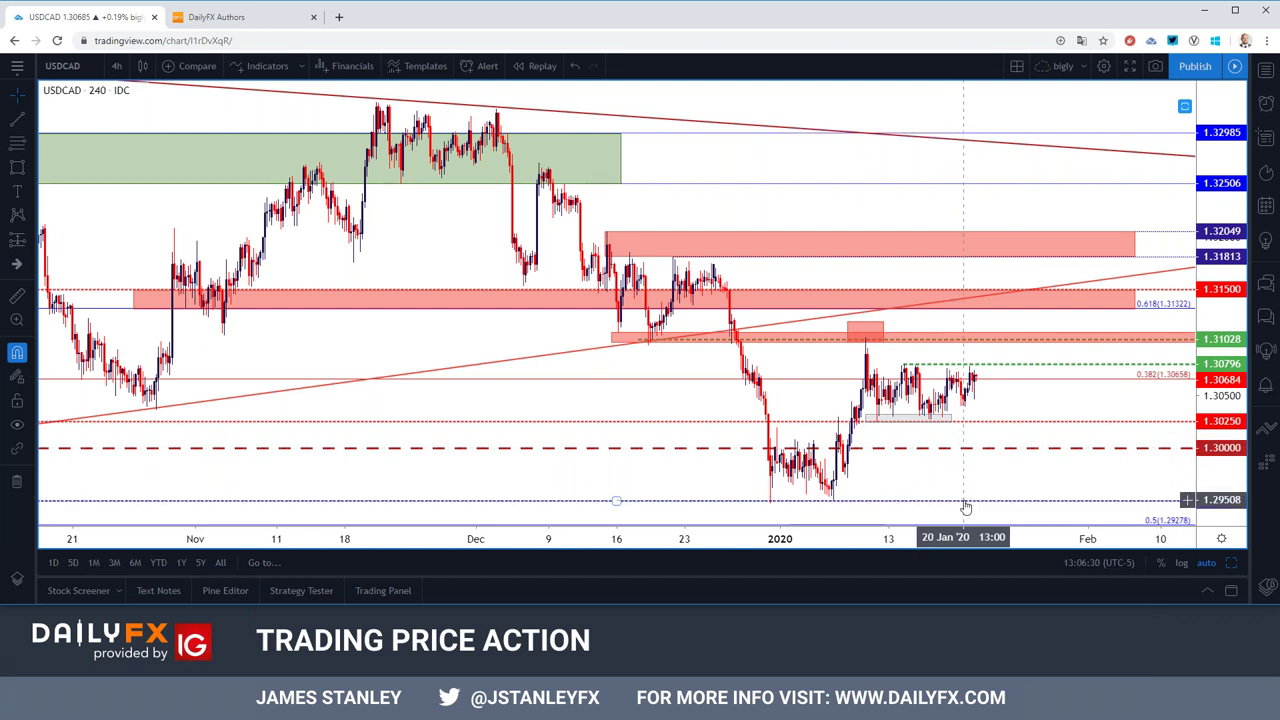
left_click(116, 65)
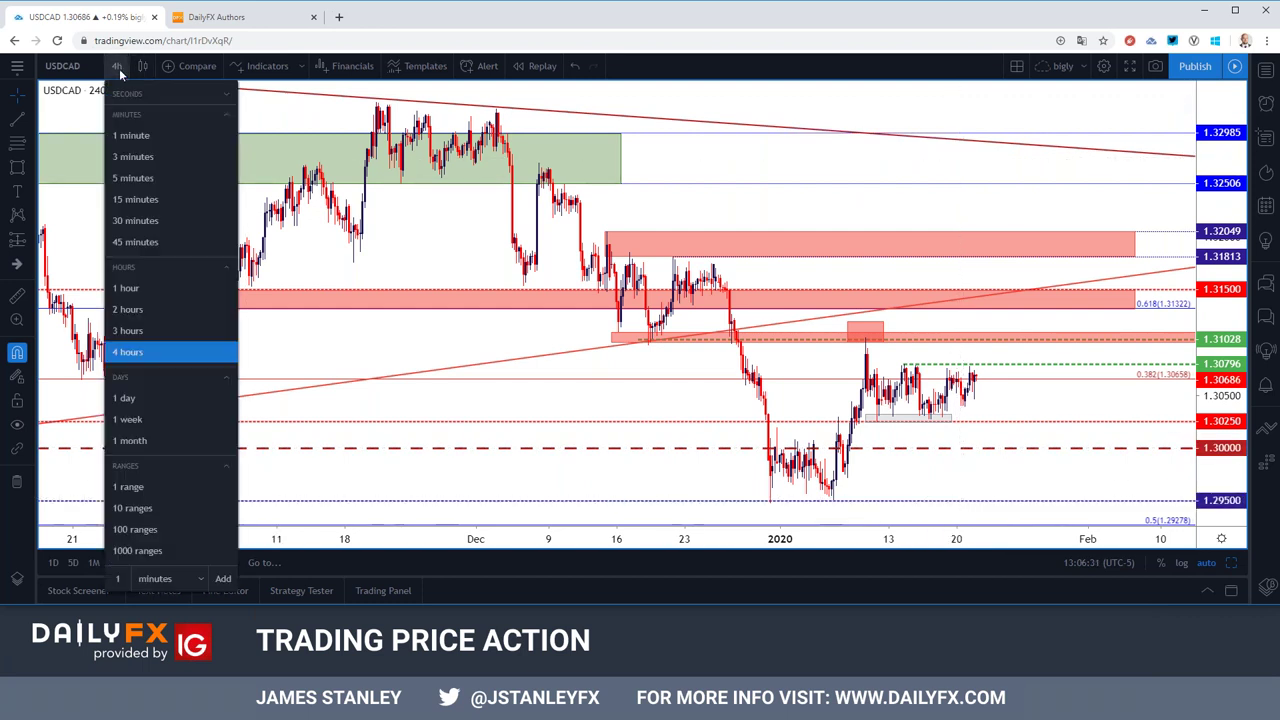
Step: Put USDCAD on daily candles and zoom the time axis to review long-term levels
left_click(153, 398)
scroll(267, 317, "down", 3)
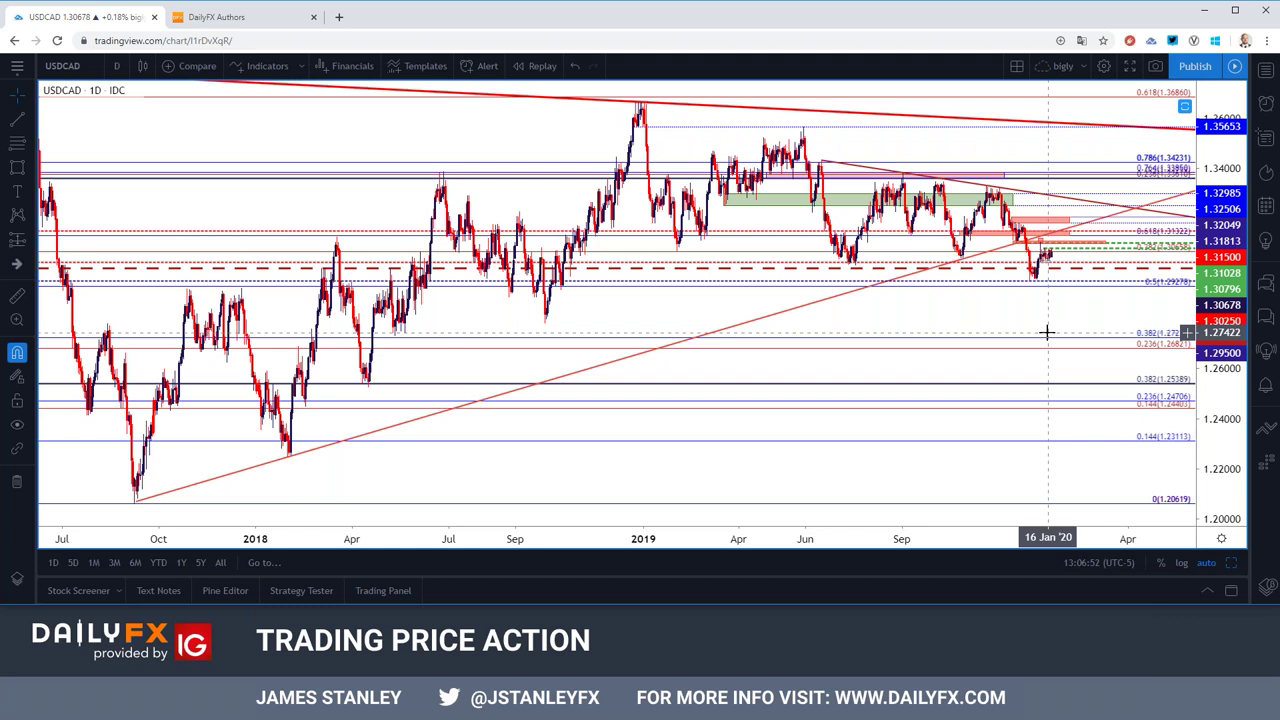
scroll(1047, 332, "up", 2)
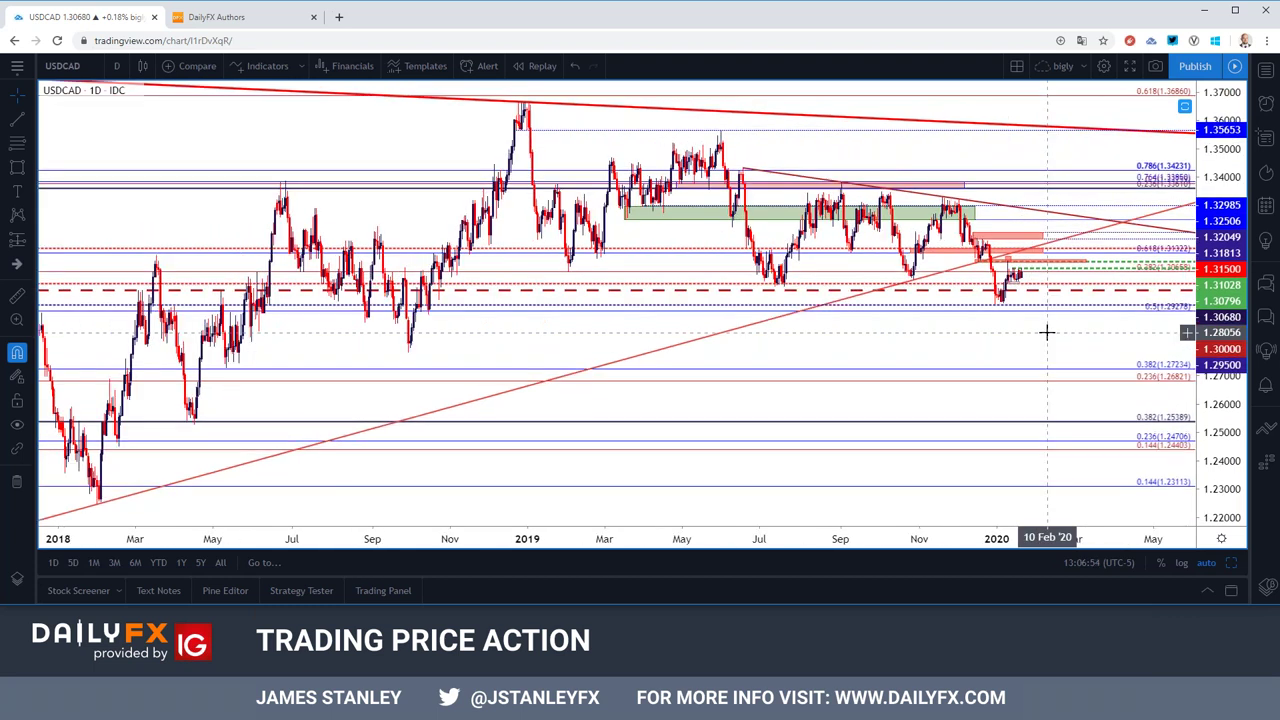
scroll(1047, 332, "up", 1)
scroll(1047, 332, "down", 3)
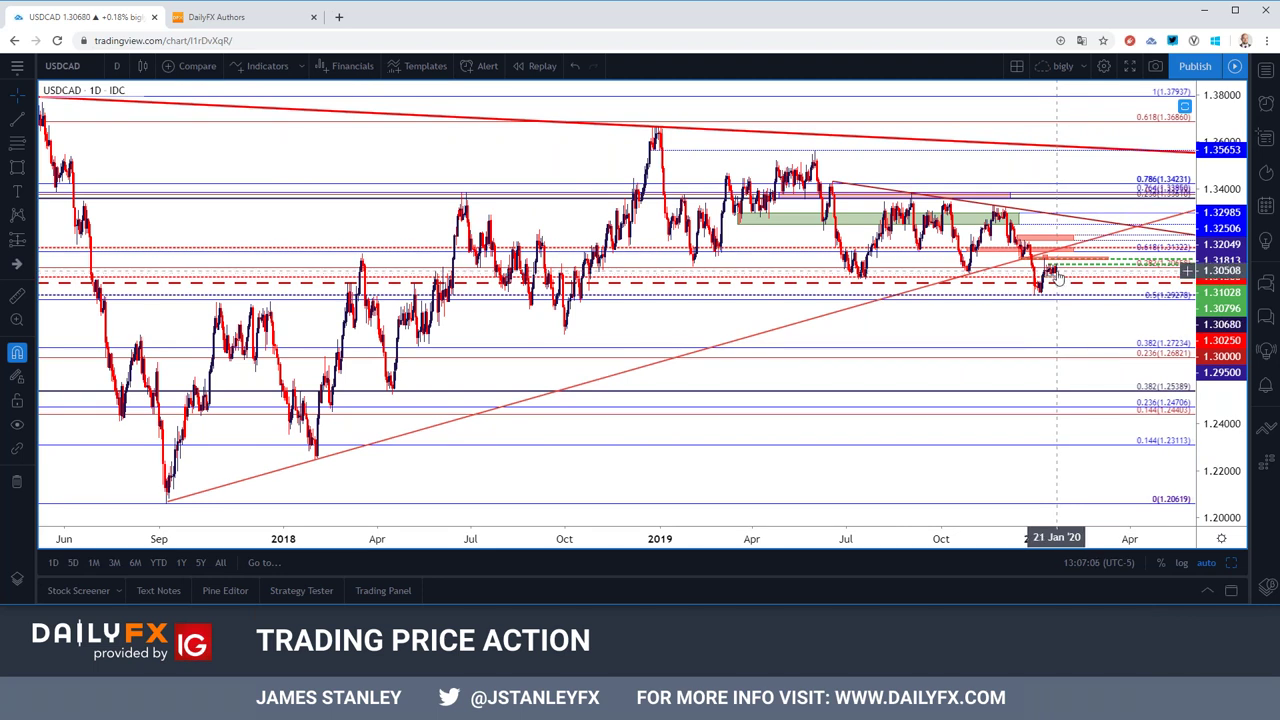
scroll(1057, 278, "up", 3)
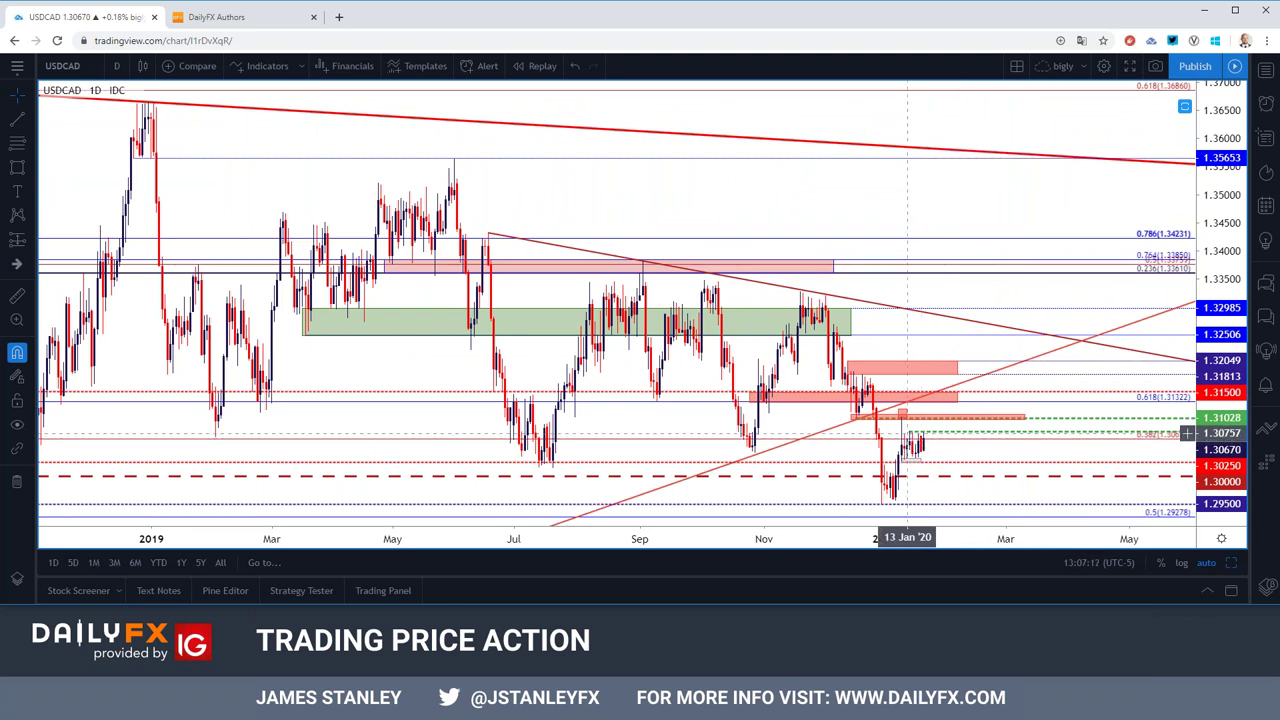
scroll(290, 220, "down", 3)
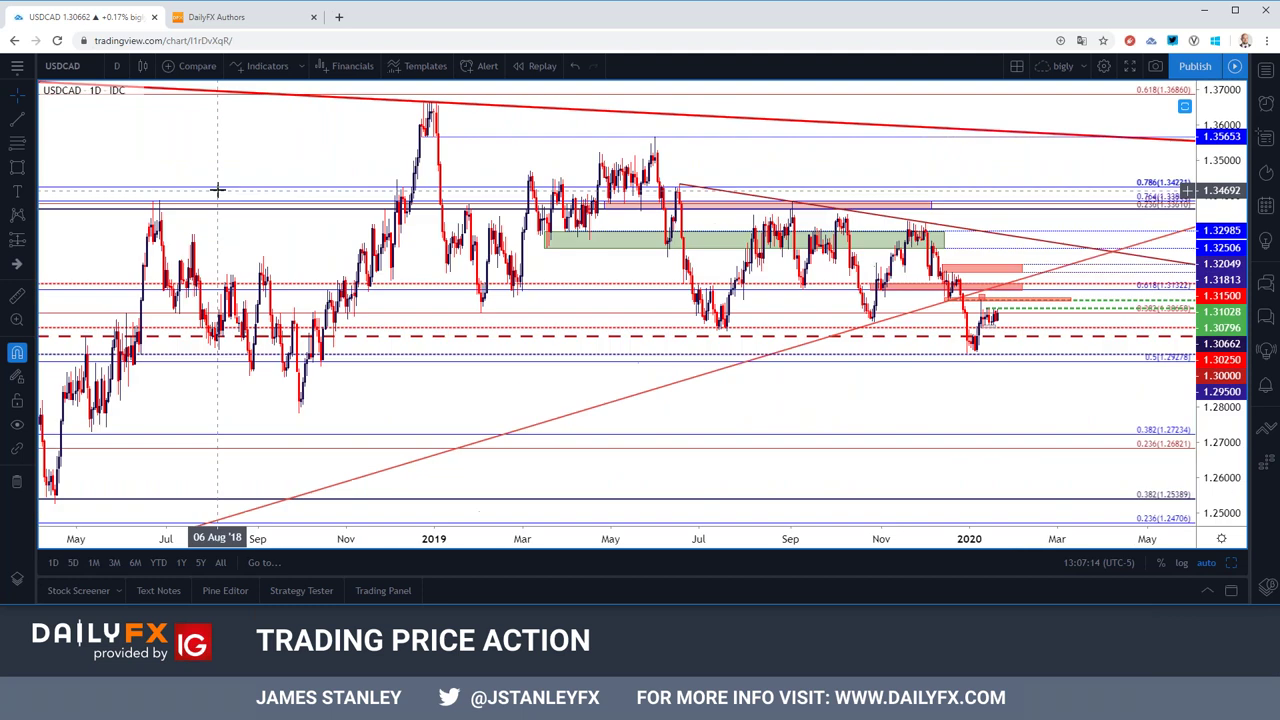
left_click(77, 67)
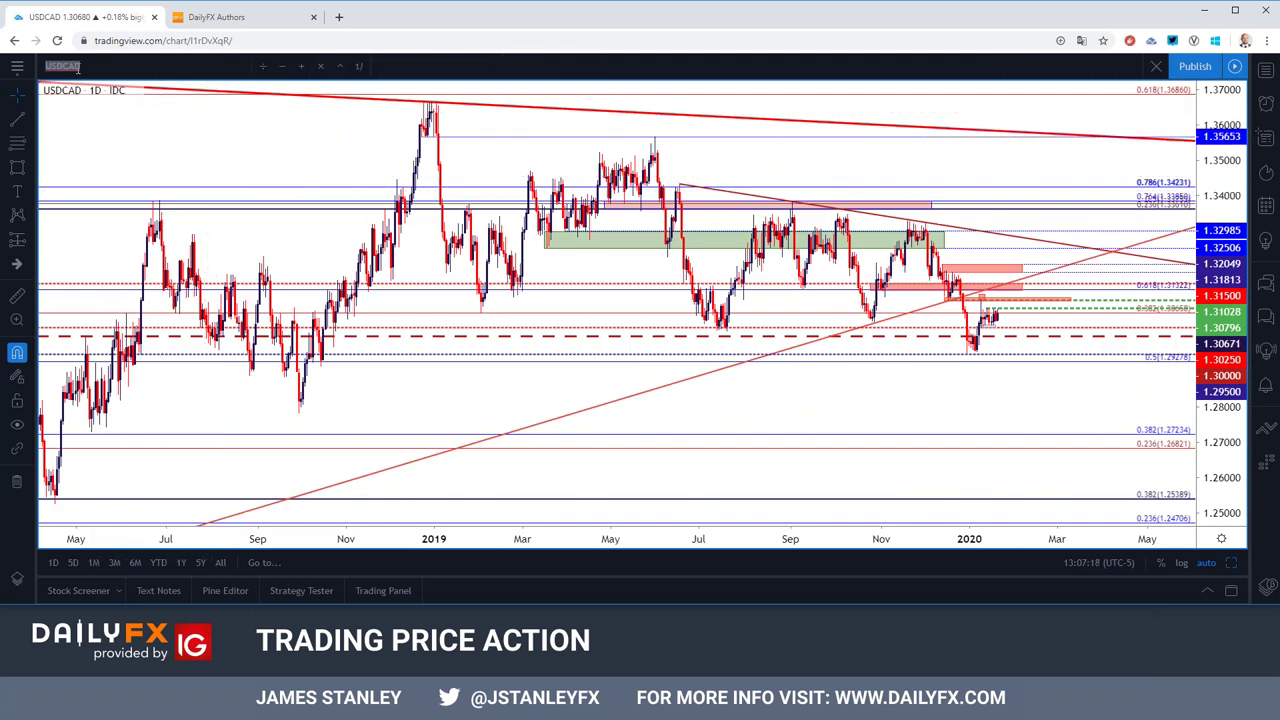
Step: Load DXY and change its interval from daily to 4 hours
type("DXY")
key("Return")
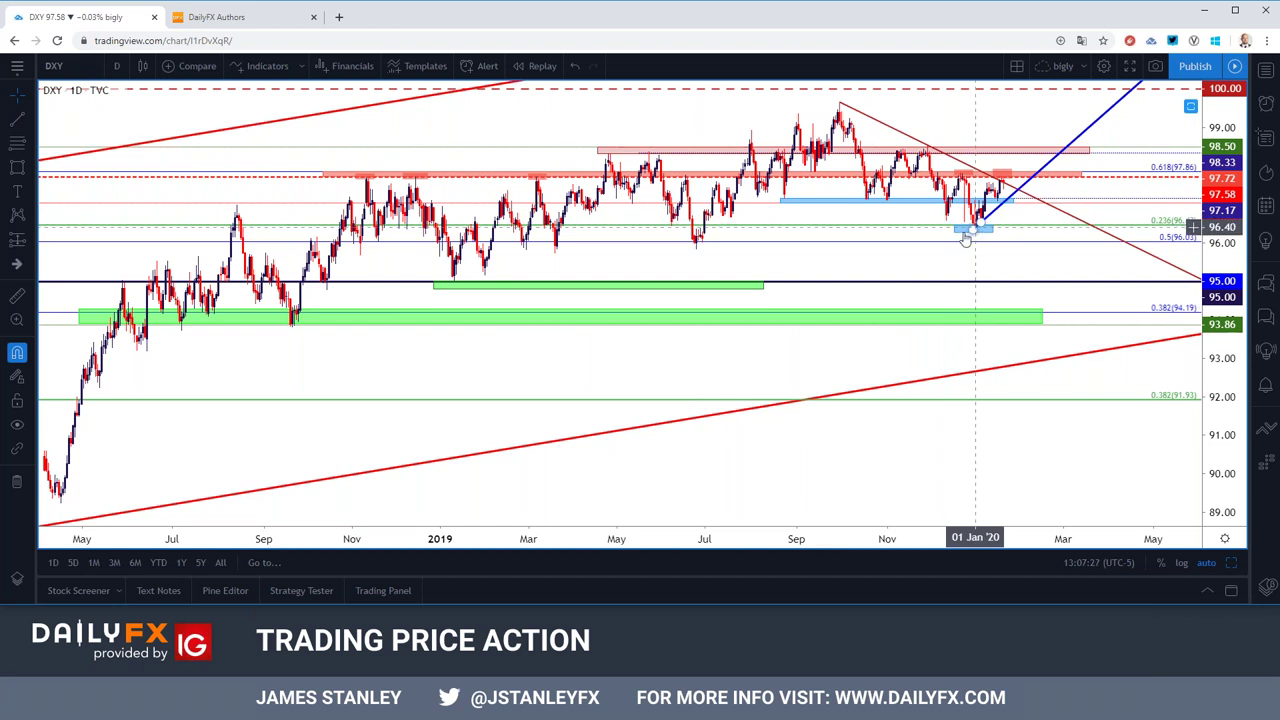
scroll(975, 232, "up", 3)
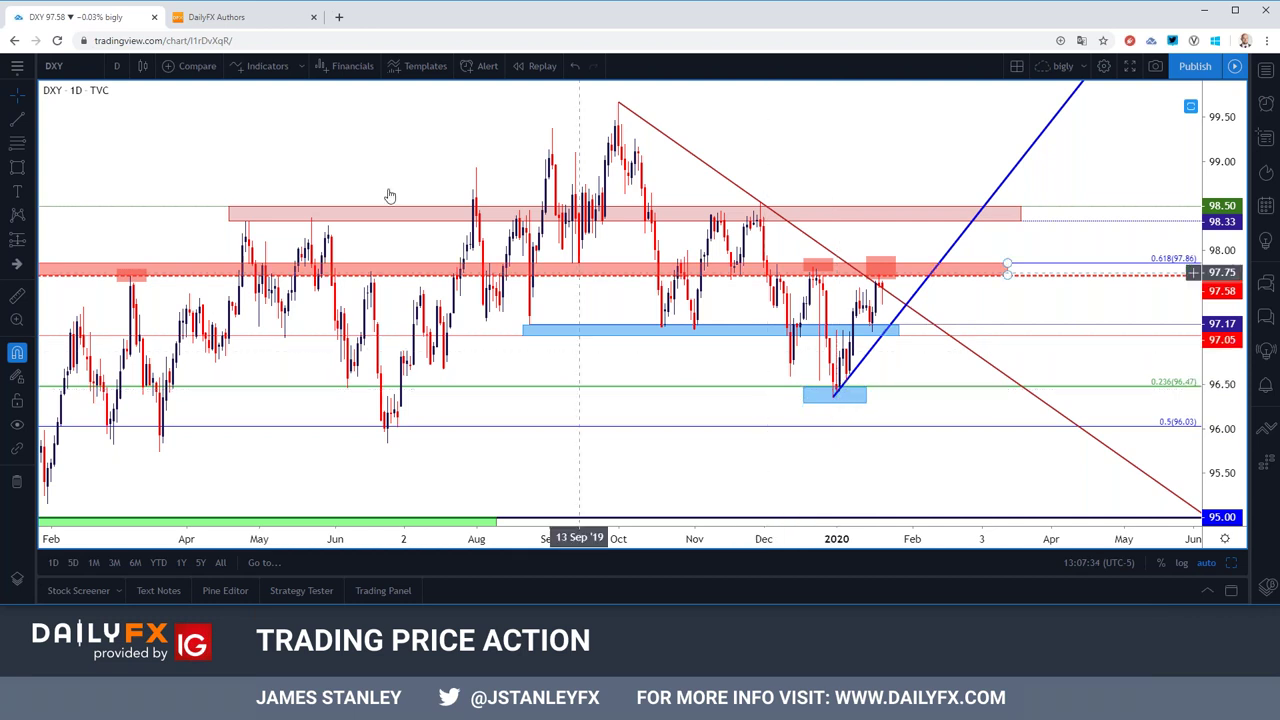
left_click(116, 66)
left_click(171, 354)
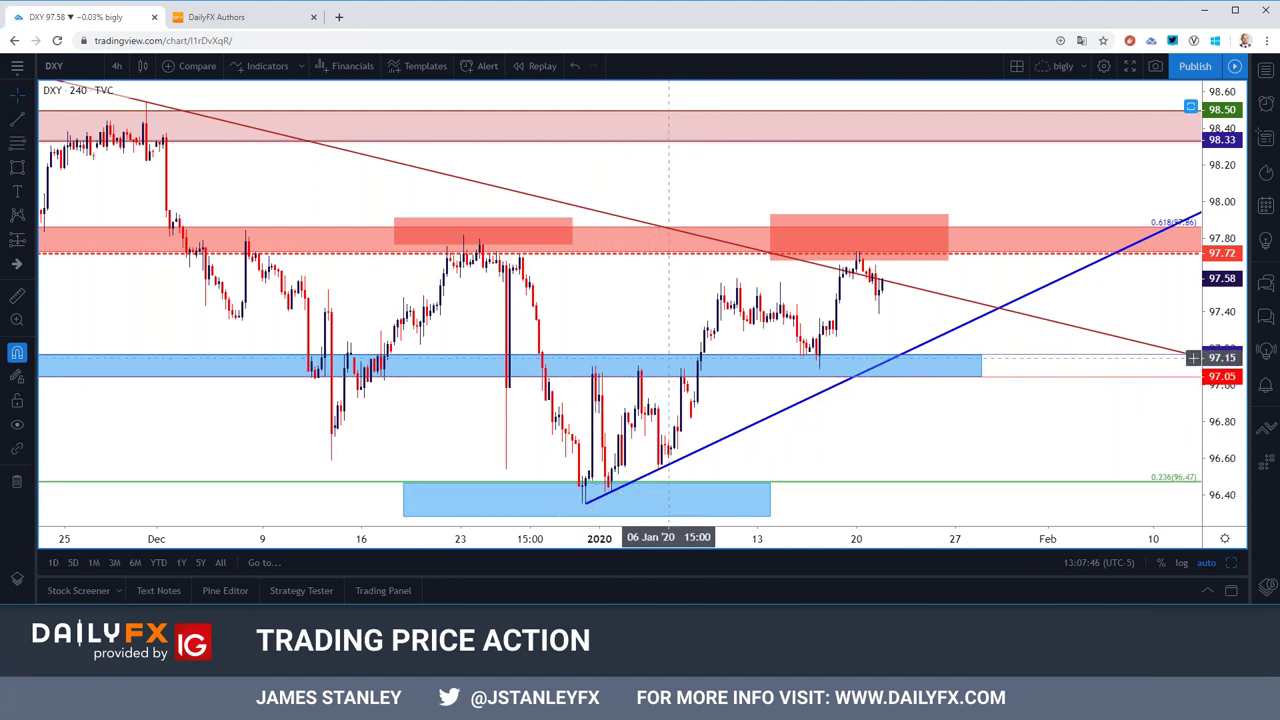
scroll(672, 364, "down", 4)
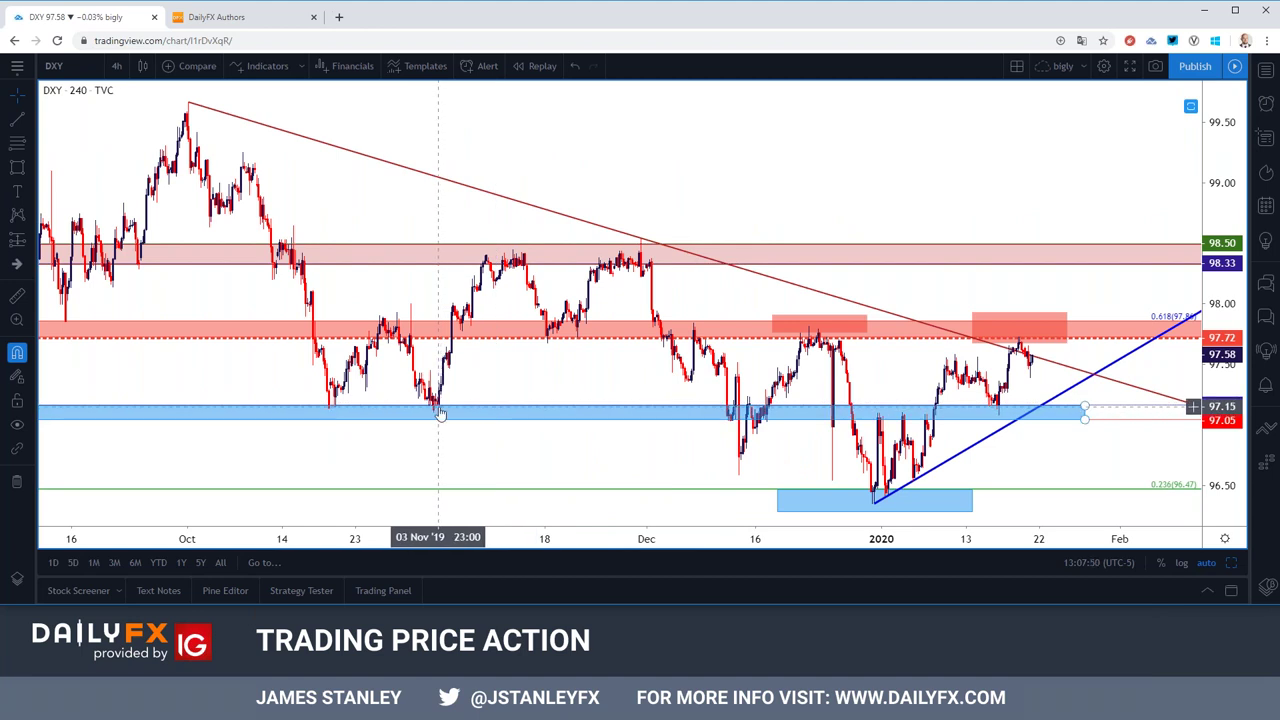
Step: Inspect the blue support zone near 97.17 and the red resistance zone near 97.72
scroll(440, 413, "down", 4)
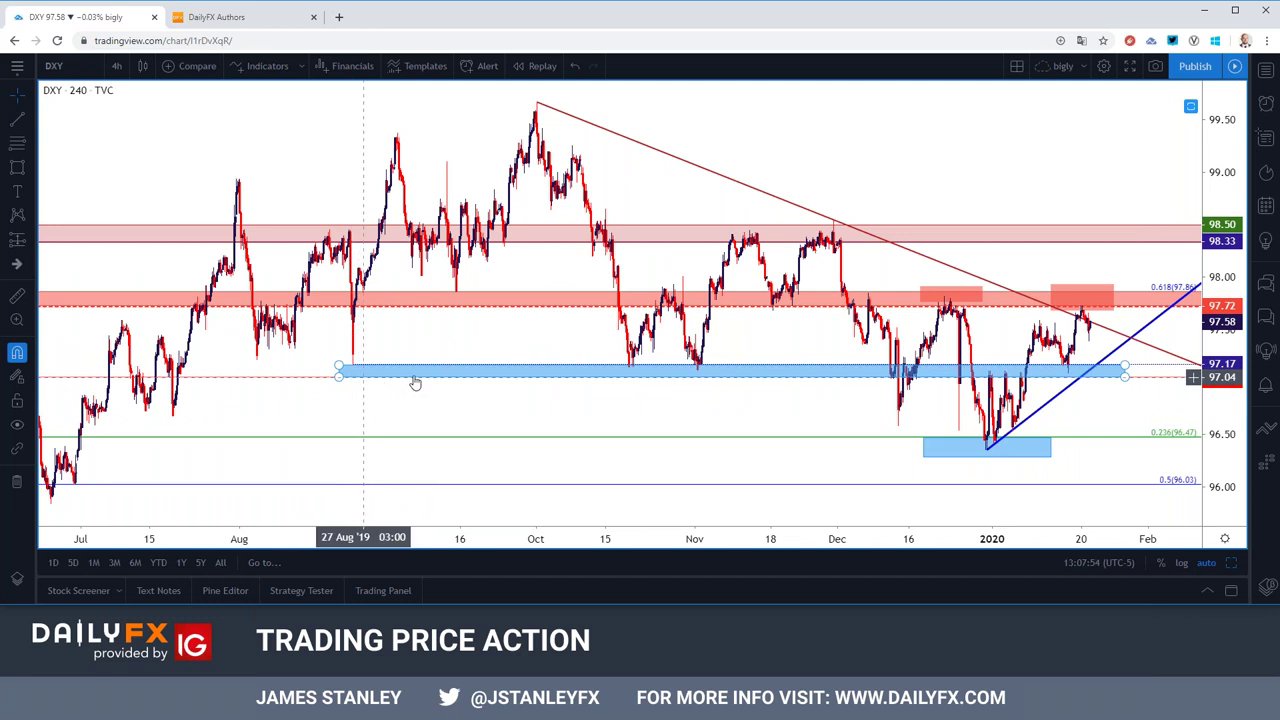
left_click(1012, 378)
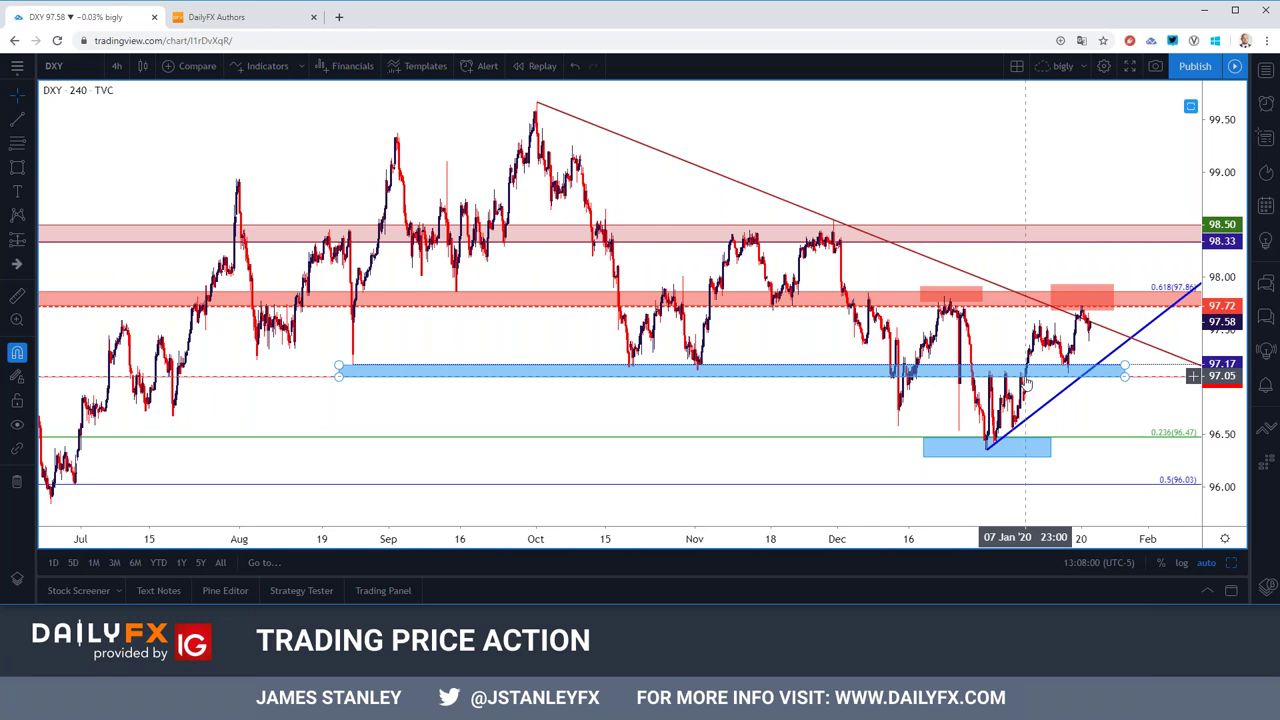
left_click(1045, 355)
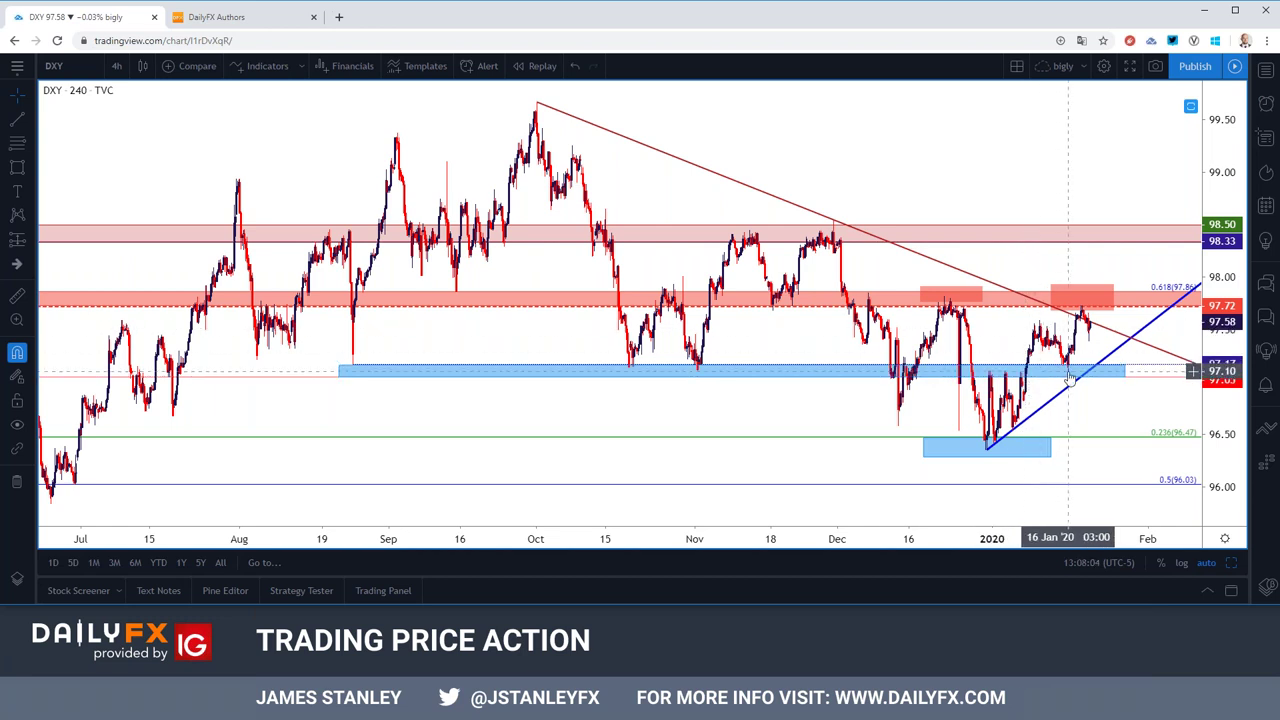
left_click(1082, 312)
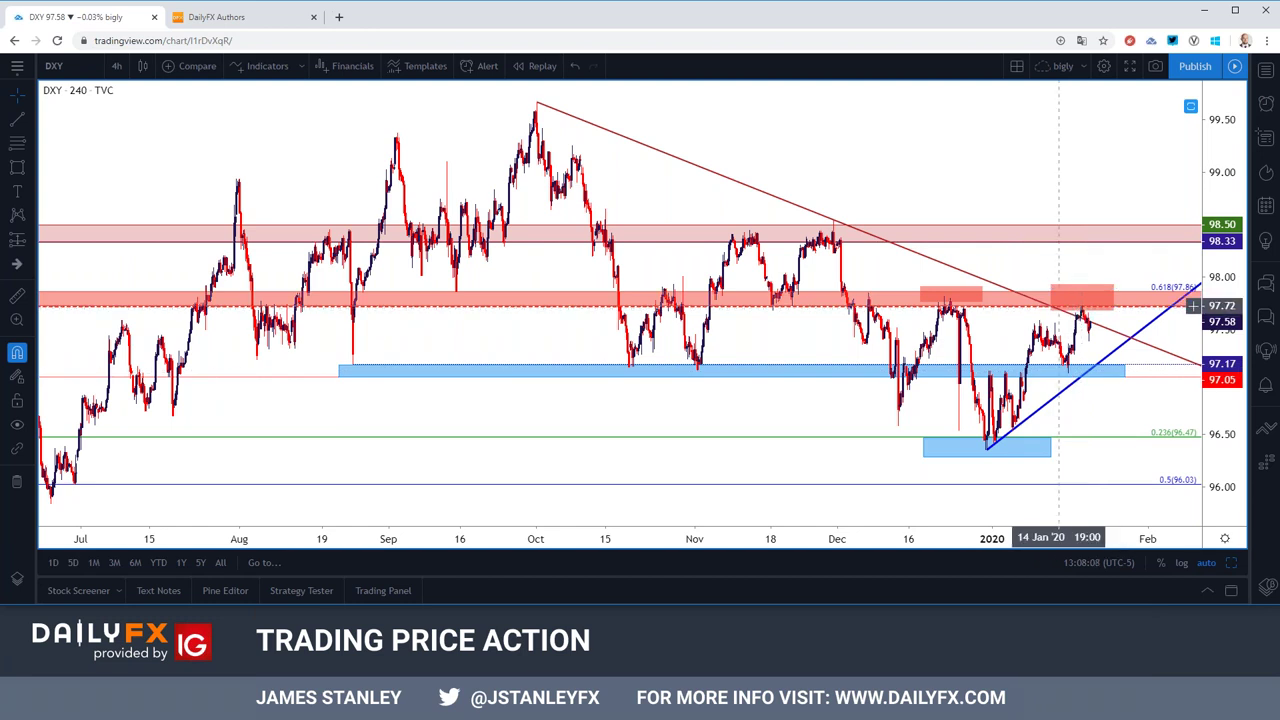
Step: Switch DXY to daily candles, zoomed to show mid-2018 through 2020
left_click(116, 65)
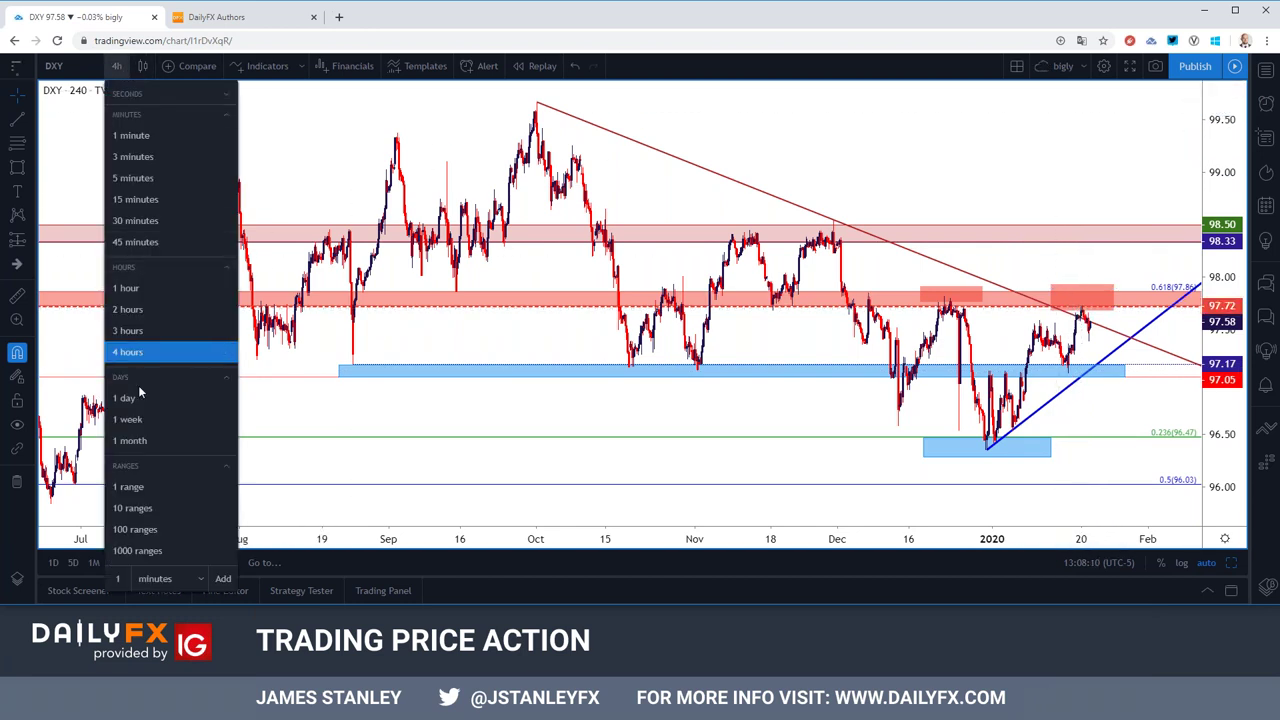
left_click(124, 398)
scroll(450, 368, "up", 5)
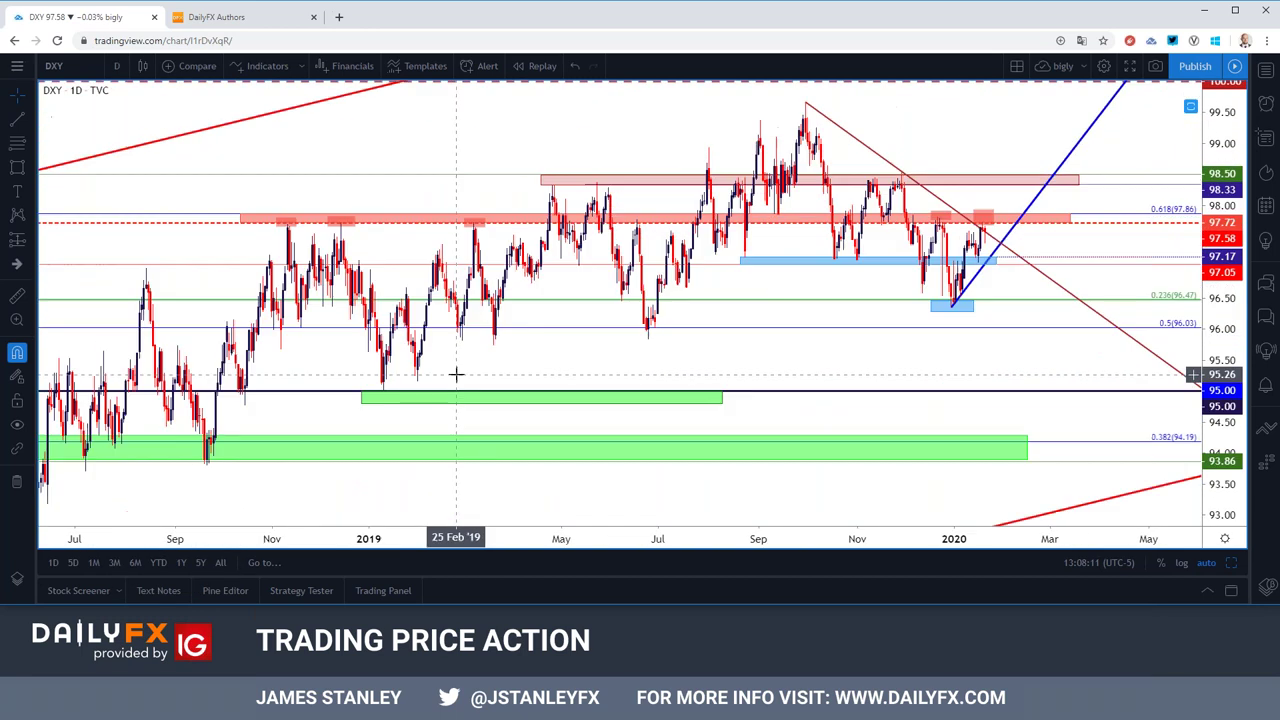
Step: Inspect the red resistance zone near 97.7 and the pink zone near 98.3
left_click(288, 230)
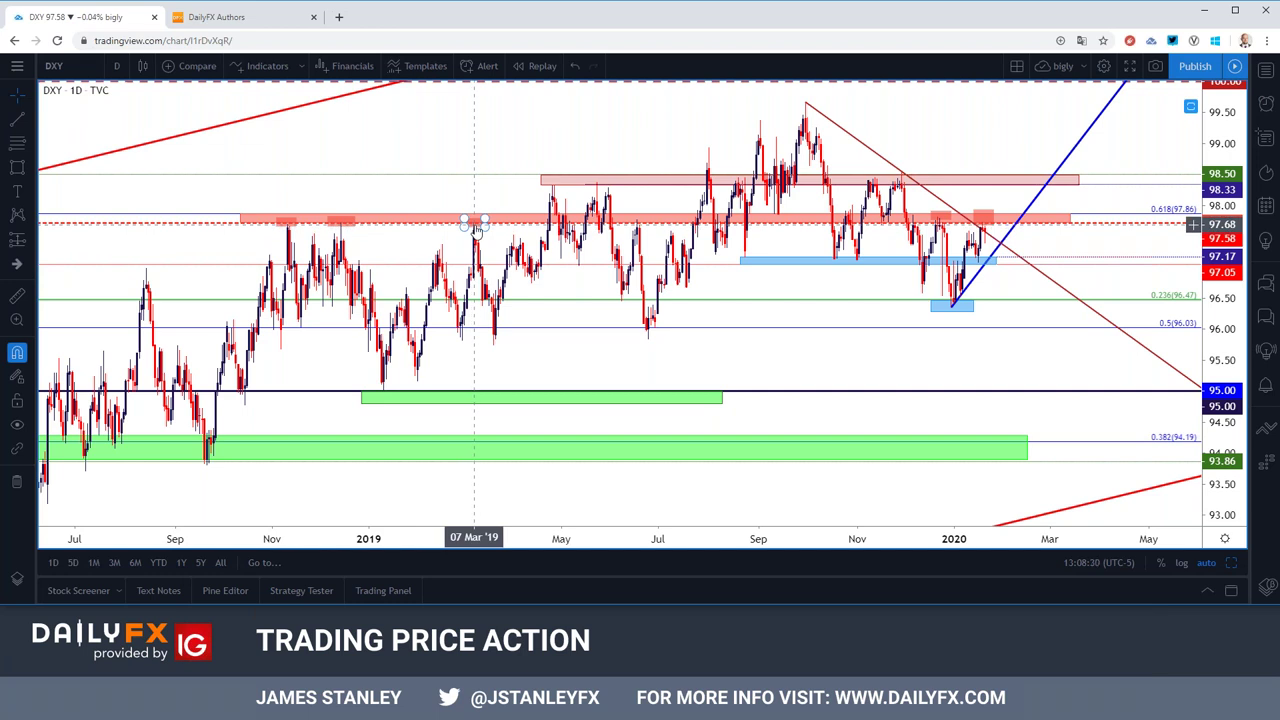
left_click(636, 230)
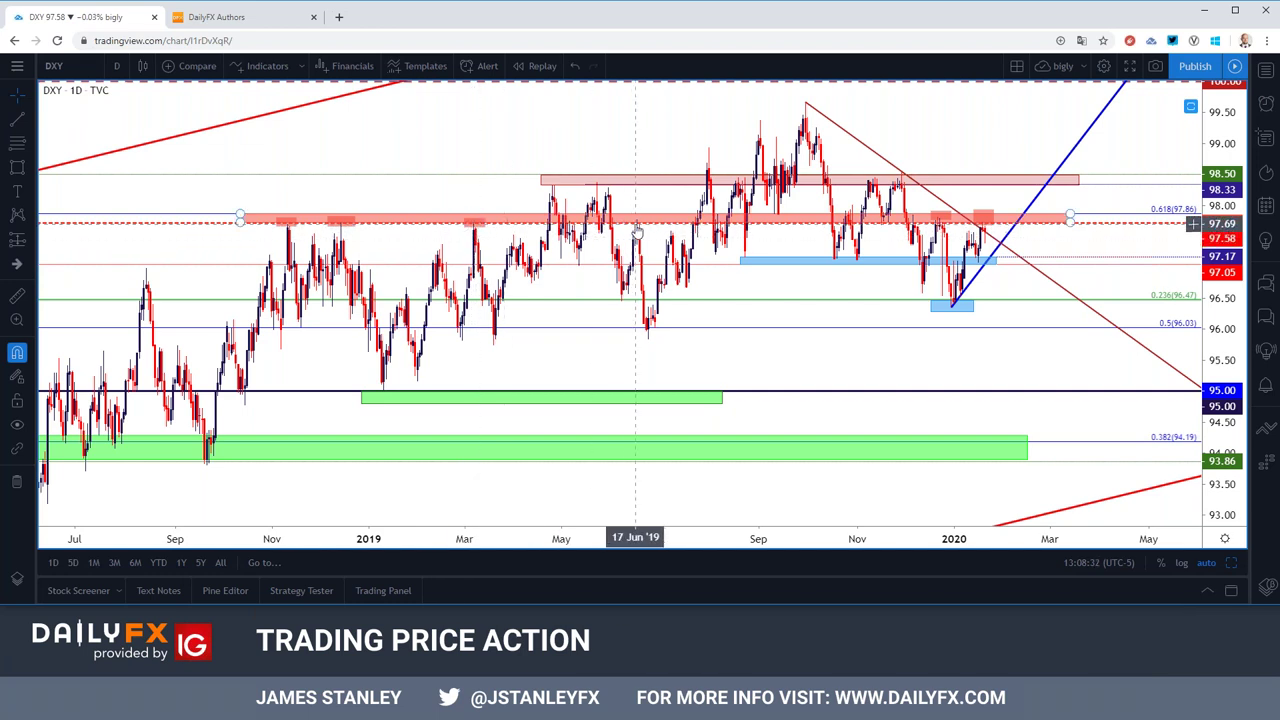
left_click(554, 186)
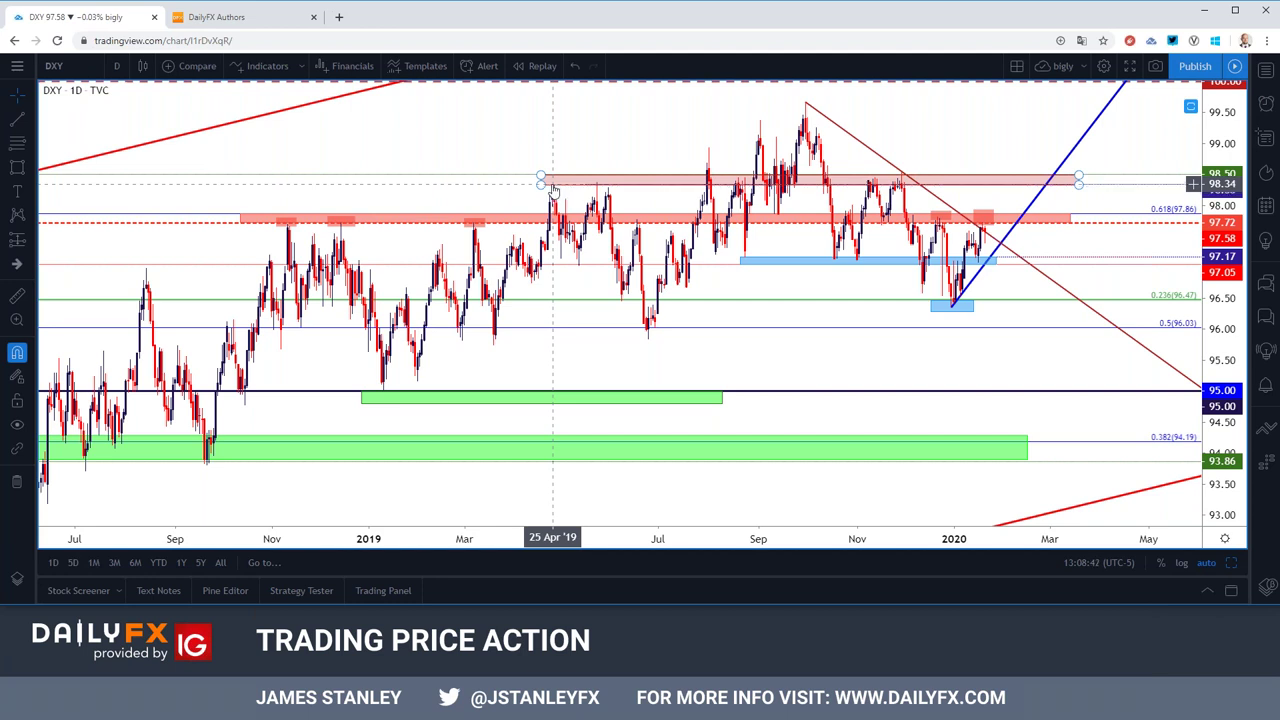
left_click(580, 266)
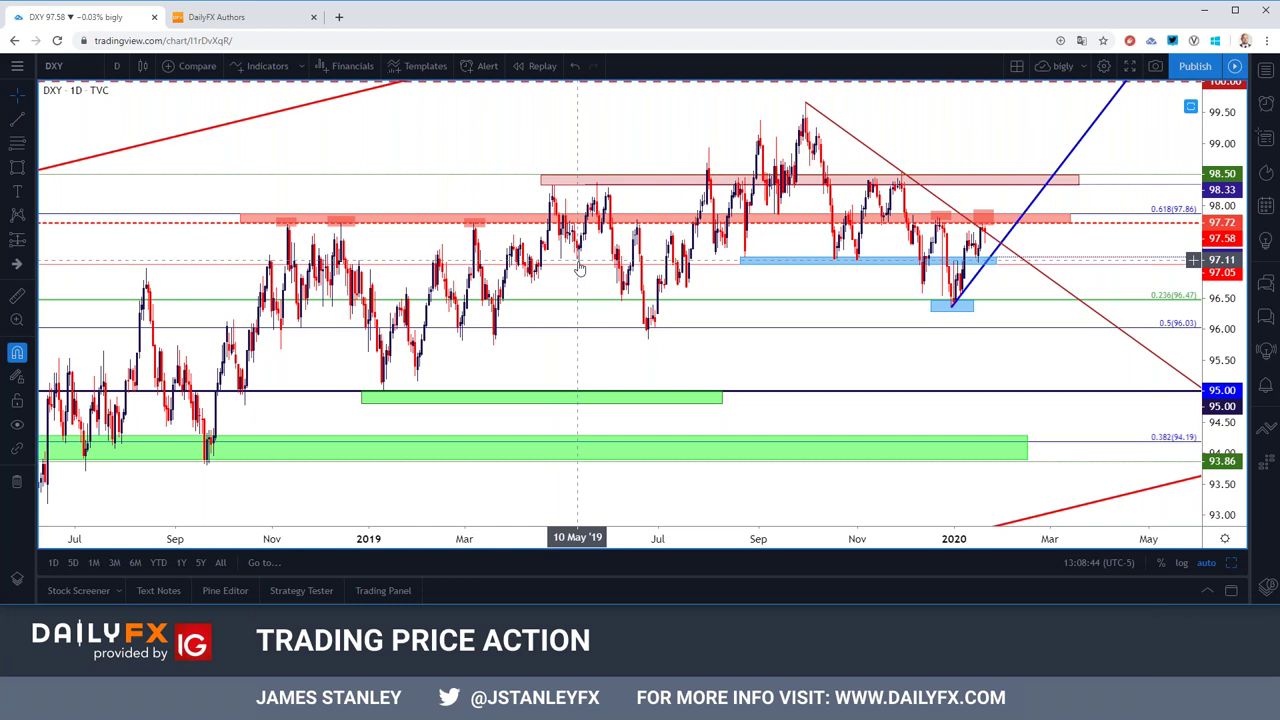
left_click(599, 186)
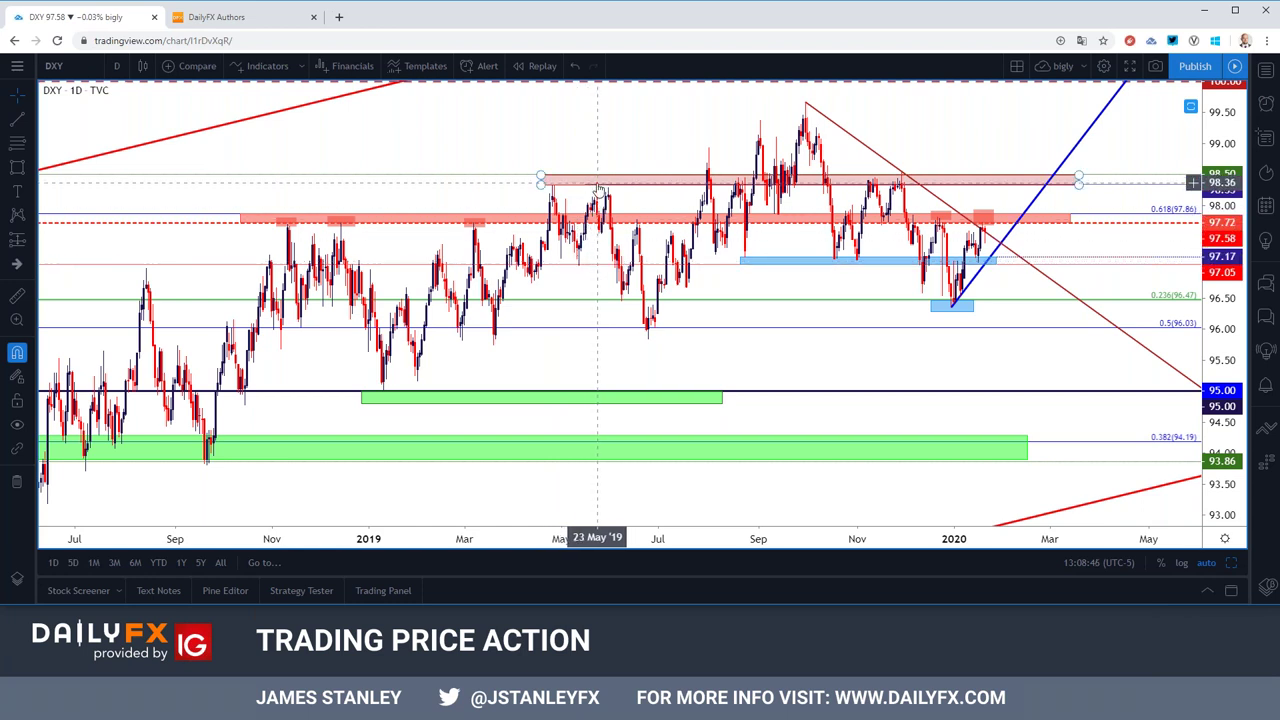
left_click(600, 188)
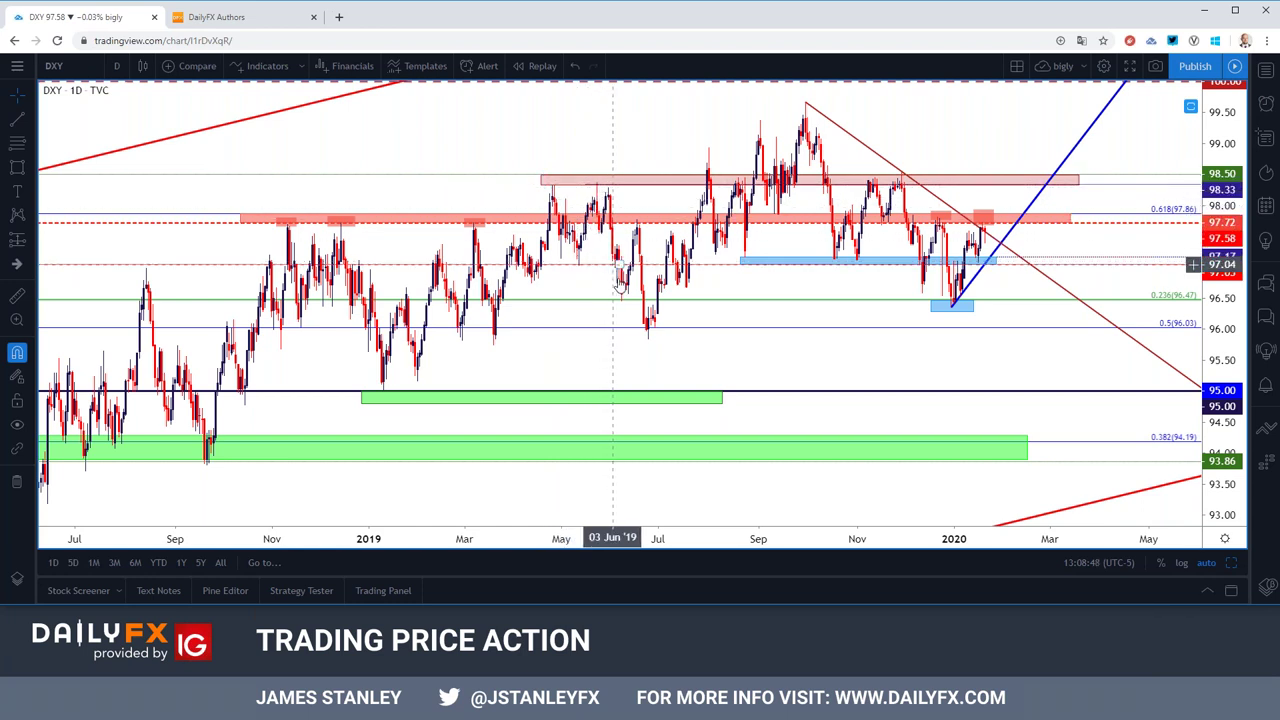
left_click(636, 221)
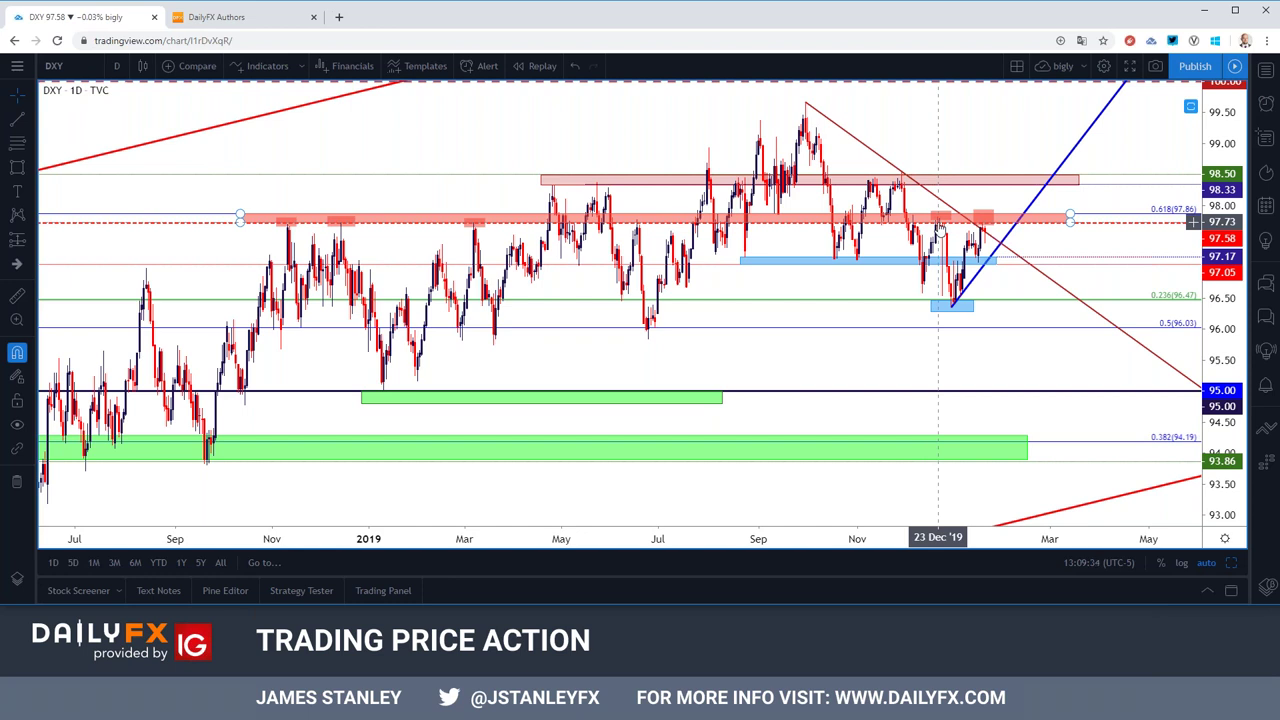
Step: Return the DXY chart to 4-hour candles
left_click(116, 65)
left_click(130, 354)
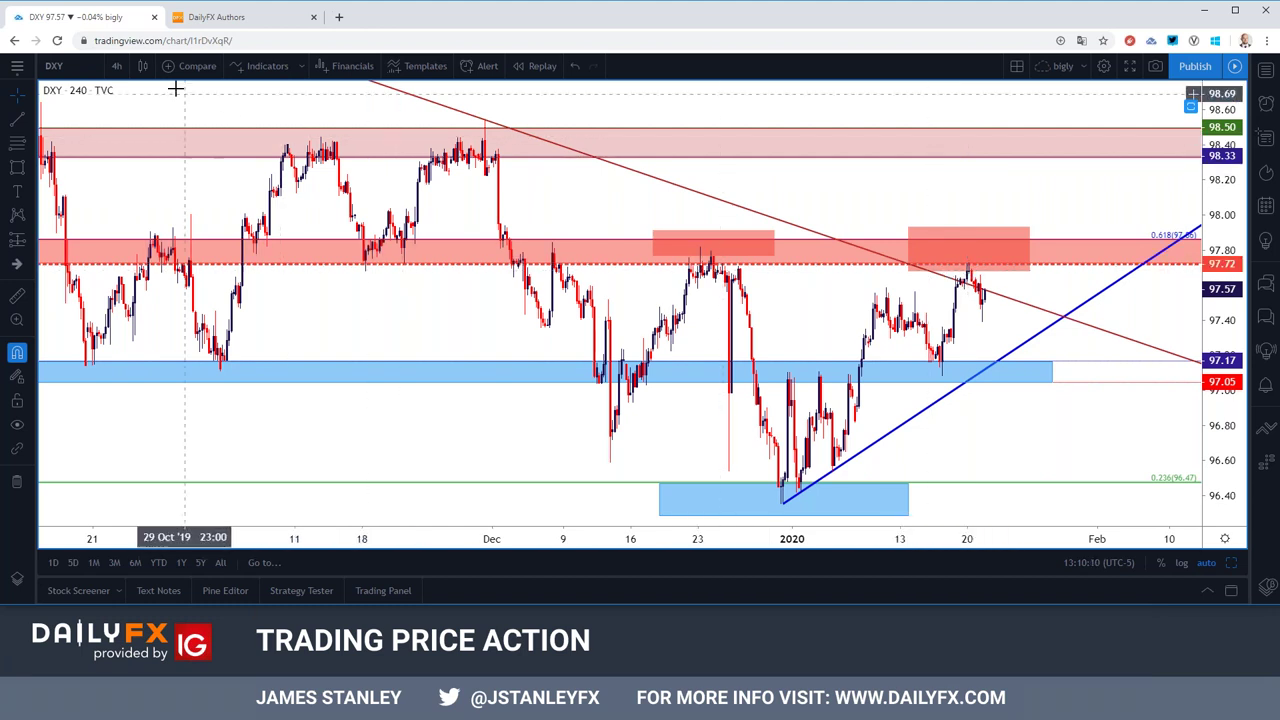
left_click(116, 65)
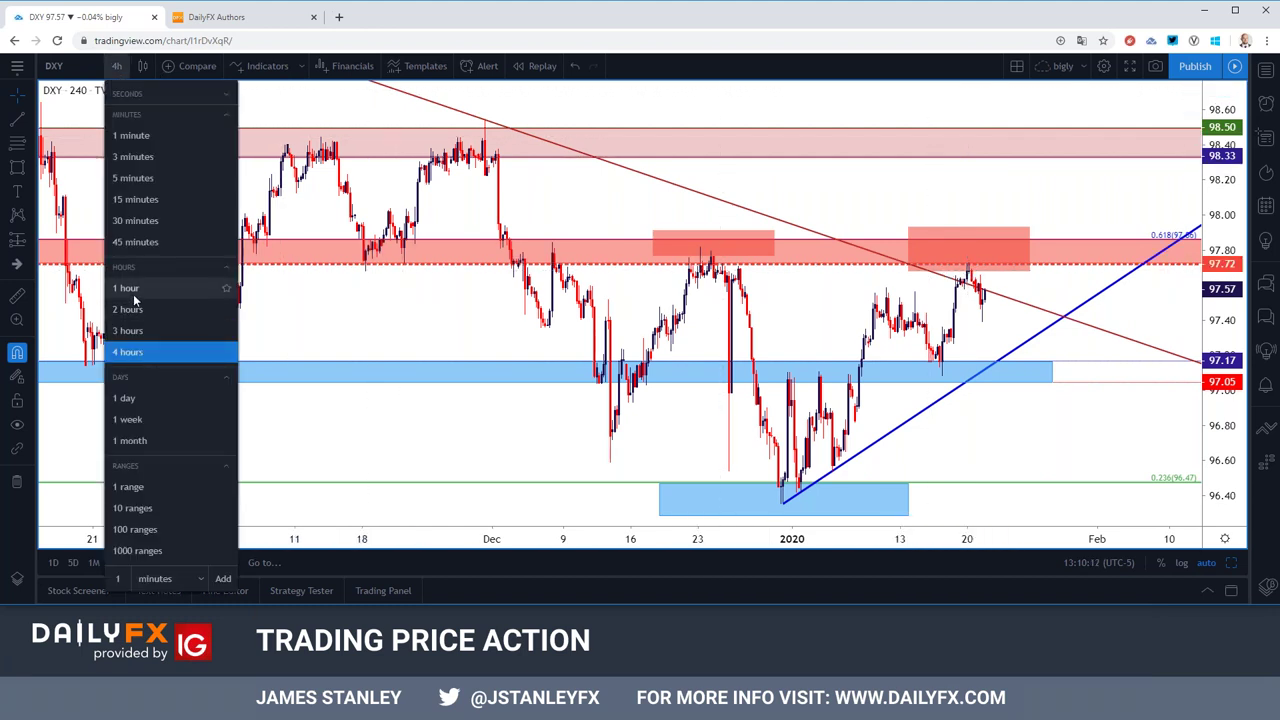
left_click(128, 288)
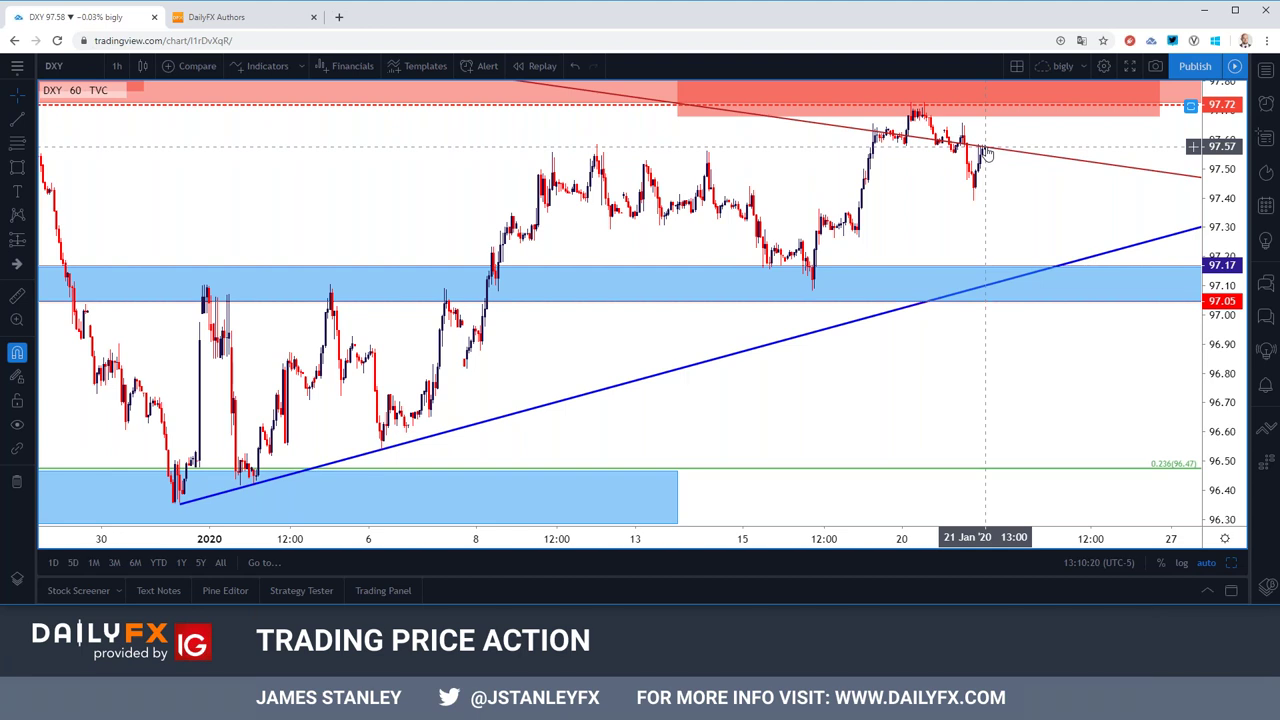
scroll(987, 152, "down", 2)
left_click(117, 65)
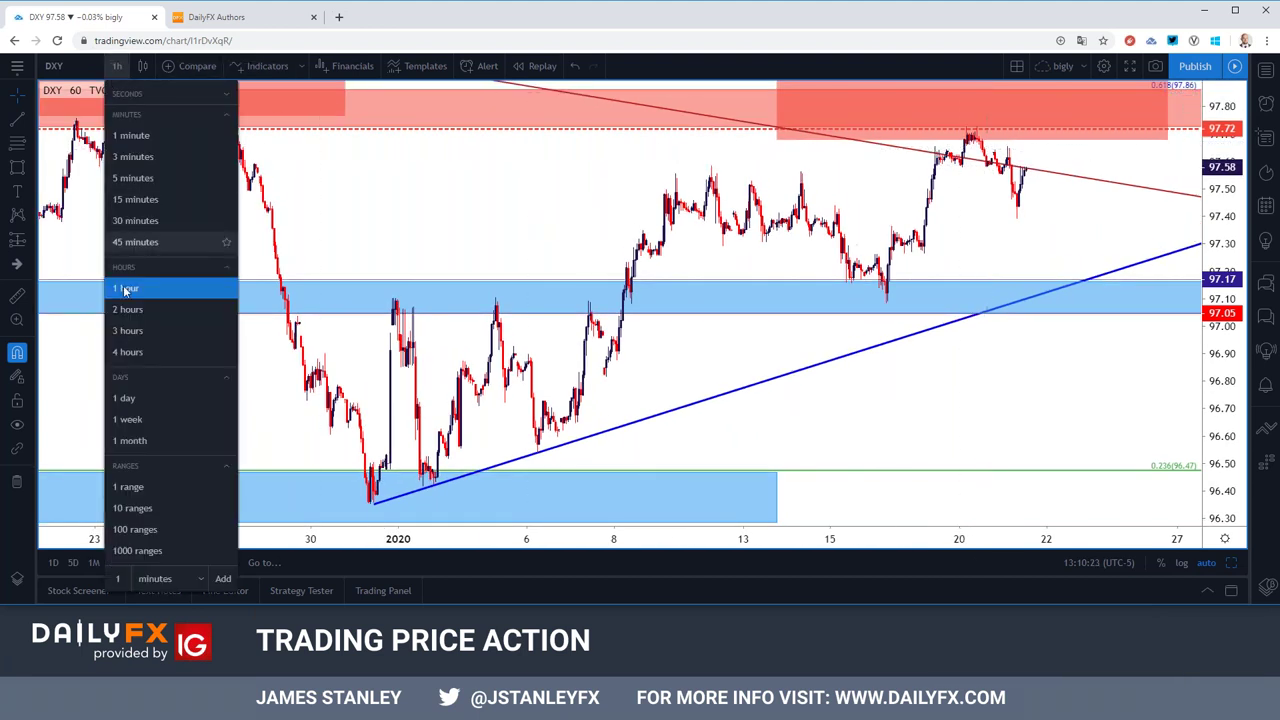
left_click(127, 351)
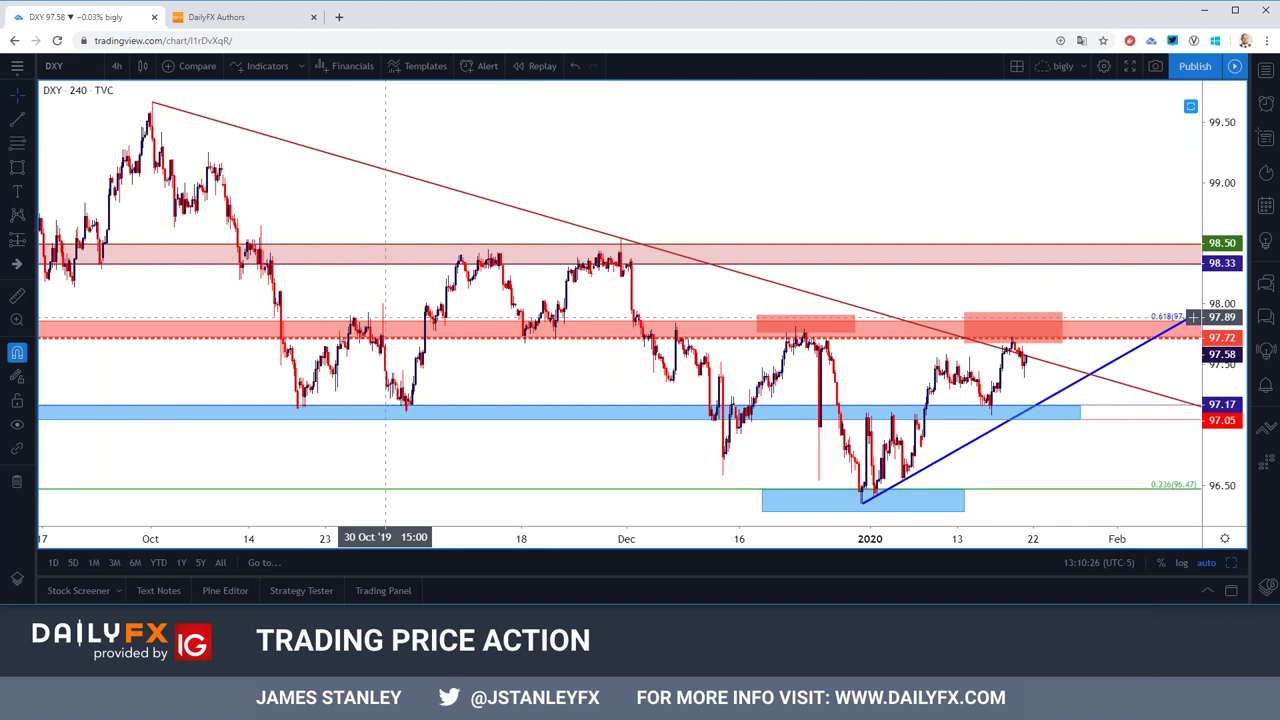
scroll(385, 318, "down", 3)
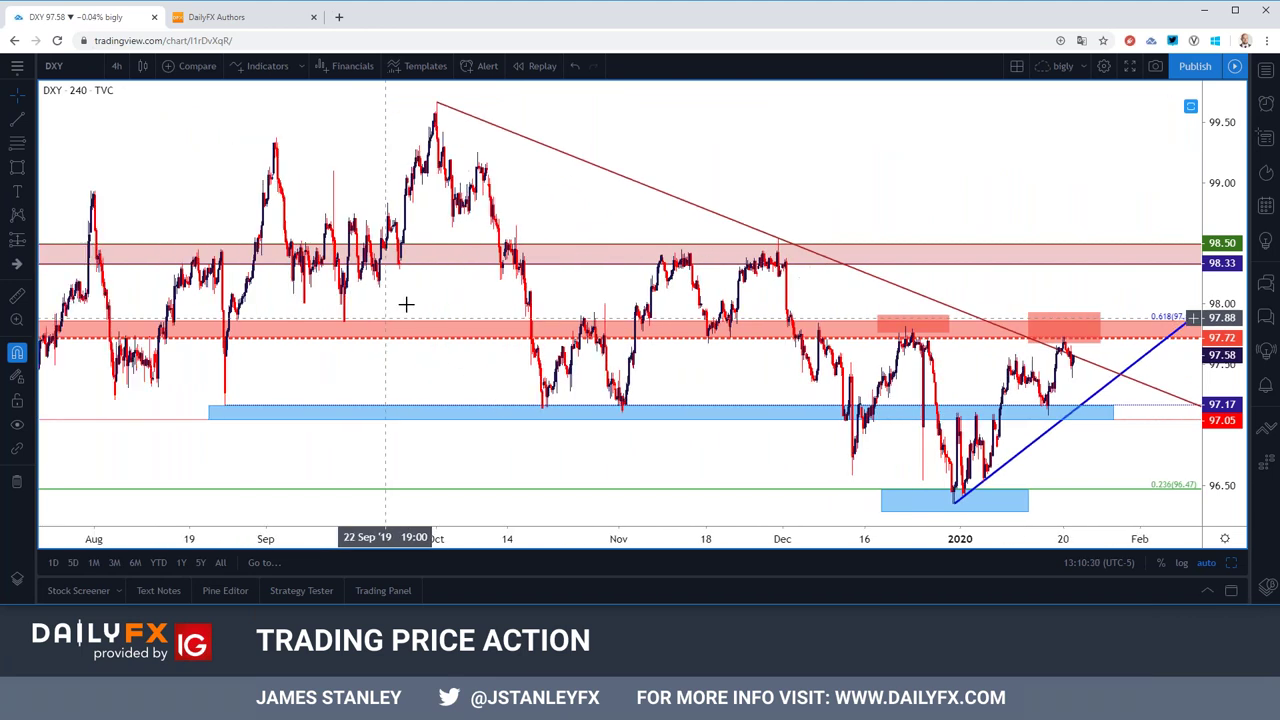
left_click(910, 326)
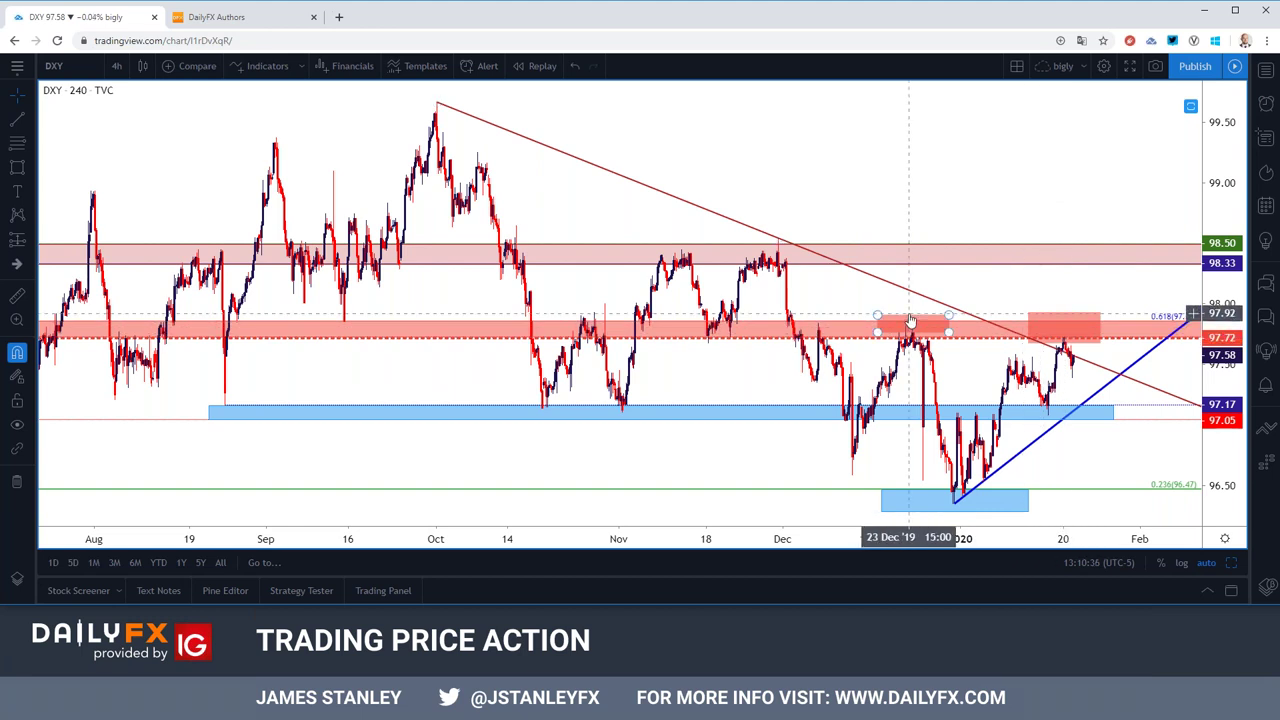
left_click(116, 65)
left_click(139, 305)
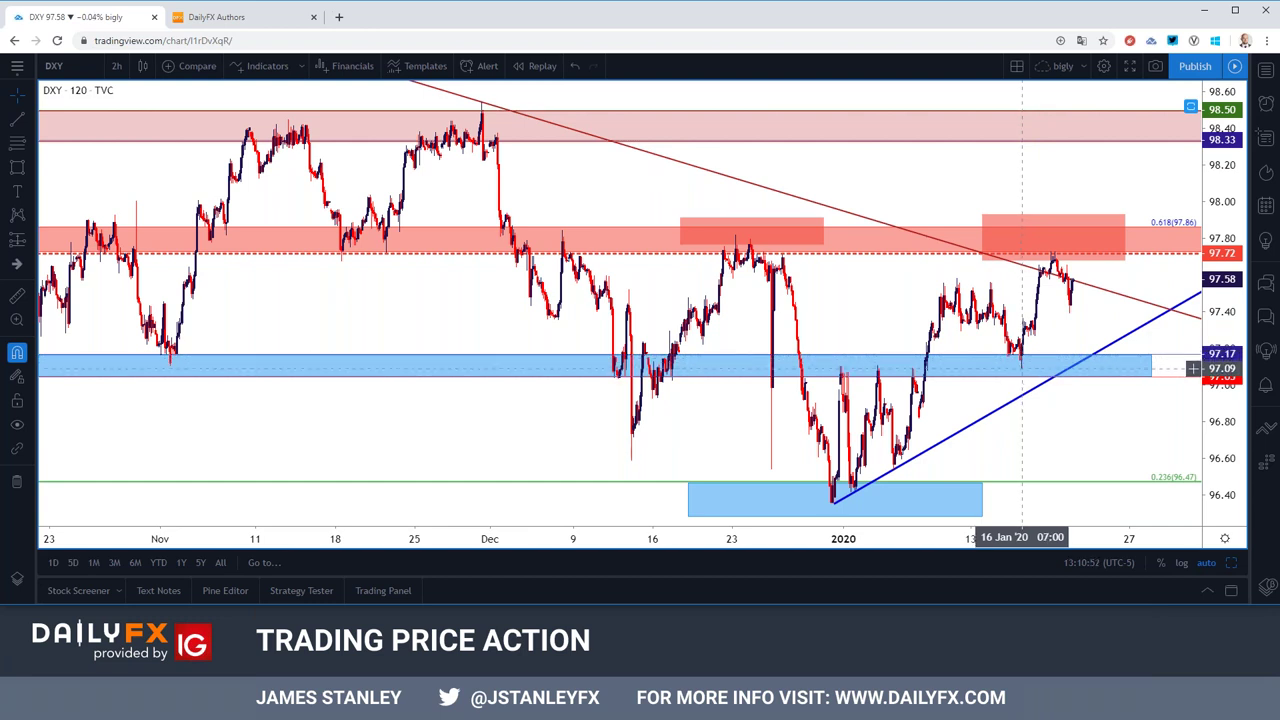
scroll(1021, 368, "down", 5)
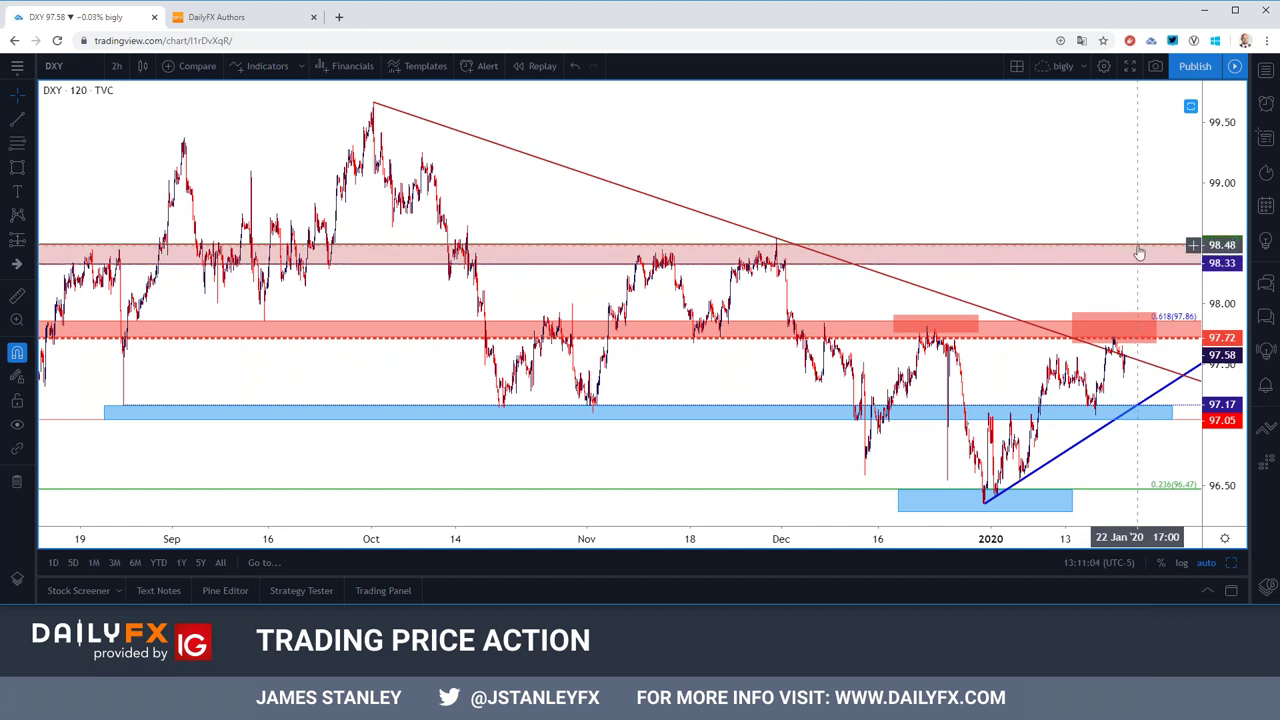
left_click(116, 65)
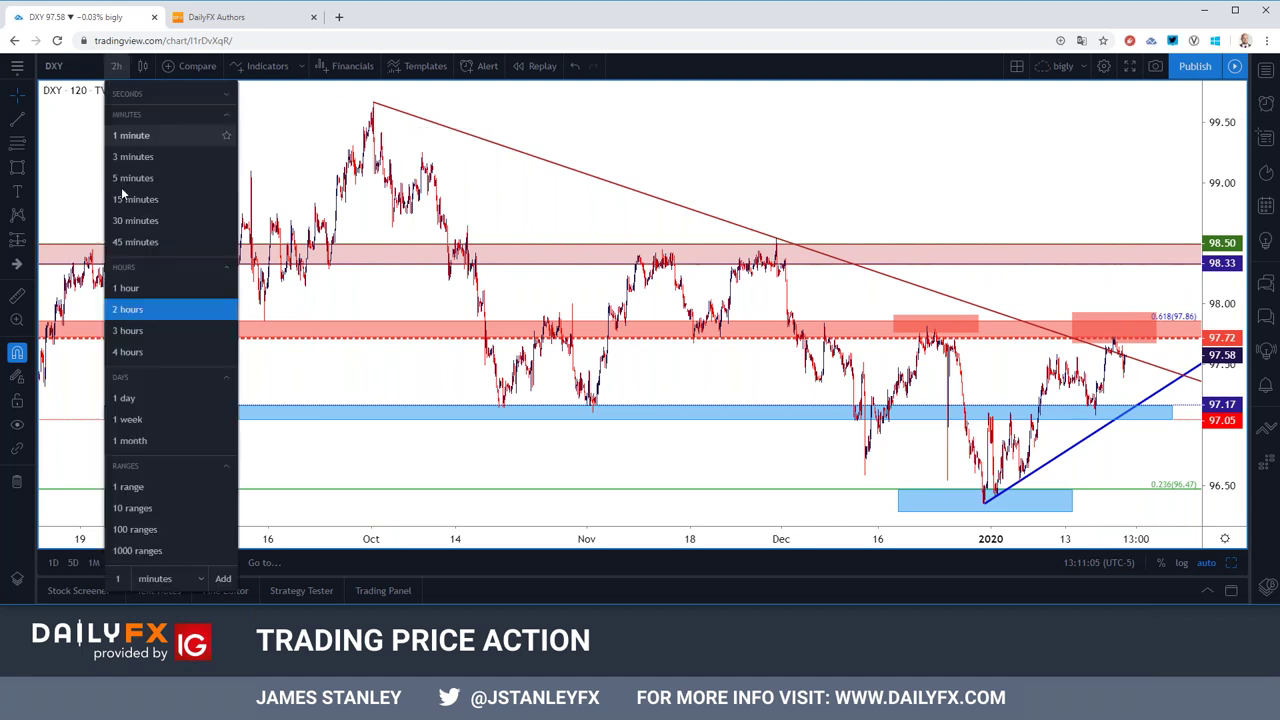
left_click(134, 352)
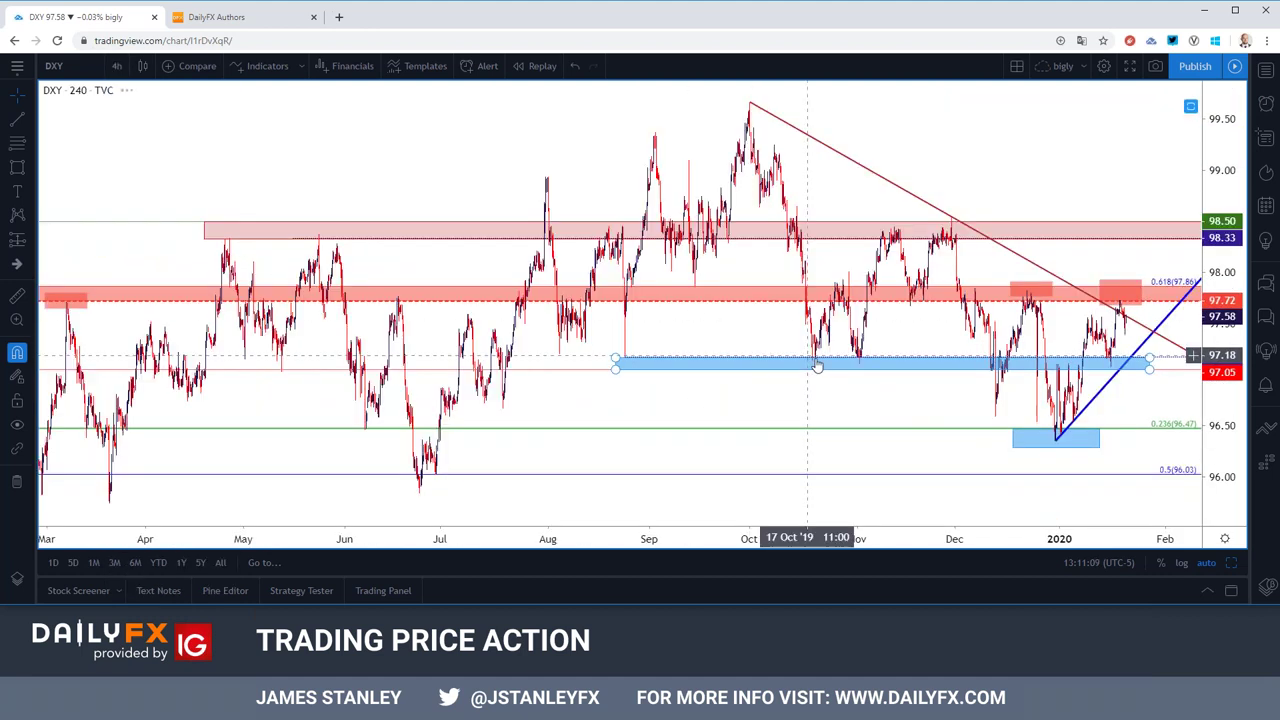
scroll(814, 362, "up", 2)
scroll(814, 362, "up", 1)
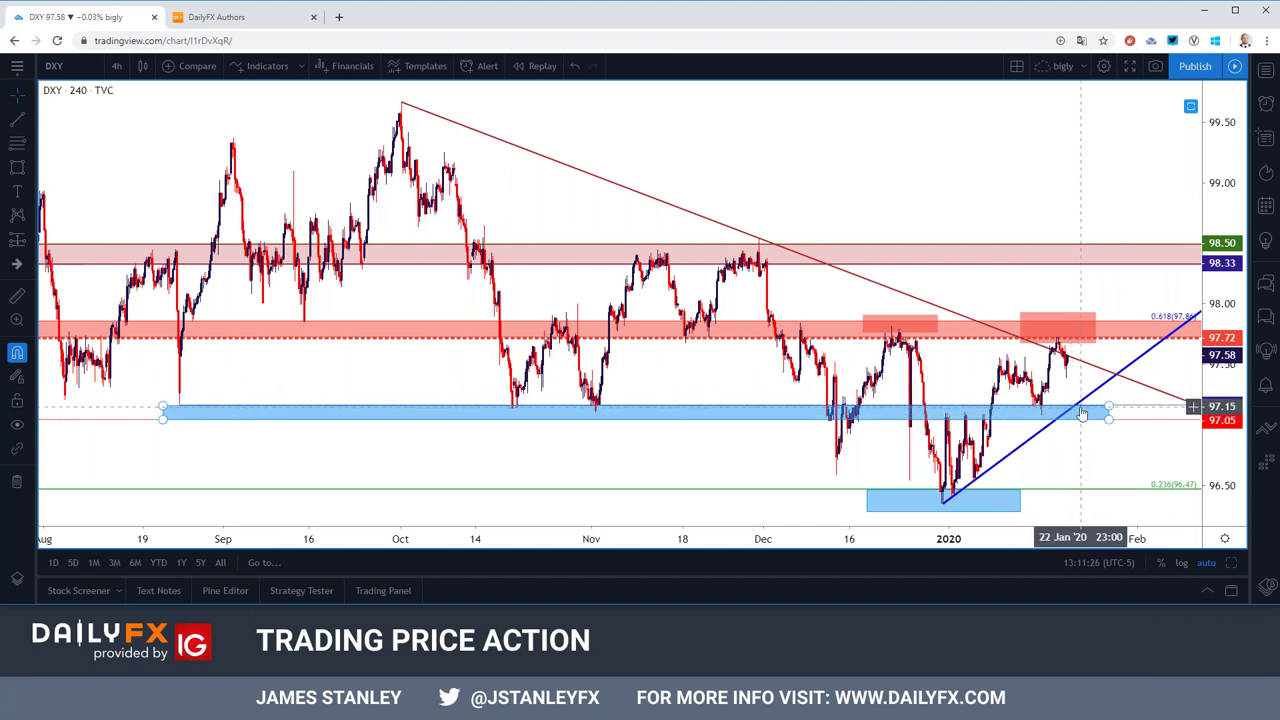
scroll(1082, 413, "down", 3)
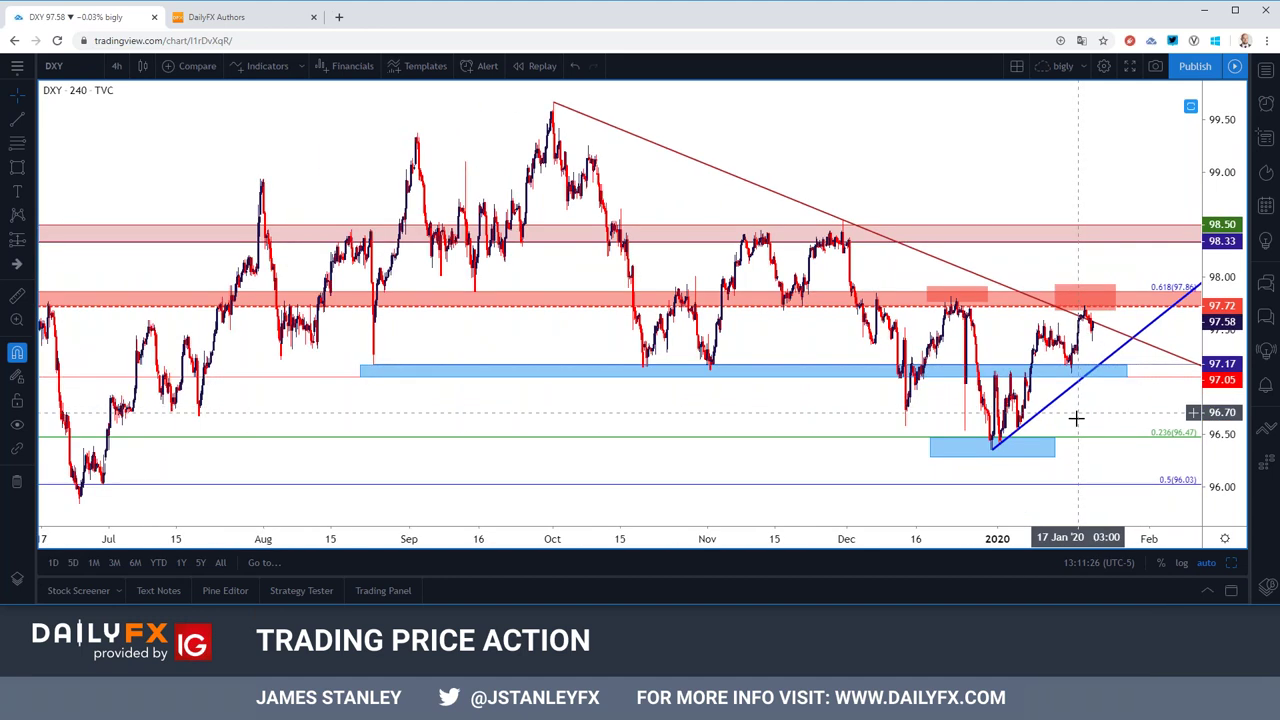
Step: Switch DXY to daily candles and select the blue support box near 96.4
left_click(117, 67)
left_click(155, 399)
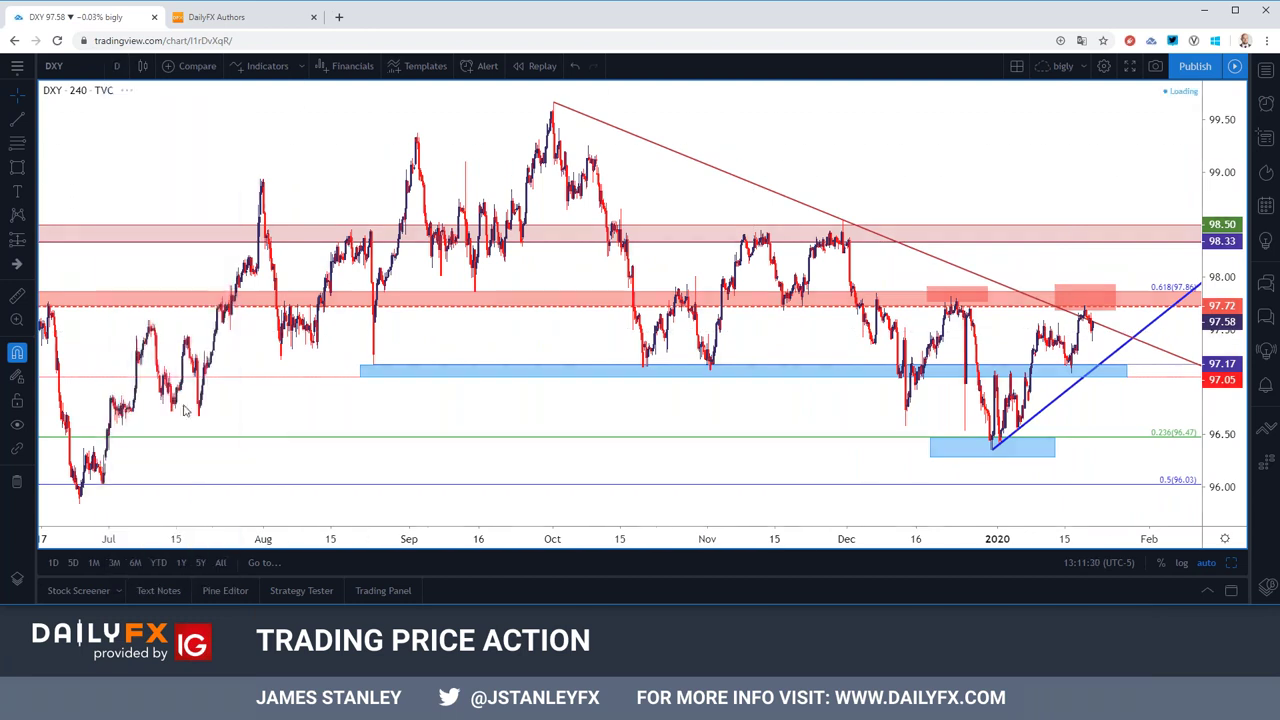
scroll(591, 374, "up", 5)
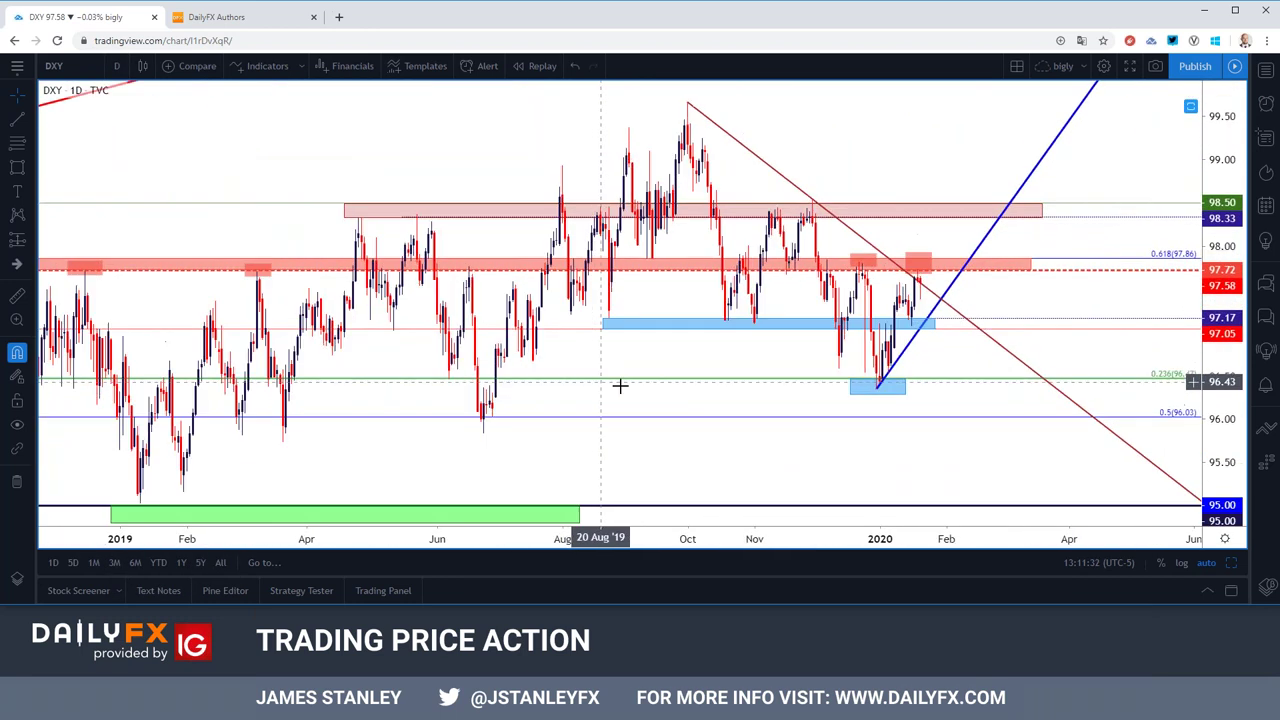
left_click(877, 387)
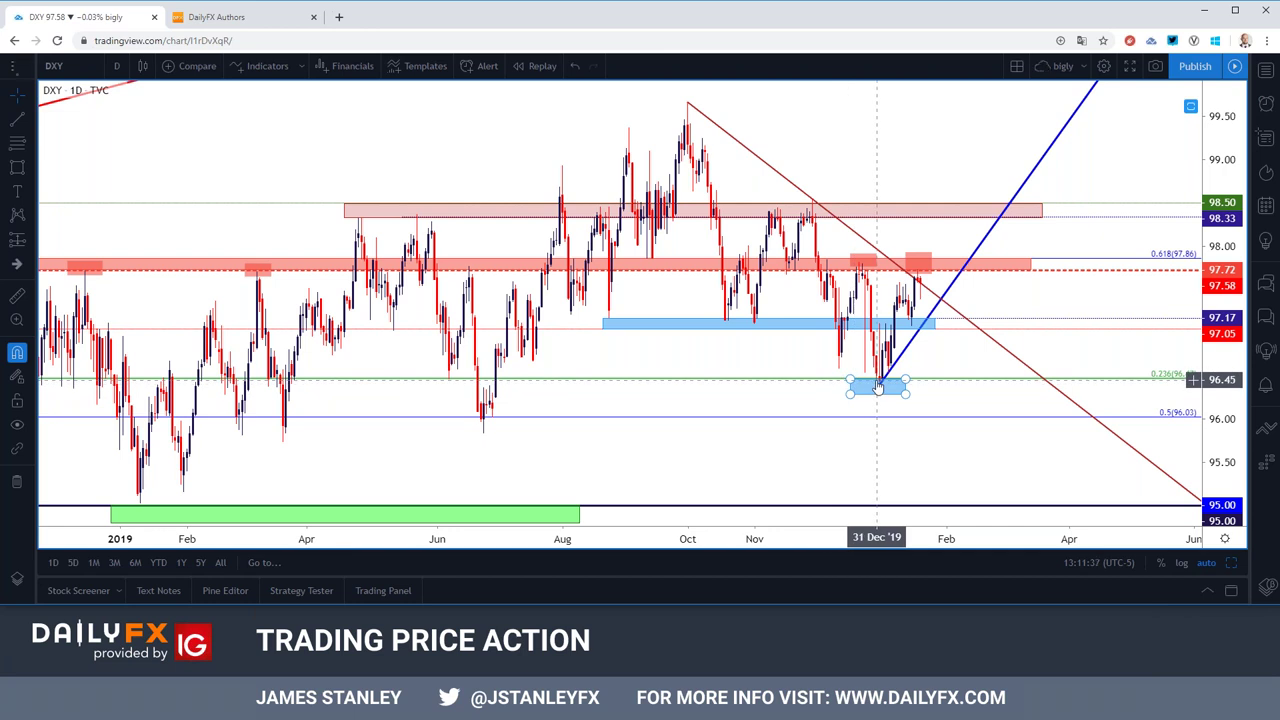
Step: Review DXY on weekly candles, then set it back to 1 day
left_click(117, 66)
left_click(135, 420)
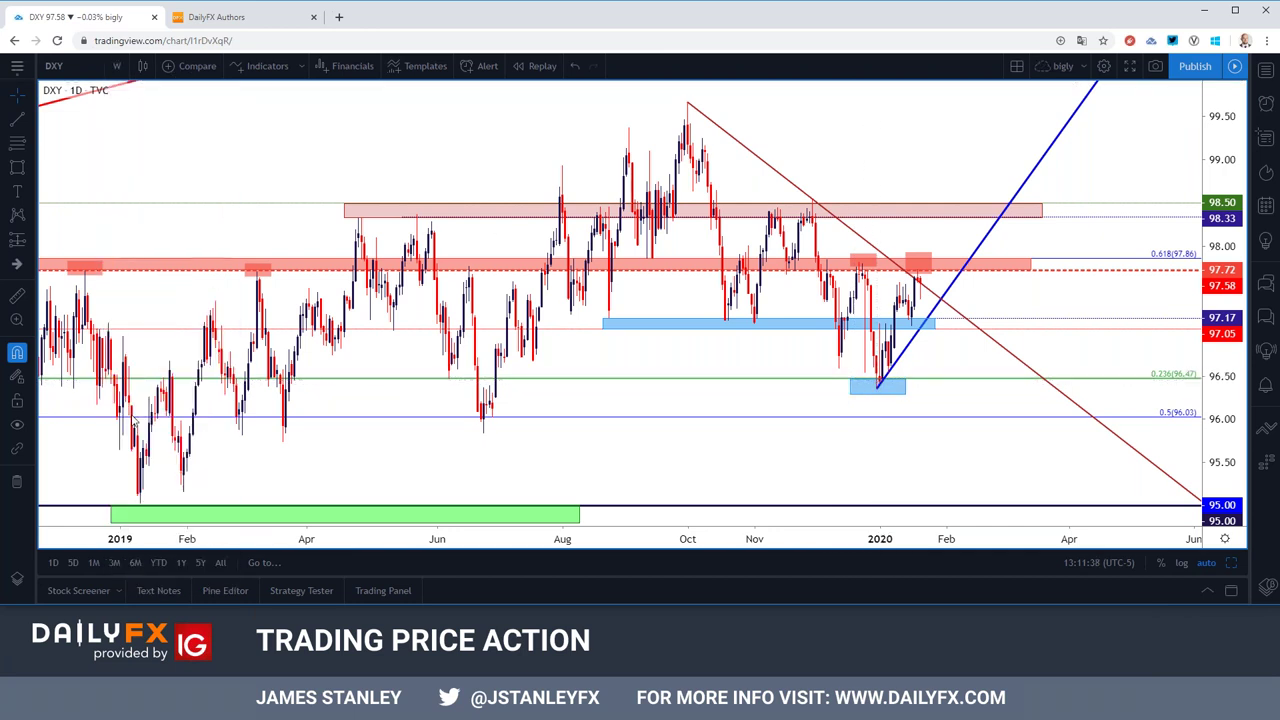
scroll(452, 366, "down", 5)
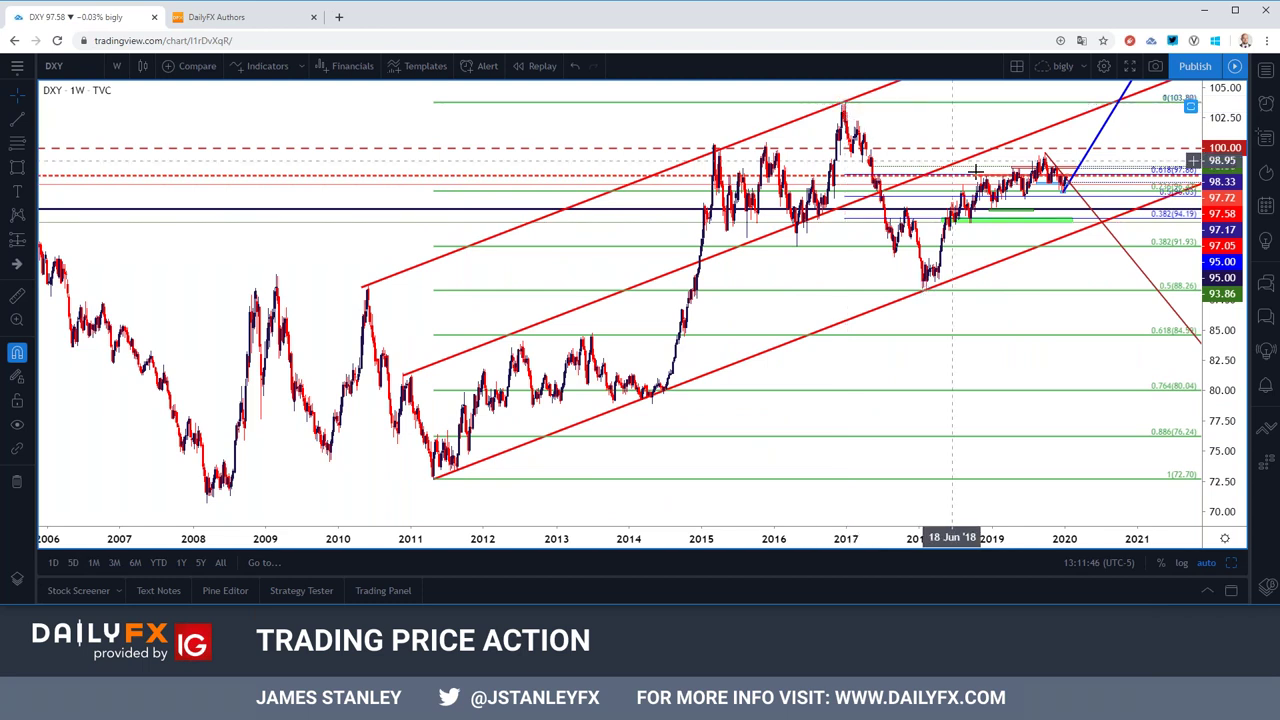
scroll(837, 343, "up", 10)
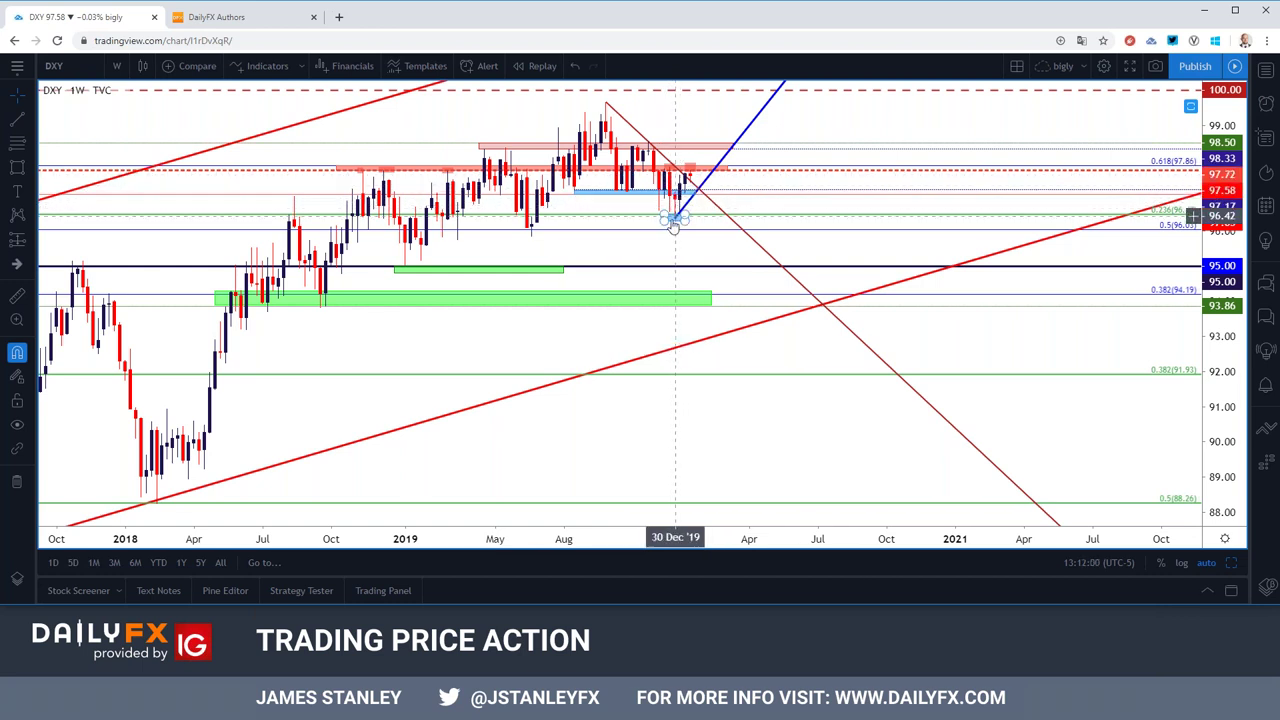
scroll(678, 214, "down", 3)
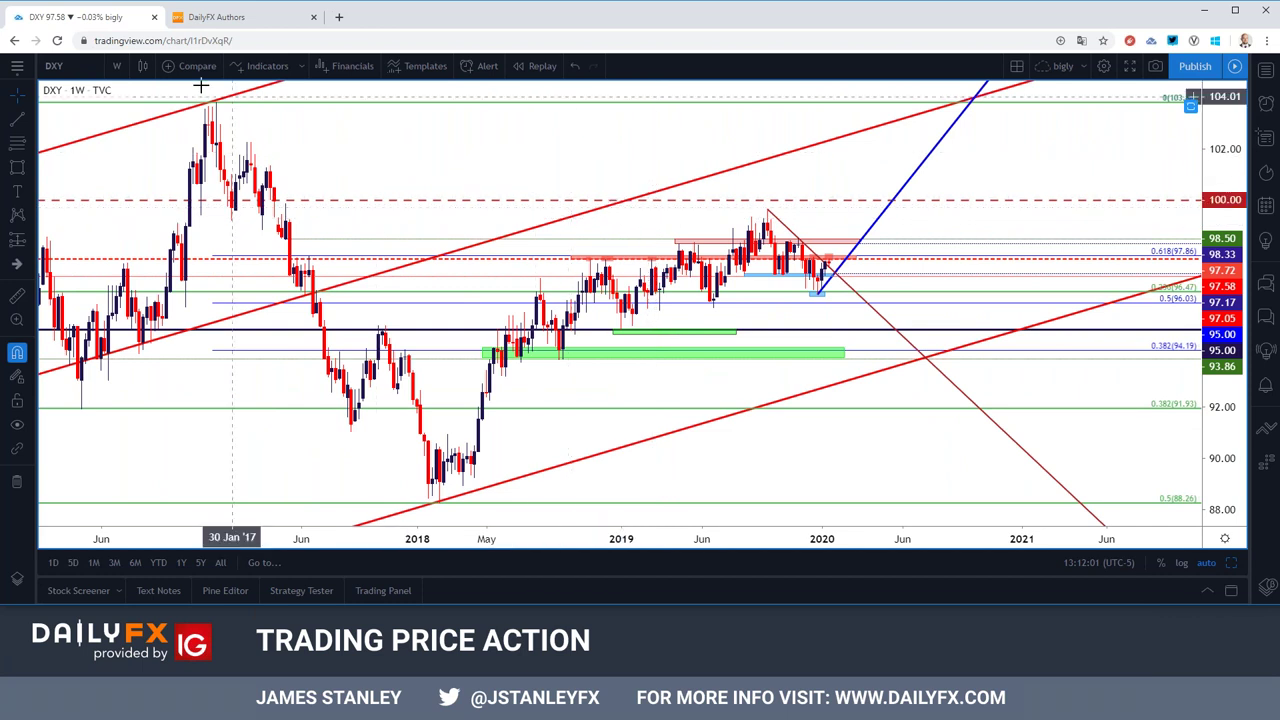
left_click(116, 65)
left_click(124, 398)
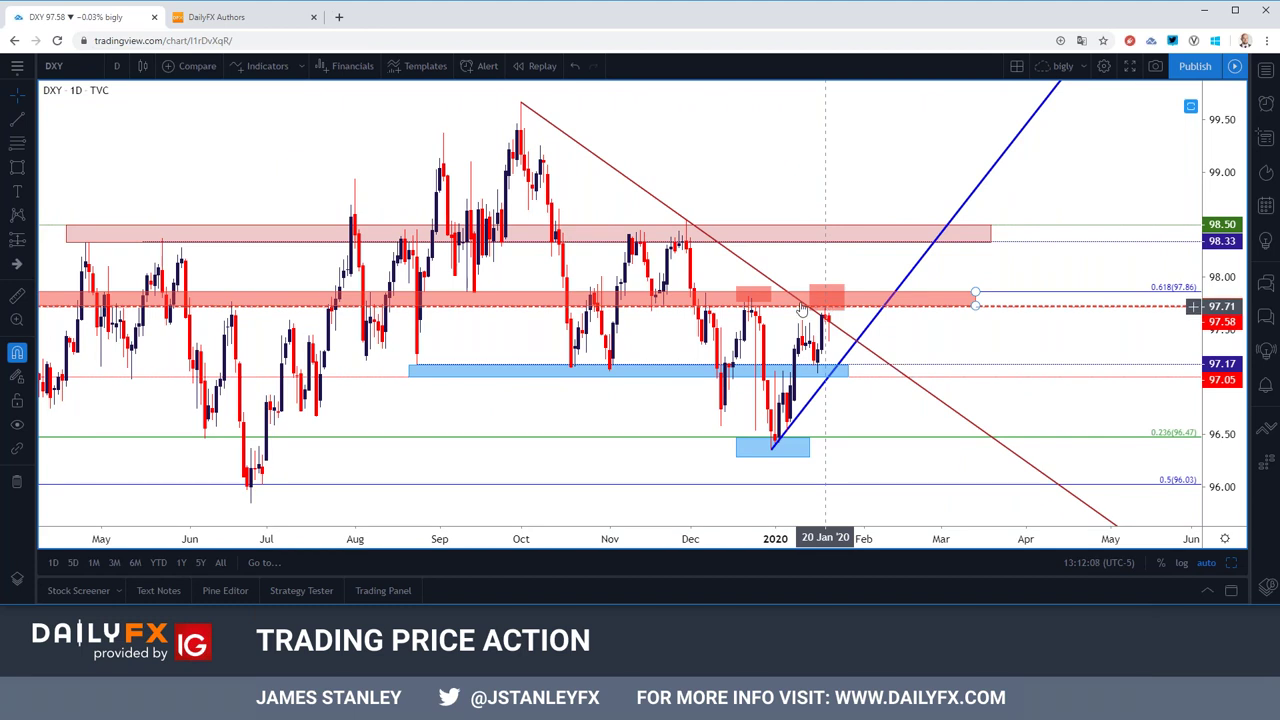
left_click(17, 141)
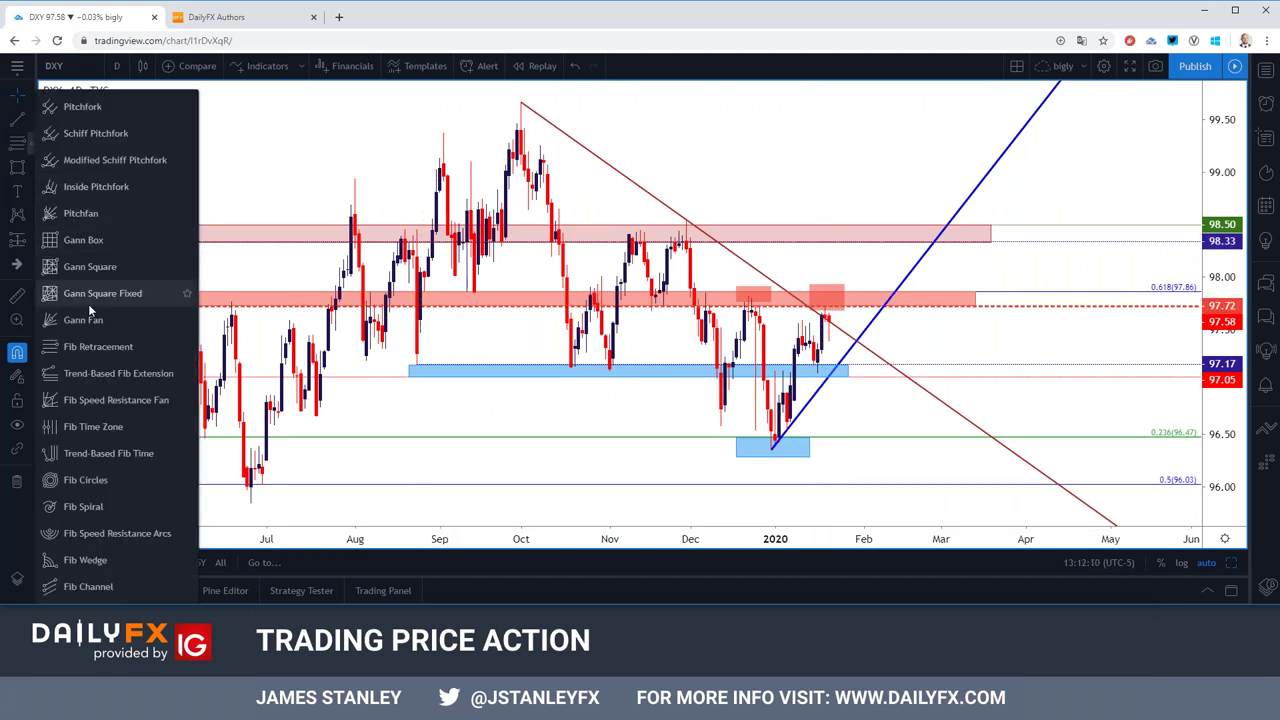
left_click(92, 346)
left_click(520, 103)
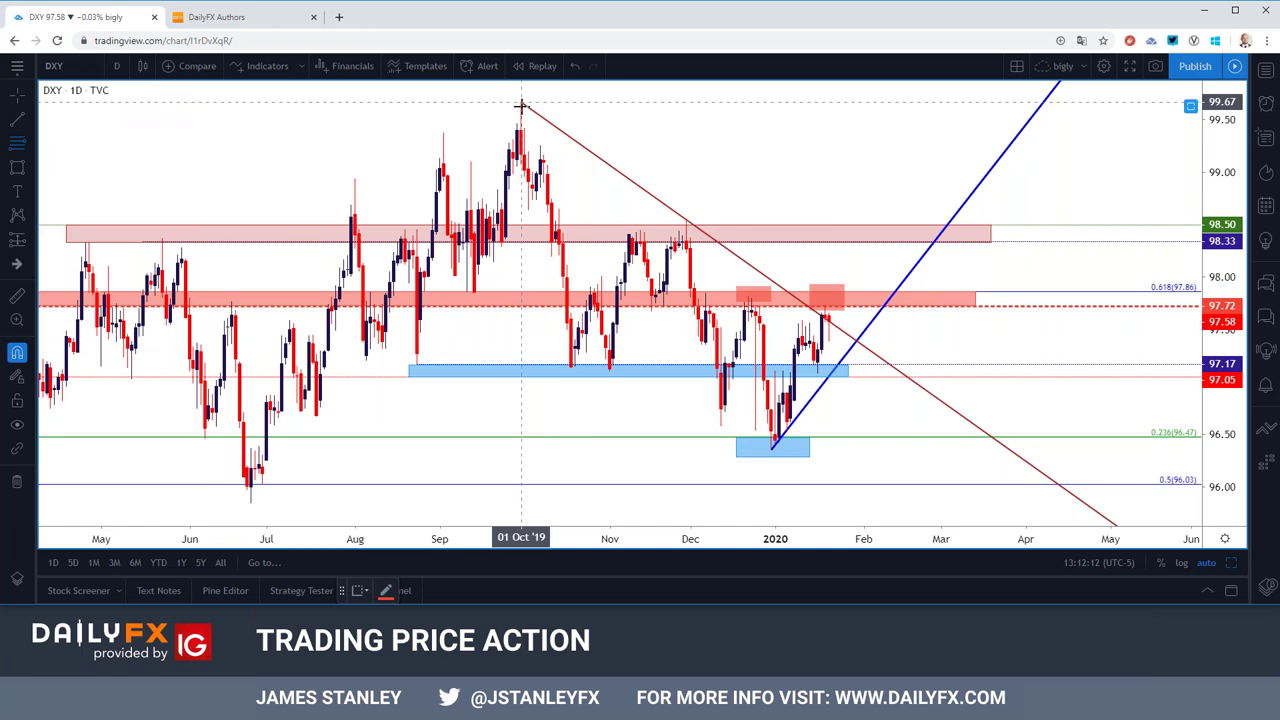
left_click(772, 448)
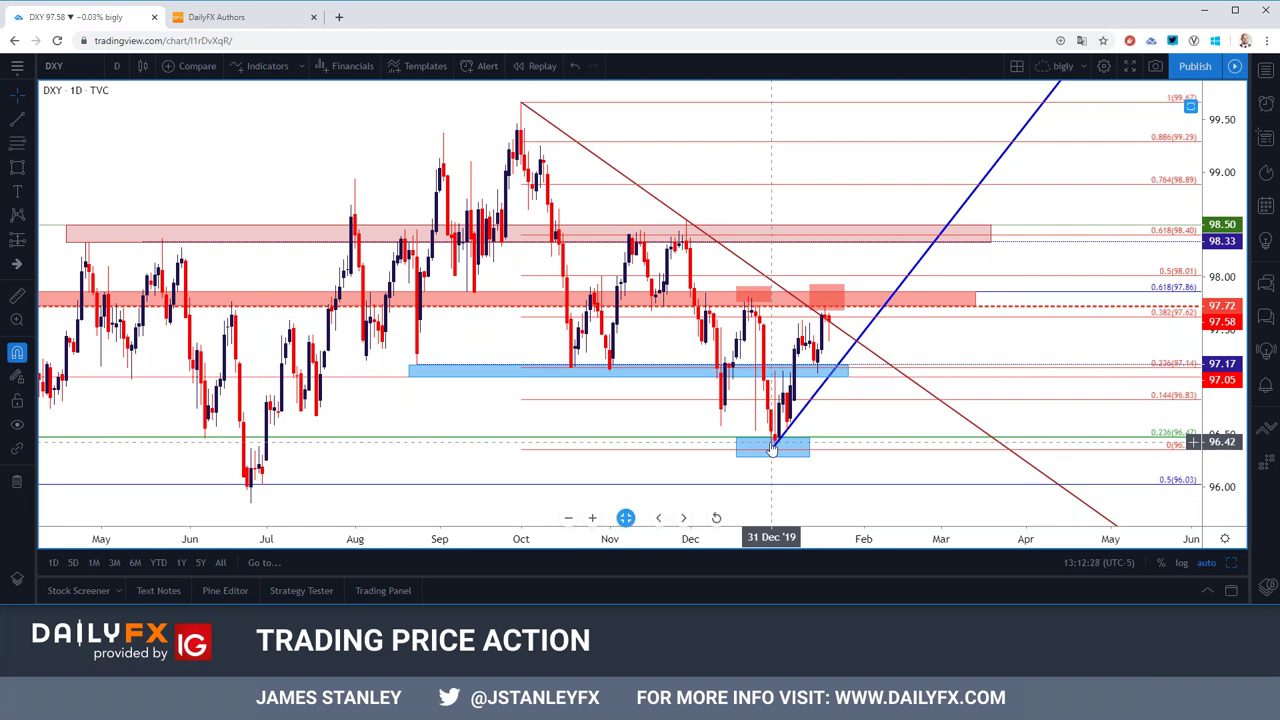
left_click(718, 455)
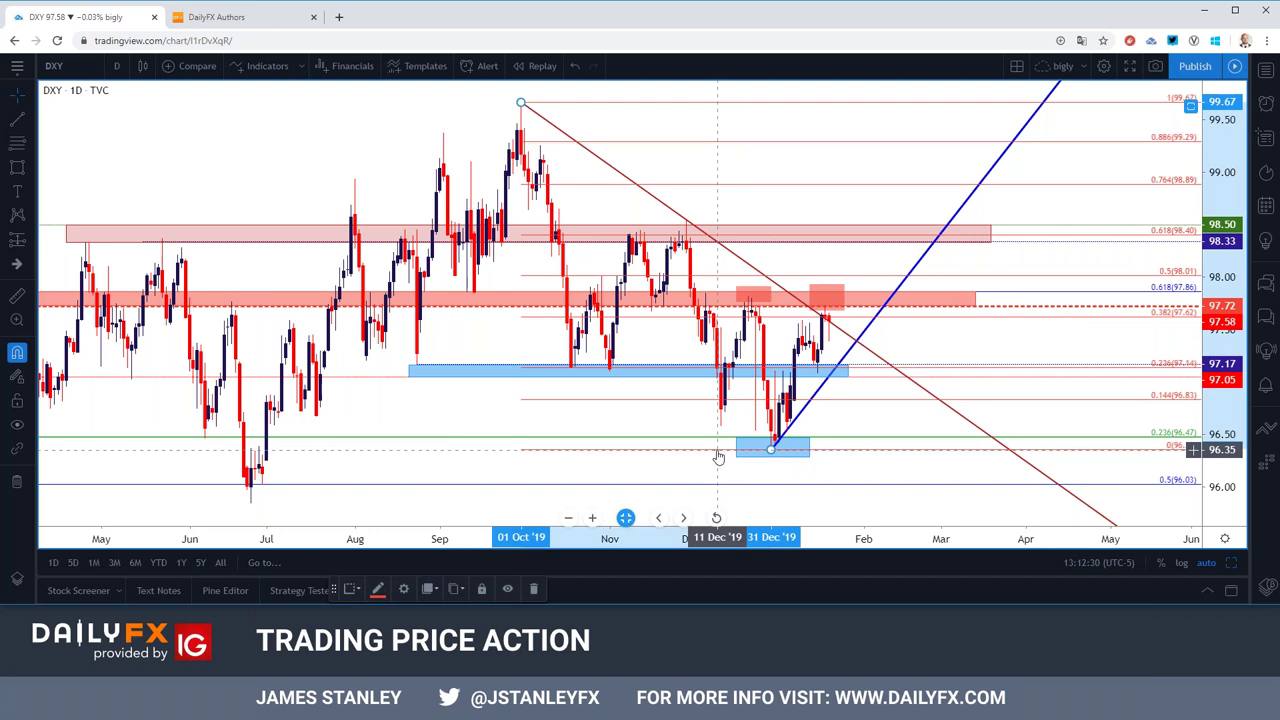
key("Delete")
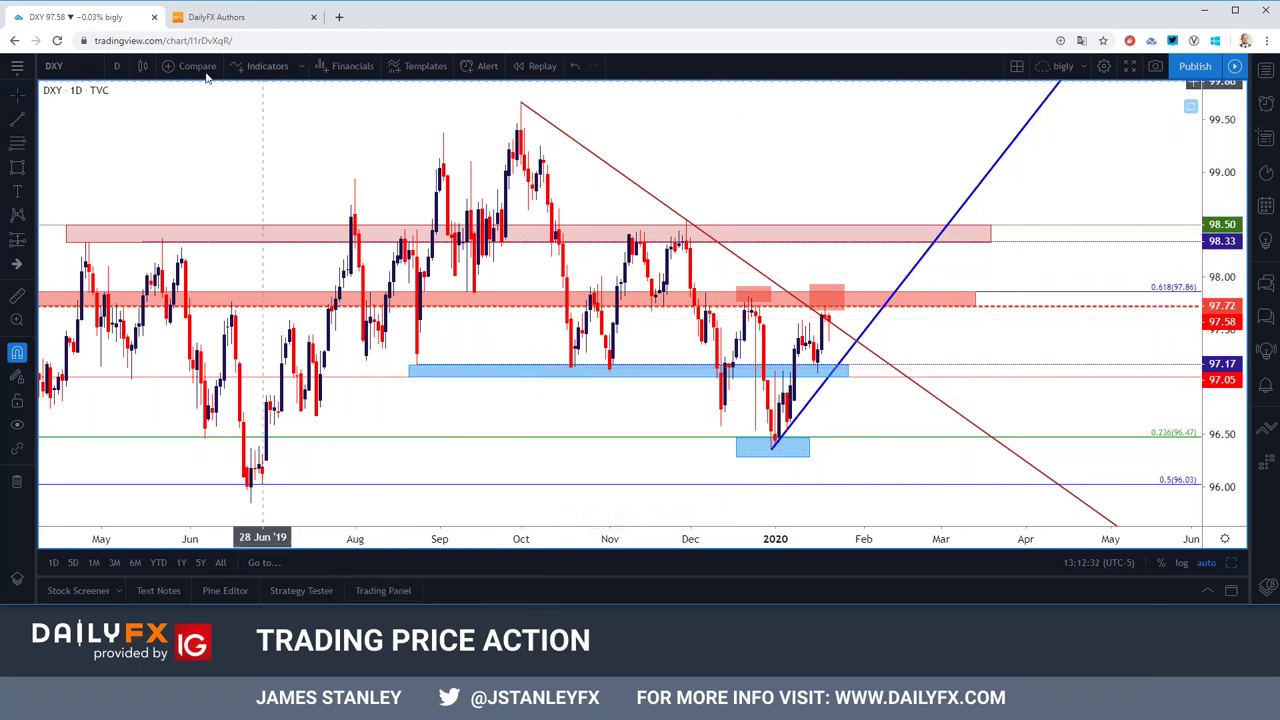
left_click(87, 65)
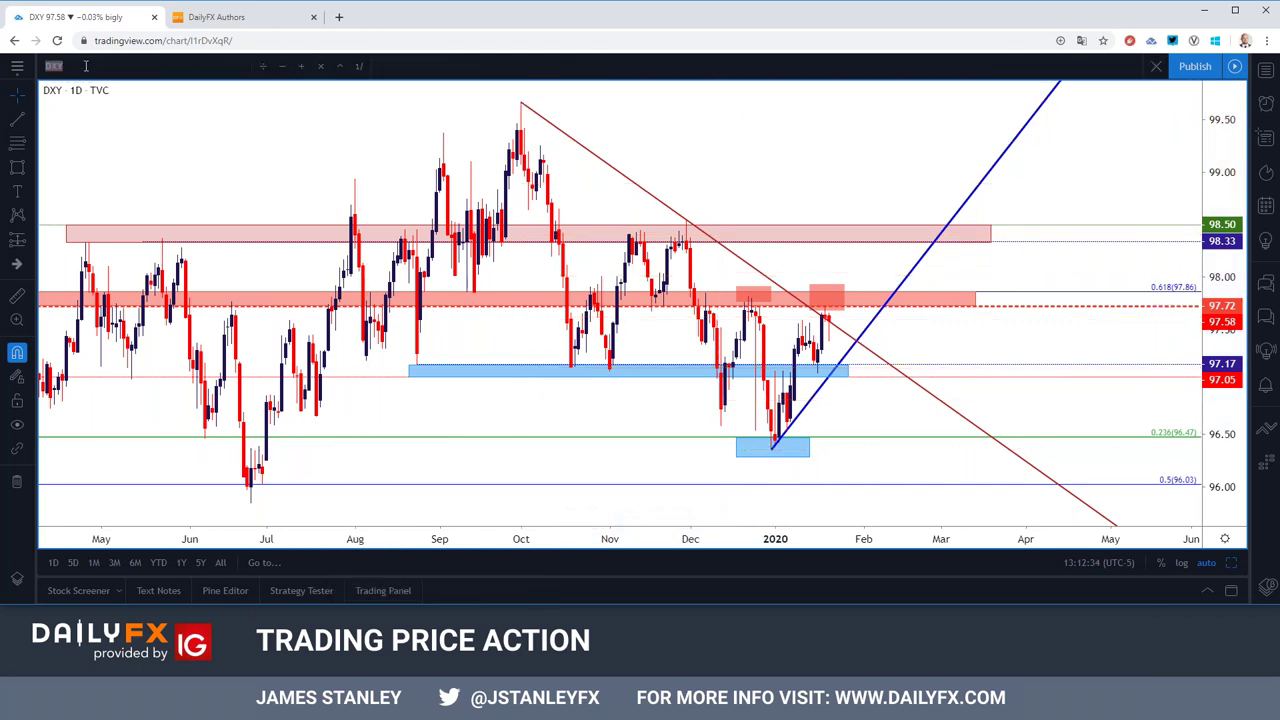
Step: Load the EURUSD chart after correcting a mistyped symbol
type("DUFUC")
key("BackSpace")
key("BackSpace")
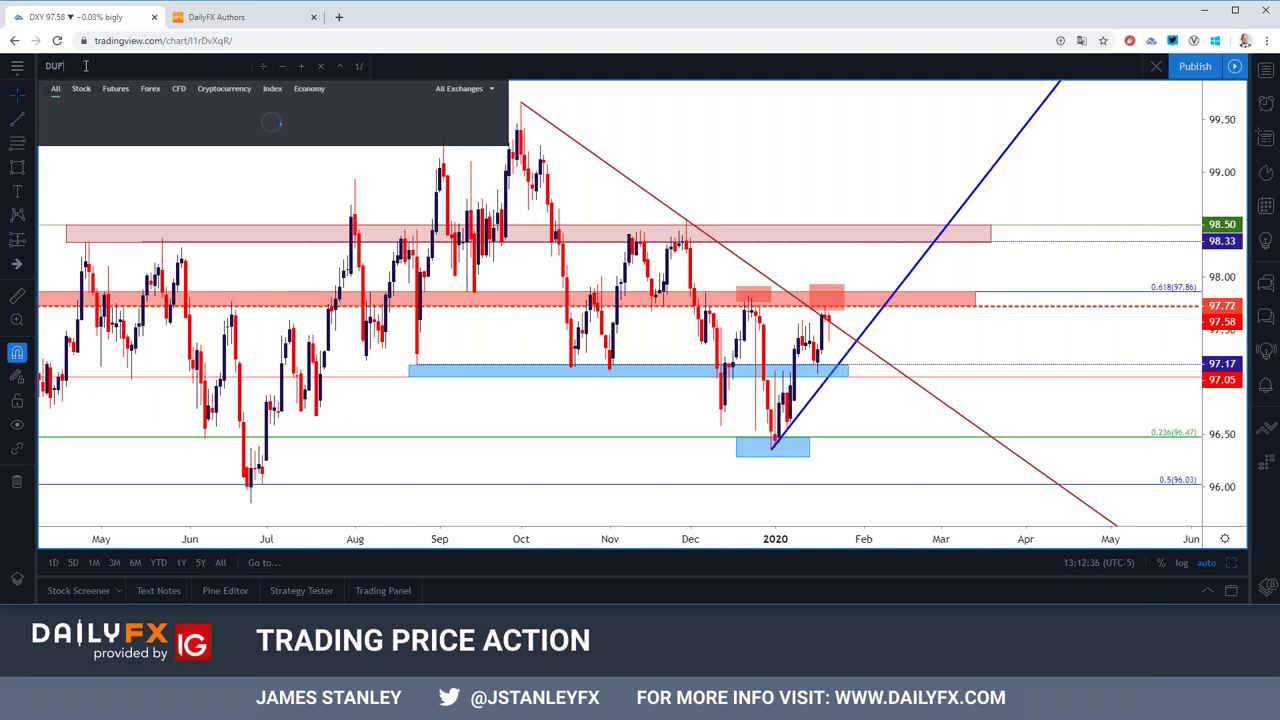
key("BackSpace")
type("EURUSD")
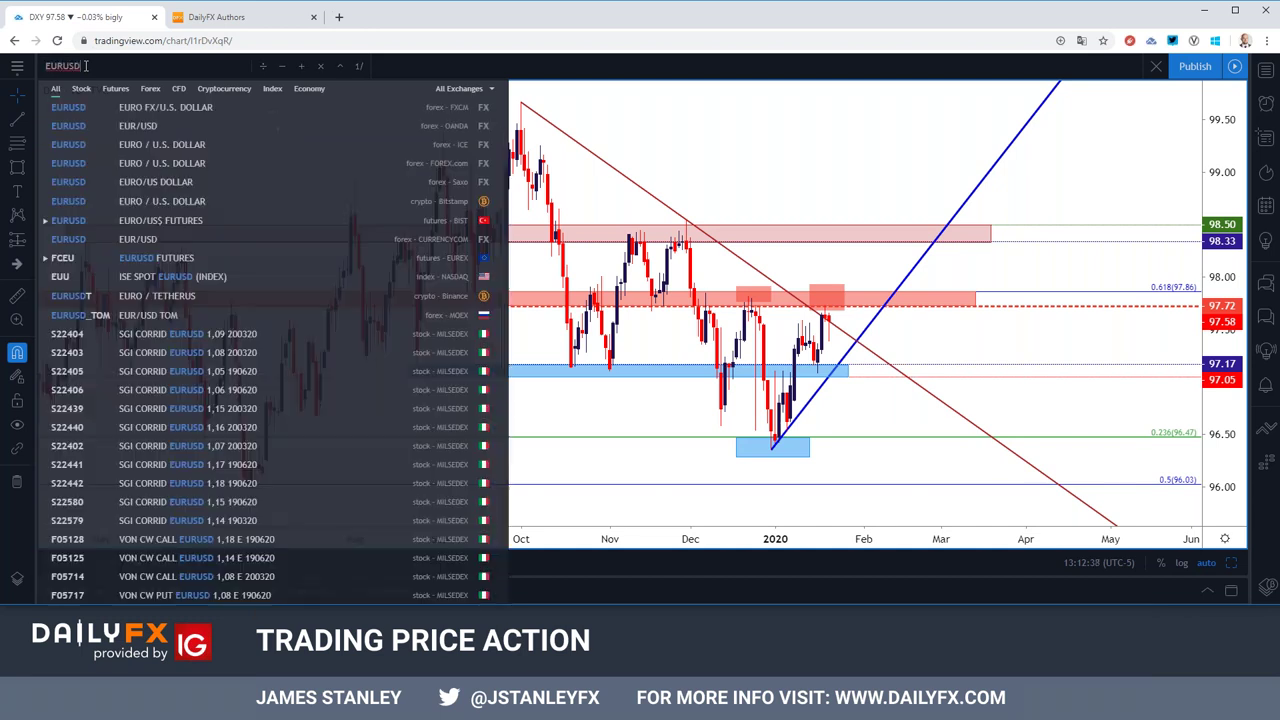
key("Return")
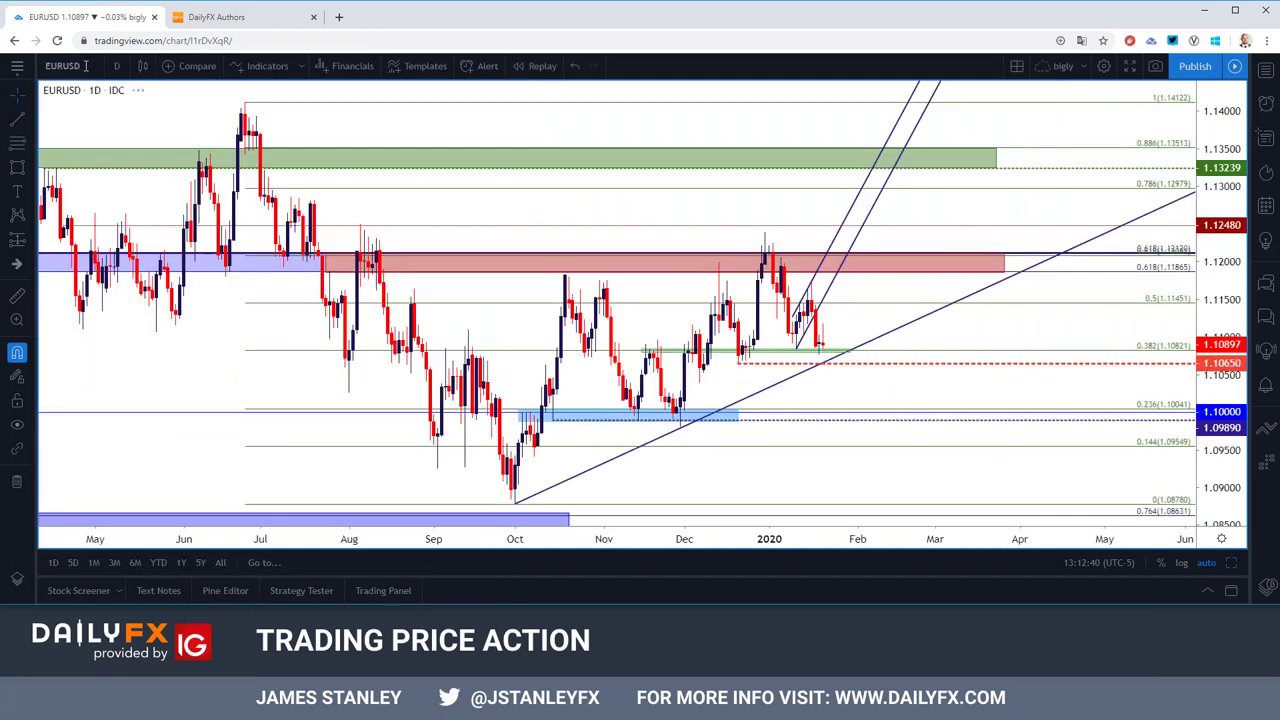
Step: Switch EURUSD to 4-hour candles and zoom out slightly
left_click(119, 66)
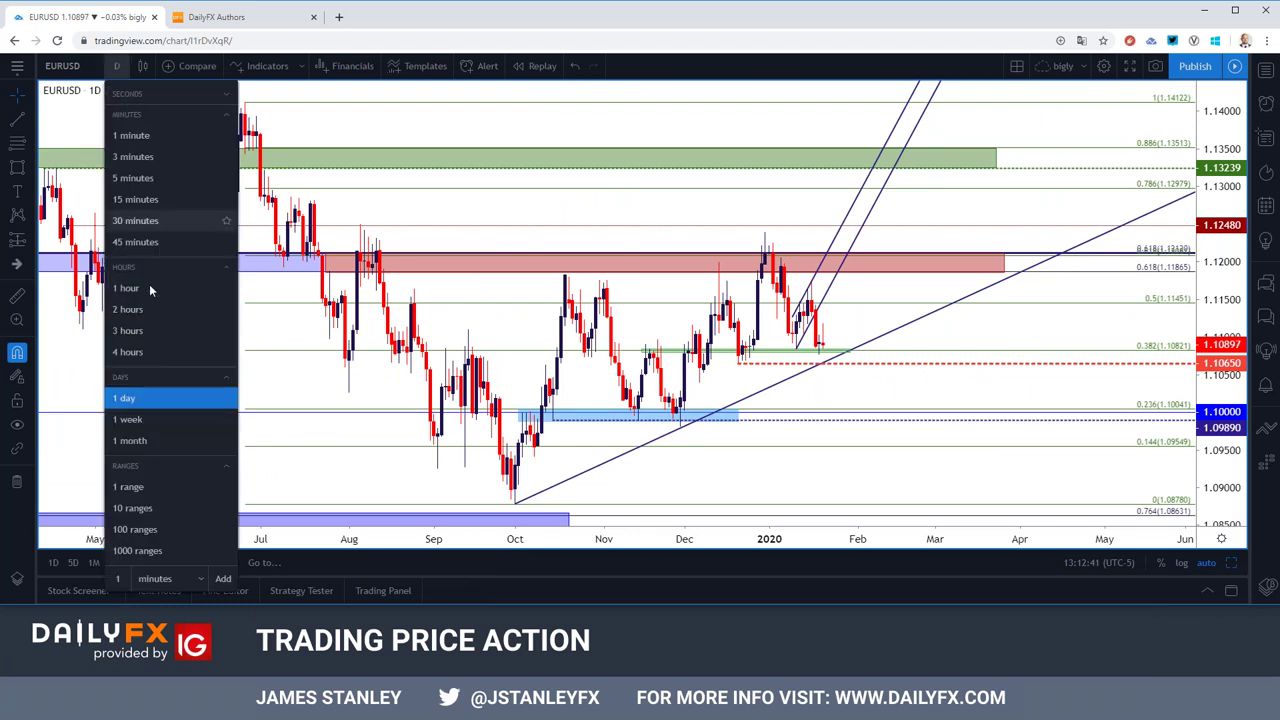
left_click(150, 356)
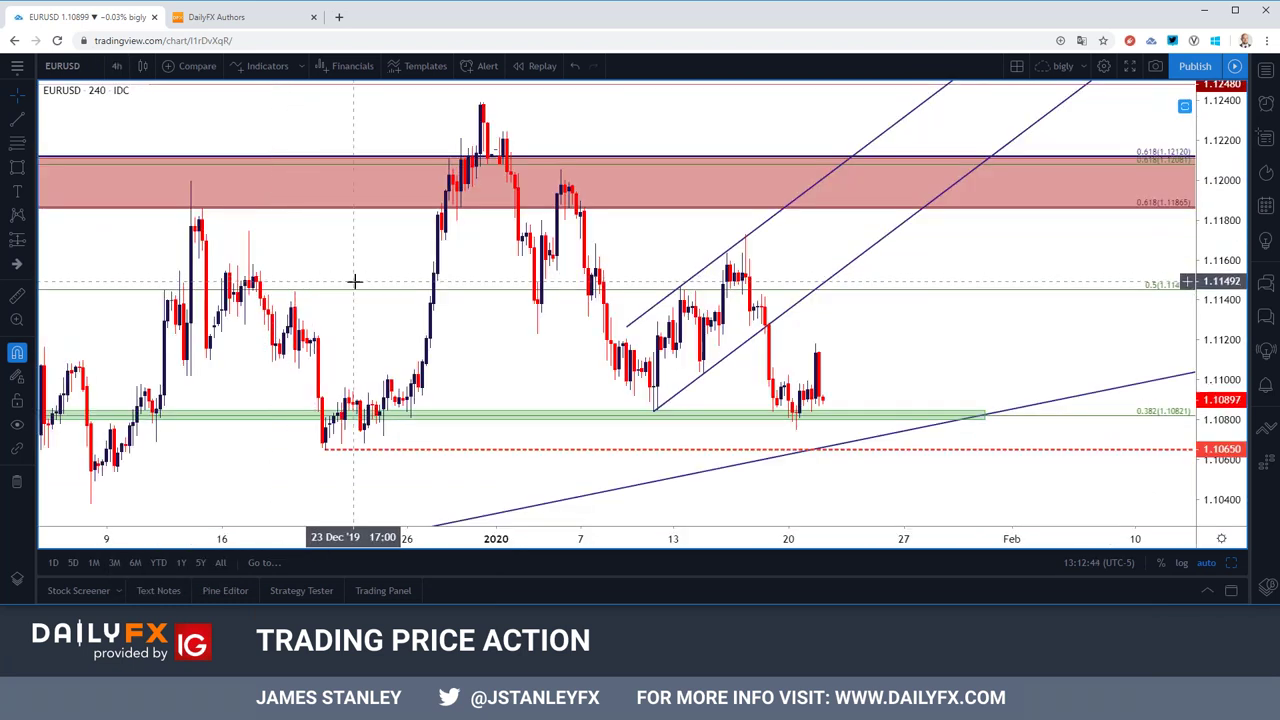
scroll(351, 280, "down", 2)
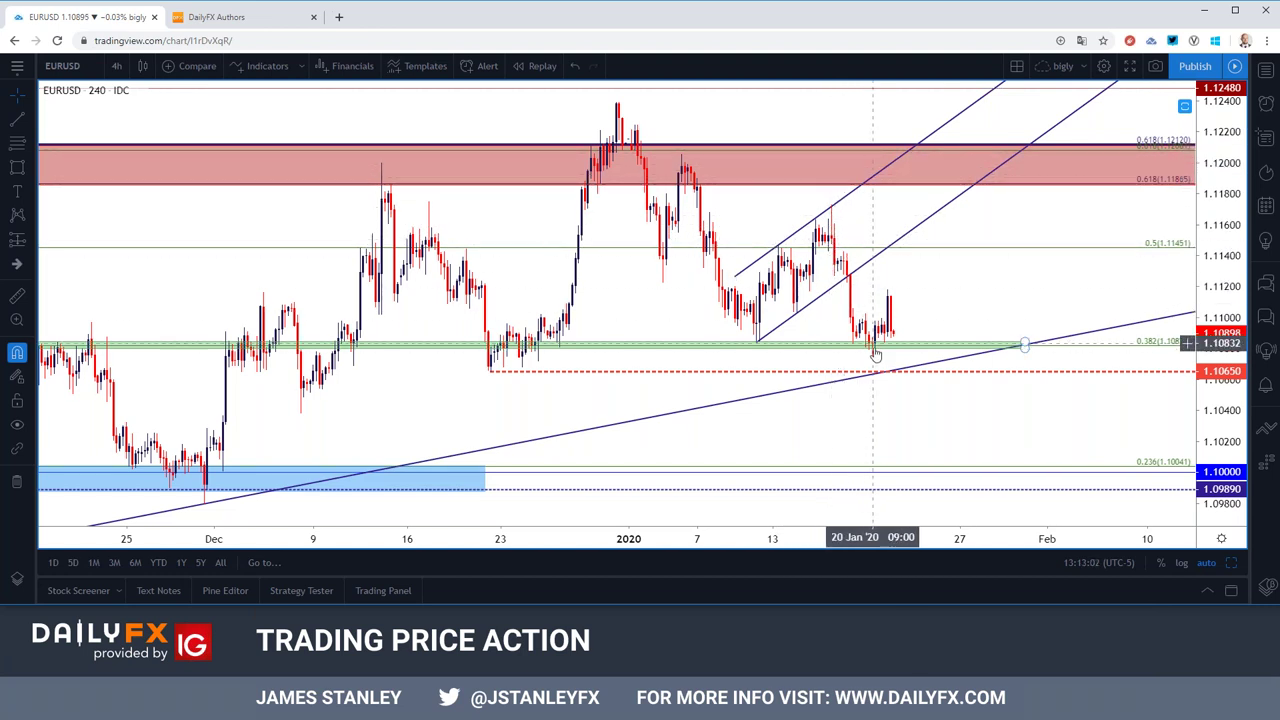
left_click(119, 68)
left_click(138, 398)
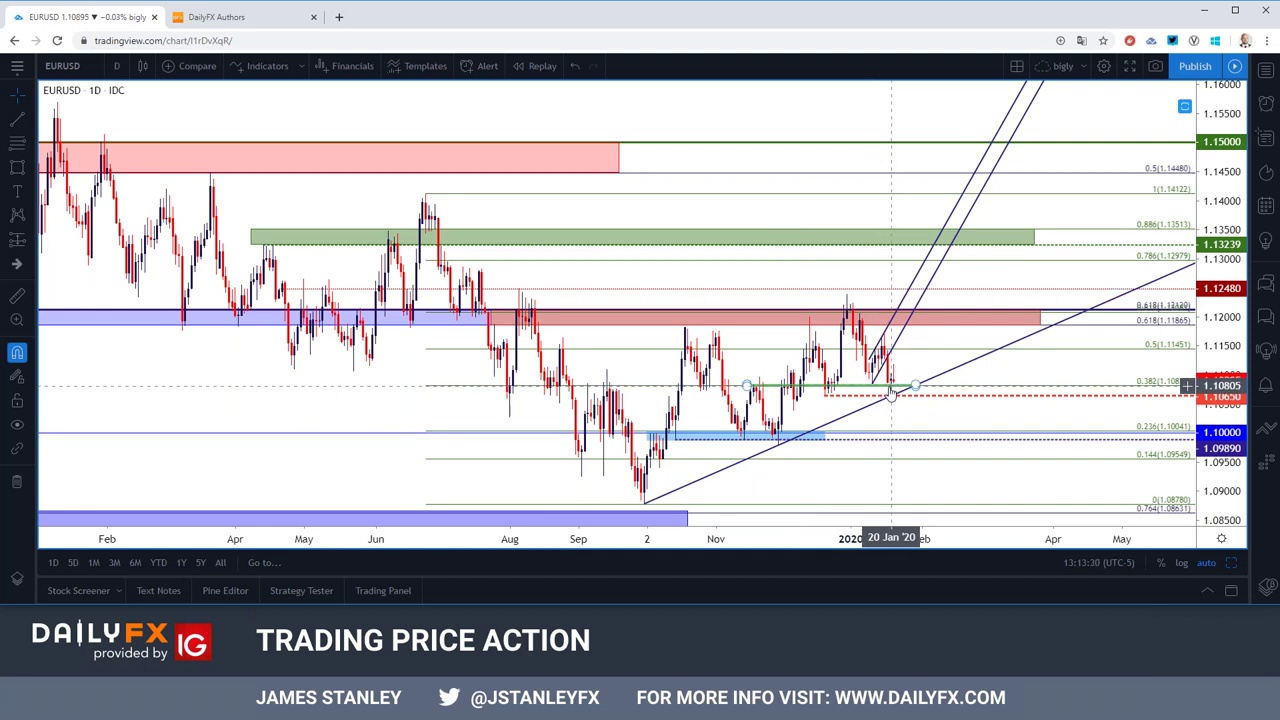
left_click(116, 65)
left_click(151, 352)
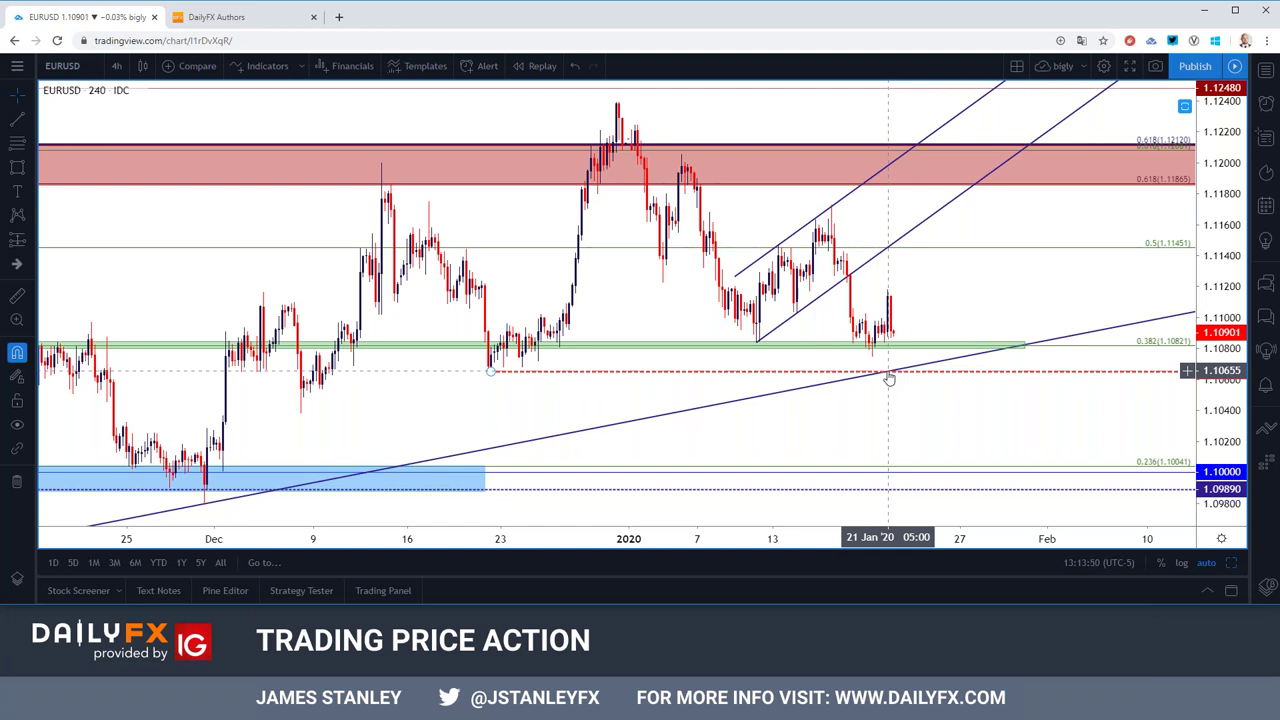
Step: Check EURUSD on daily candles, then return to the 4-hour timeframe
left_click(116, 65)
left_click(125, 397)
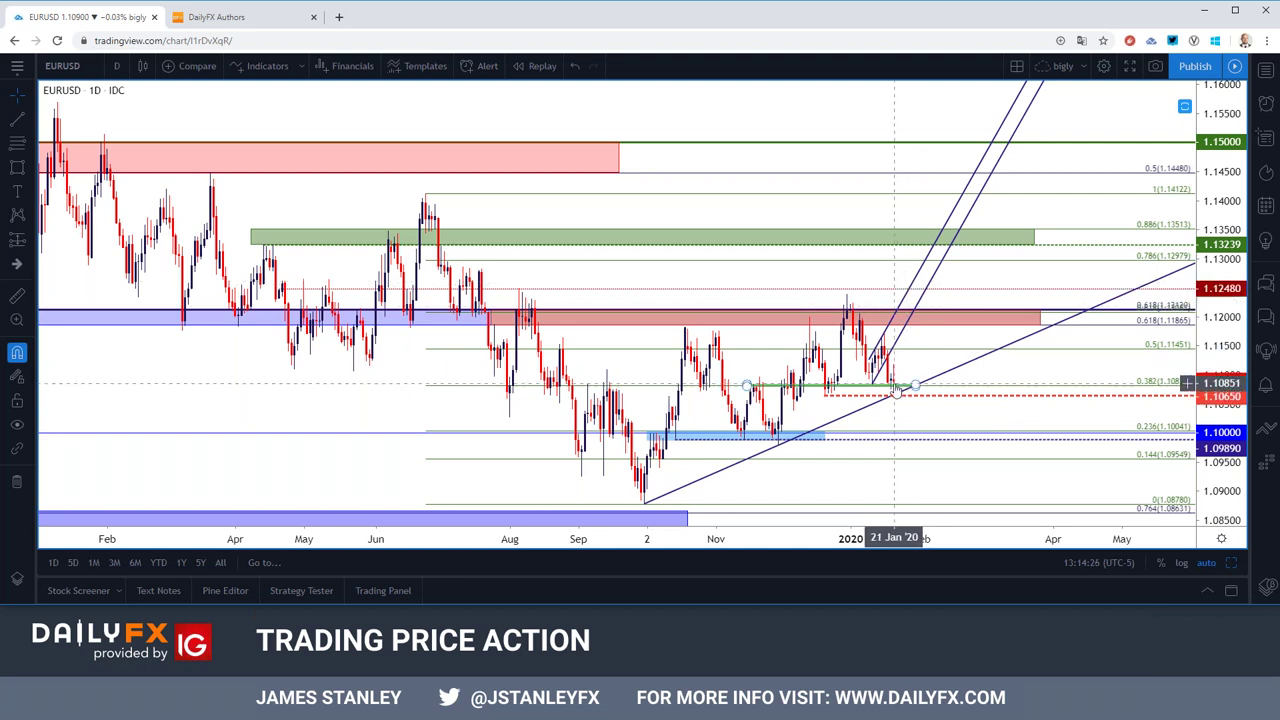
left_click(118, 67)
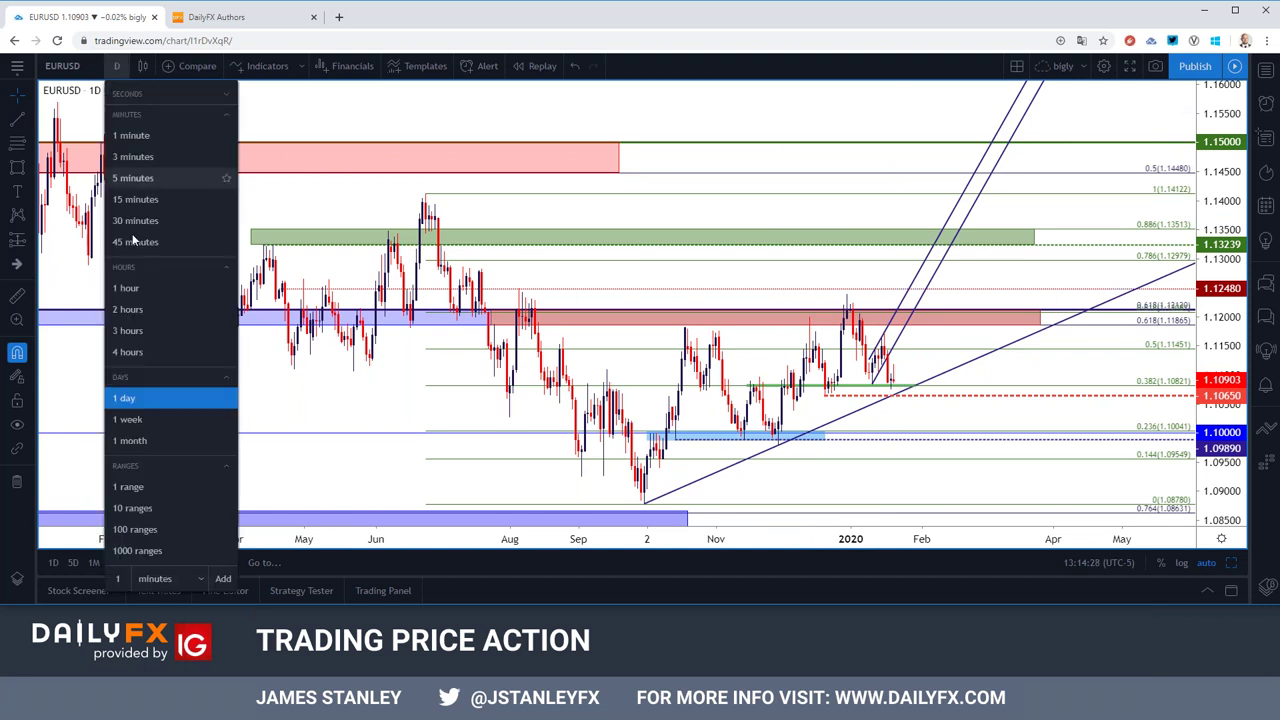
left_click(152, 352)
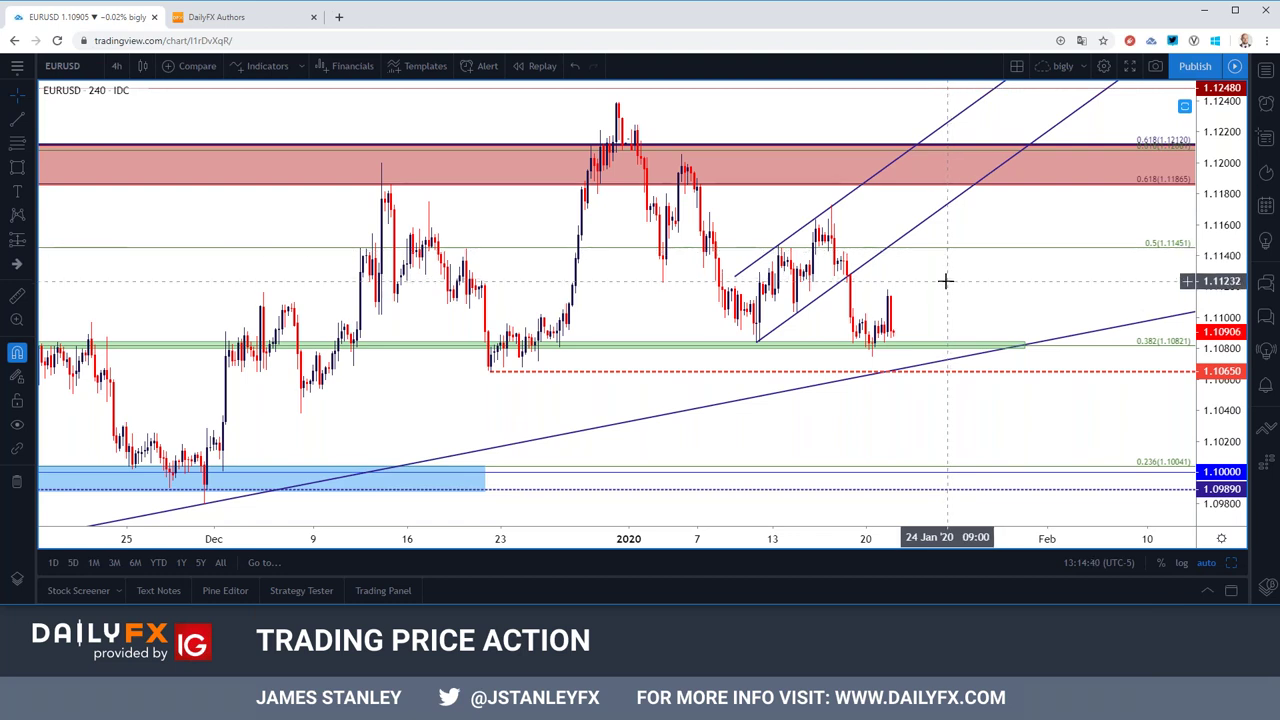
Step: Zoom the 4-hour chart out to about a year and start a new symbol search
scroll(947, 280, "down", 3)
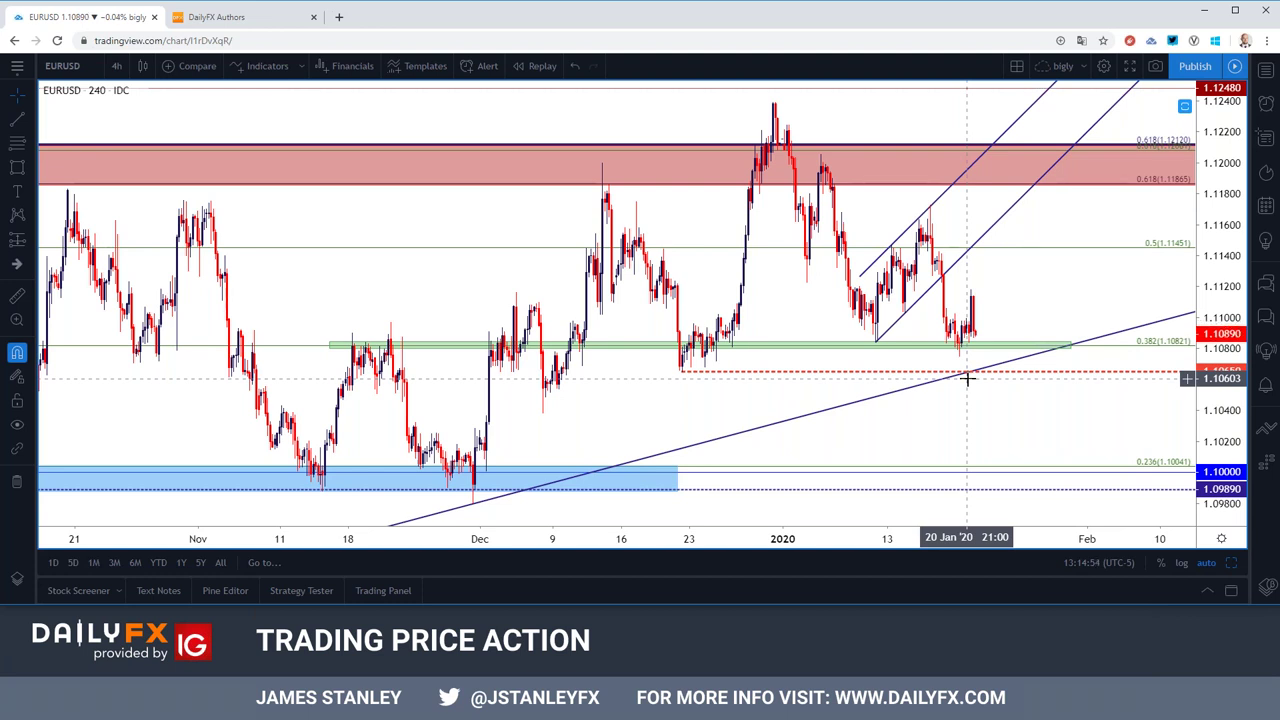
scroll(967, 378, "down", 5)
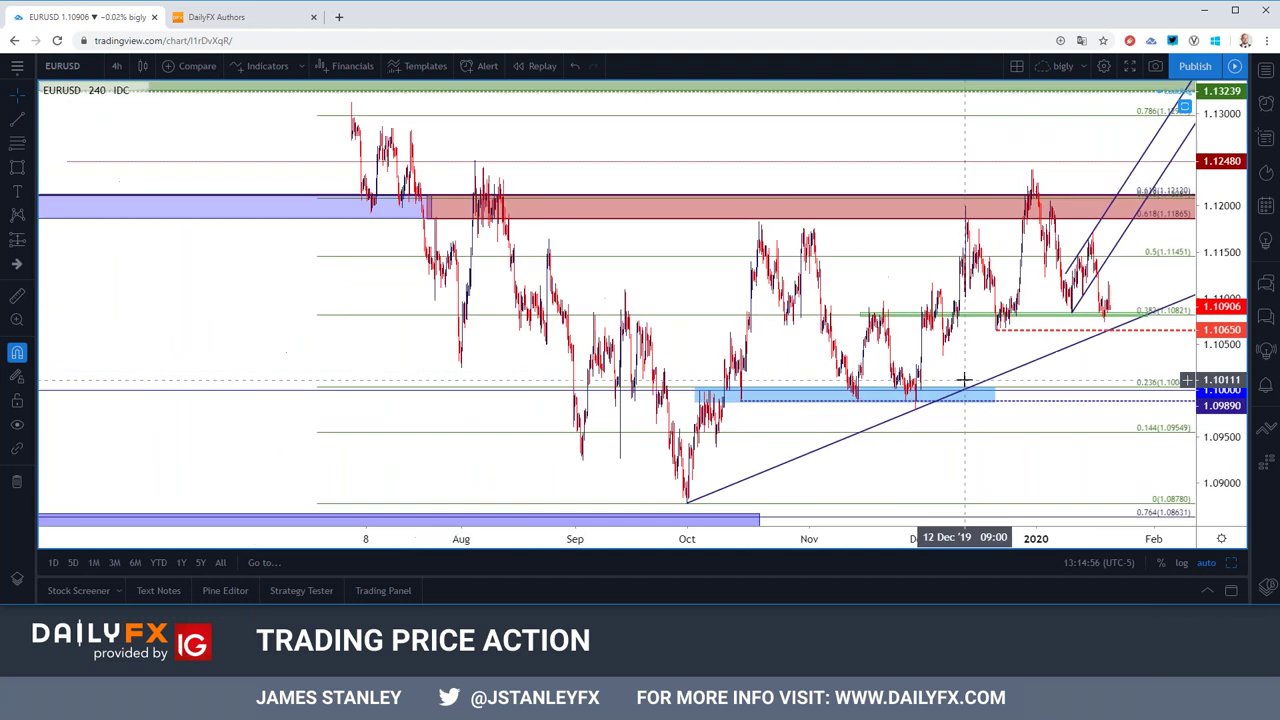
scroll(965, 378, "up", 4)
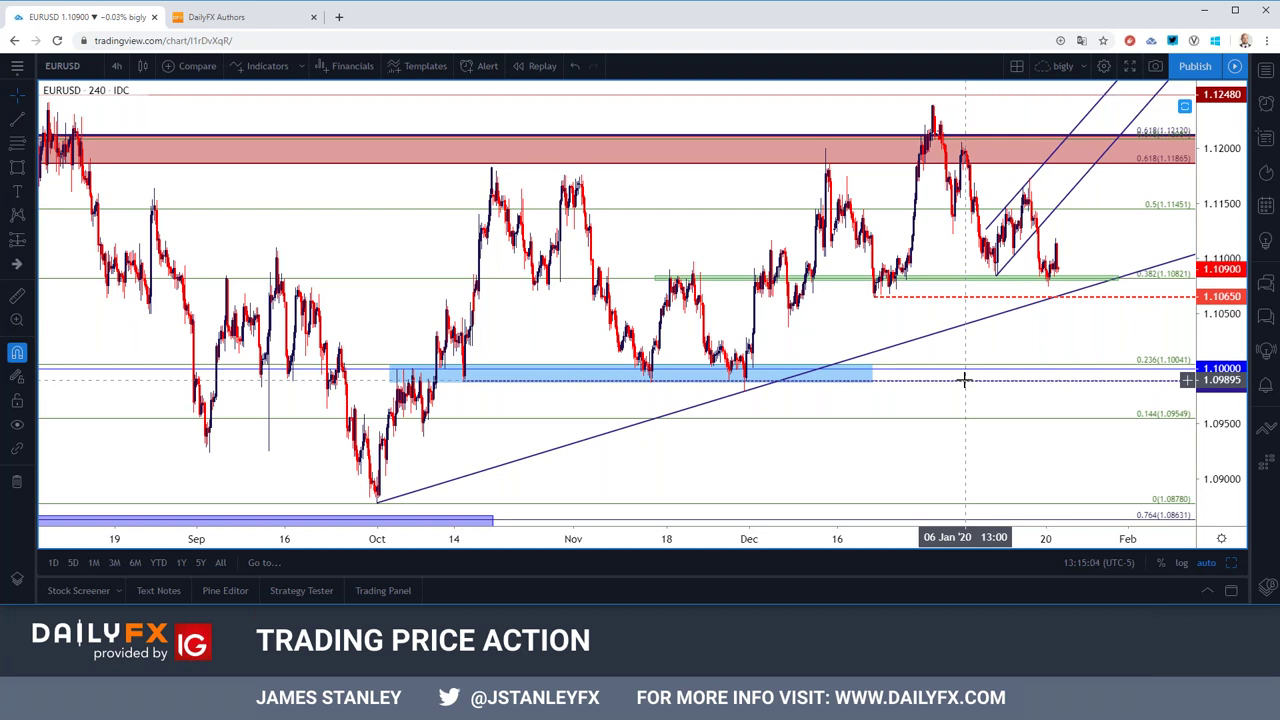
scroll(965, 378, "down", 4)
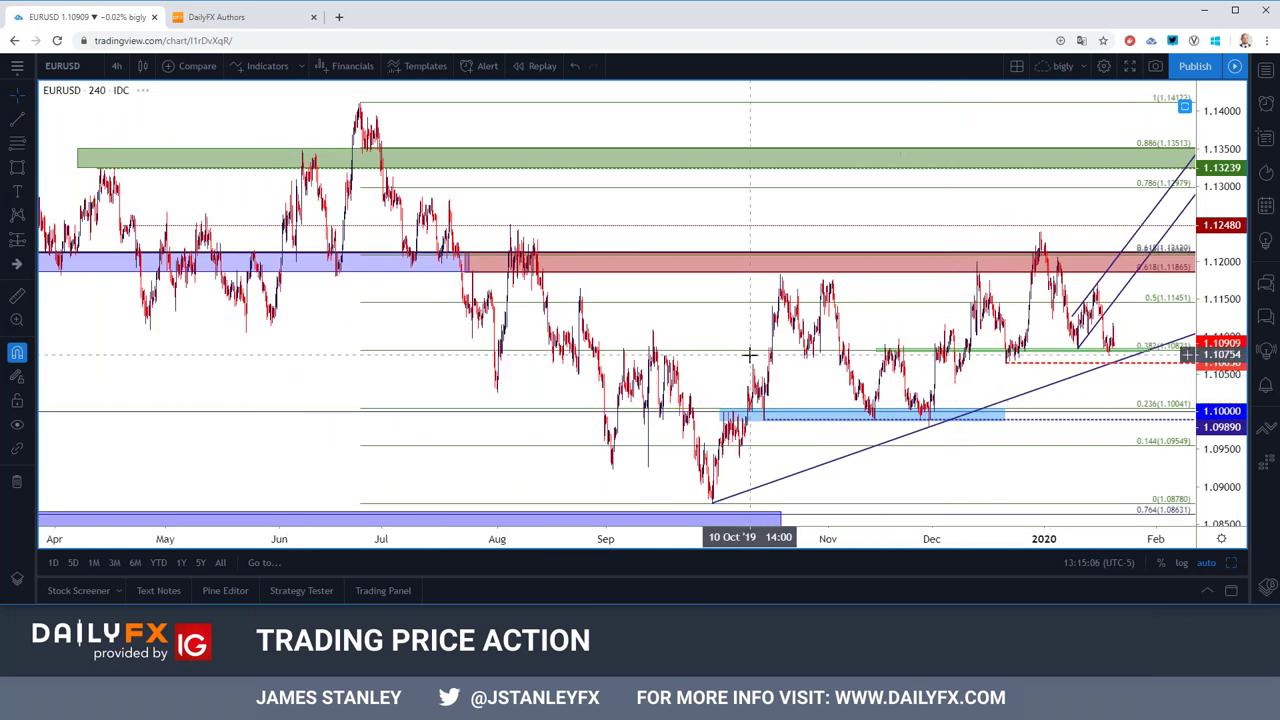
scroll(716, 343, "down", 3)
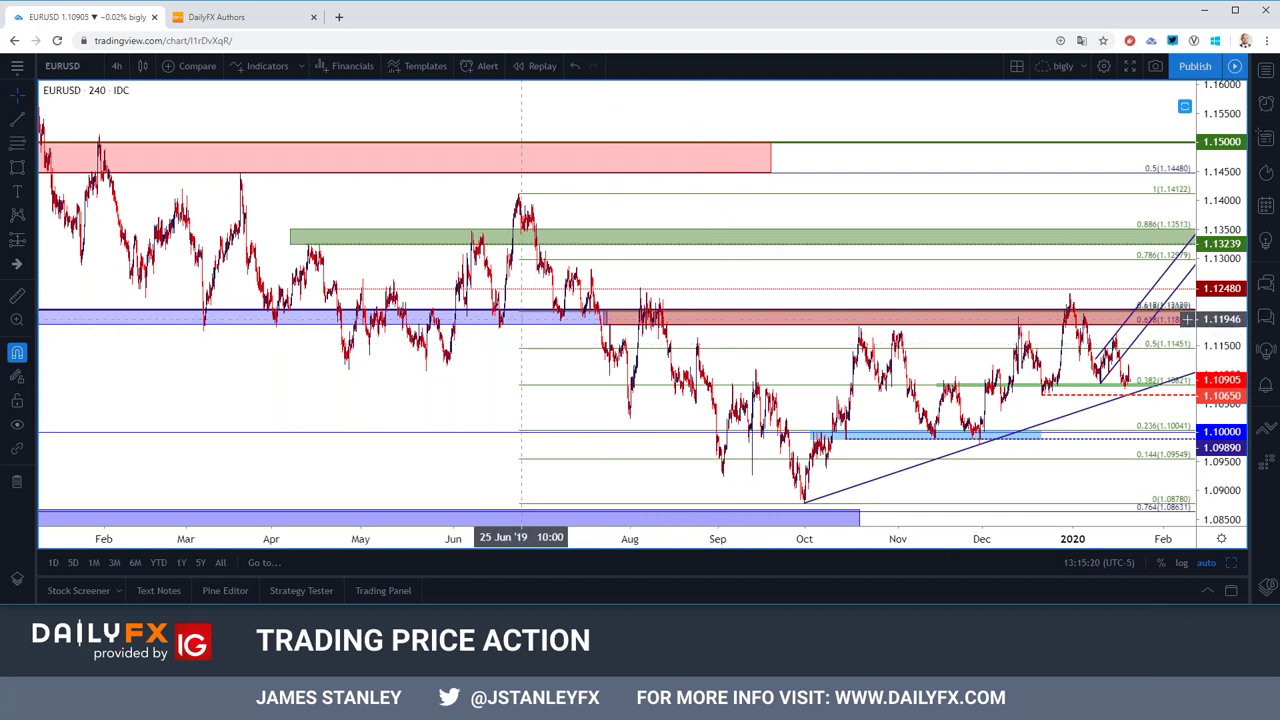
left_click(77, 66)
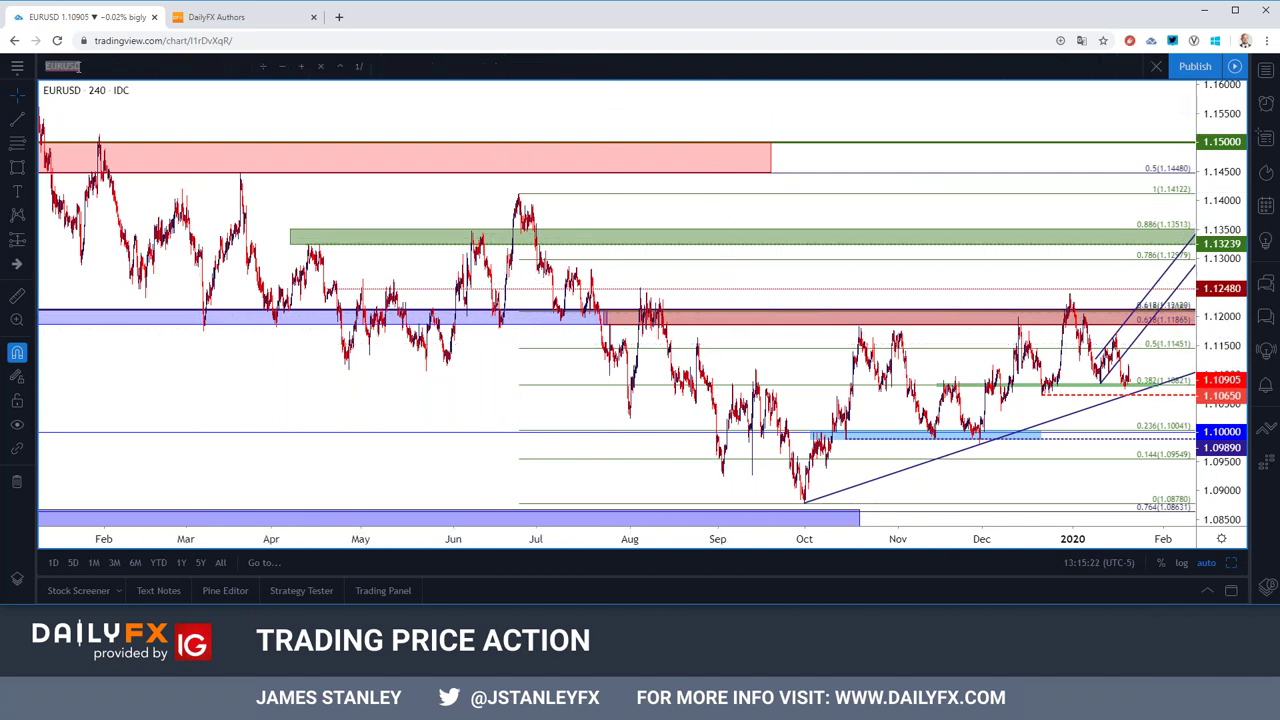
Step: Load the FX_IDC:GBPUSD chart
type("GBPUSD")
key("Home")
type("FX_IDC:")
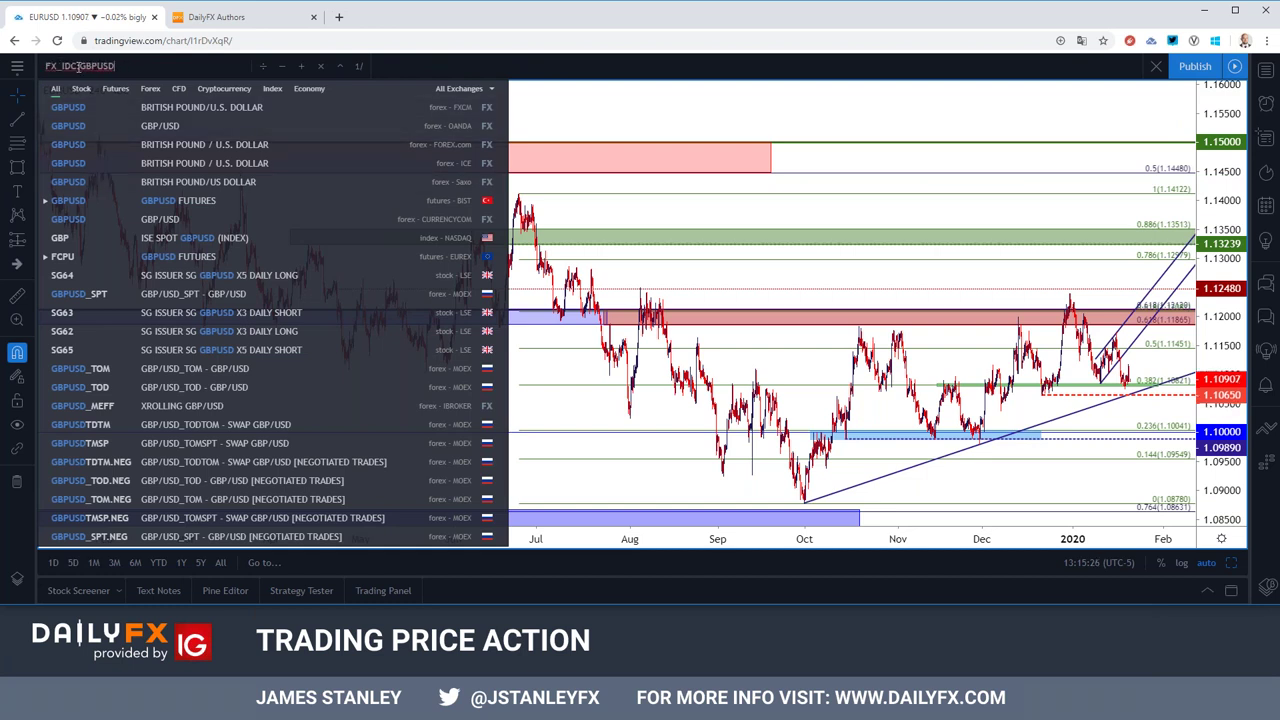
key("Return")
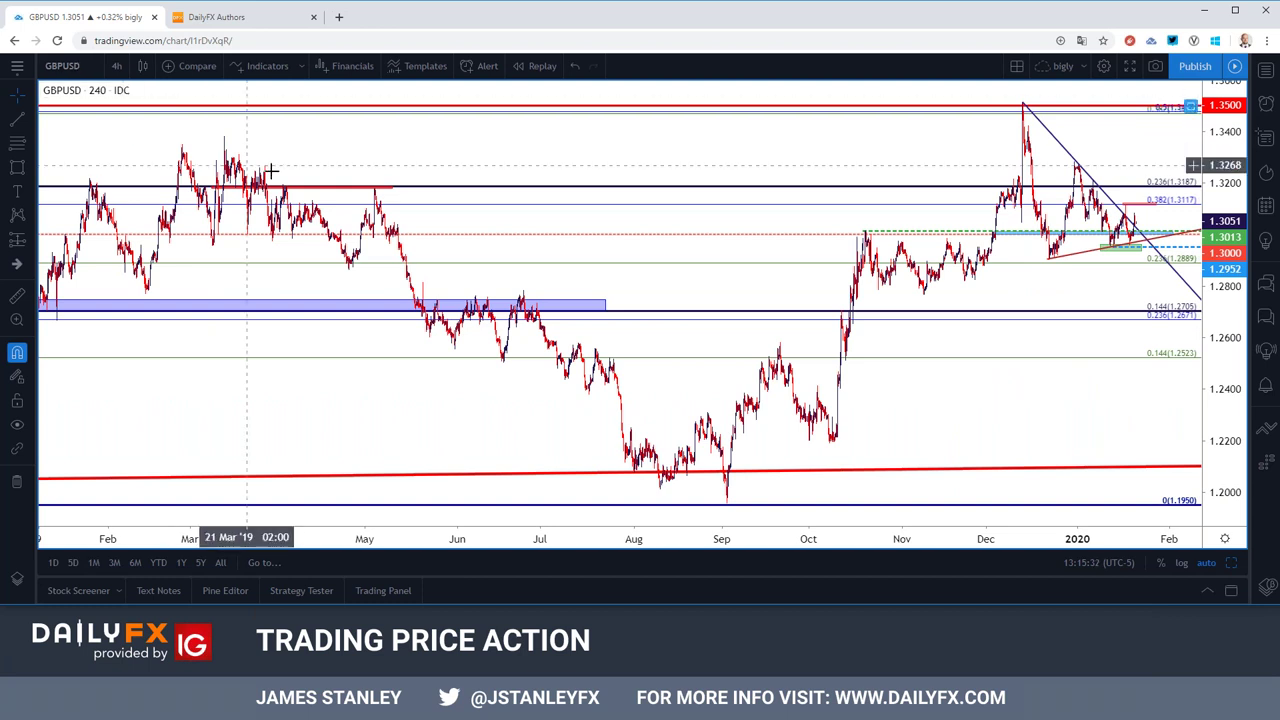
Step: Zoom in on GBPUSD and switch it to daily candles
scroll(262, 178, "up", 4)
scroll(255, 186, "up", 2)
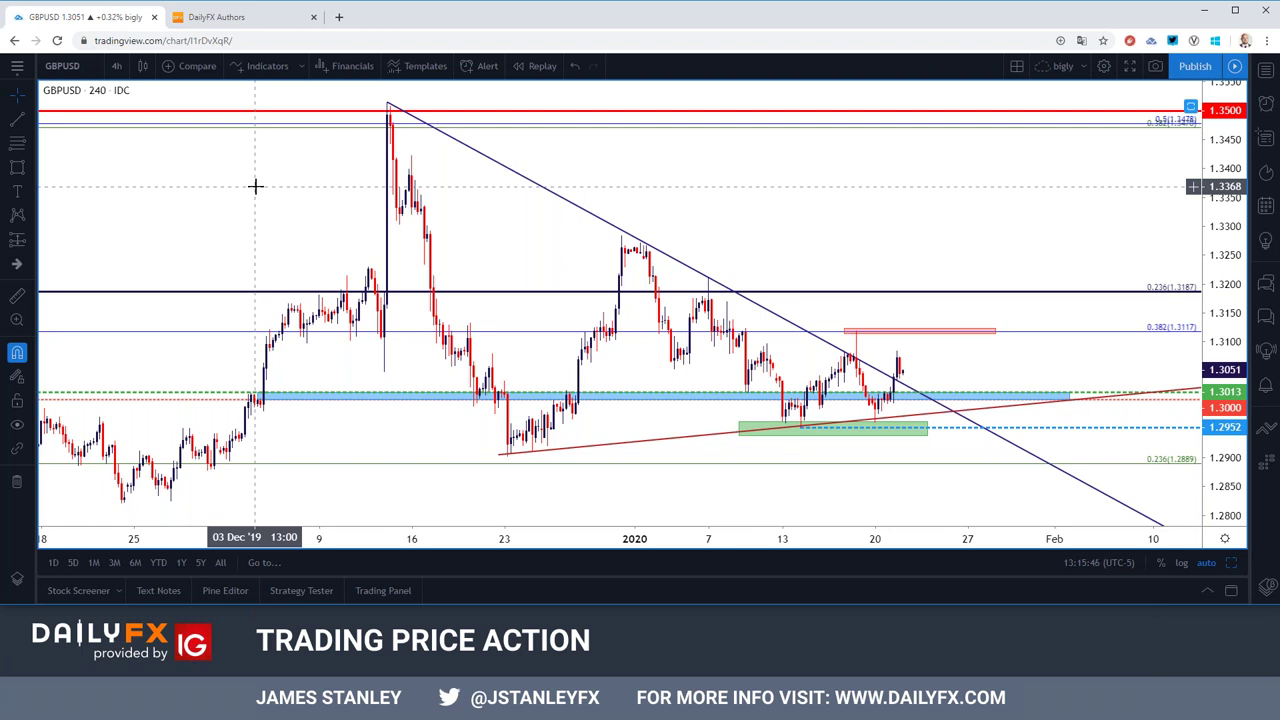
left_click(115, 66)
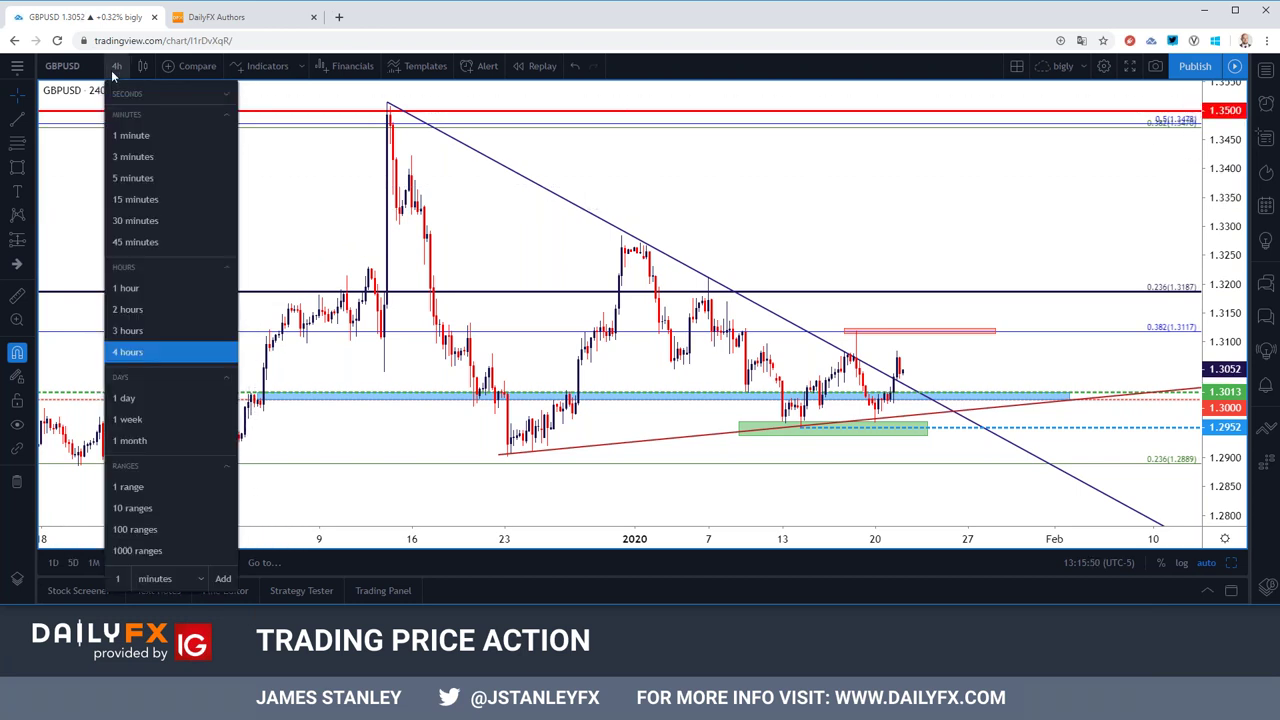
left_click(156, 396)
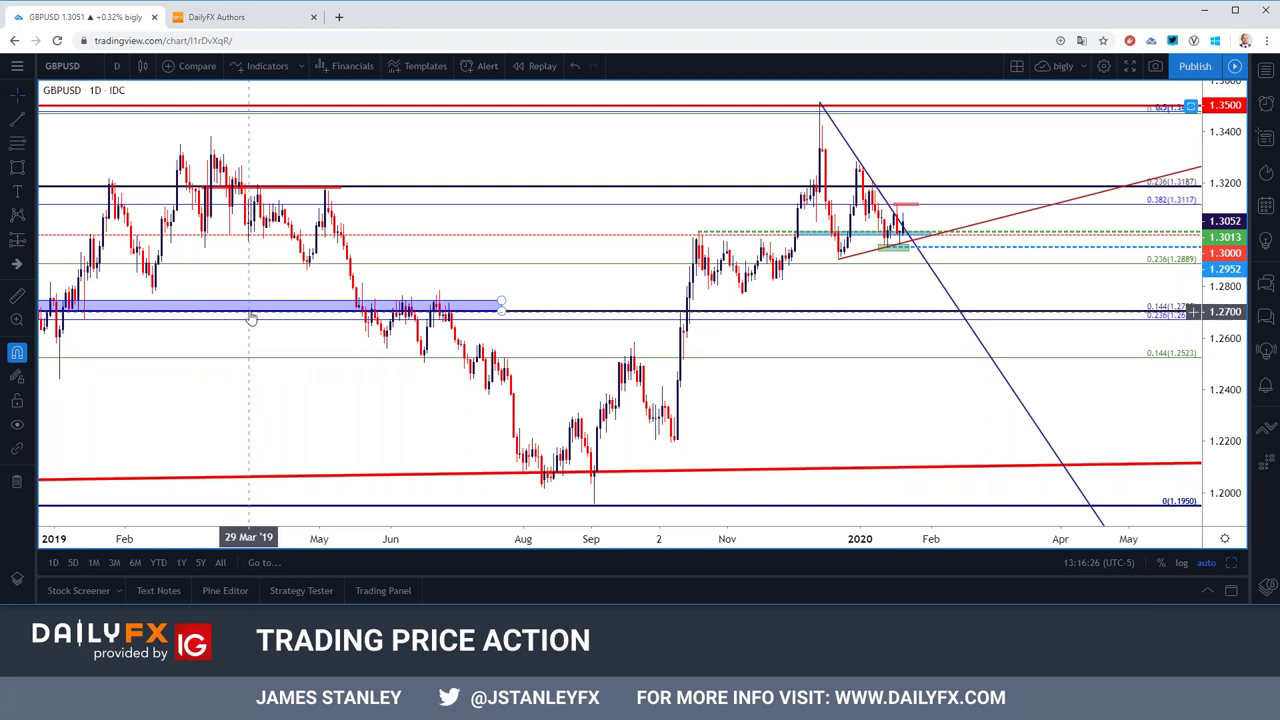
Step: View GBPUSD on 4-hour candles and inspect the rising red trendline and green support zone
left_click(116, 66)
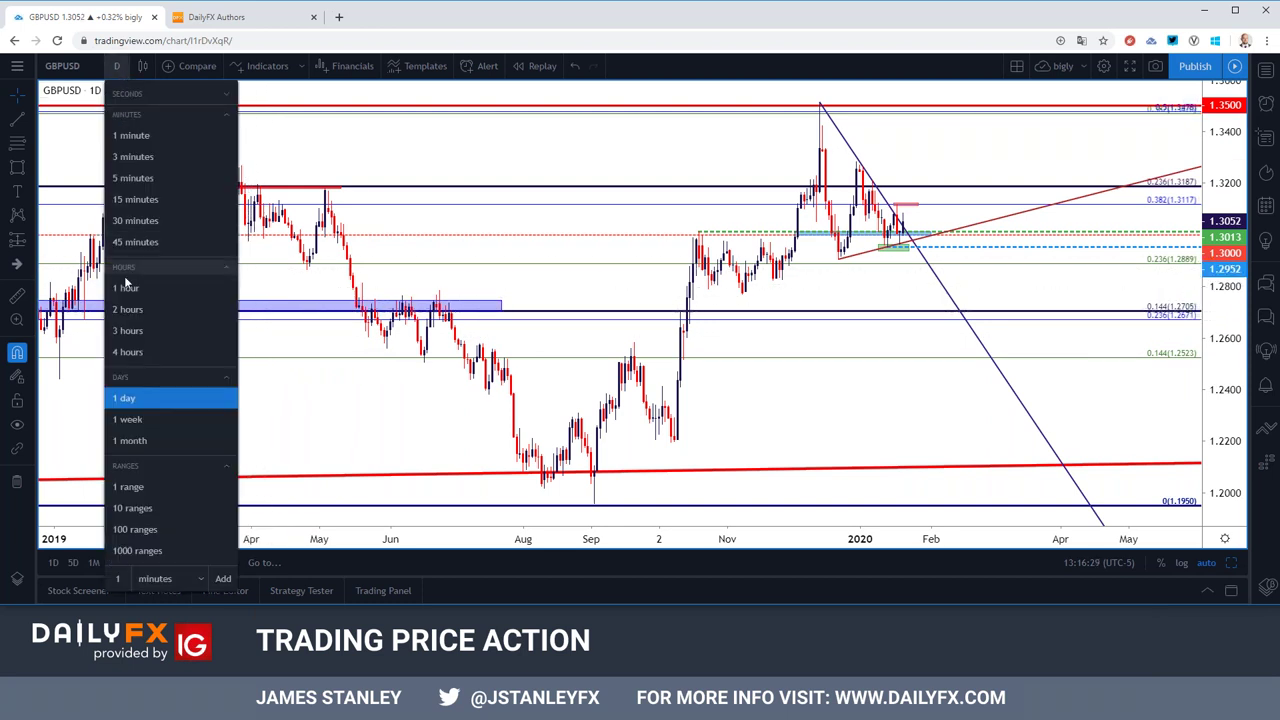
left_click(127, 352)
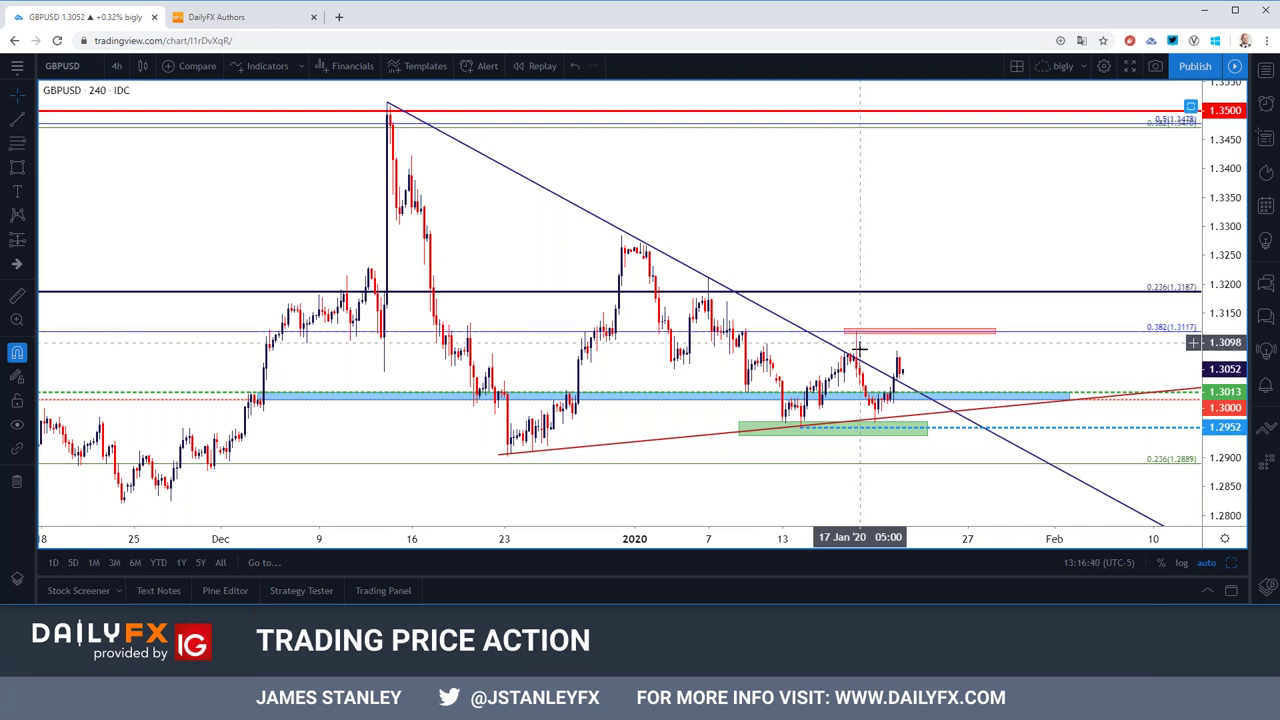
left_click(877, 426)
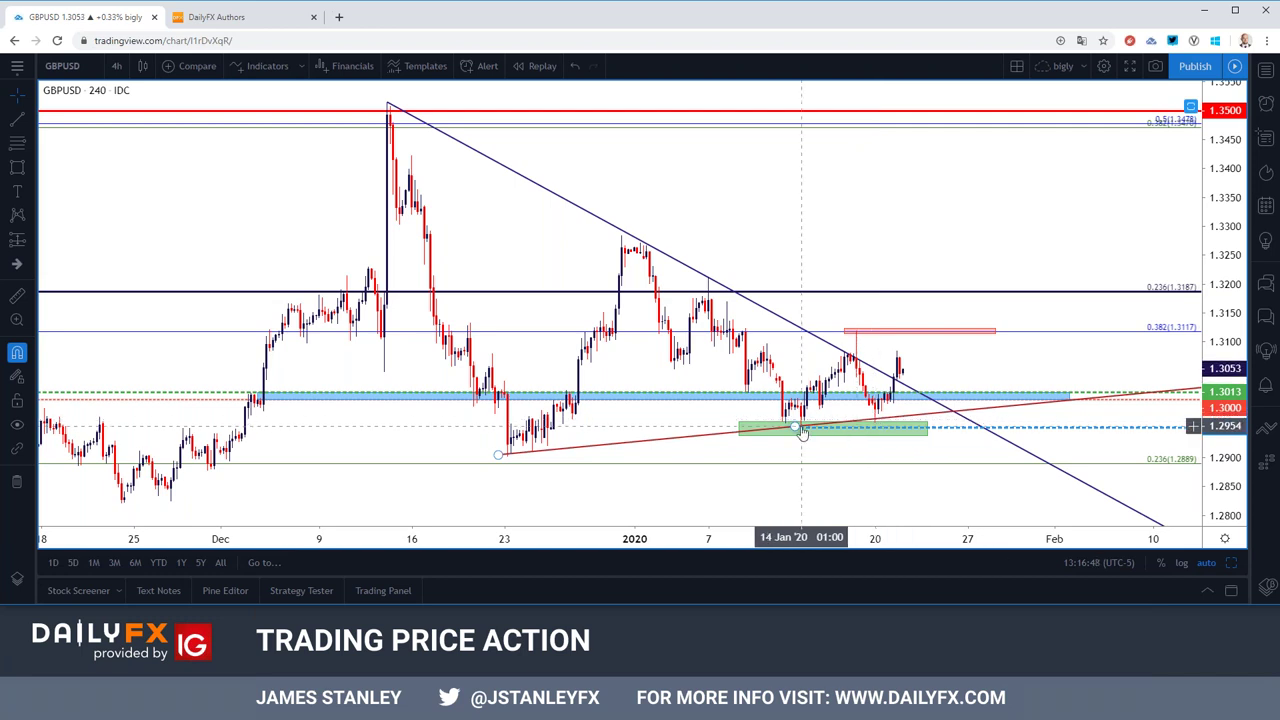
left_click(872, 429)
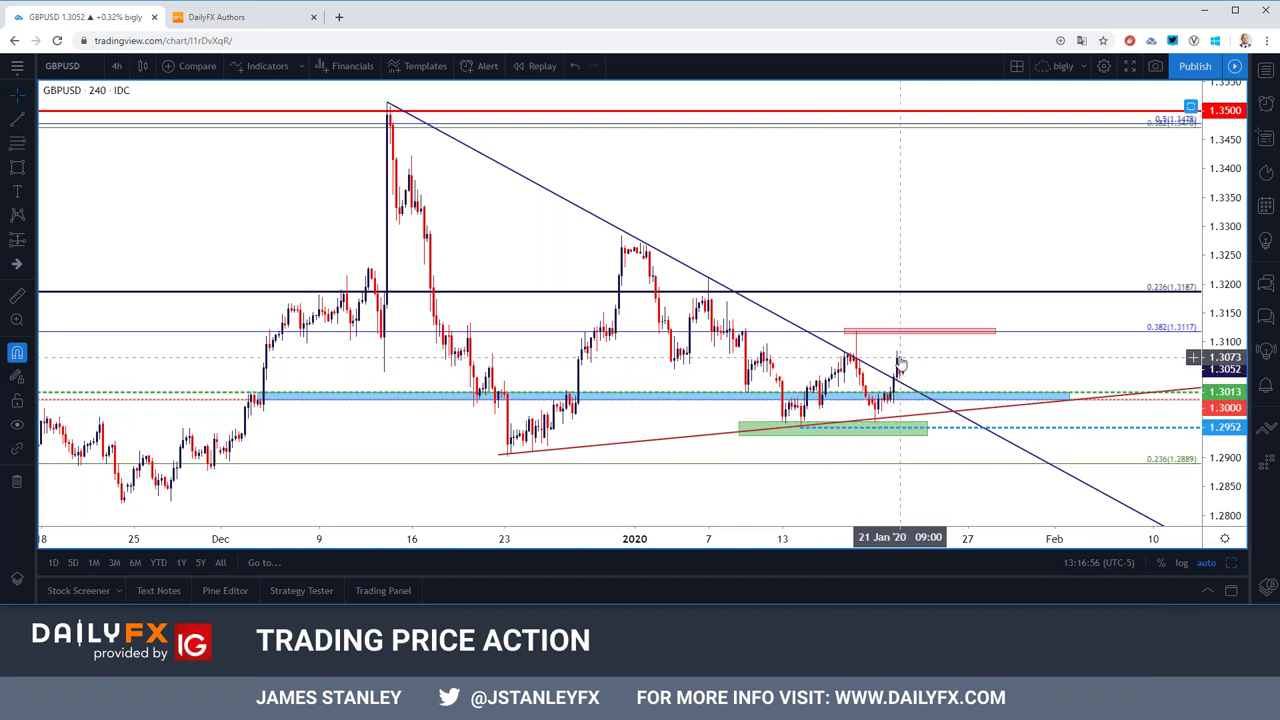
Step: Return to daily candles, zoom in, and nudge the horizontal line near 1.30 higher
left_click(116, 65)
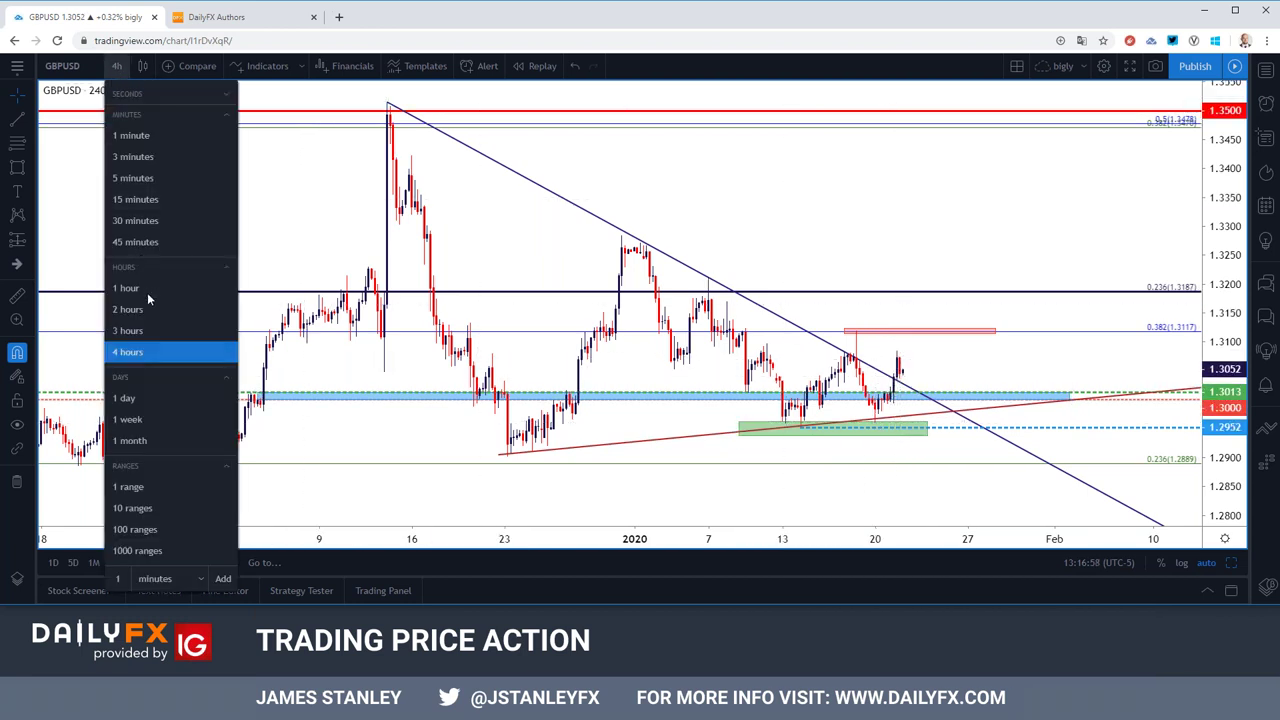
left_click(157, 397)
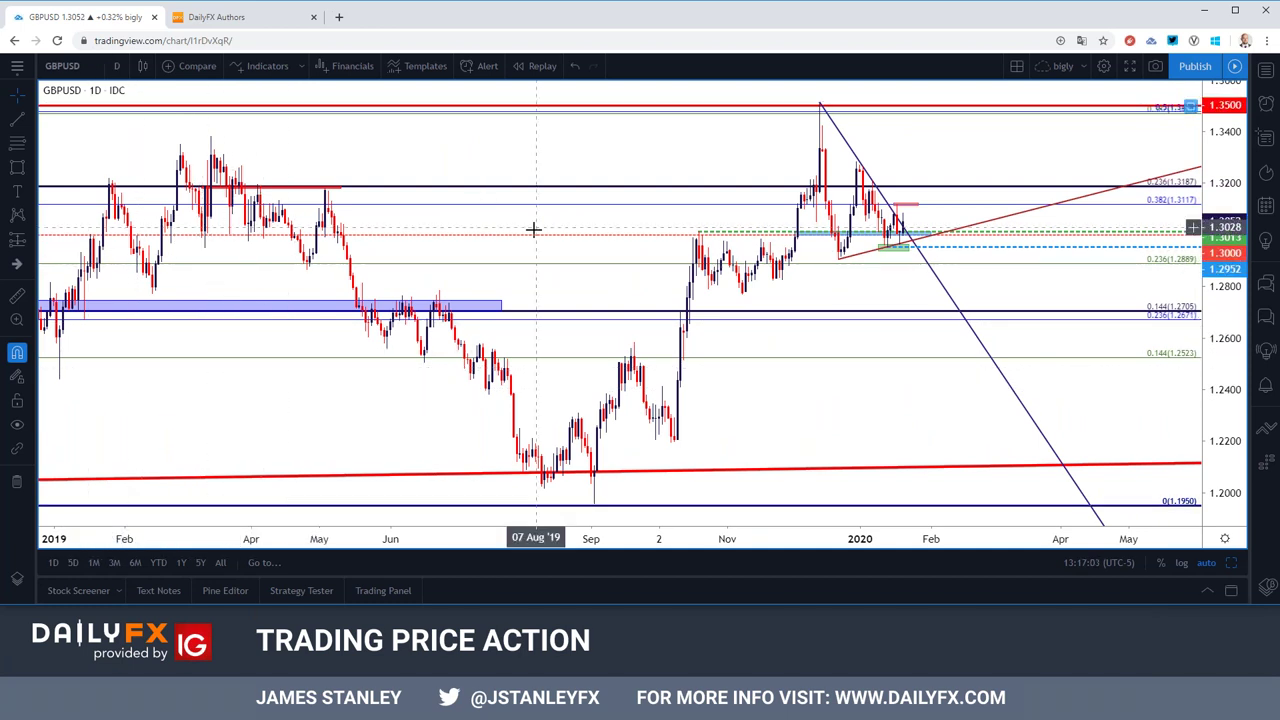
scroll(525, 236, "up", 3)
left_click(717, 236)
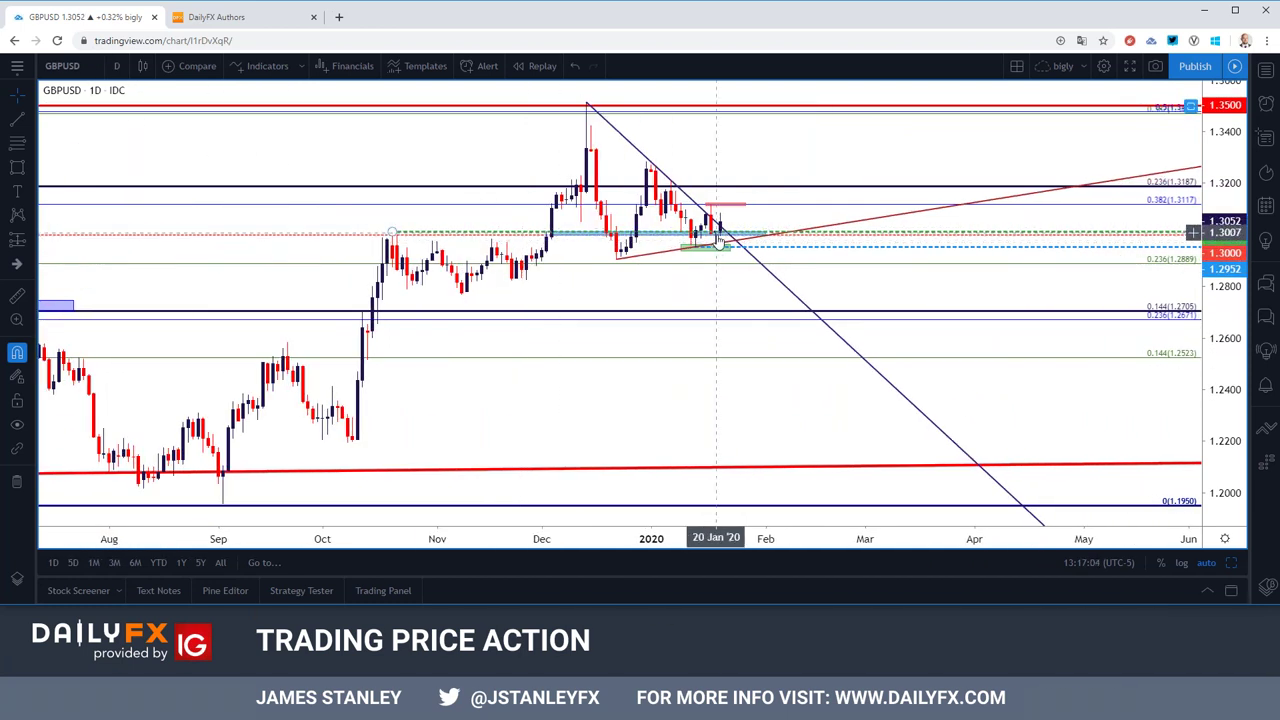
left_click_drag(718, 243, 719, 235)
left_click(70, 65)
type("EURUSD")
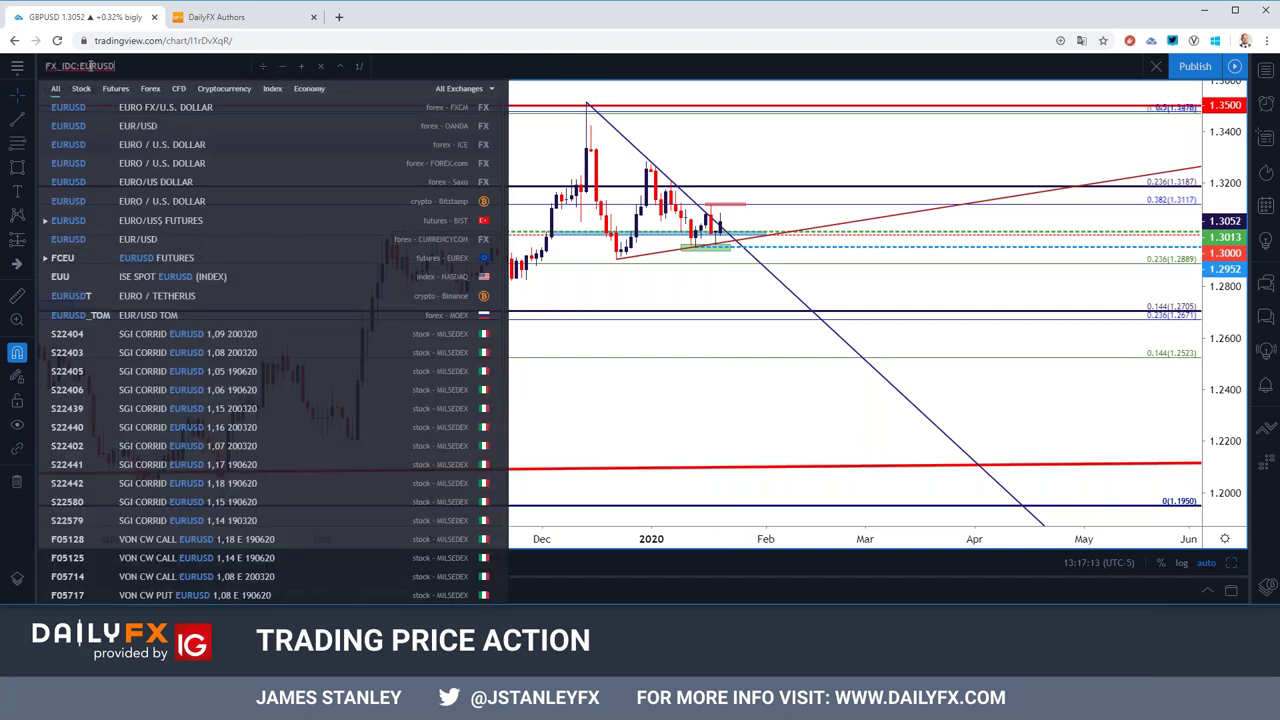
key("Return")
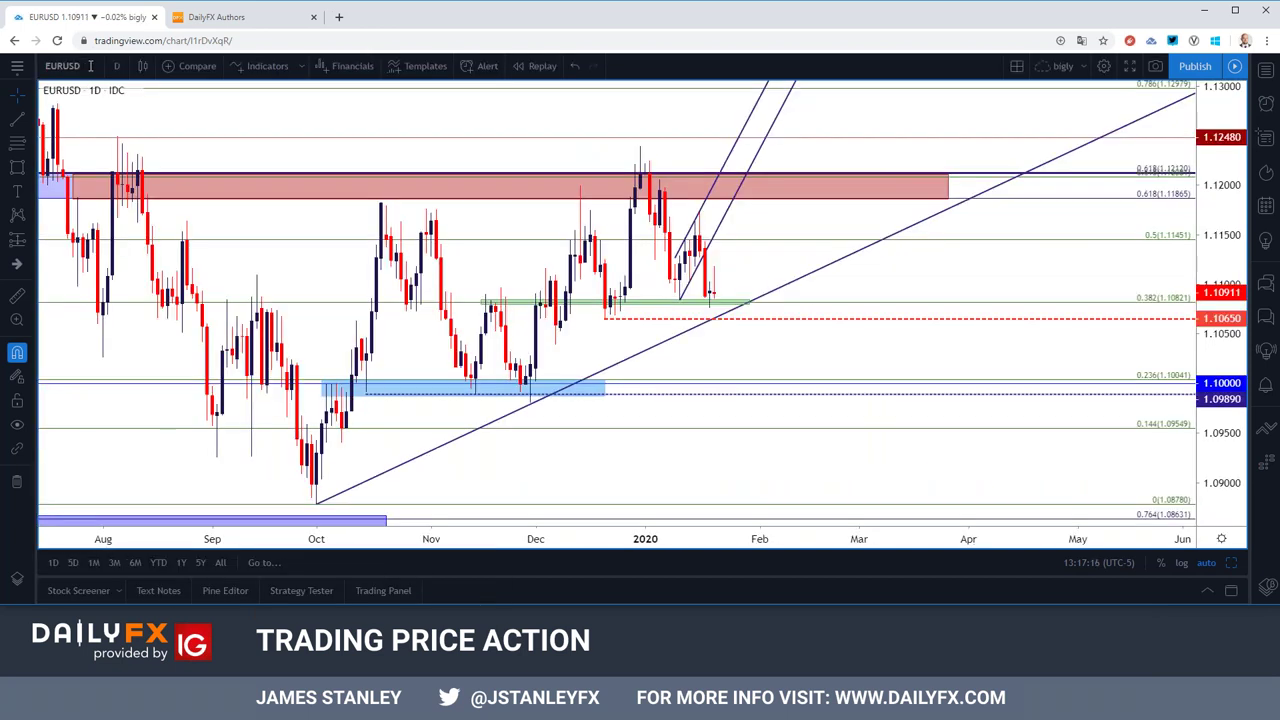
left_click(90, 60)
type("fx:audusd")
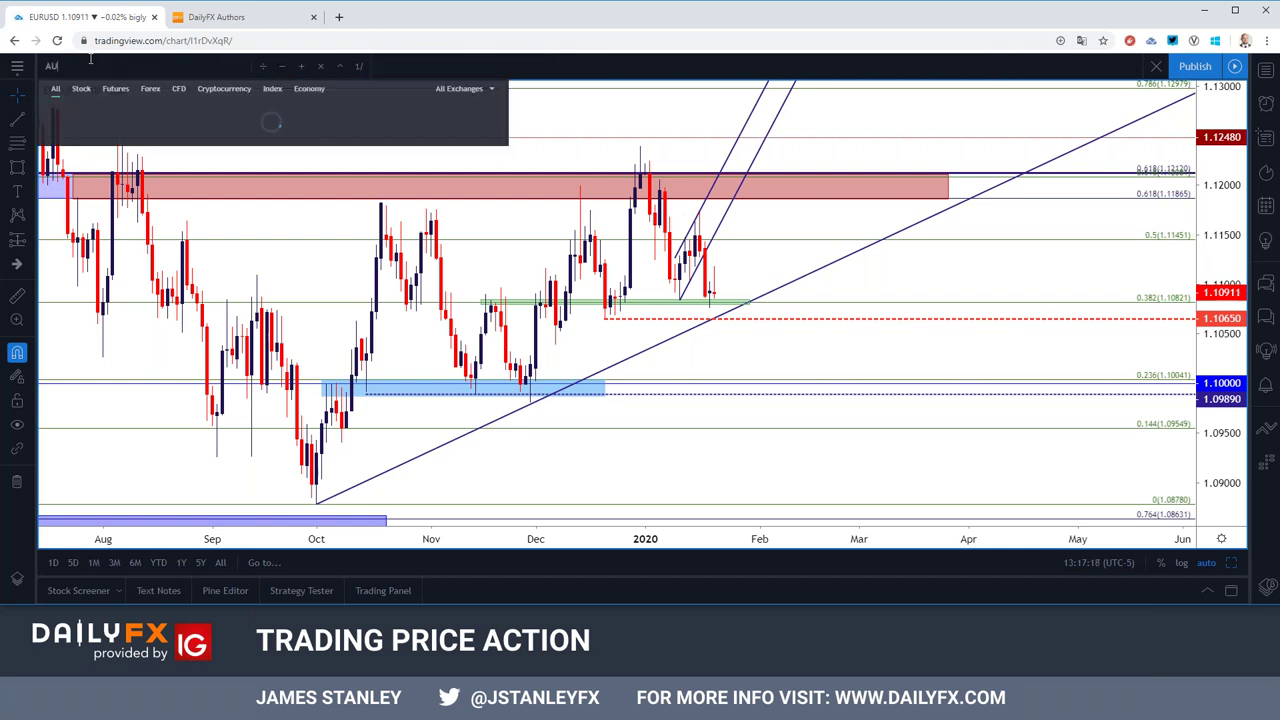
key("Return")
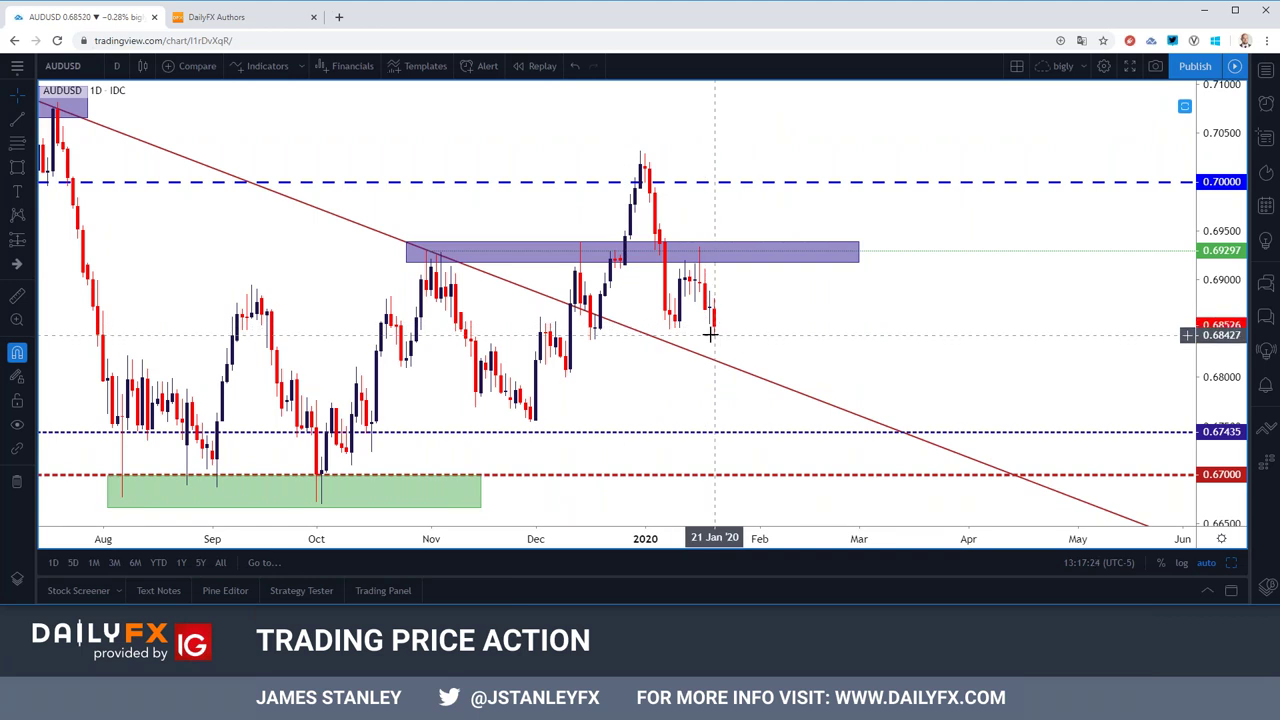
left_click(87, 72)
type("FX_IDC:NZDUSD")
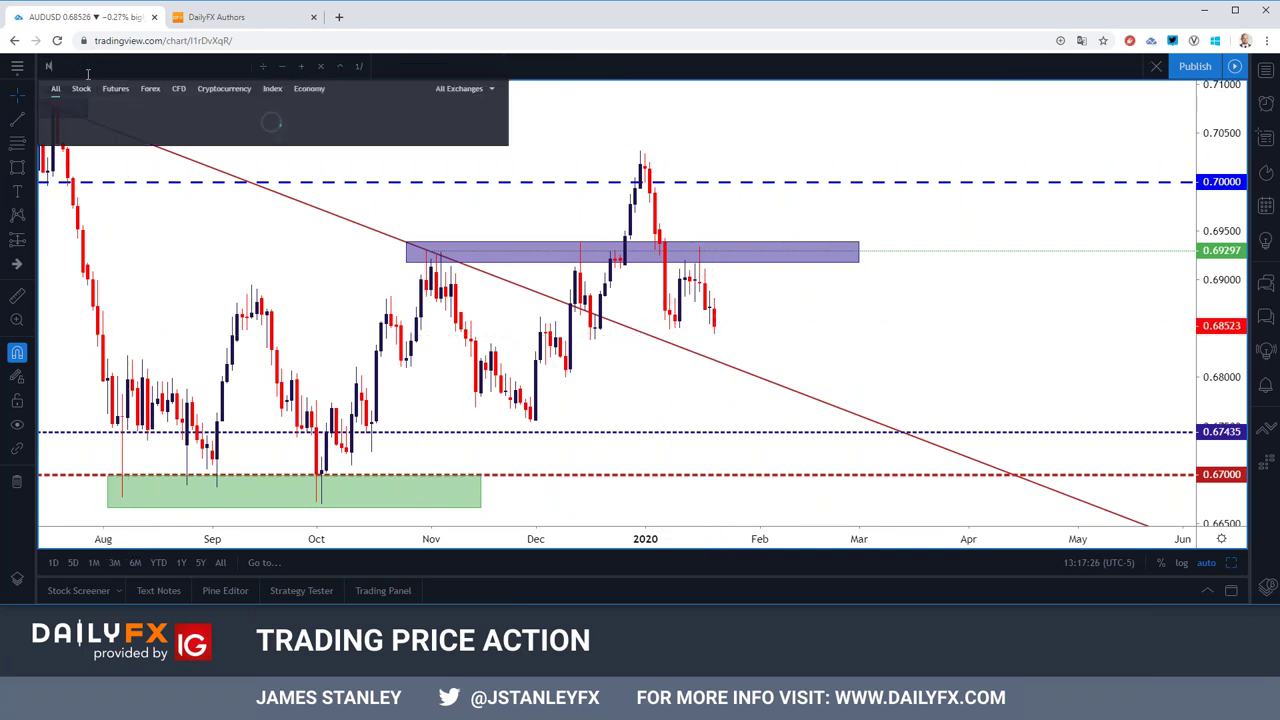
key("Return")
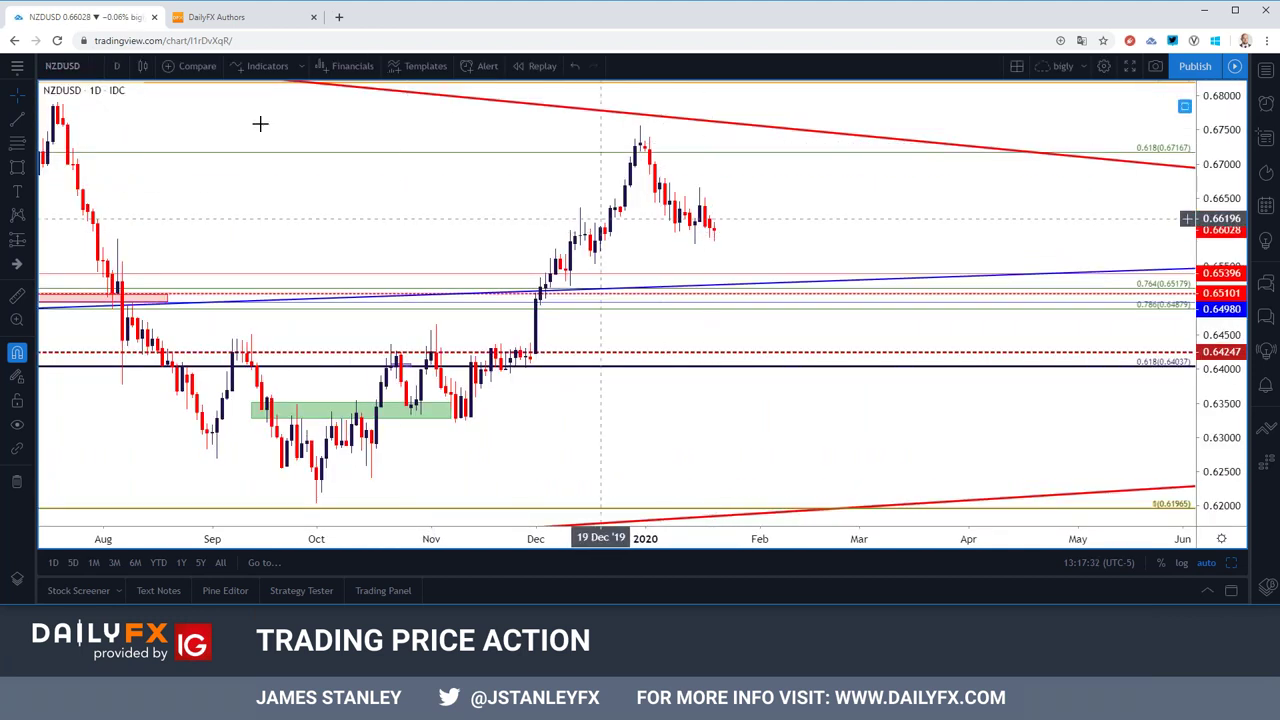
left_click(80, 67)
type("GBPUSD")
key("Return")
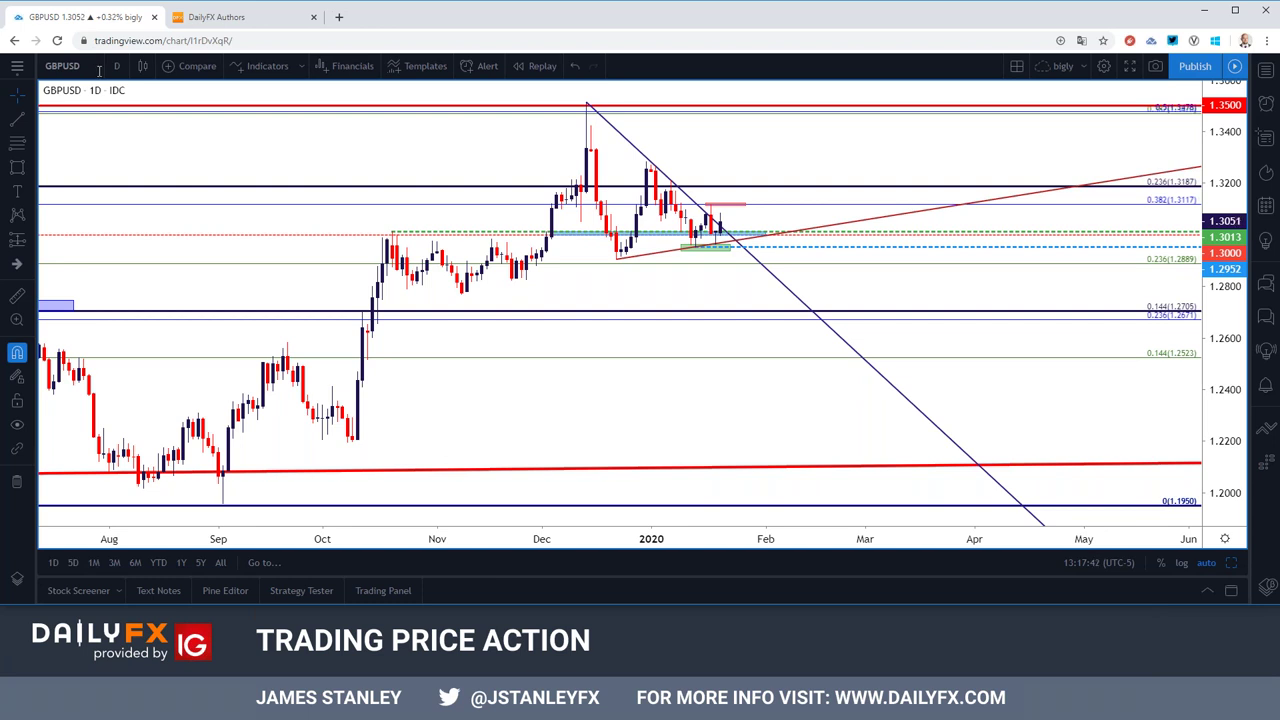
Step: Show GBPUSD on 4-hour candles and select the green support zone
left_click(118, 67)
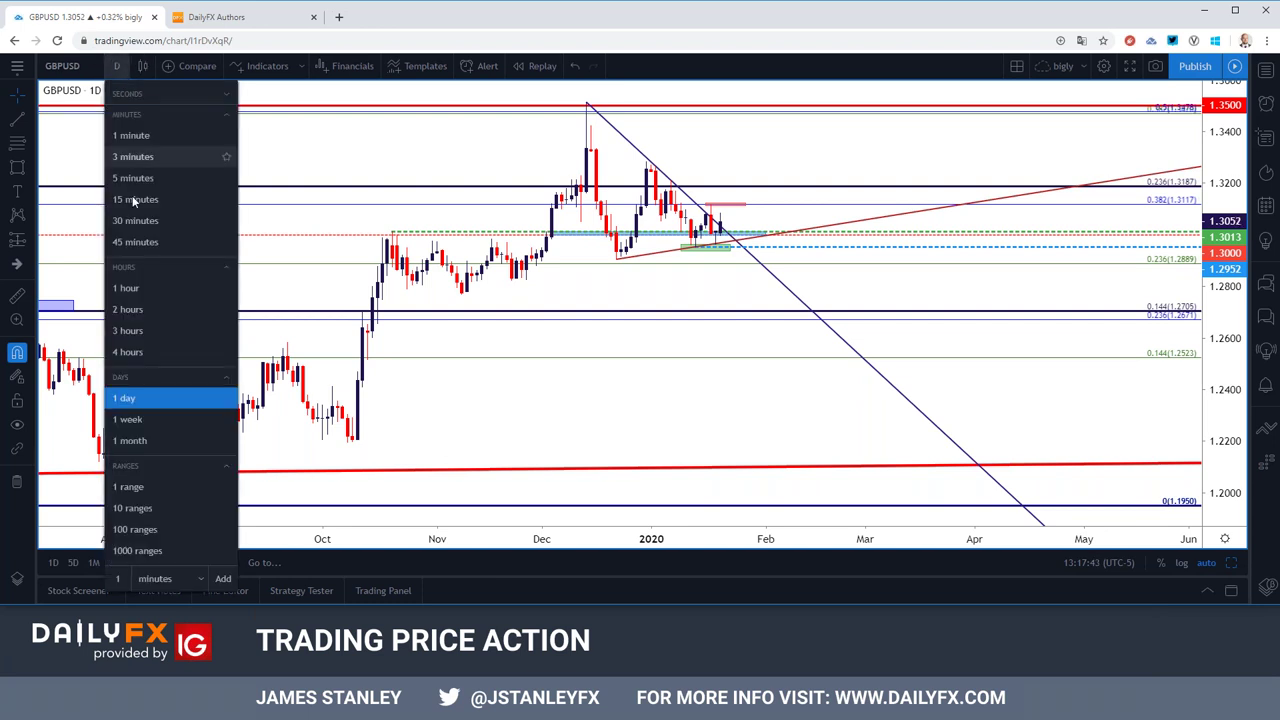
left_click(140, 352)
left_click(675, 449)
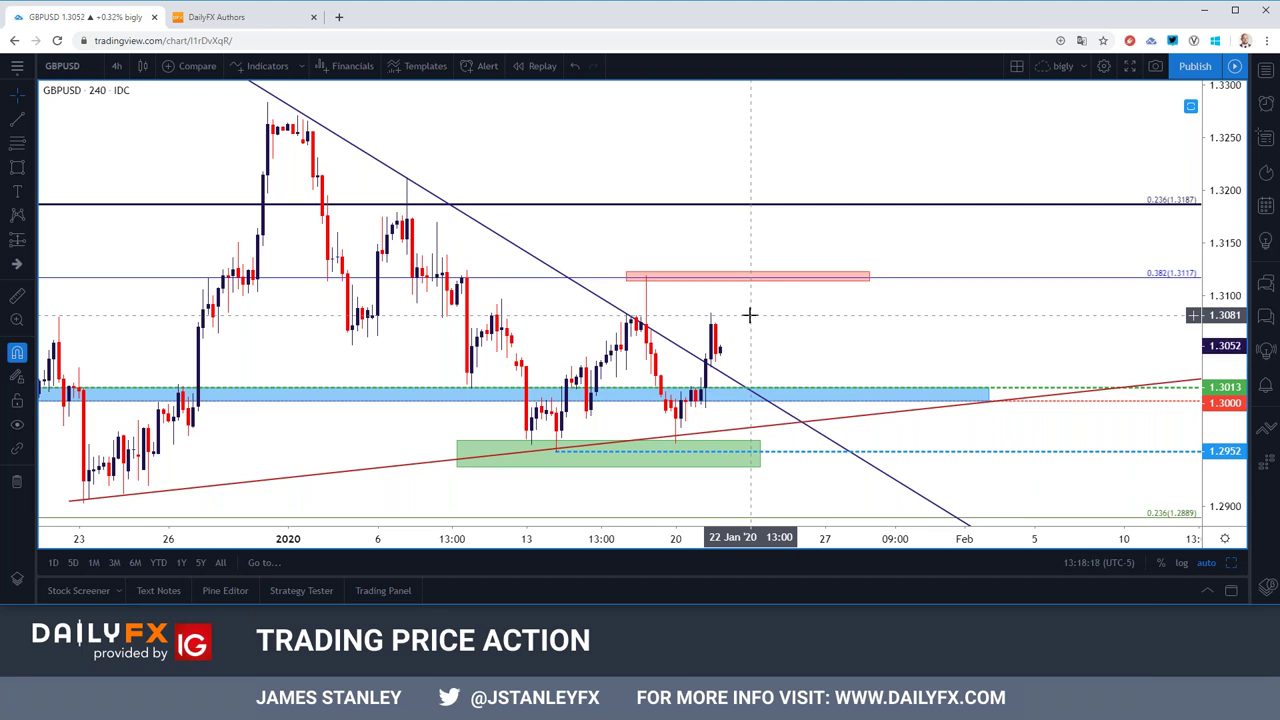
Step: Compare the daily timeframe, then return GBPUSD to 4-hour candles
left_click(116, 66)
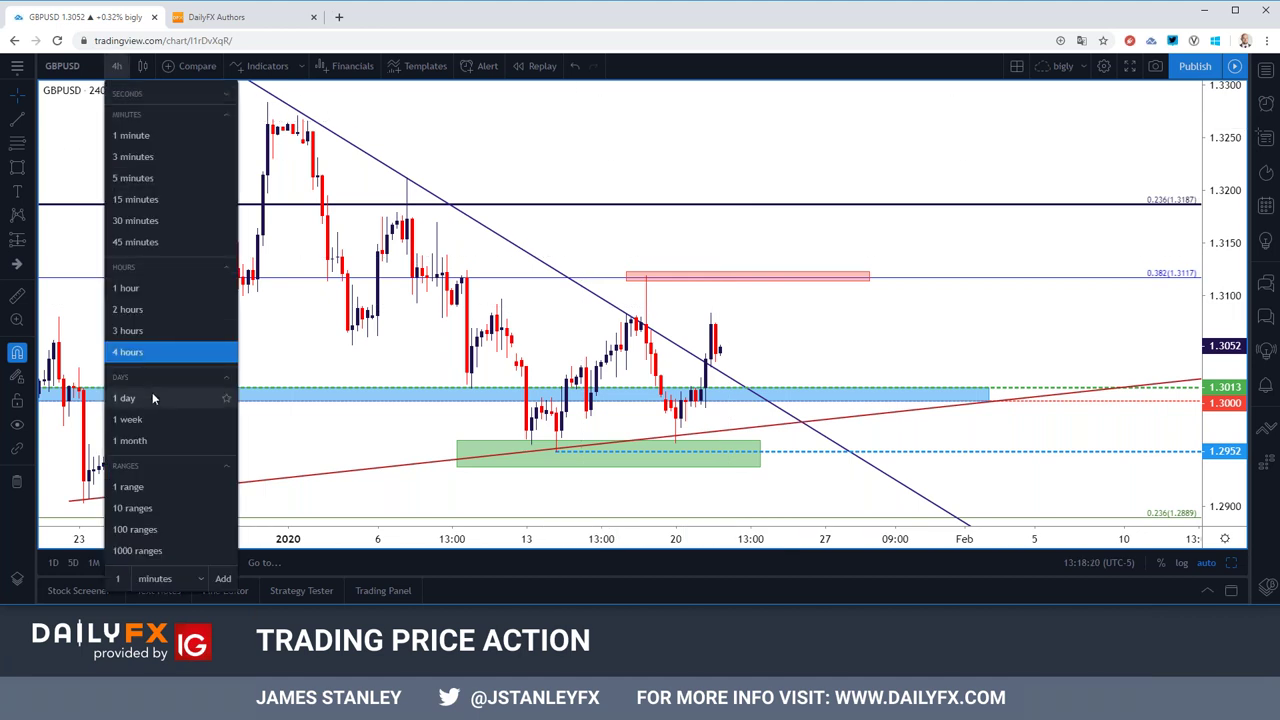
left_click(152, 397)
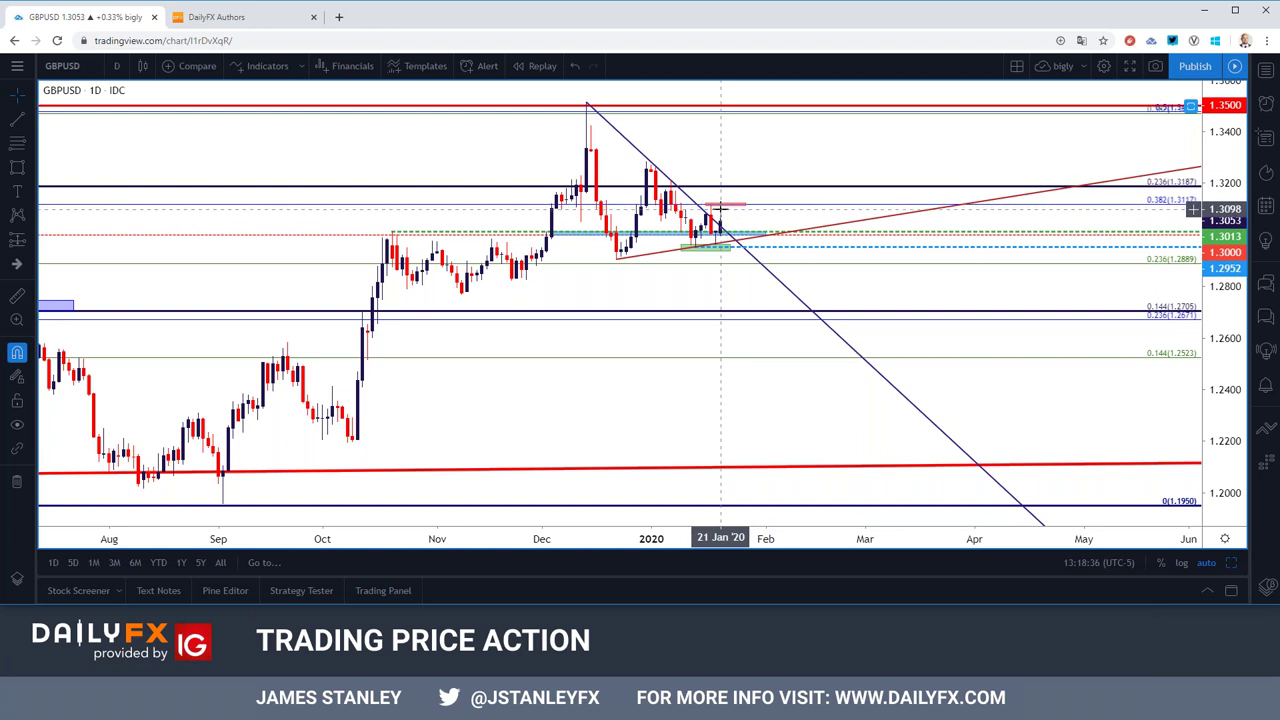
left_click(116, 65)
left_click(148, 350)
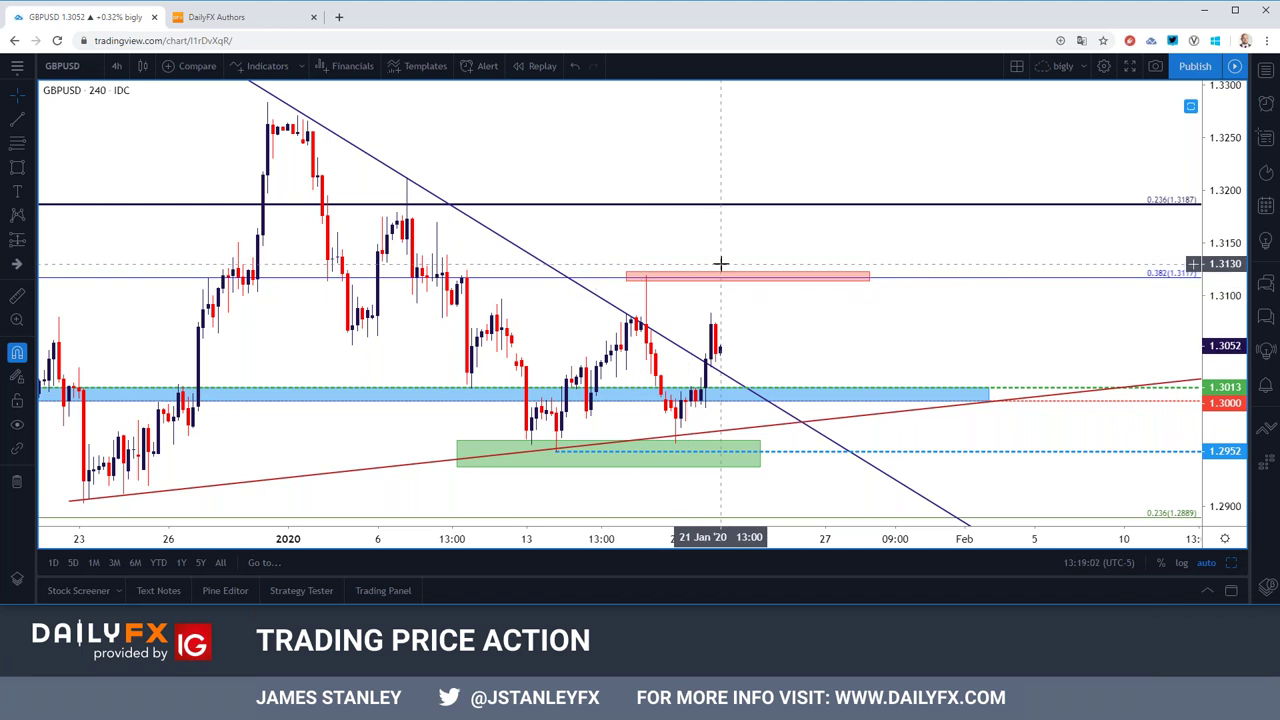
Step: Load AUDUSD on daily candles and adjust the zoom
left_click(92, 70)
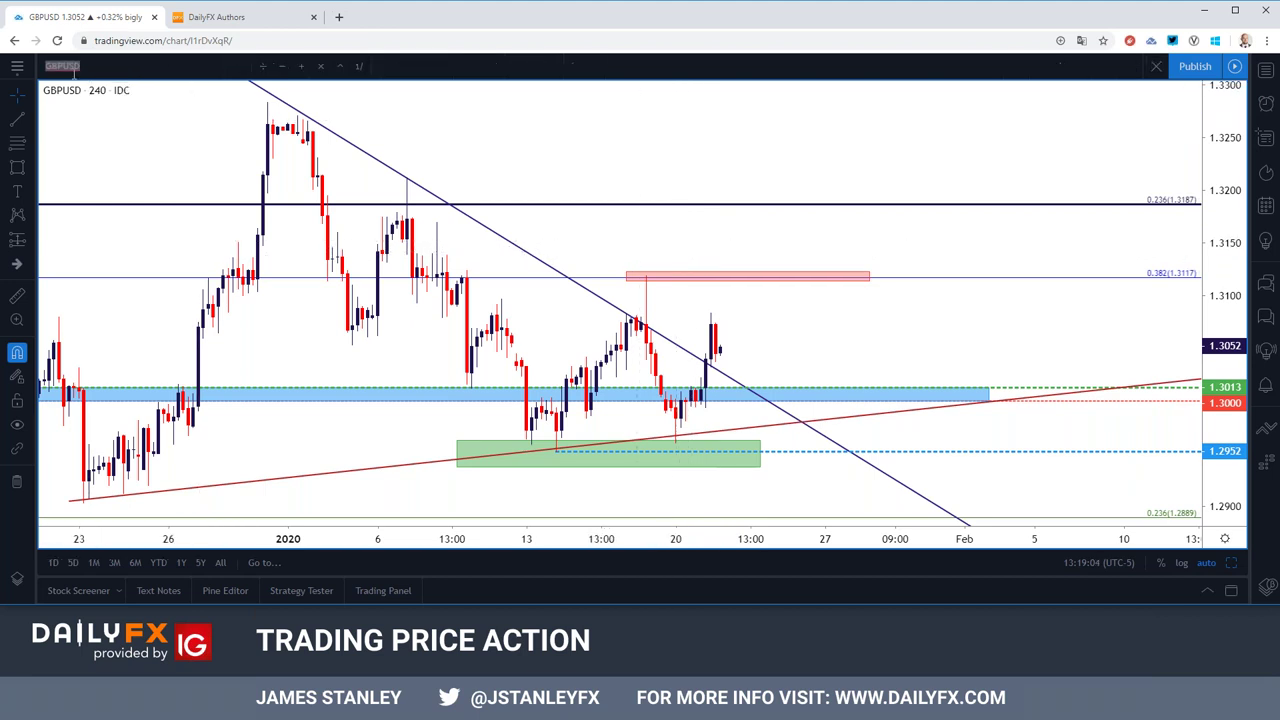
type("AUDUSD")
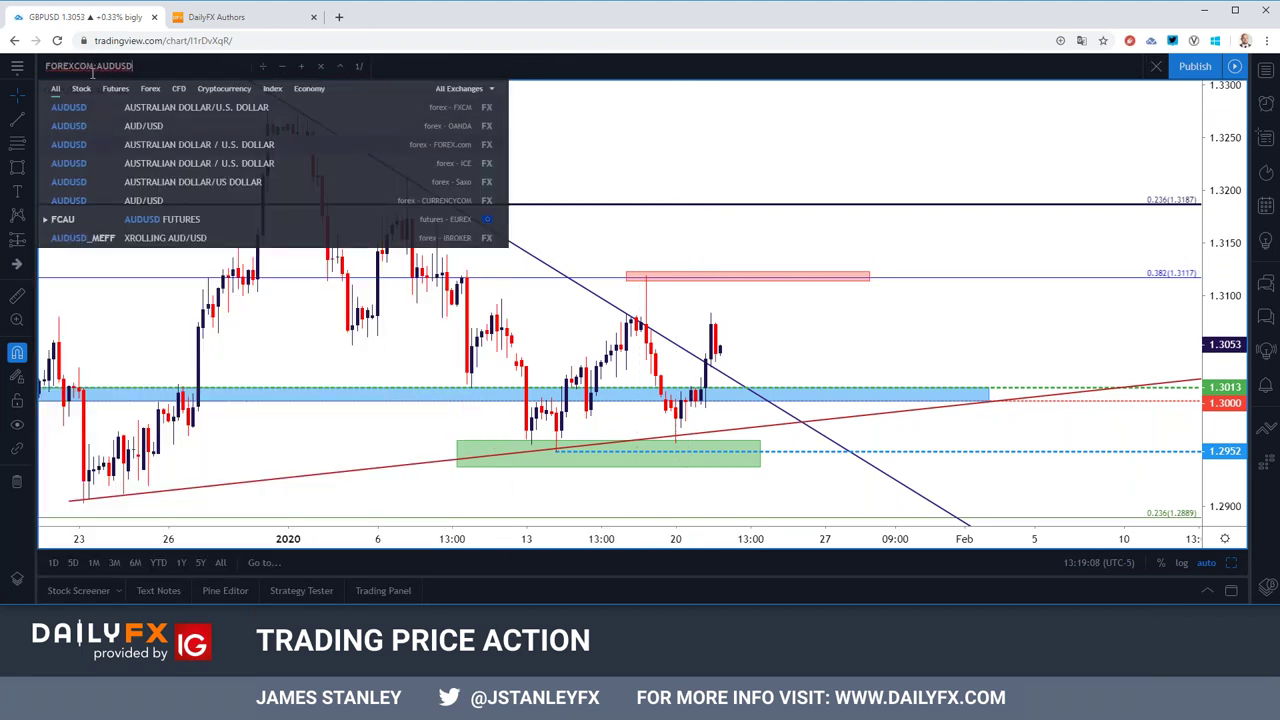
key("Return")
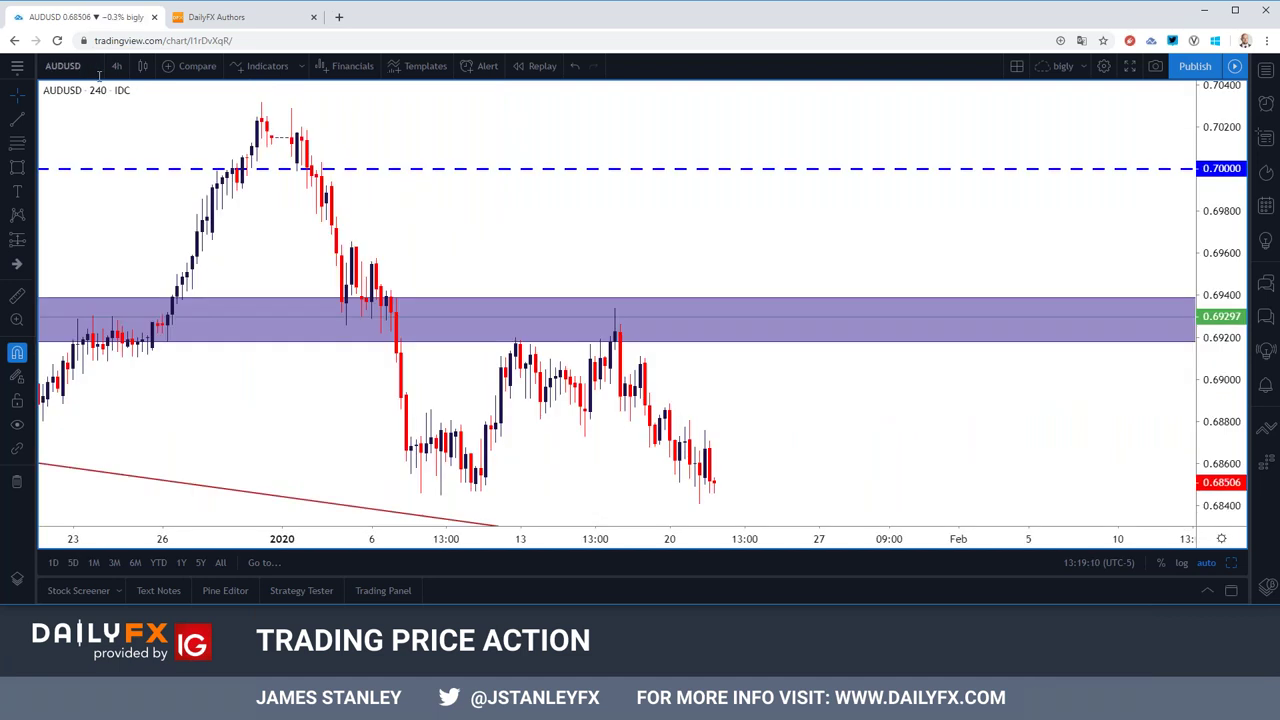
left_click(116, 66)
left_click(124, 398)
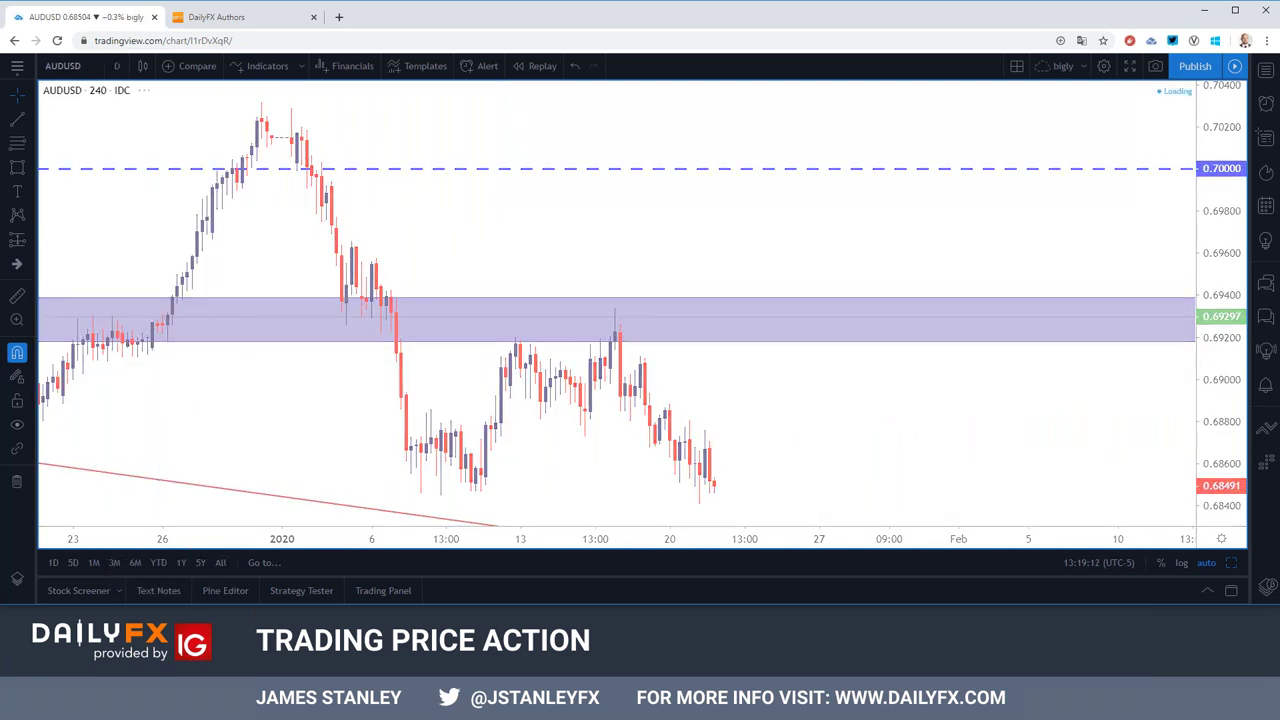
scroll(441, 340, "down", 3)
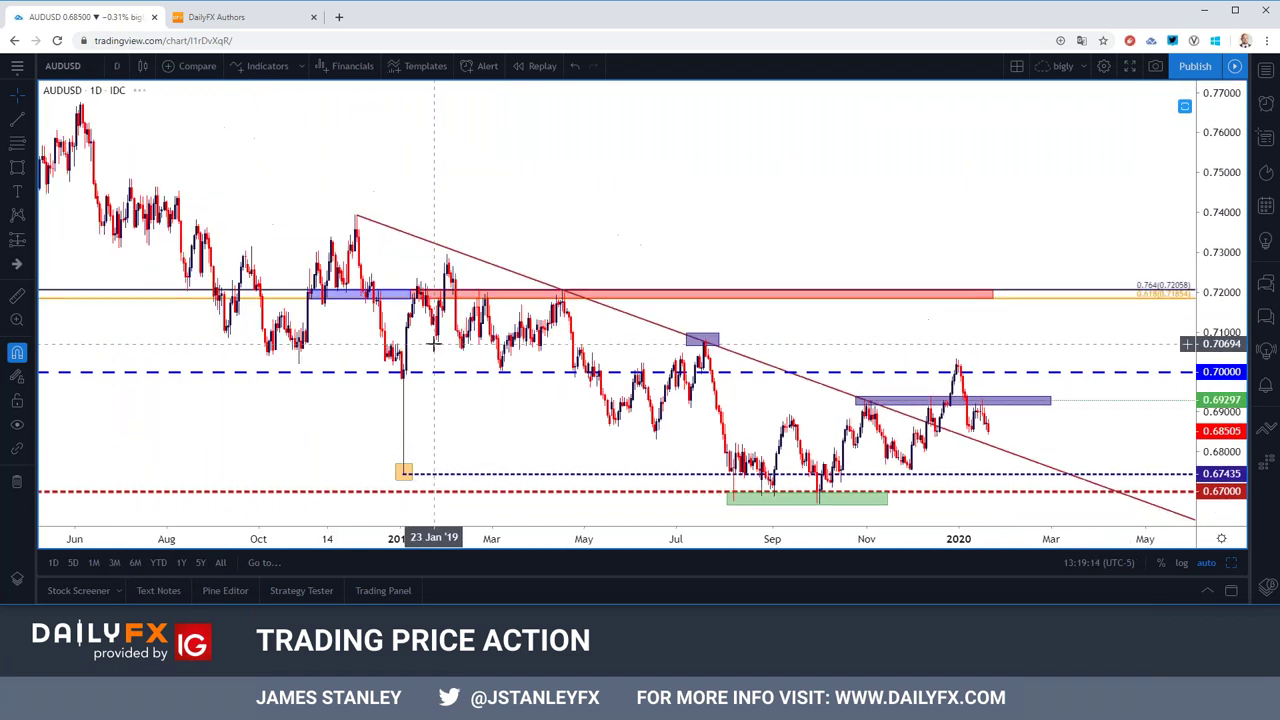
scroll(432, 344, "down", 4)
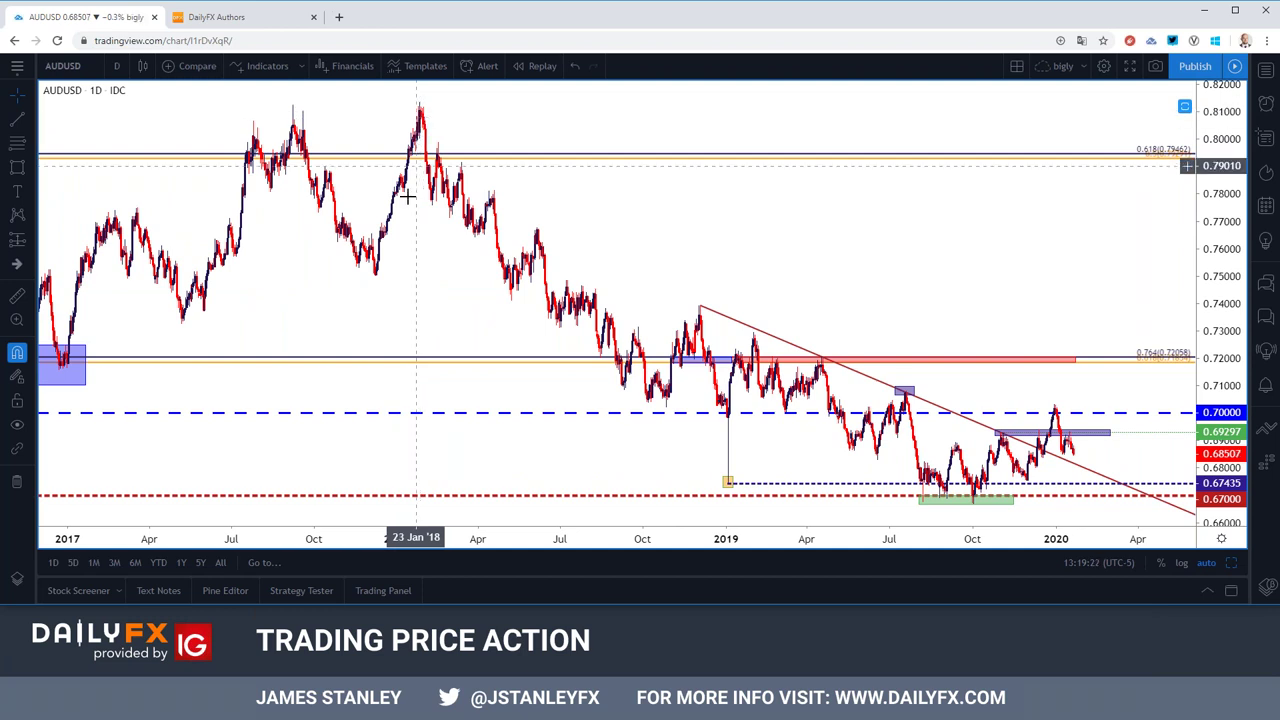
scroll(397, 217, "up", 3)
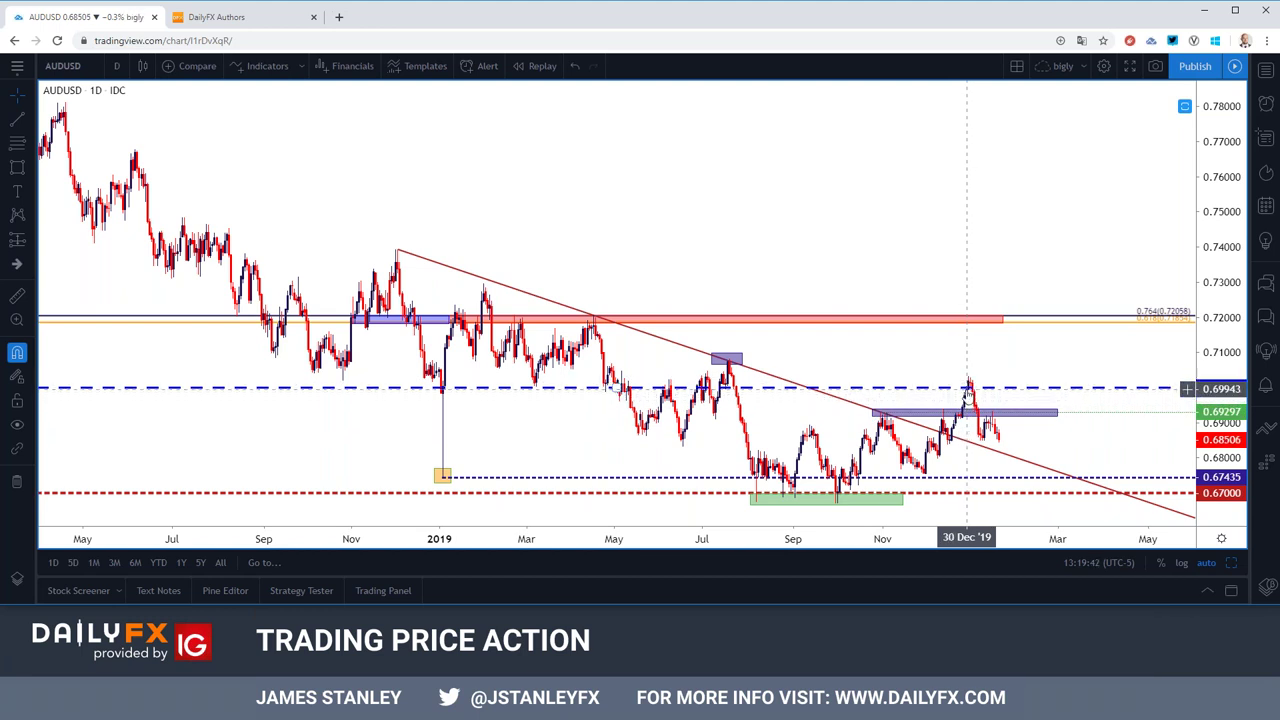
scroll(960, 380, "up", 1)
scroll(958, 380, "up", 2)
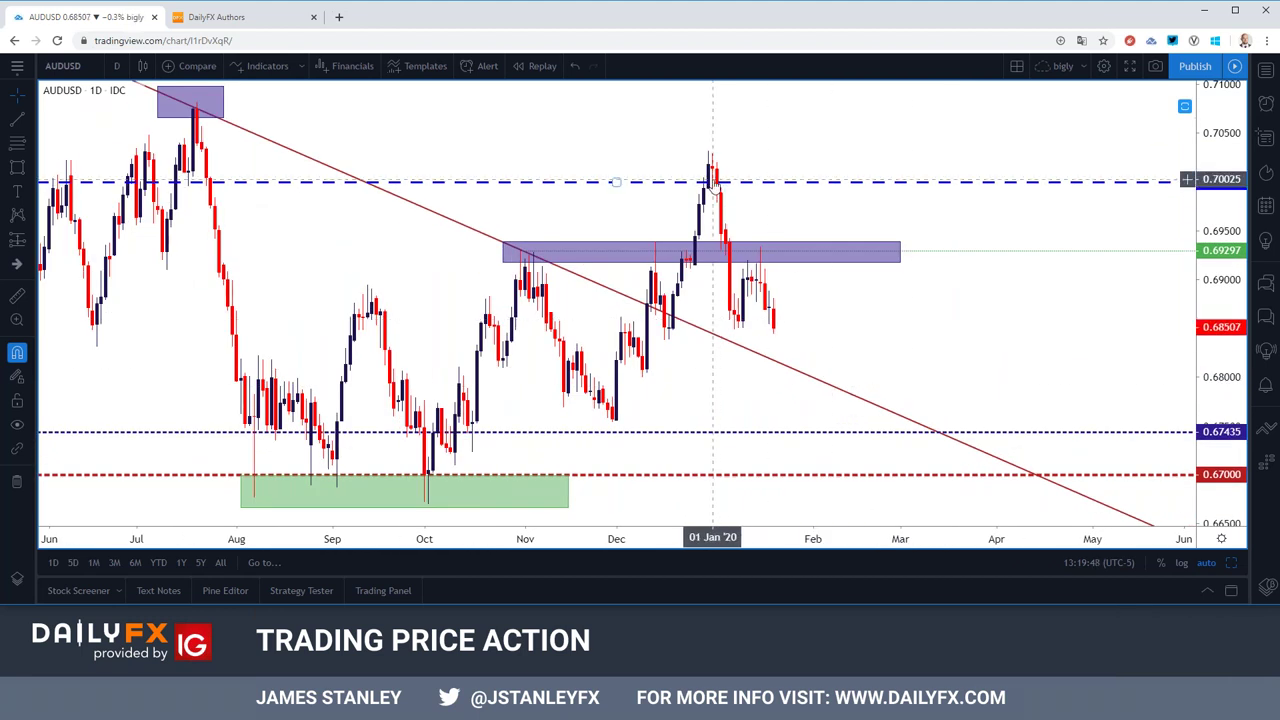
Step: Look at AUDUSD on 2-hour, then 4-hour candles
left_click(117, 66)
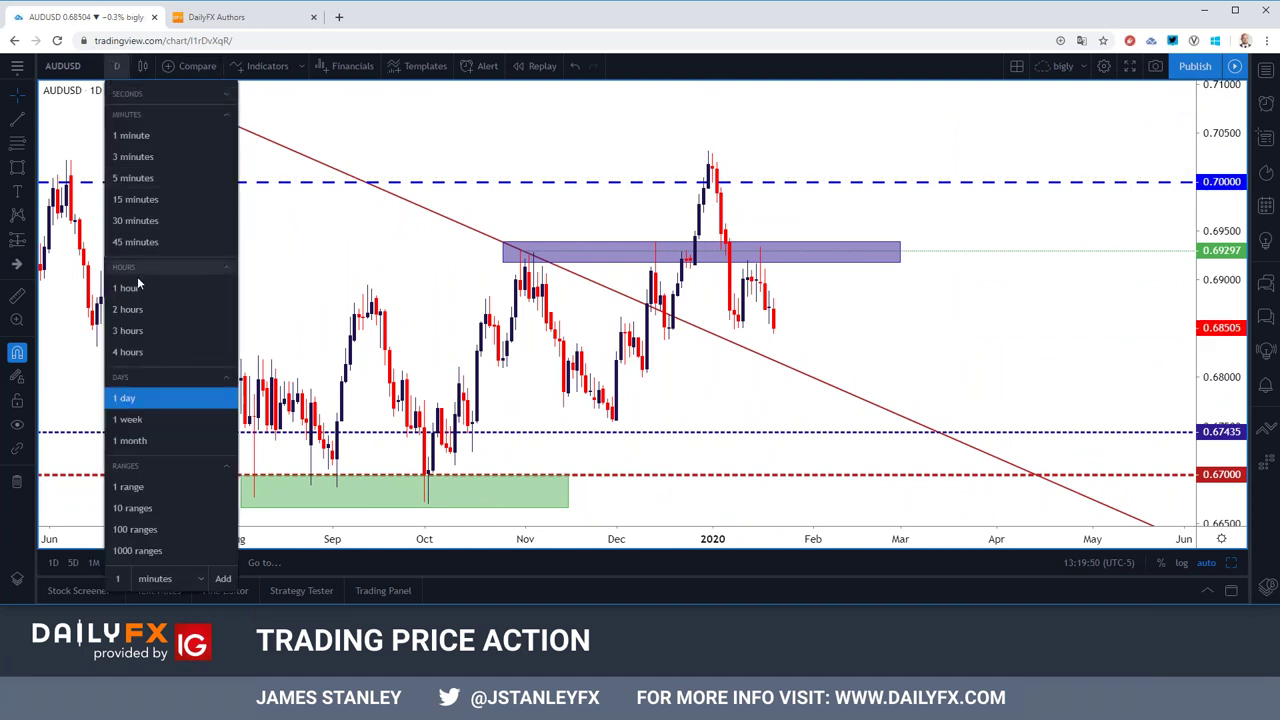
left_click(140, 308)
scroll(505, 307, "down", 4)
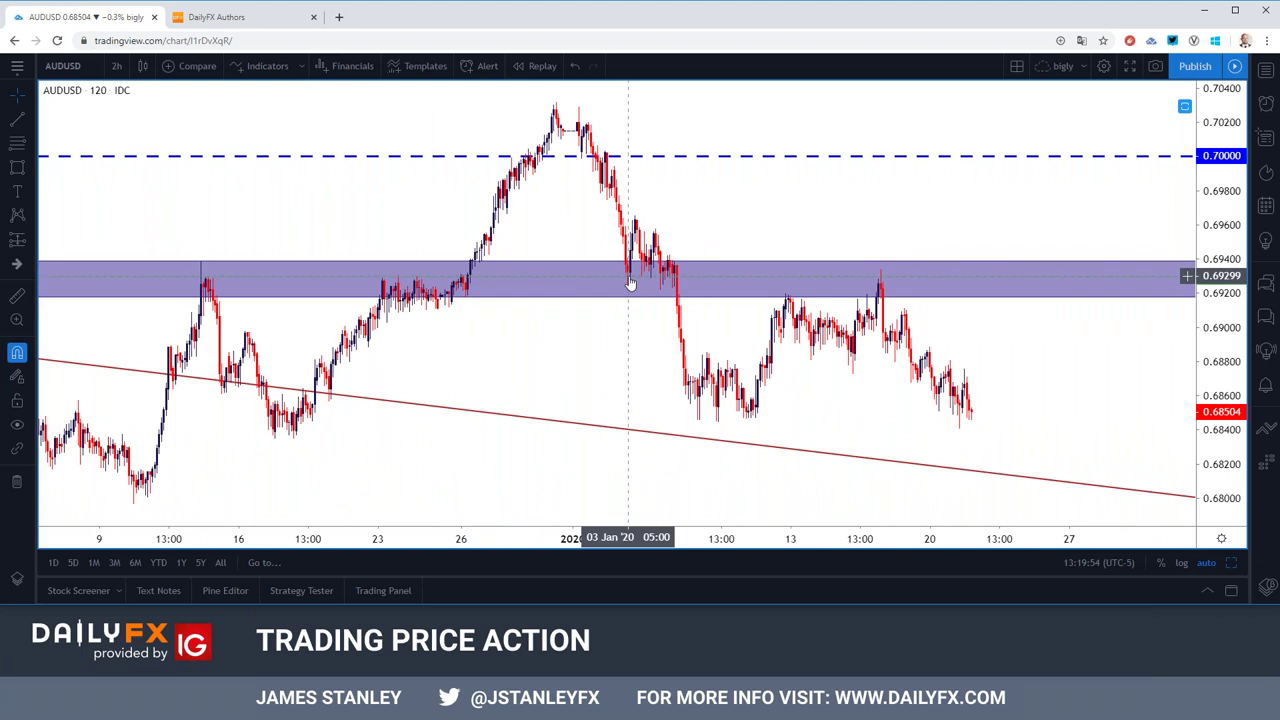
scroll(630, 283, "down", 3)
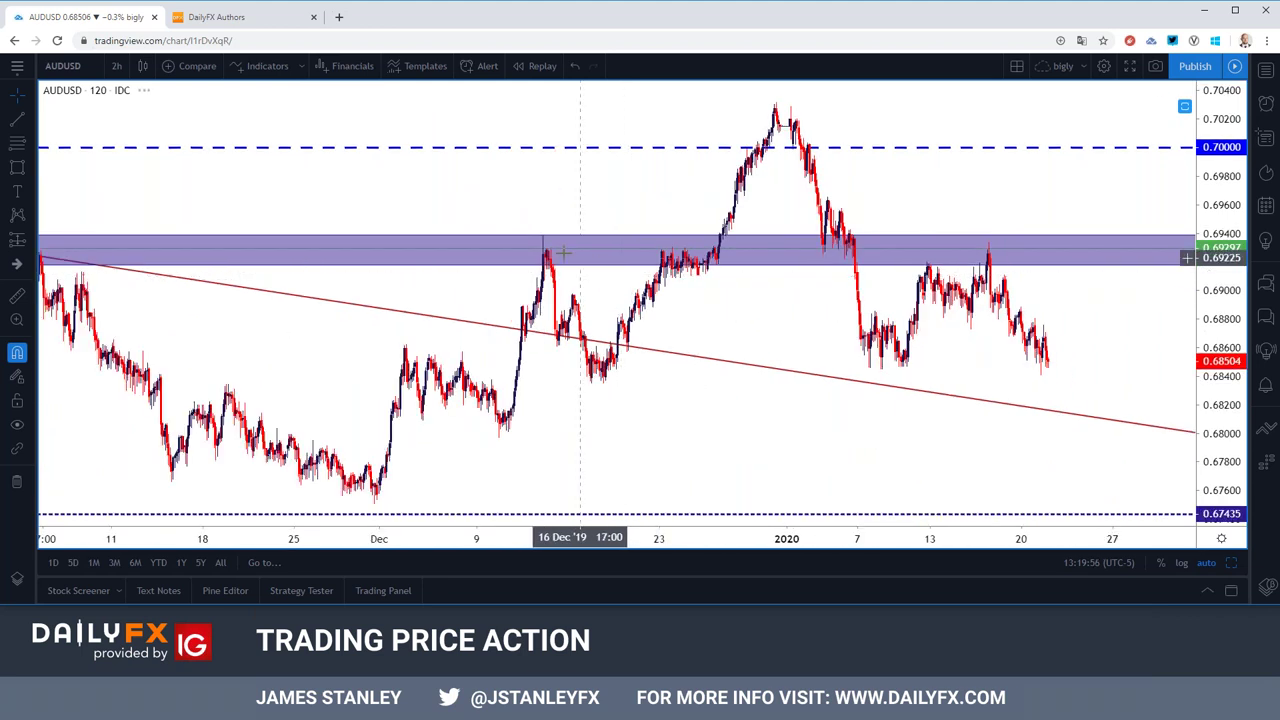
left_click(116, 65)
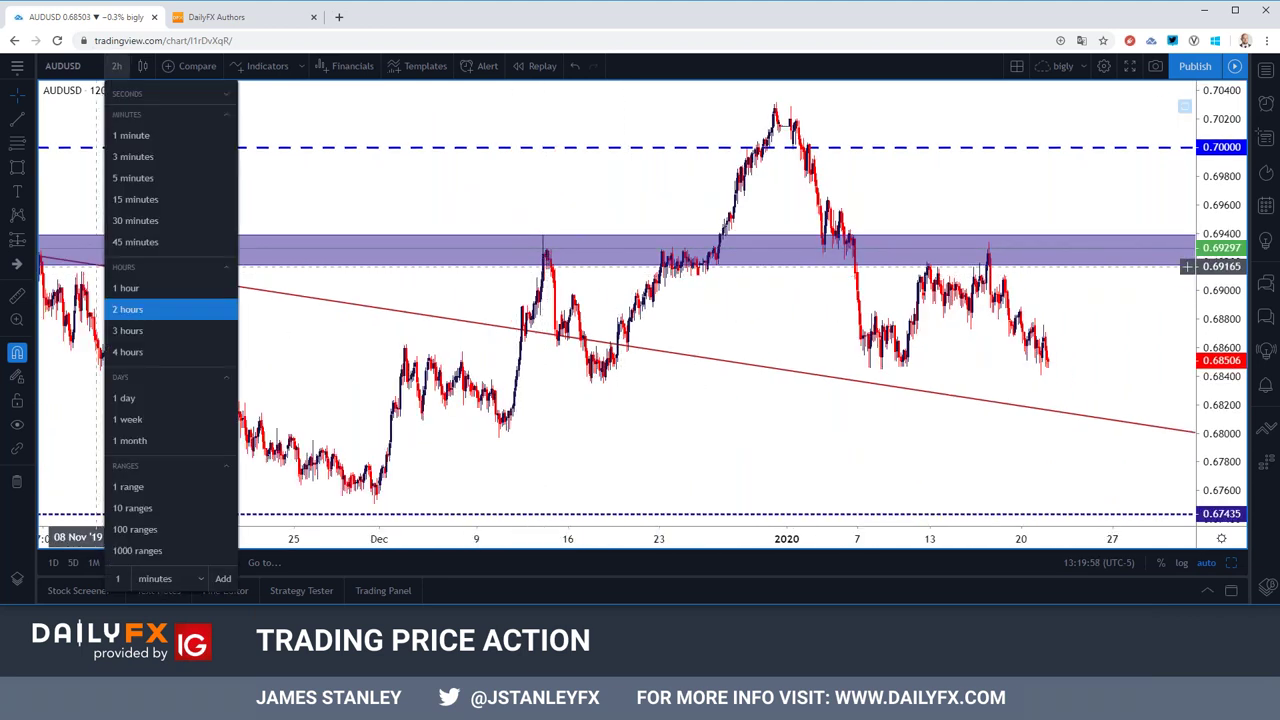
left_click(130, 353)
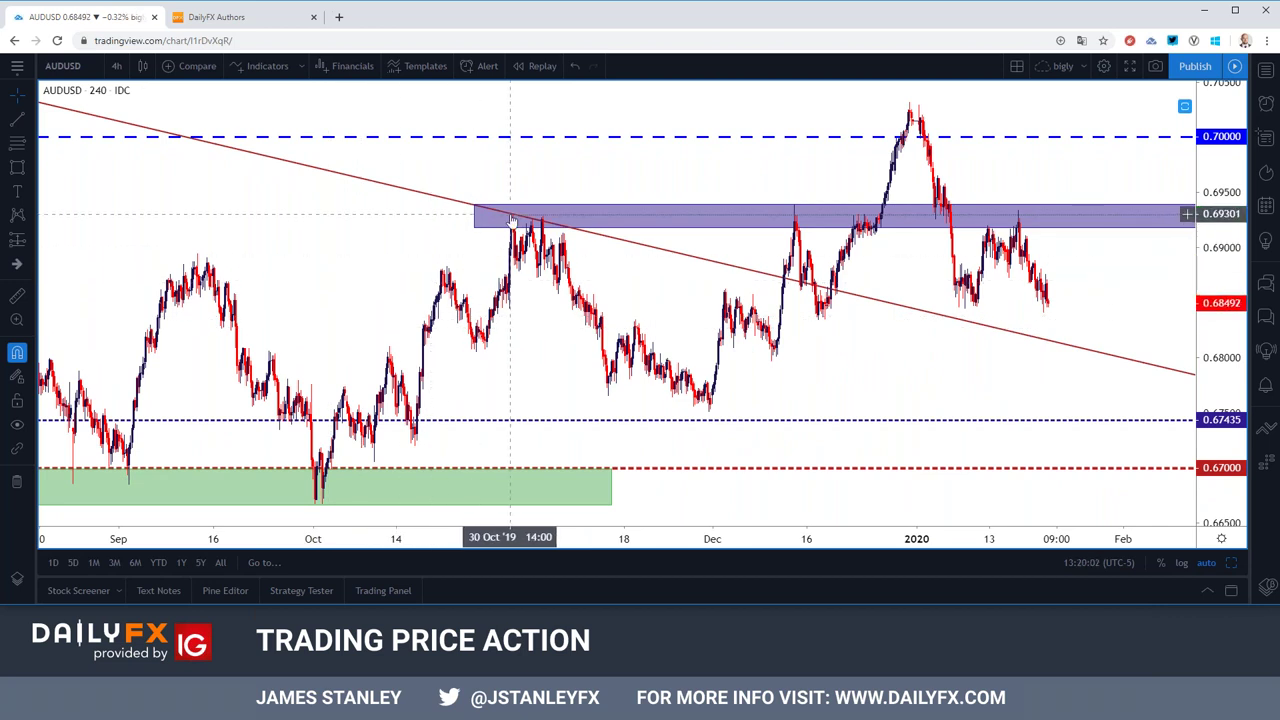
left_click(531, 224)
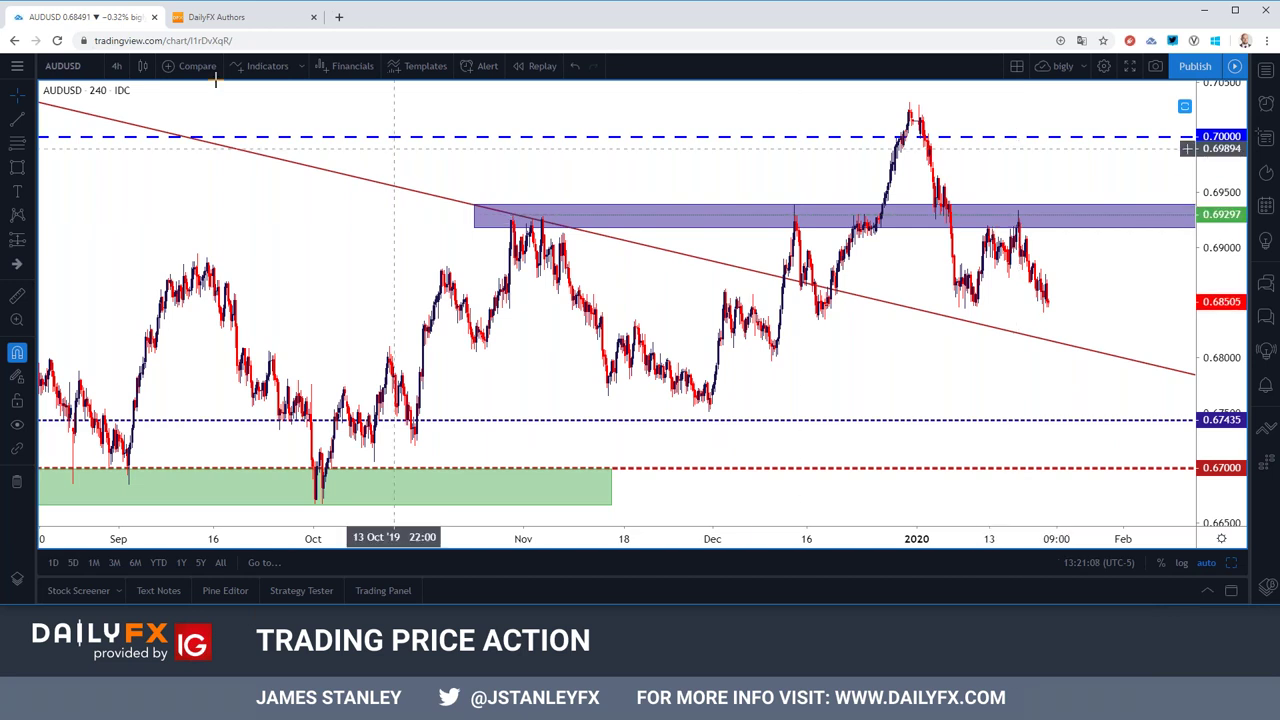
Step: Return AUDUSD to daily candles and fine-tune the zoom
left_click(116, 66)
left_click(124, 398)
scroll(917, 400, "down", 3)
scroll(911, 400, "up", 5)
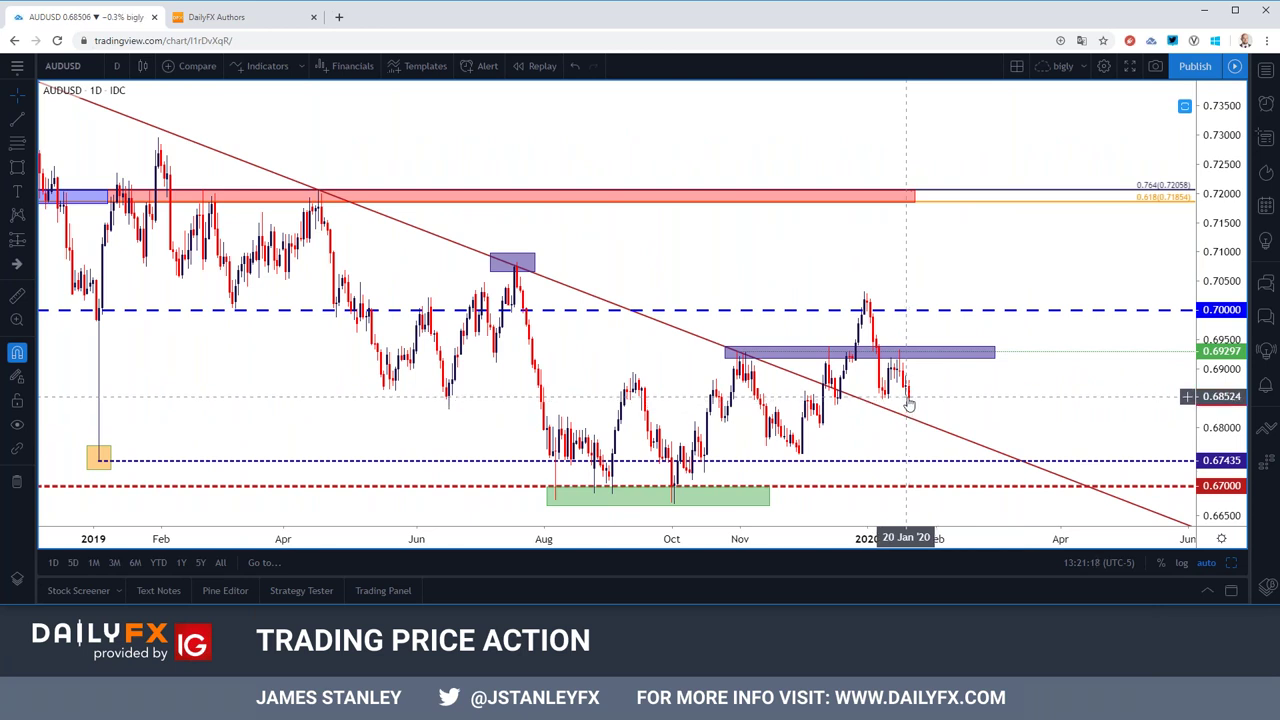
scroll(908, 403, "down", 3)
left_click(87, 68)
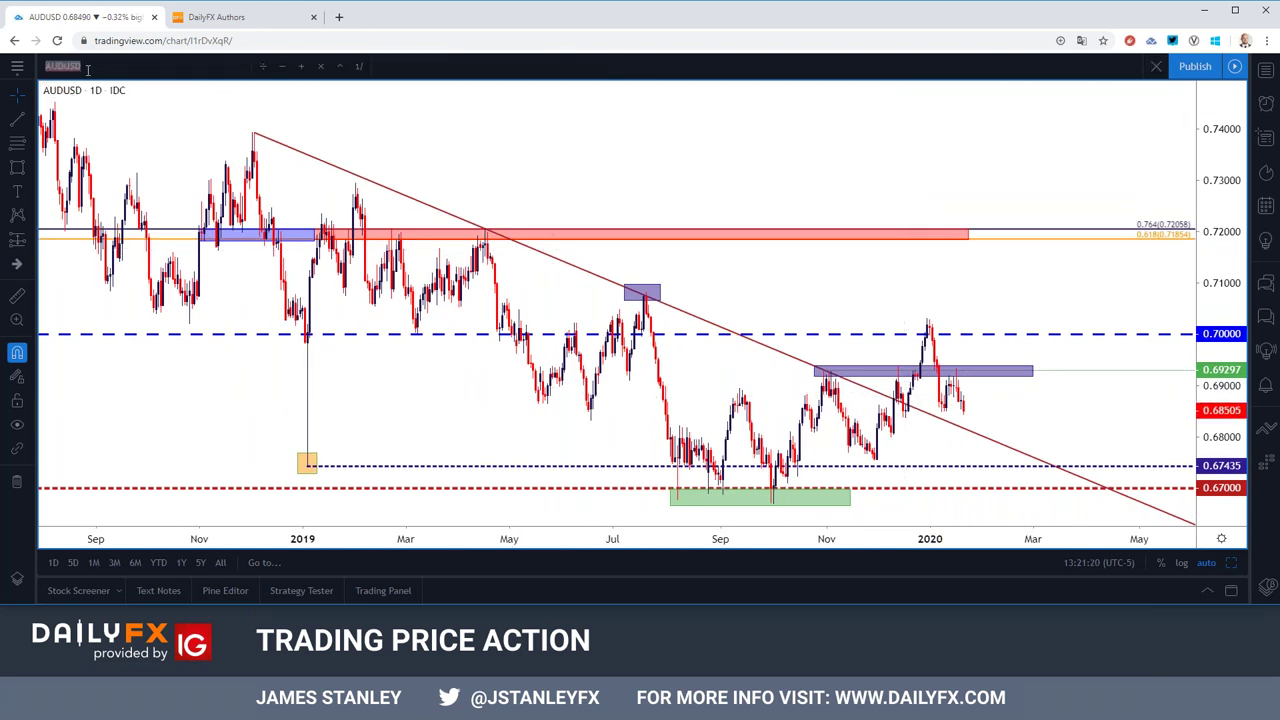
type("DXY")
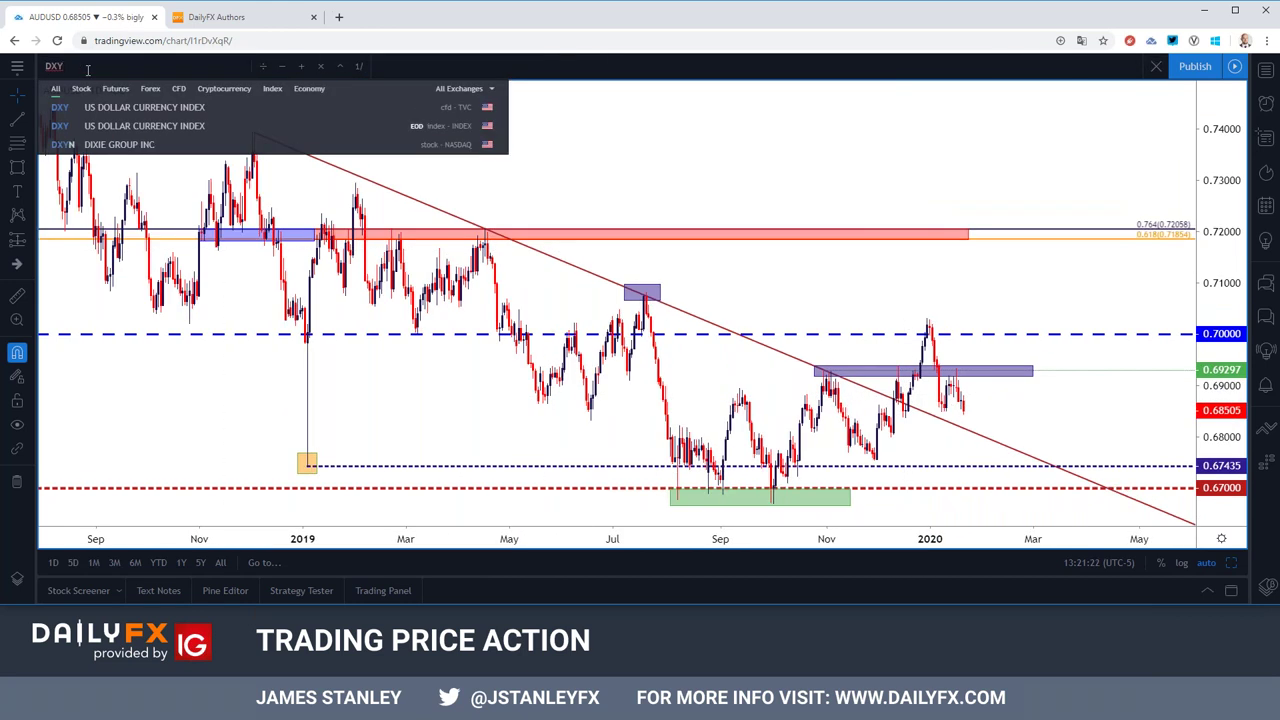
key("Return")
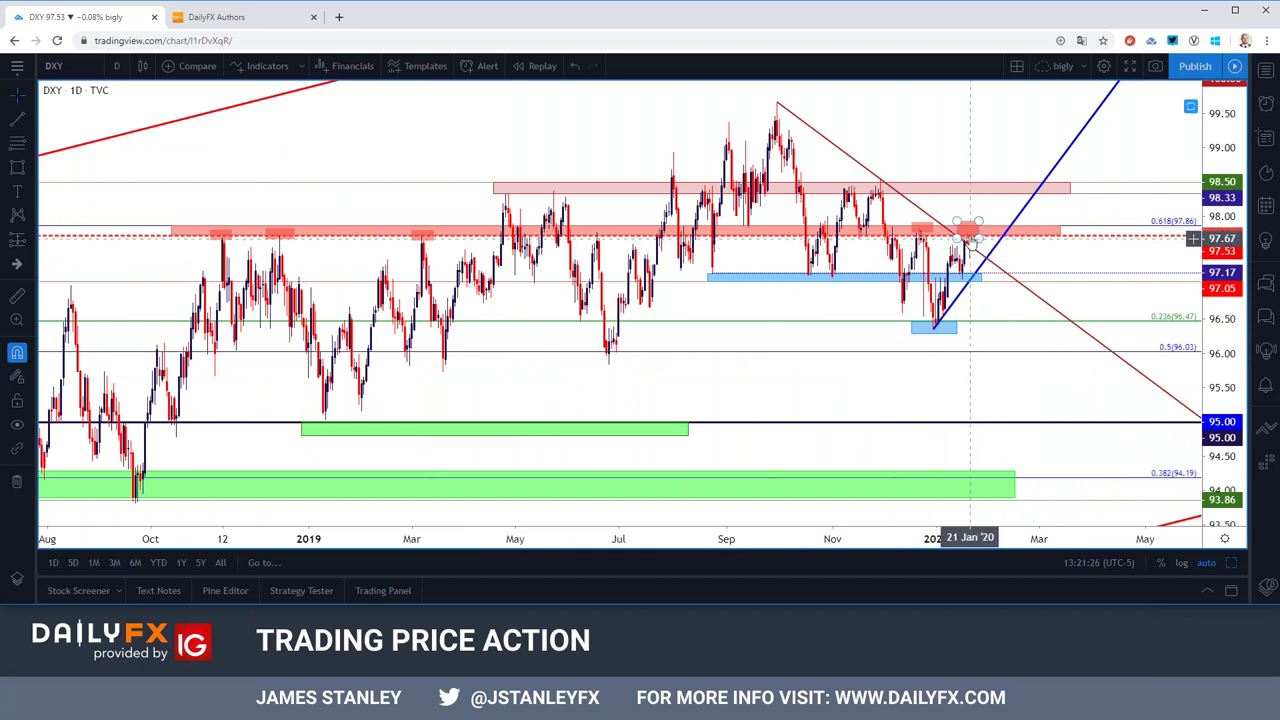
left_click(970, 193)
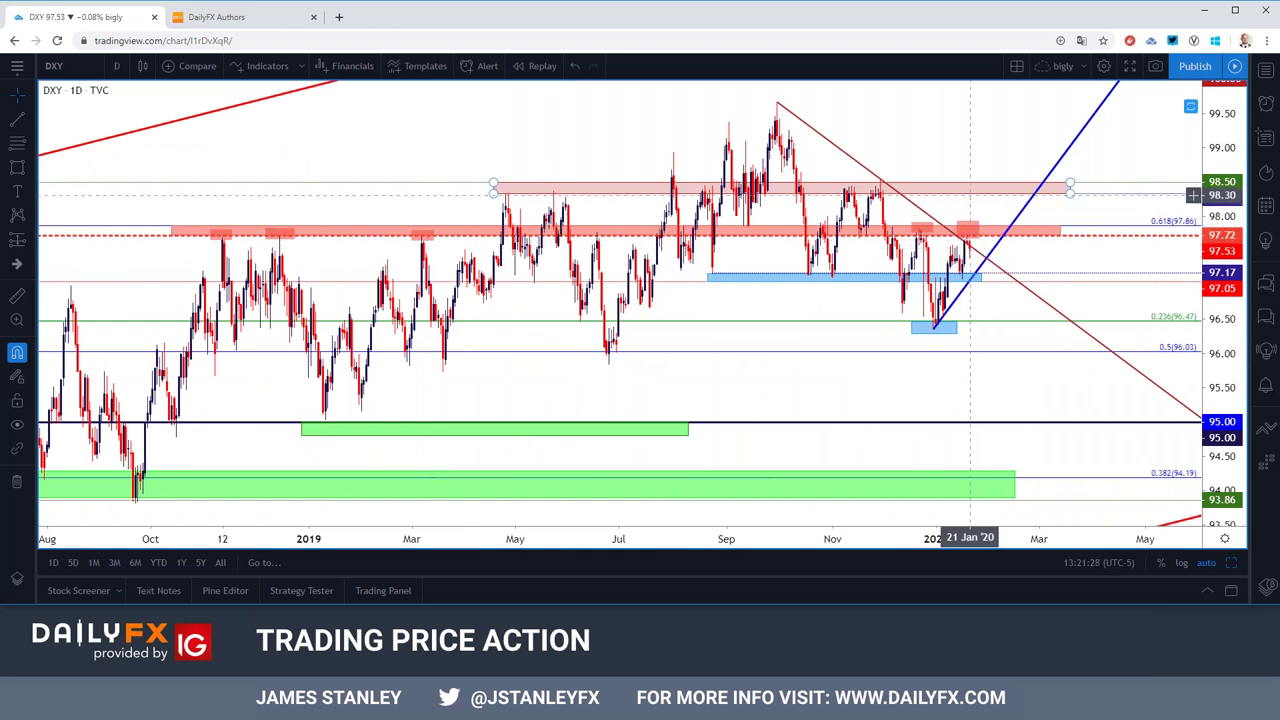
left_click(97, 64)
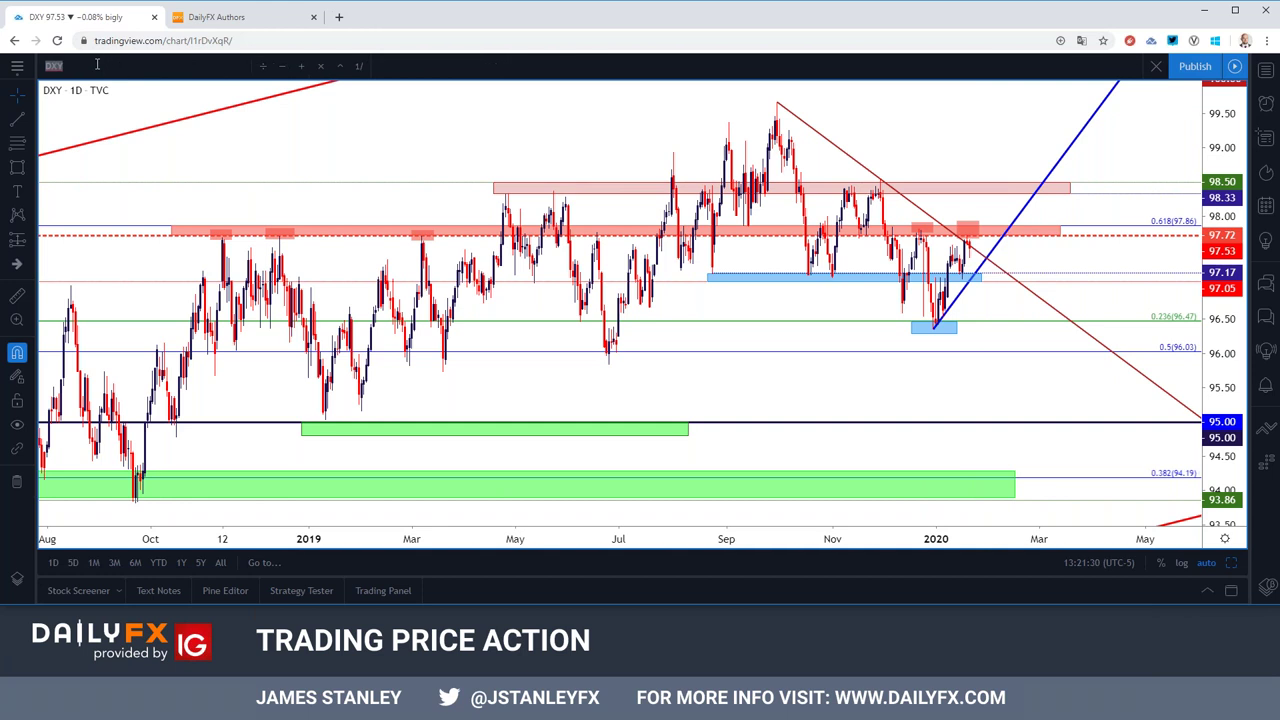
type("AUDUSD")
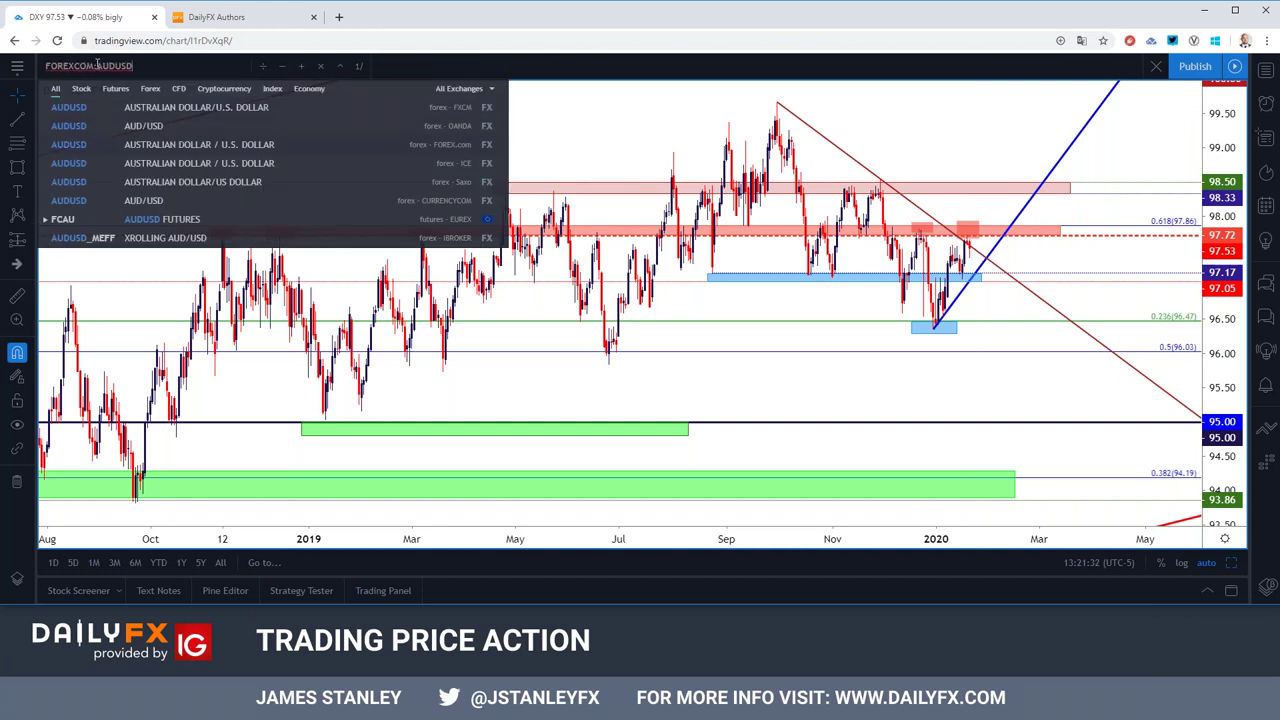
key("Return")
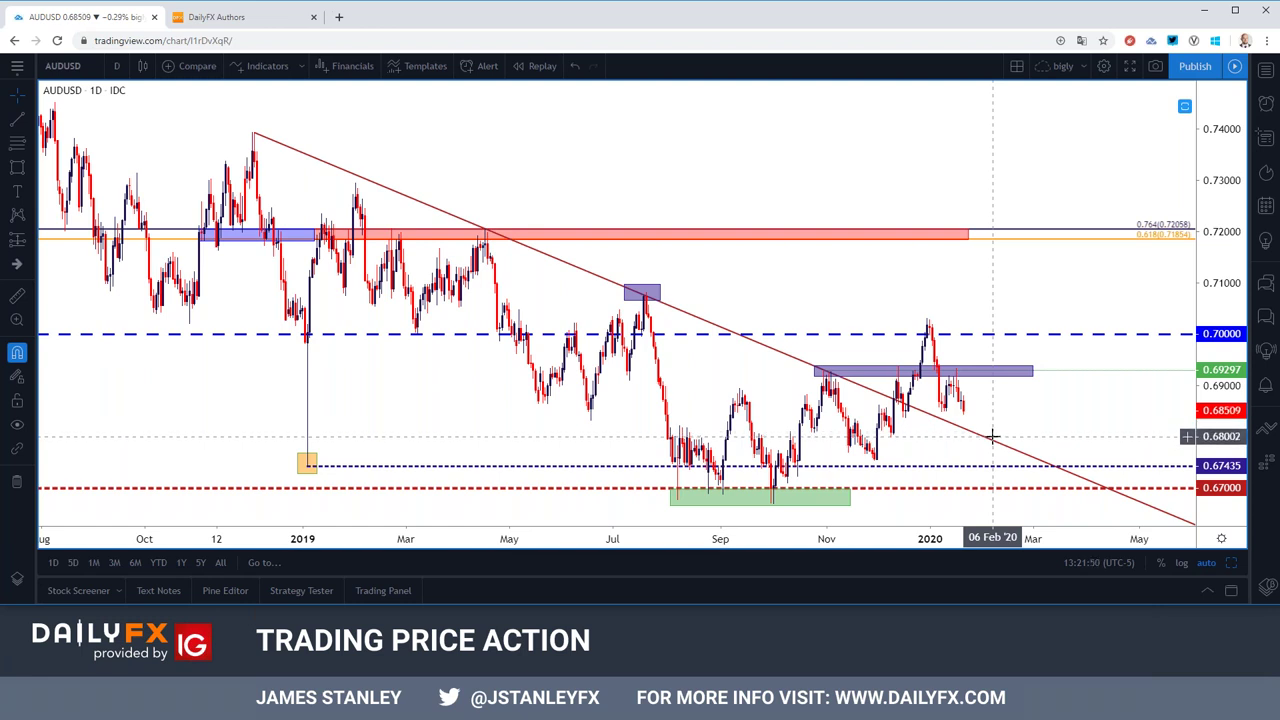
scroll(900, 446, "up", 3)
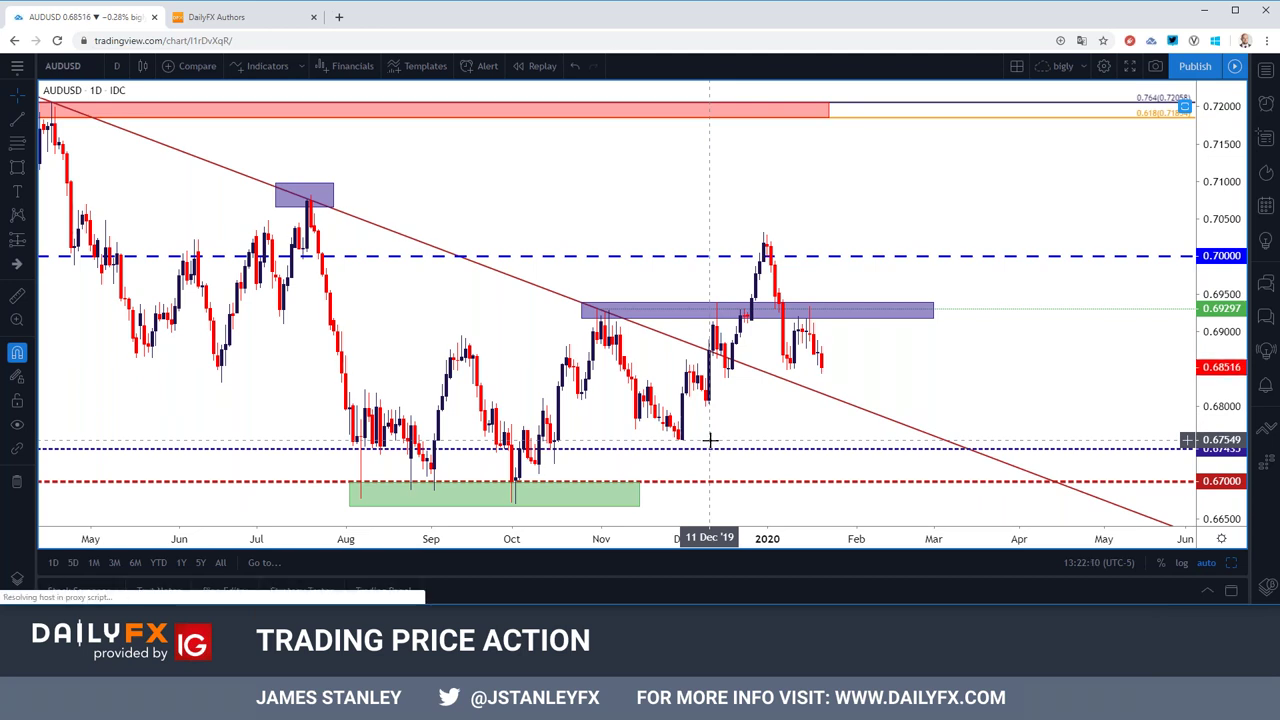
scroll(710, 440, "down", 2)
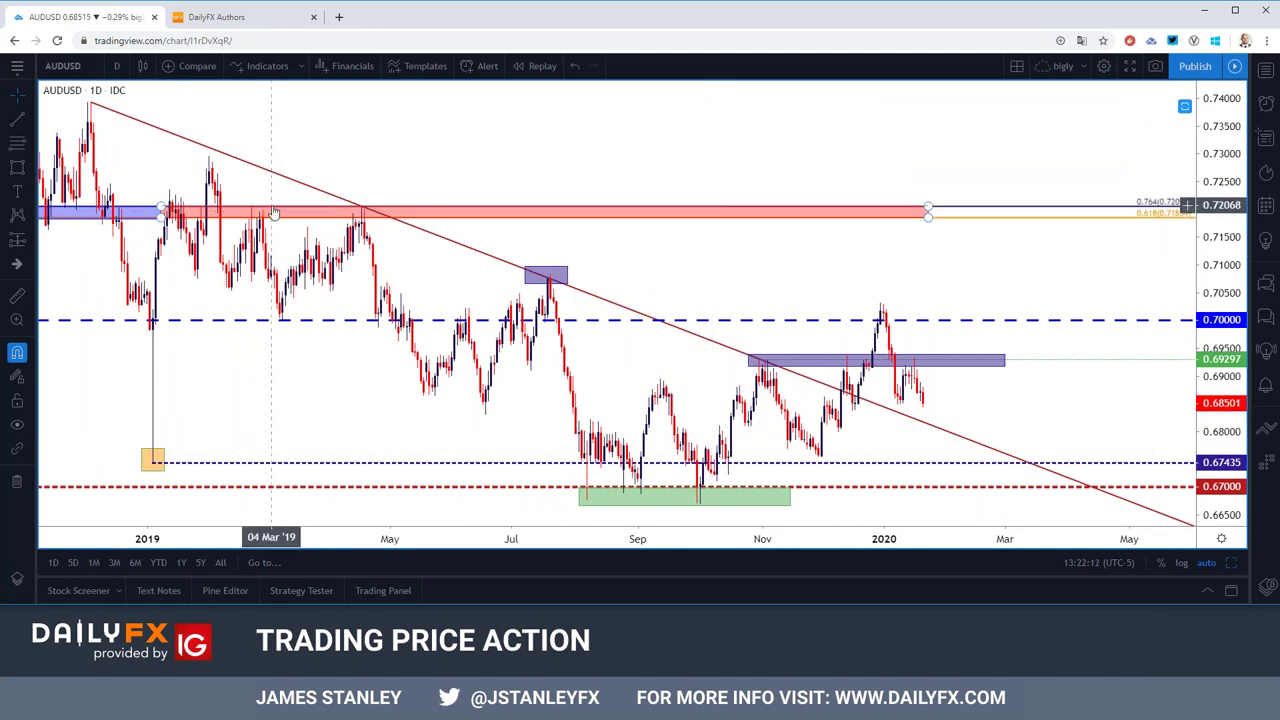
left_click(153, 464)
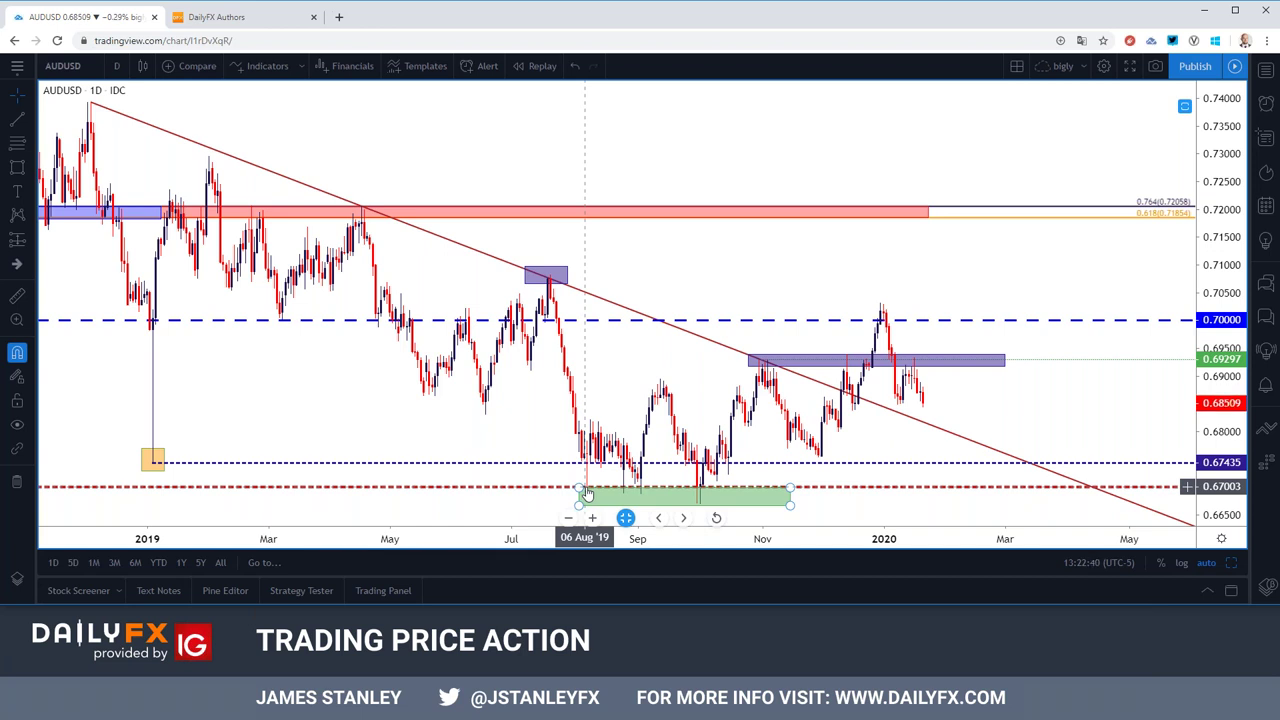
left_click(116, 66)
Step: Check AUDUSD weekly candles and the 0.6700 green support zone, then return to daily
left_click(180, 419)
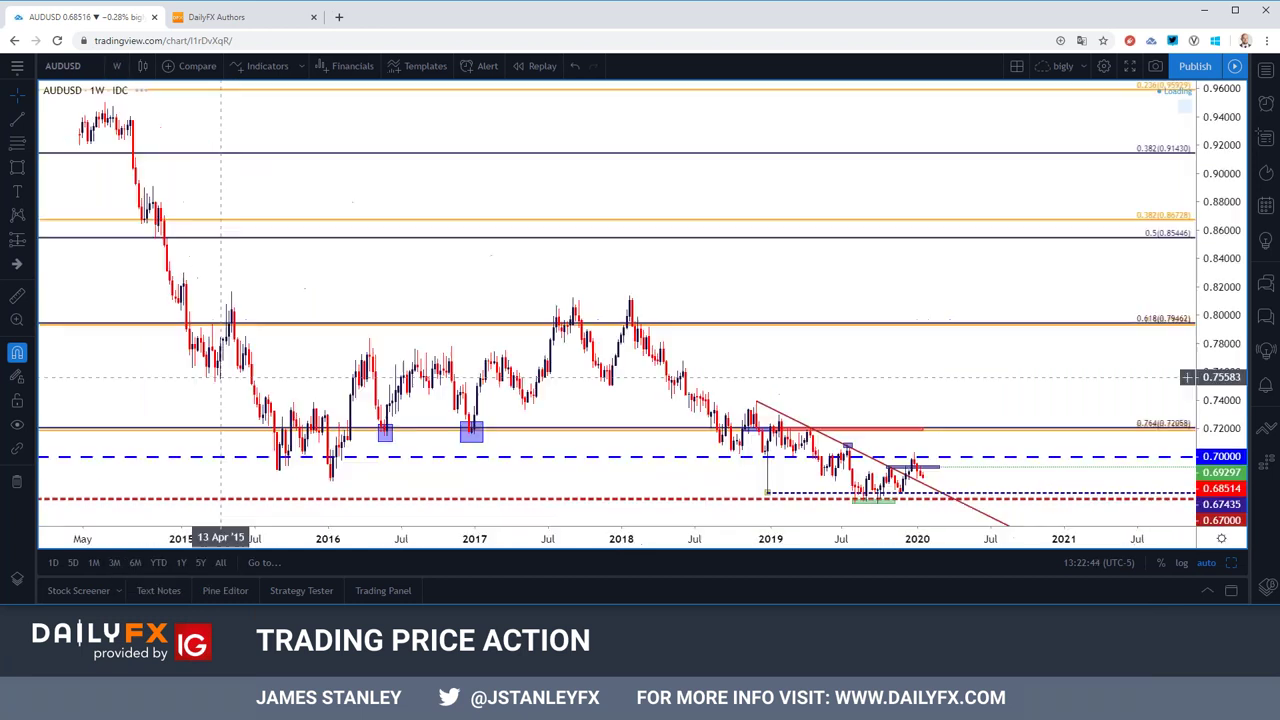
scroll(655, 450, "up", 4)
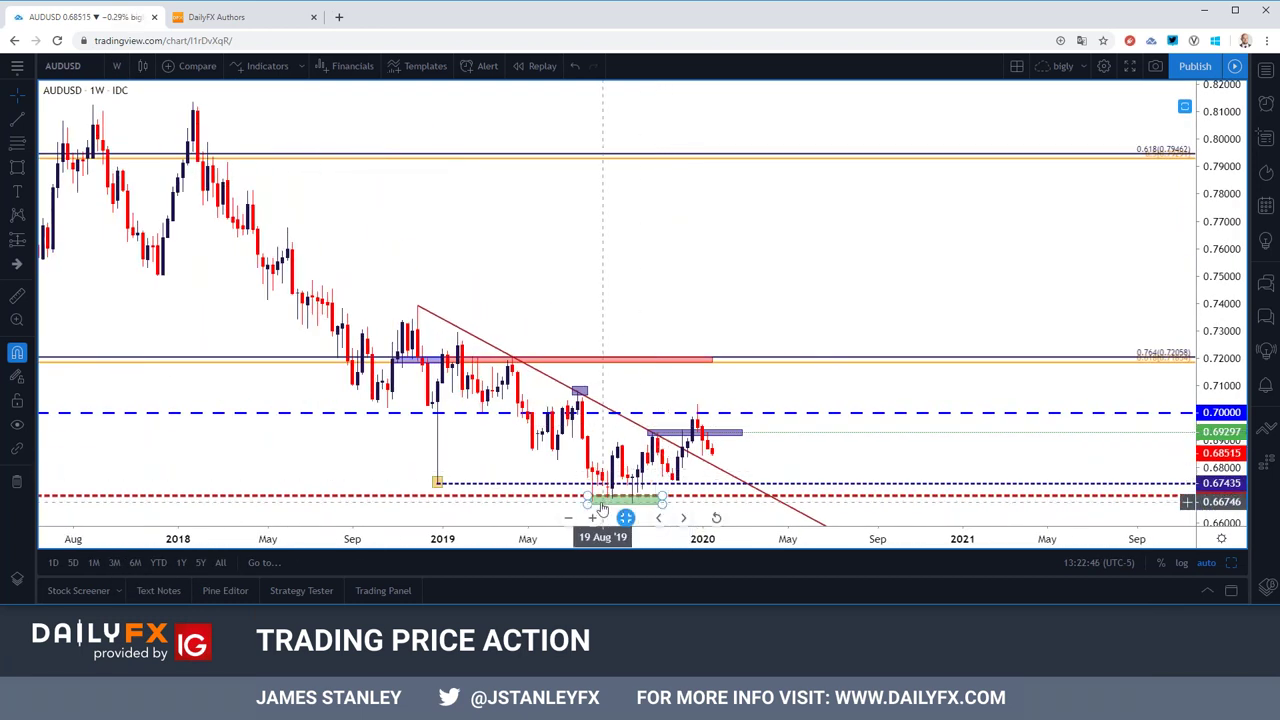
left_click(613, 500)
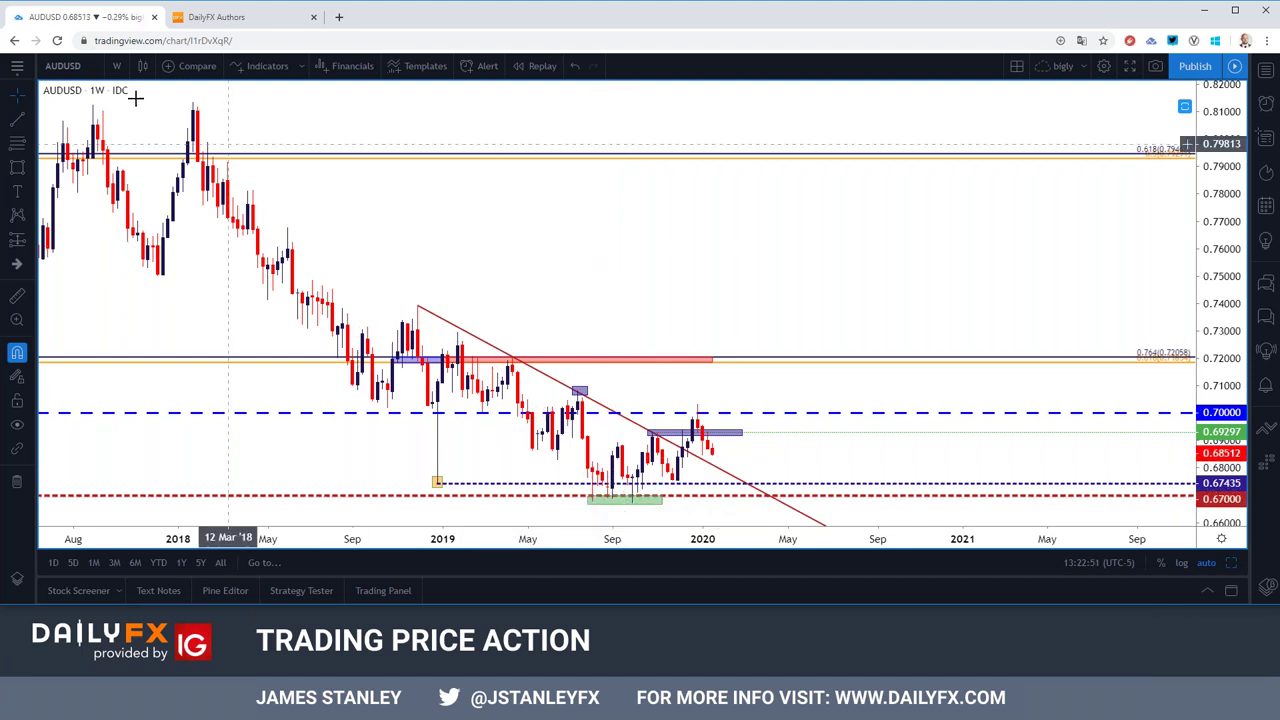
left_click(116, 66)
left_click(141, 397)
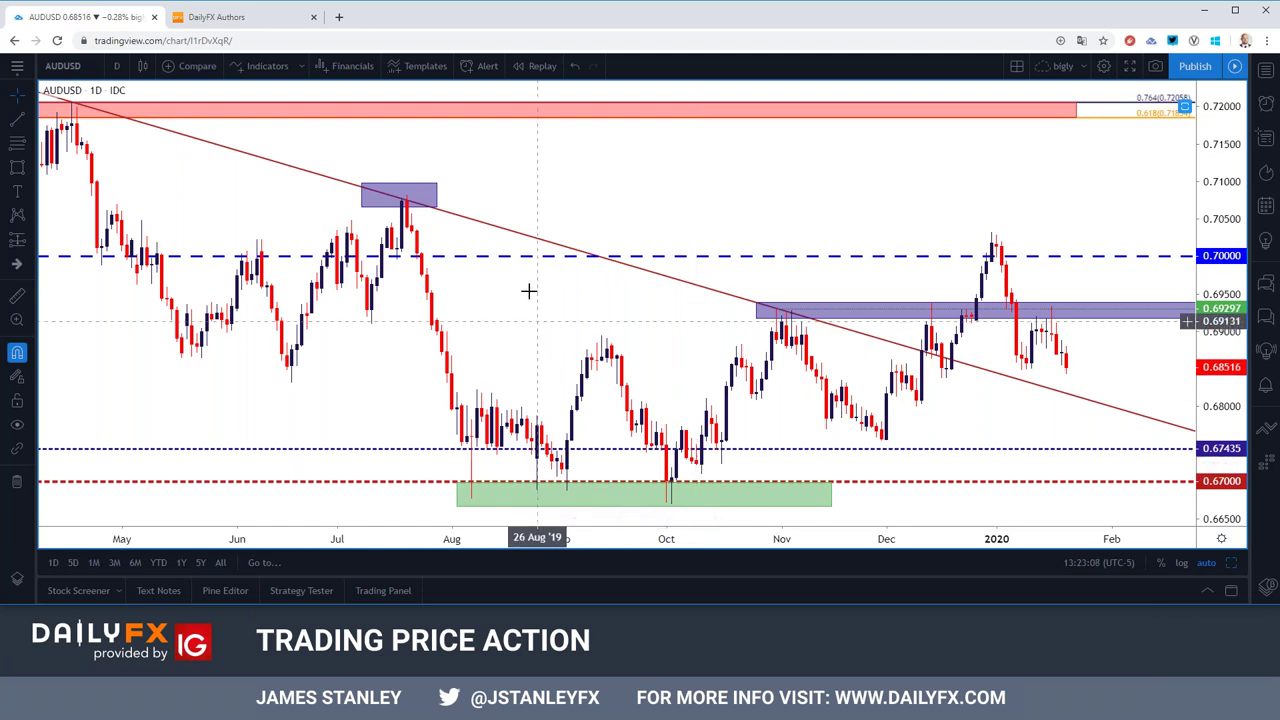
Step: Zoom out the daily chart to February and enter USDCHF in the symbol search
scroll(529, 289, "down", 2)
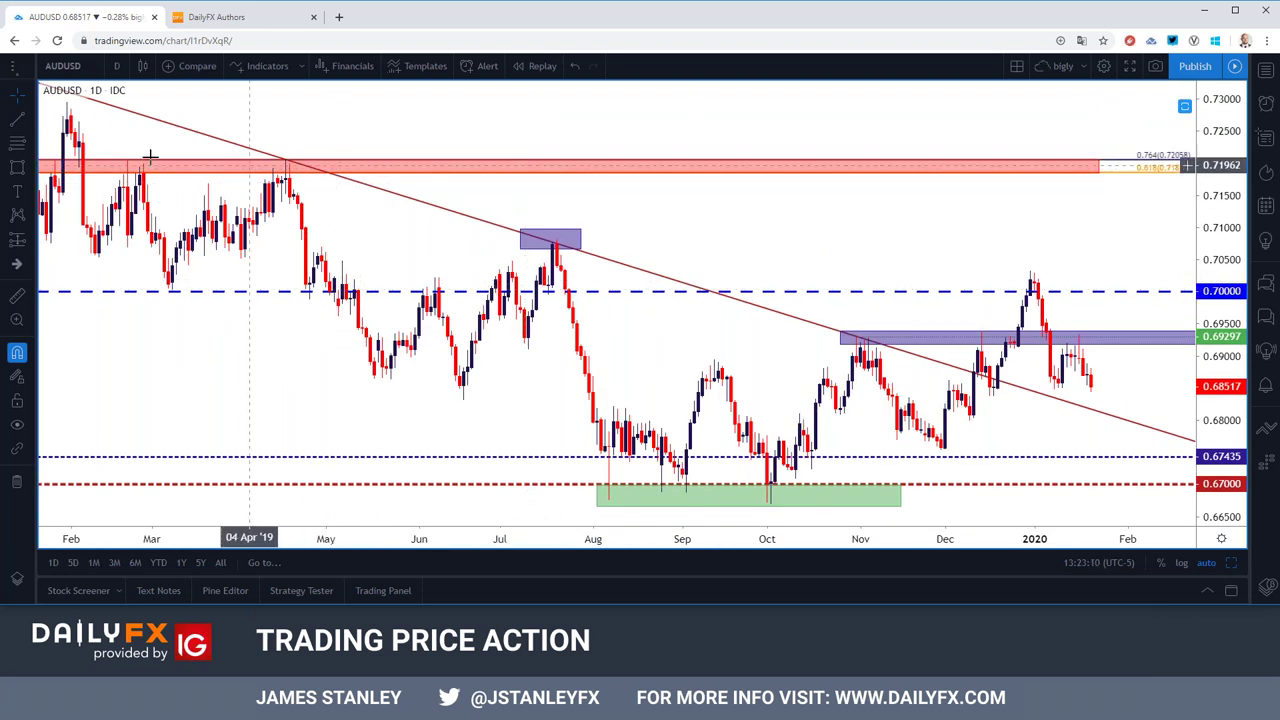
left_click(80, 64)
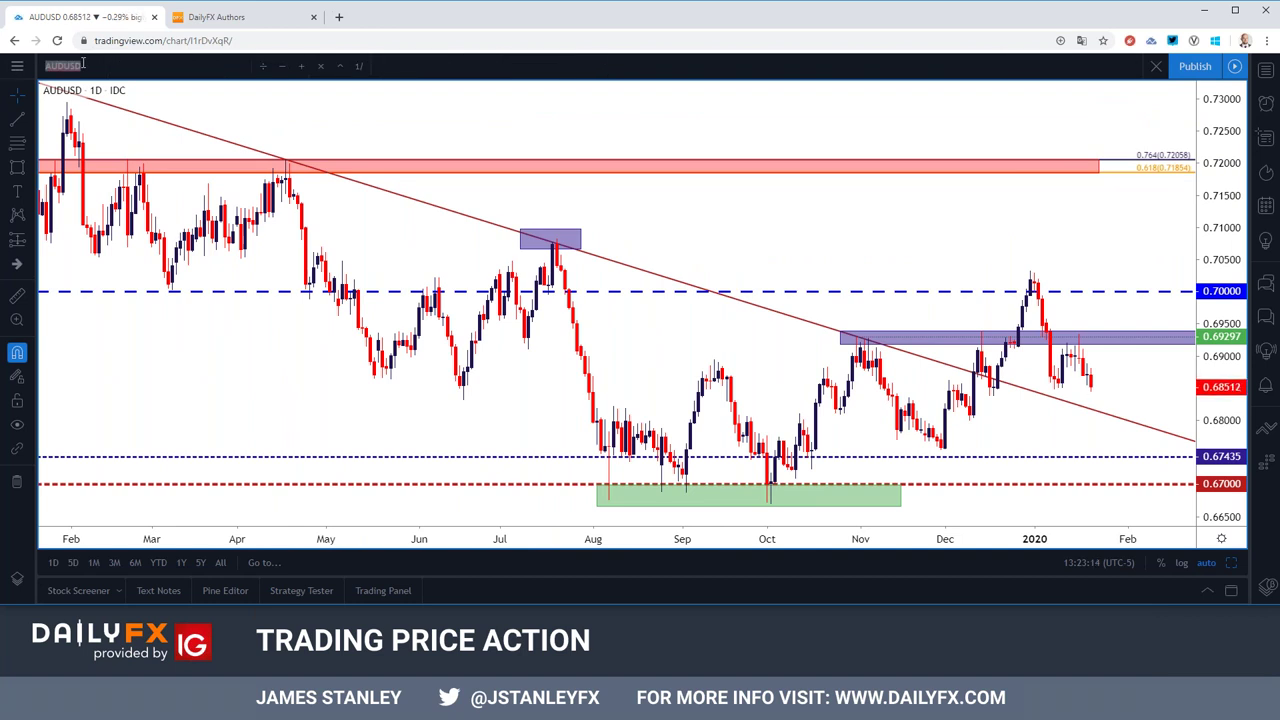
type("USDCHF")
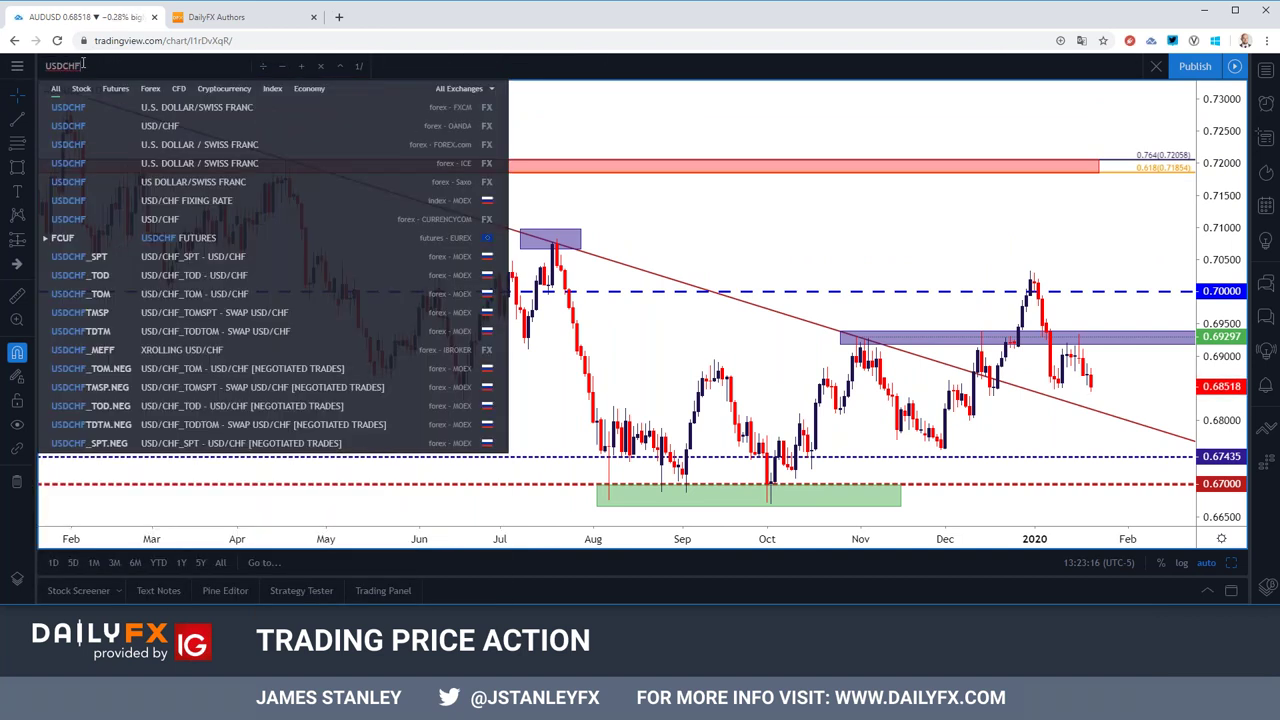
Step: Load USDCHF, zoom out, and view it on weekly candles
key("Return")
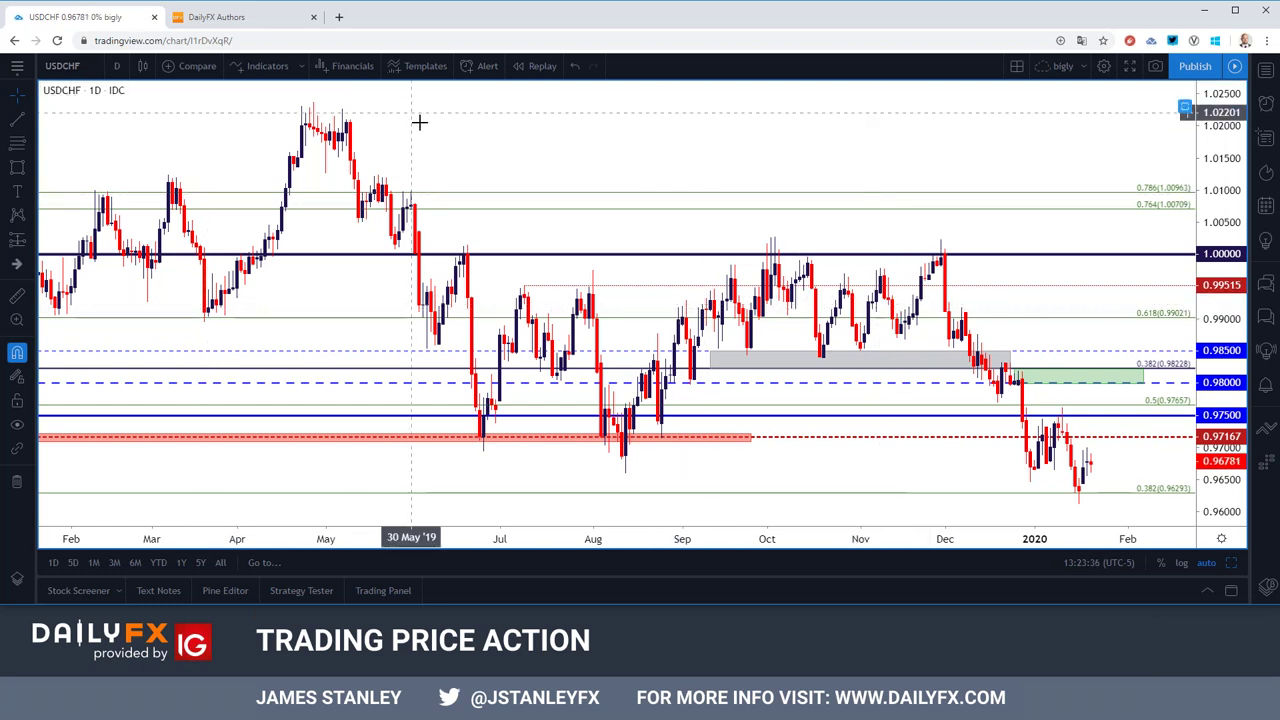
scroll(659, 245, "down", 3)
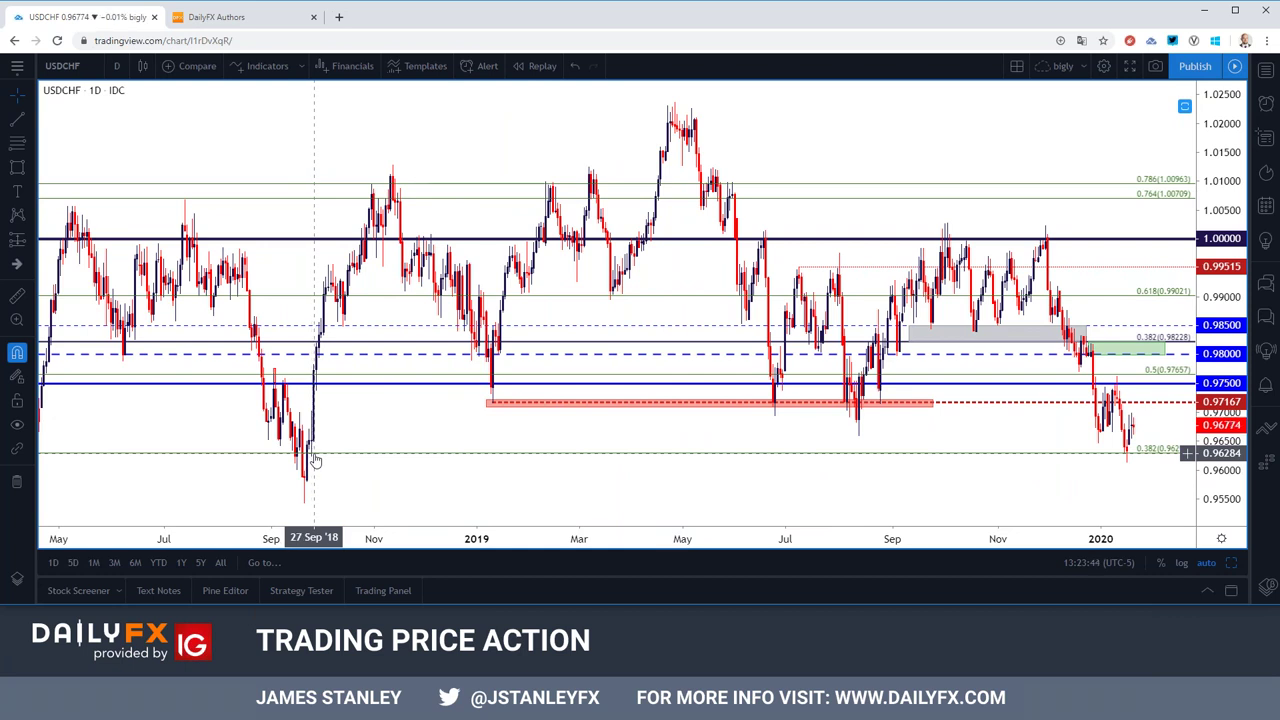
left_click(116, 66)
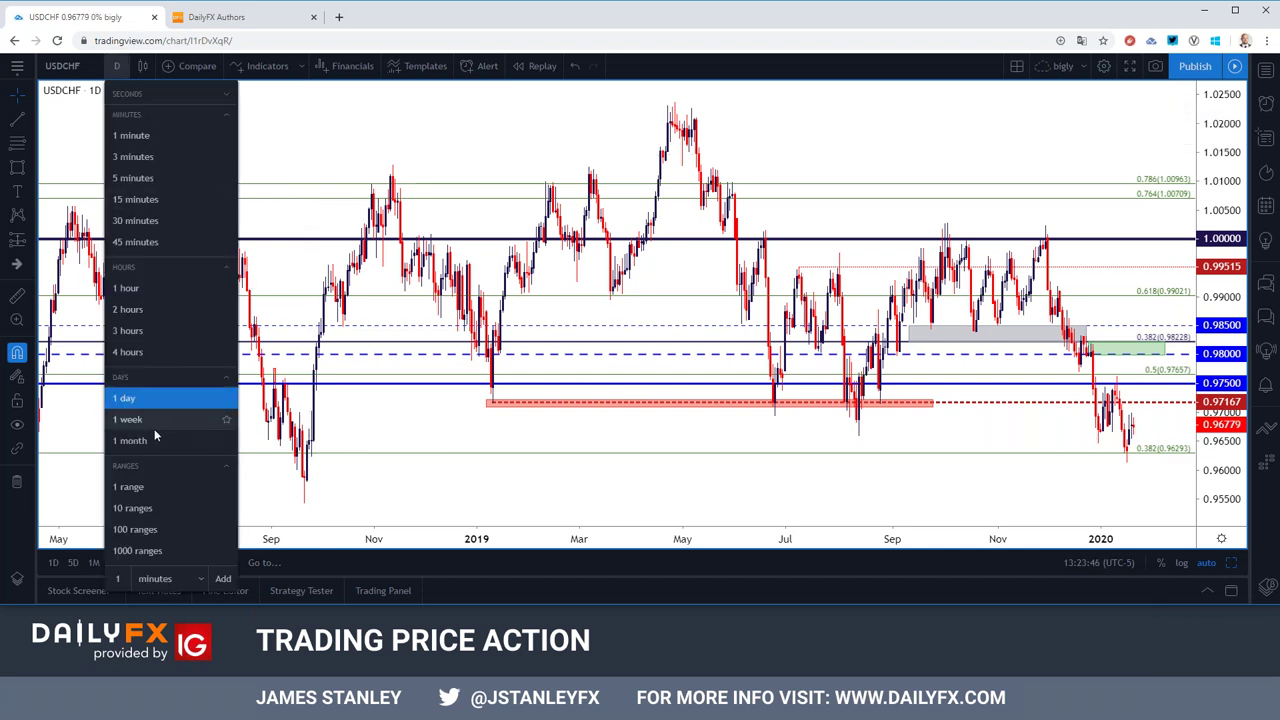
left_click(150, 420)
scroll(516, 357, "up", 3)
scroll(516, 357, "up", 1)
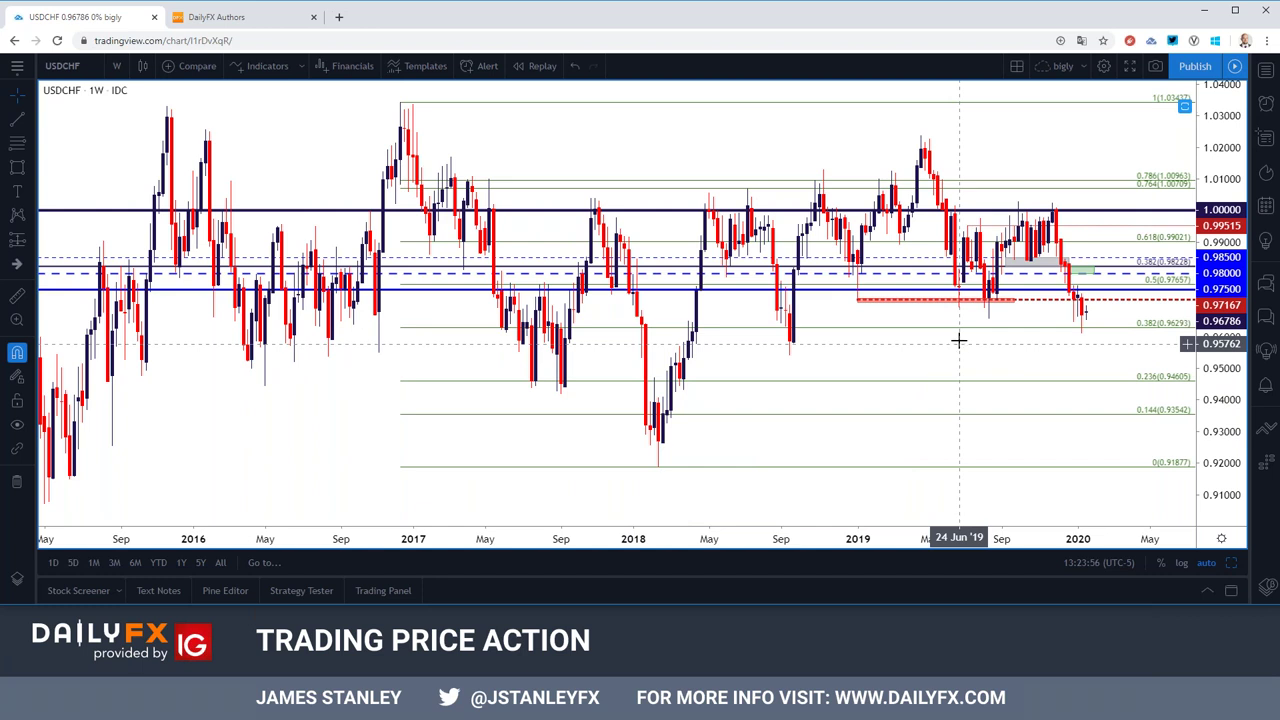
Step: Select the red horizontal price level and switch USDCHF back to daily candles
left_click(857, 300)
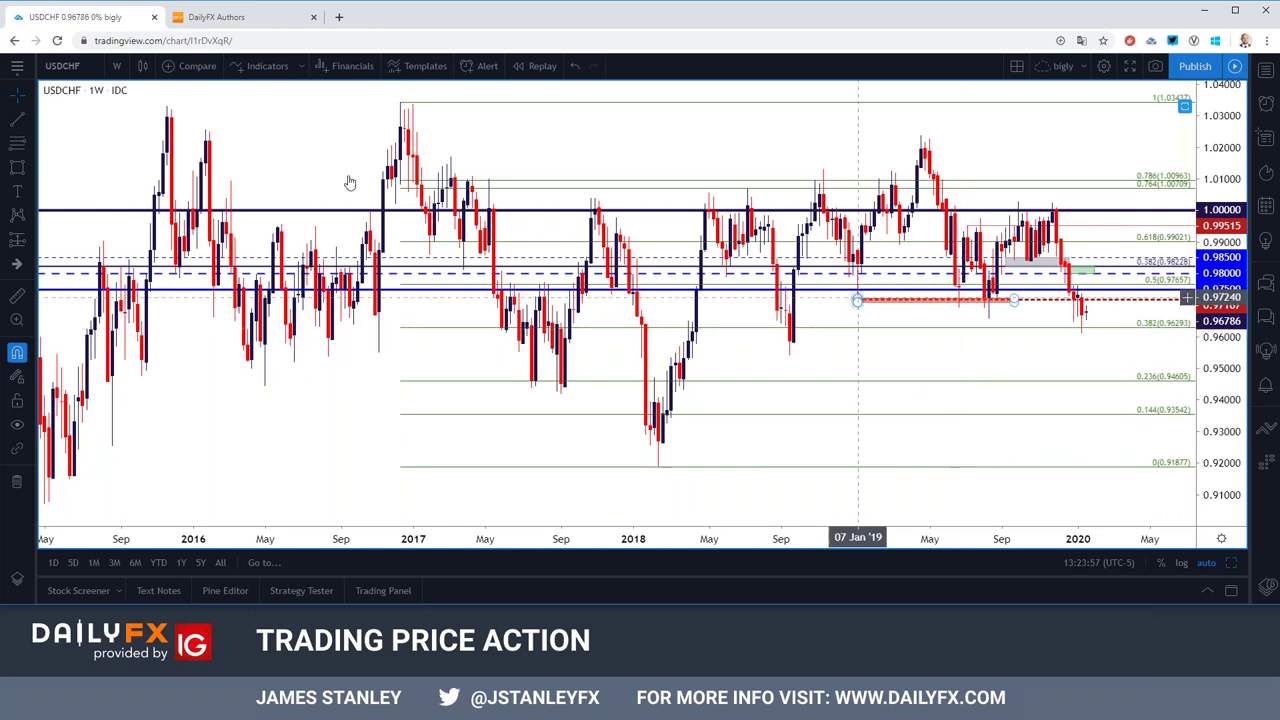
left_click(116, 65)
left_click(128, 395)
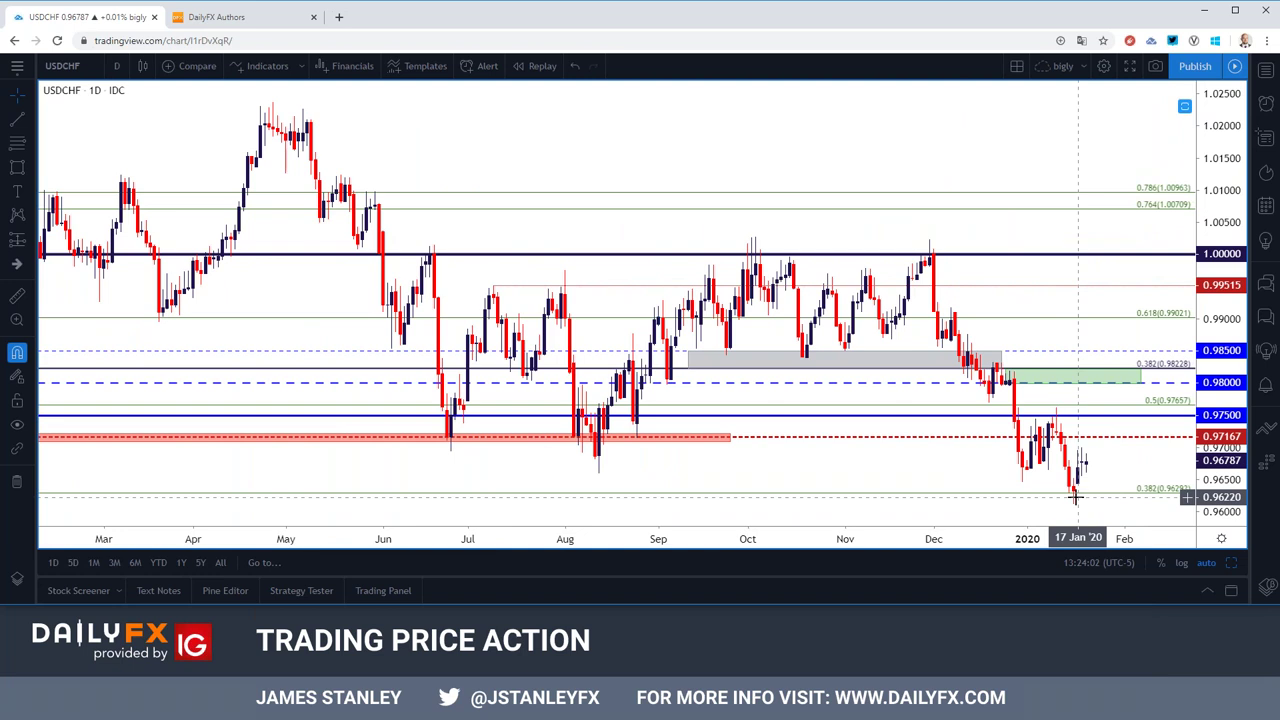
left_click(116, 65)
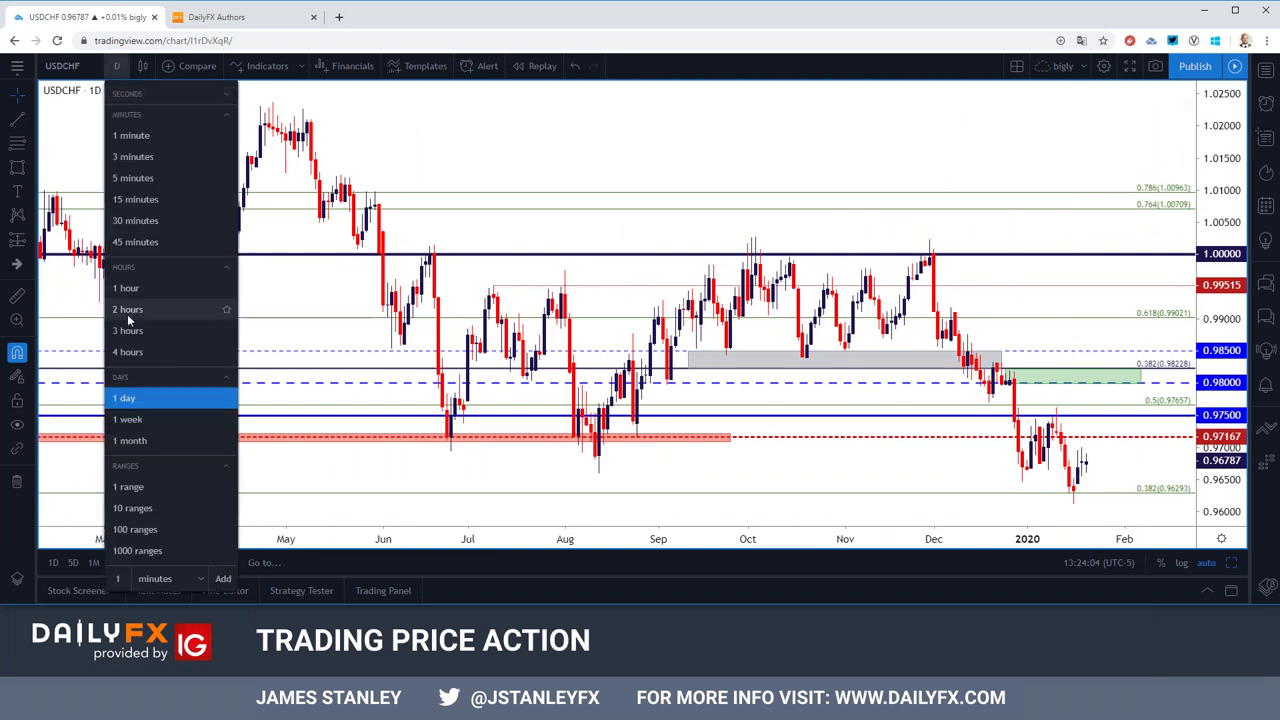
Step: Put USDCHF on 4-hour candles, glance at hourly, then return to 4-hour
left_click(128, 352)
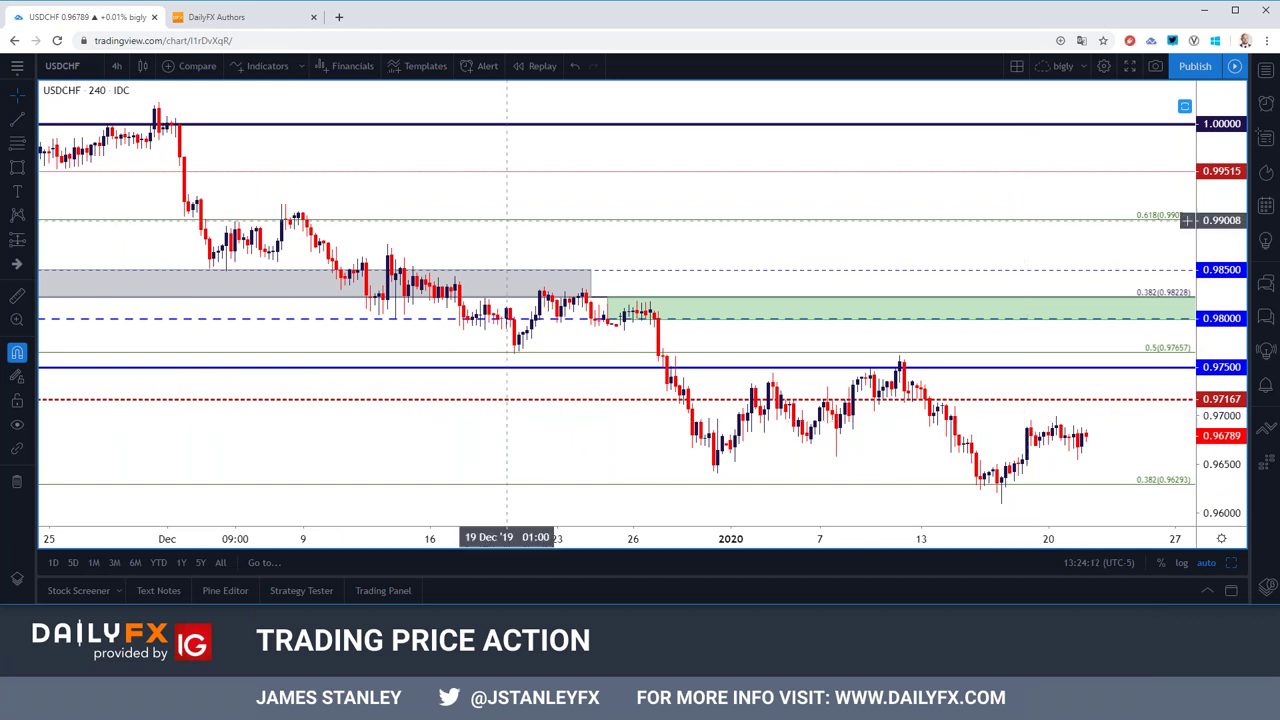
left_click(118, 65)
left_click(165, 282)
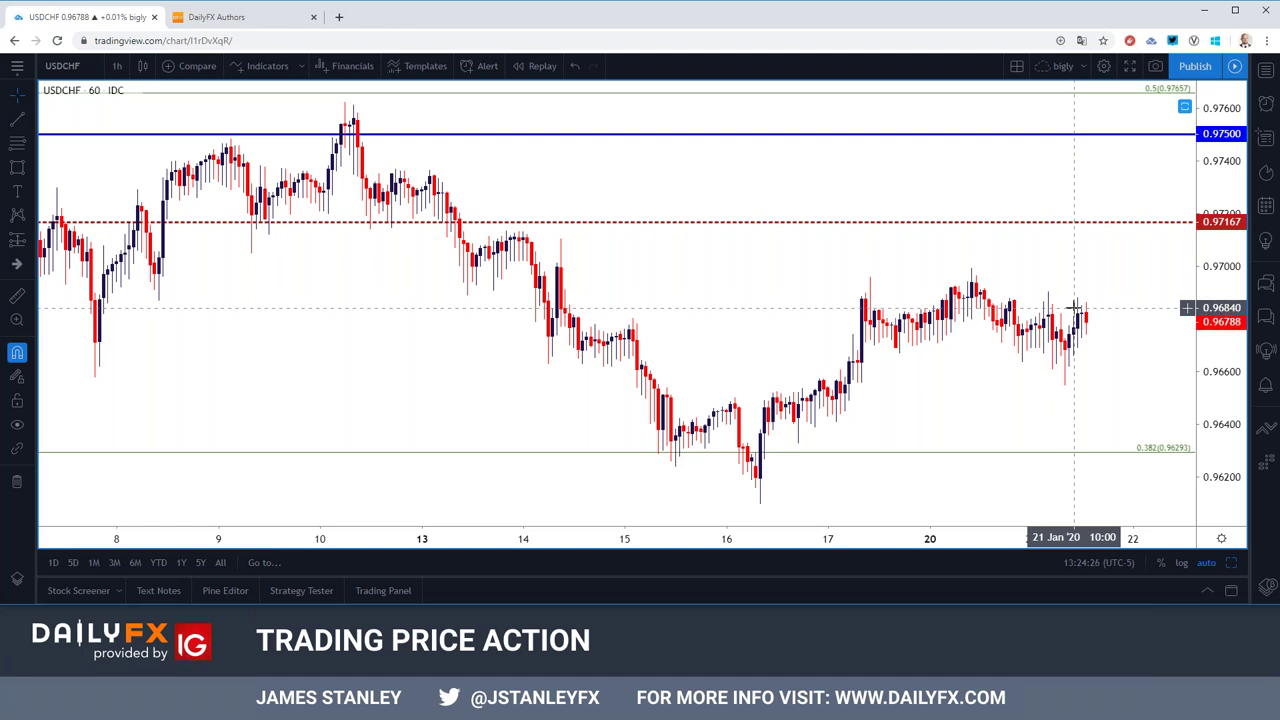
scroll(1075, 307, "down", 5)
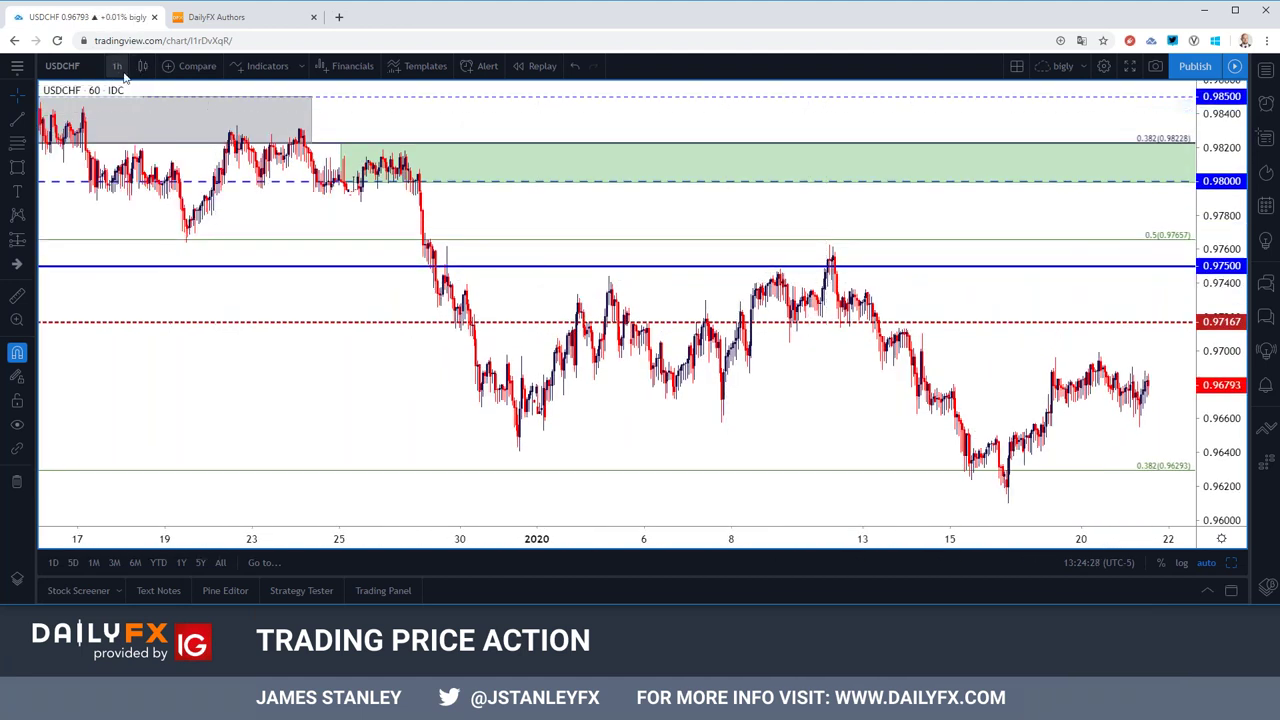
left_click(118, 68)
left_click(148, 356)
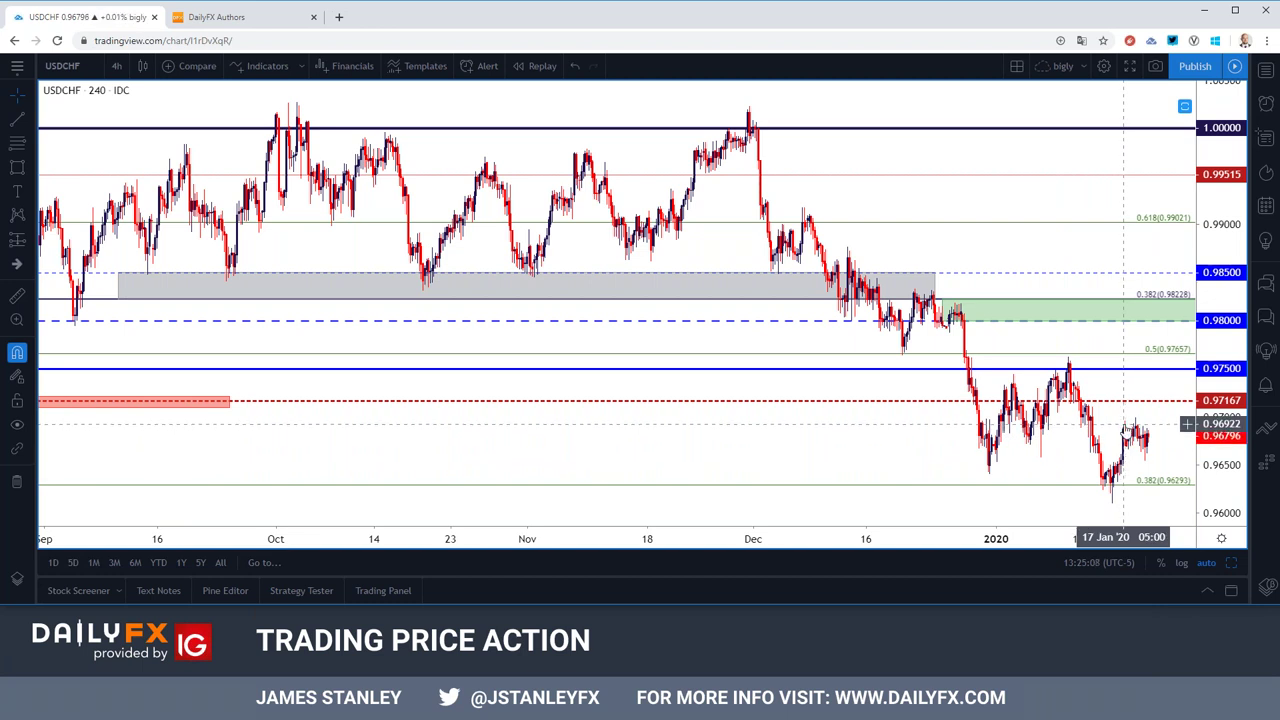
Step: Zoom the 4-hour chart back to September and start replacing the symbol
scroll(1110, 435, "down", 3)
scroll(1029, 463, "down", 2)
scroll(1029, 463, "up", 4)
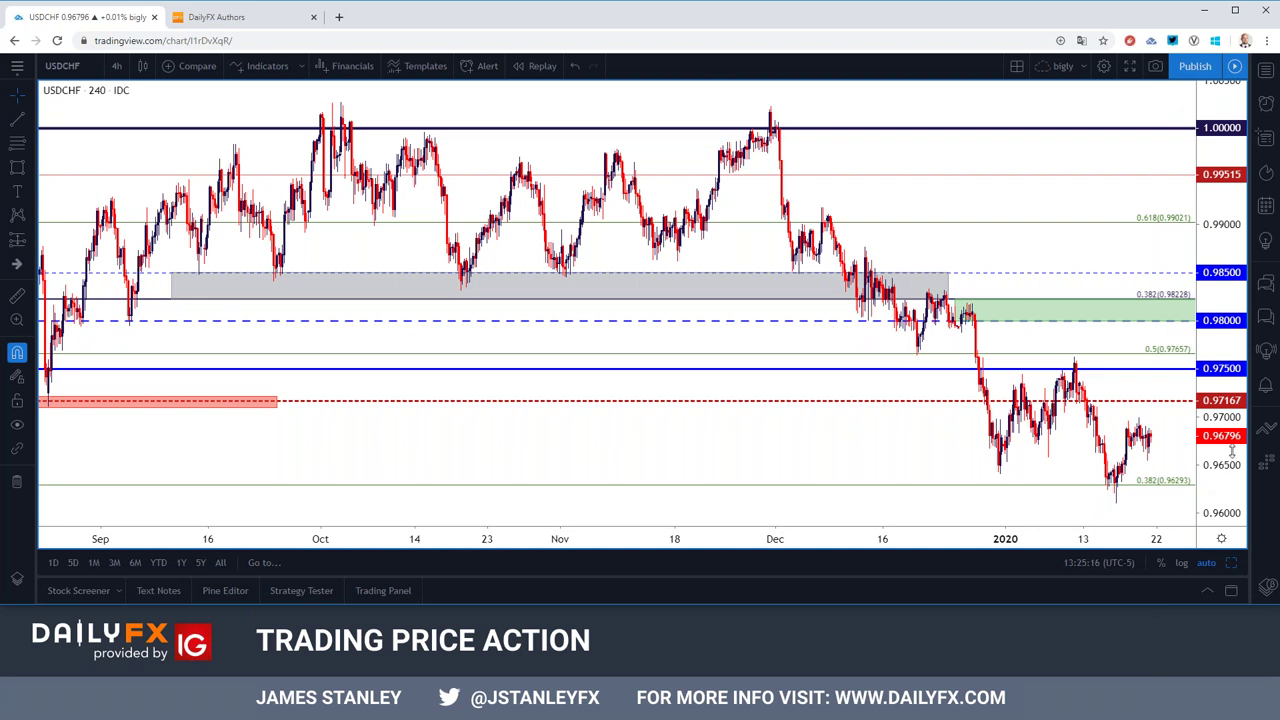
left_click(75, 68)
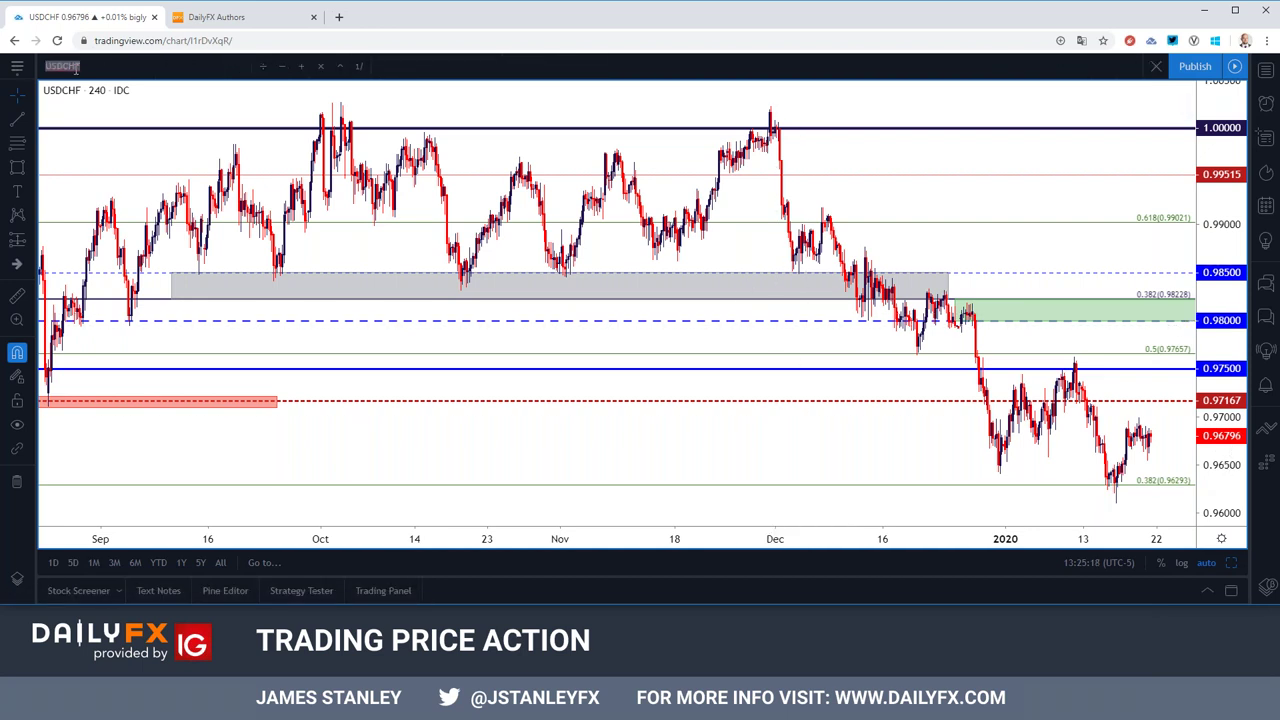
Step: Load the GOLD chart
type("gold")
key("Return")
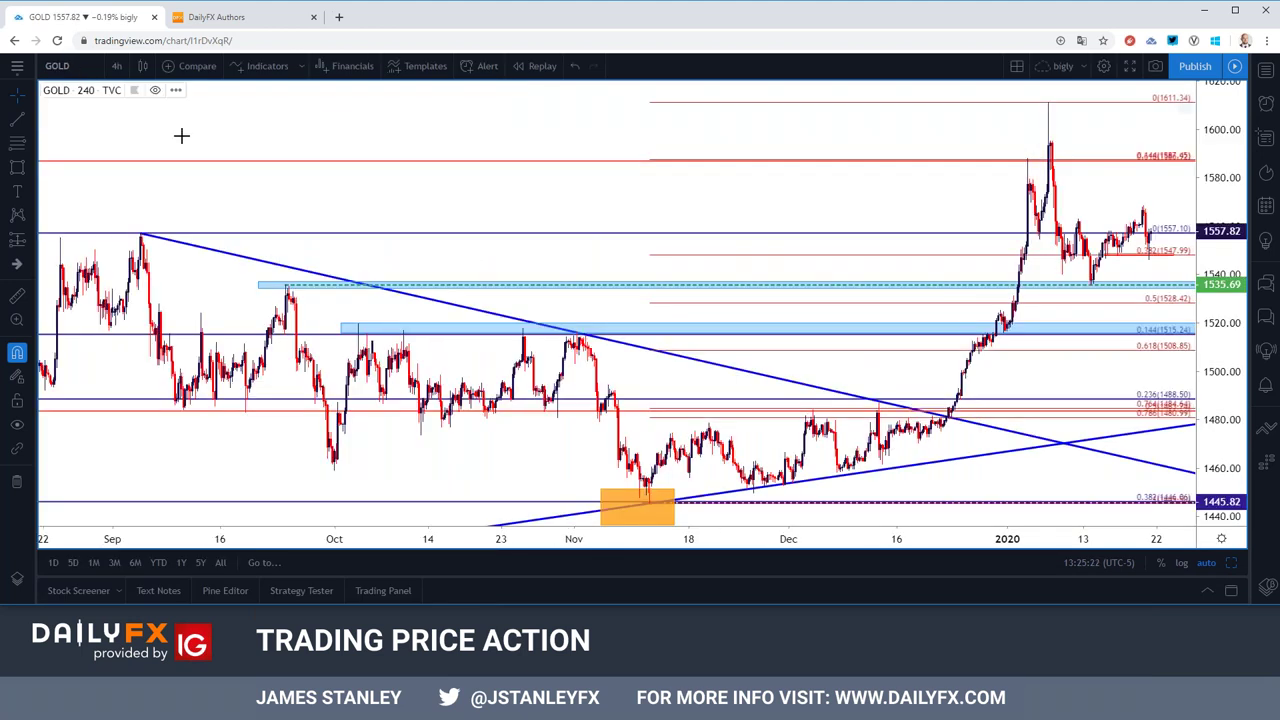
scroll(181, 135, "up", 4)
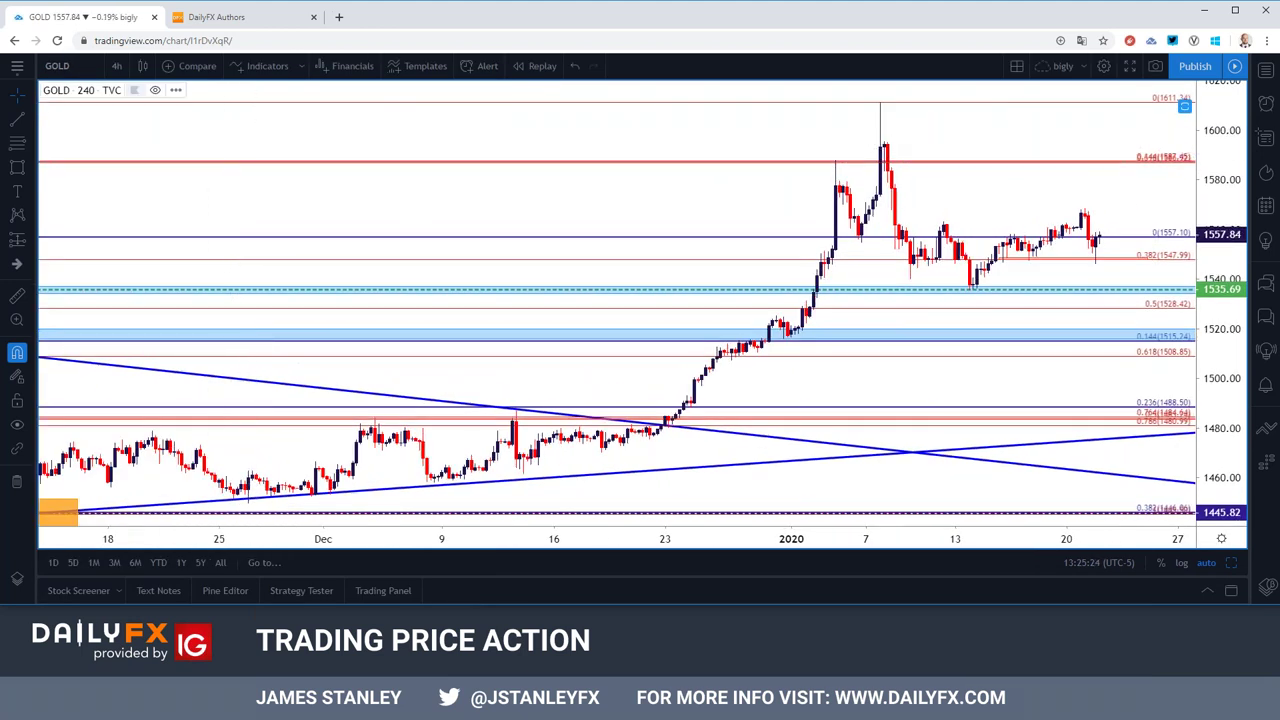
Step: Switch GOLD to daily candles and zoom out to early 2018
left_click(116, 65)
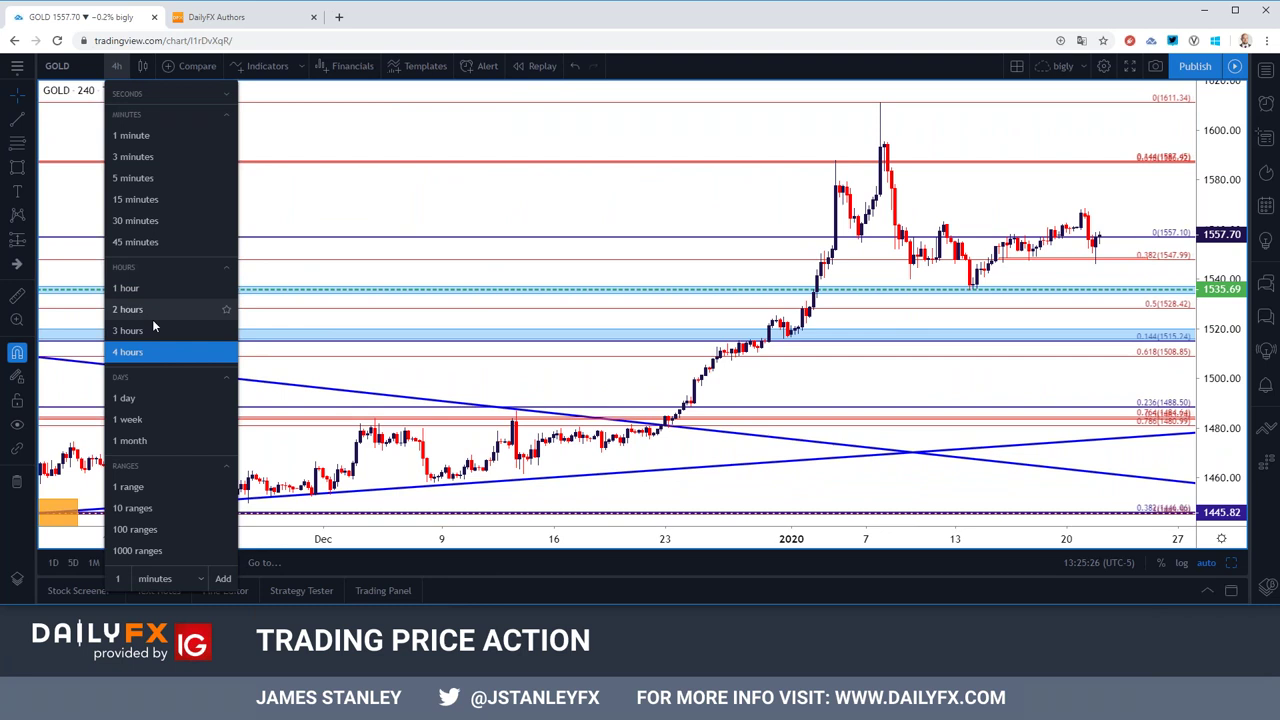
left_click(160, 399)
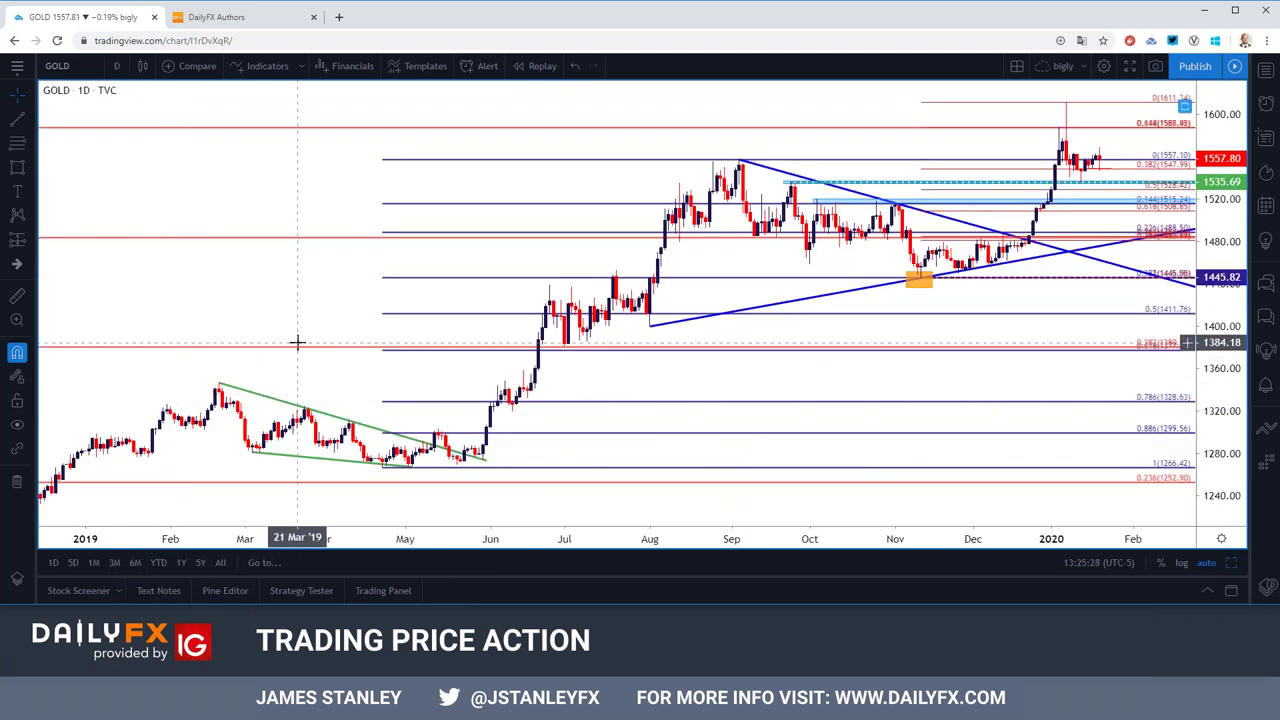
scroll(257, 320, "up", 3)
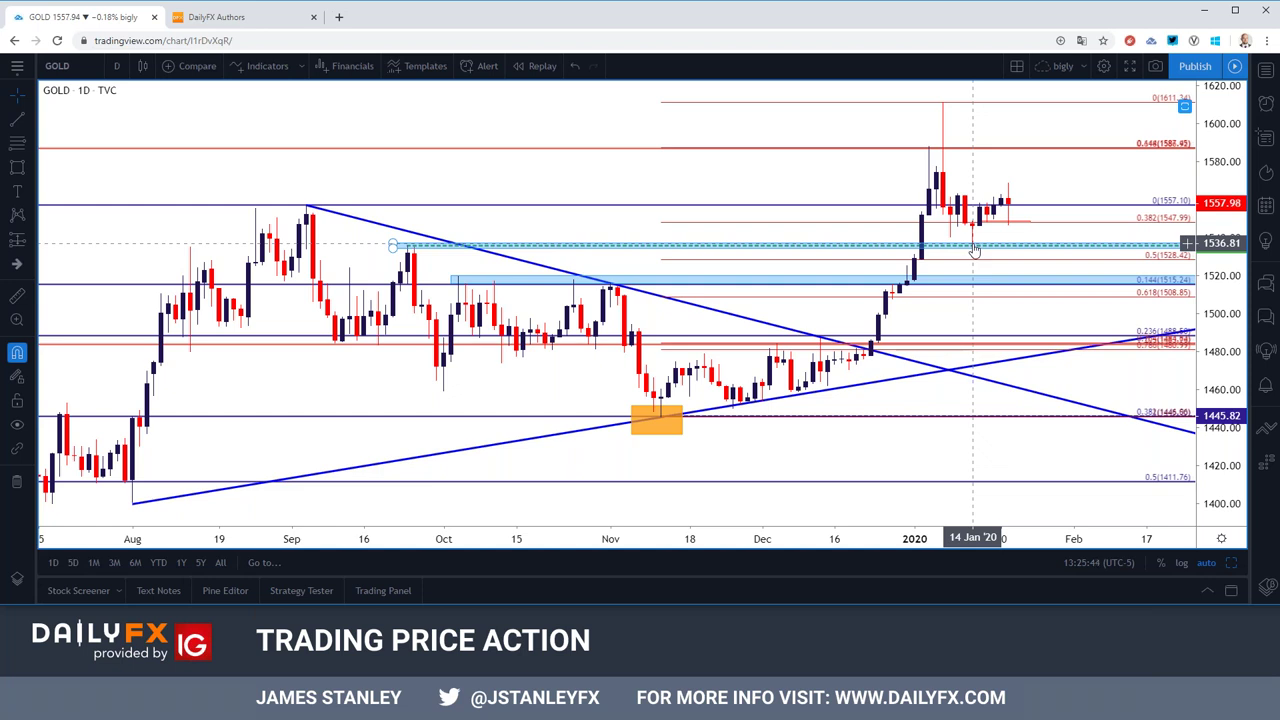
scroll(974, 250, "down", 2)
scroll(843, 236, "down", 3)
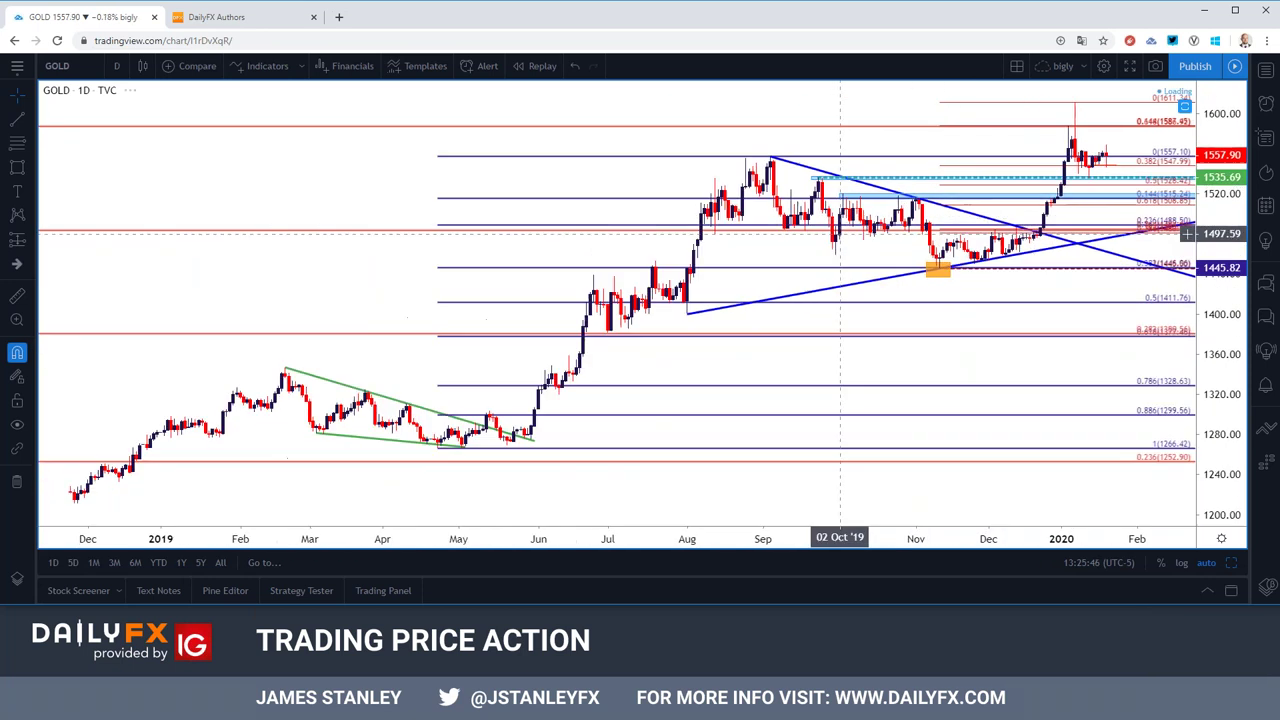
scroll(838, 235, "down", 3)
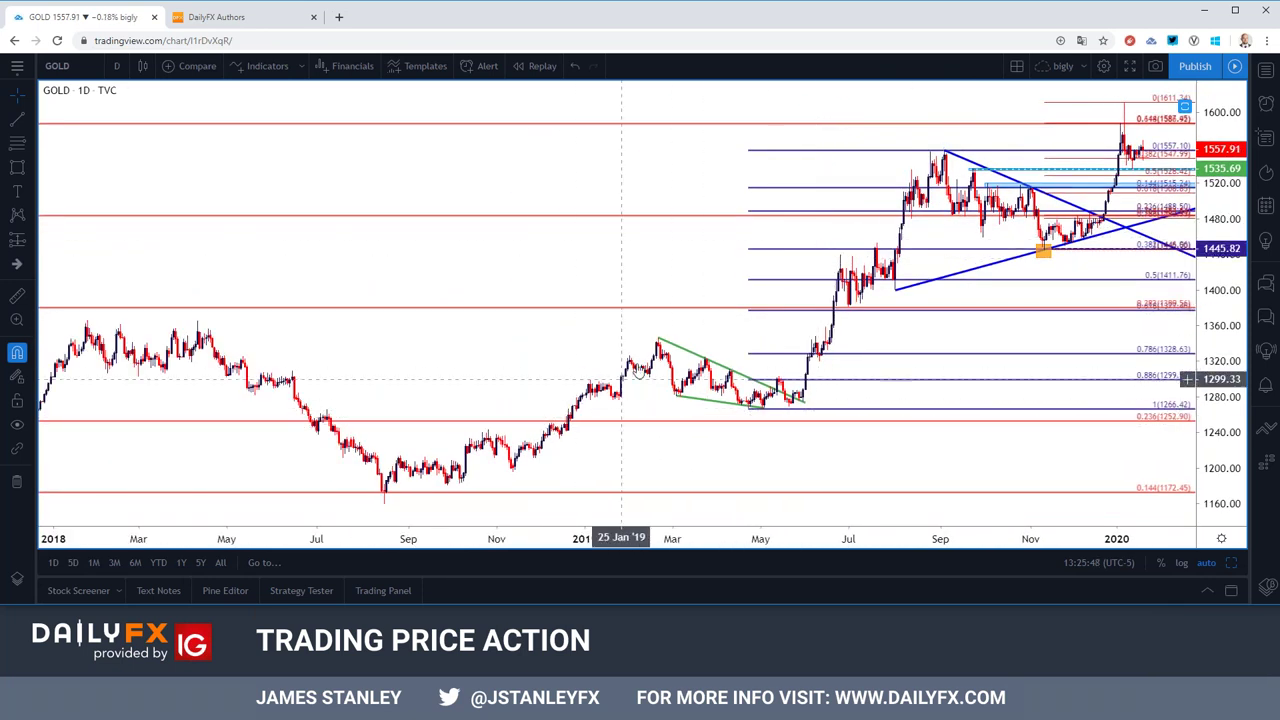
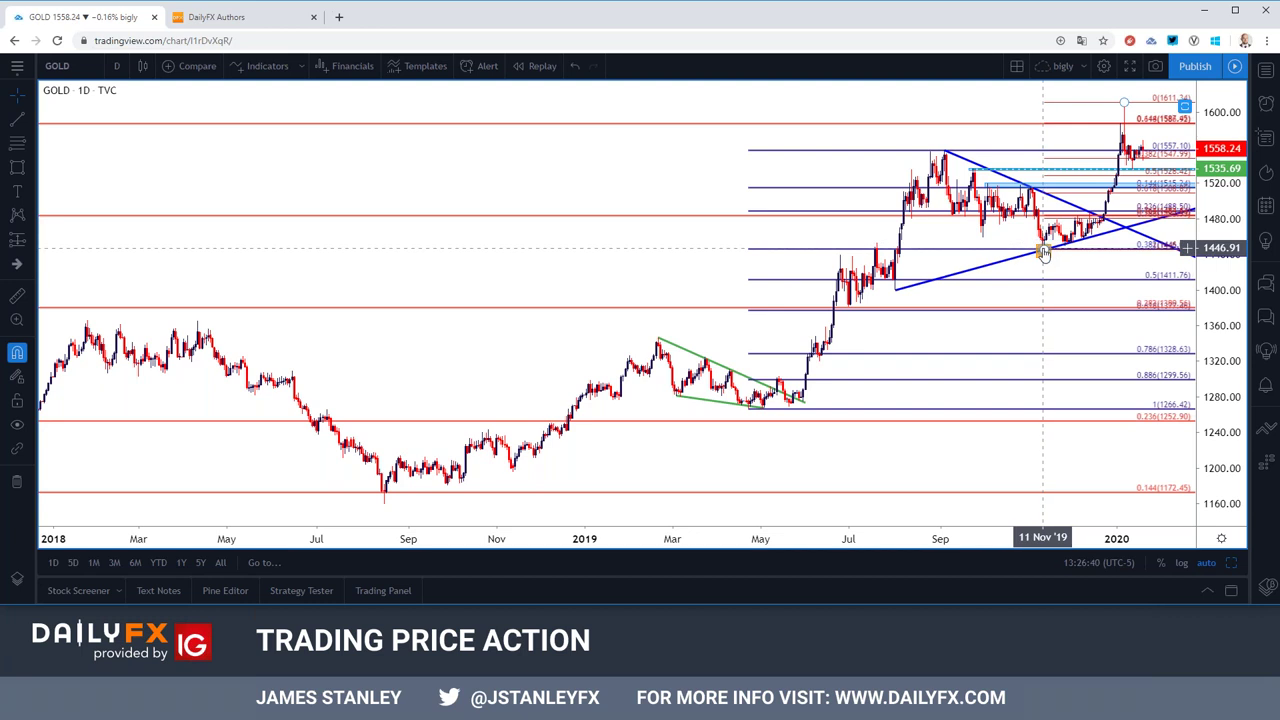
Step: Select the orange zone at the November low and zoom into June 2019–February 2020
left_click(1043, 251)
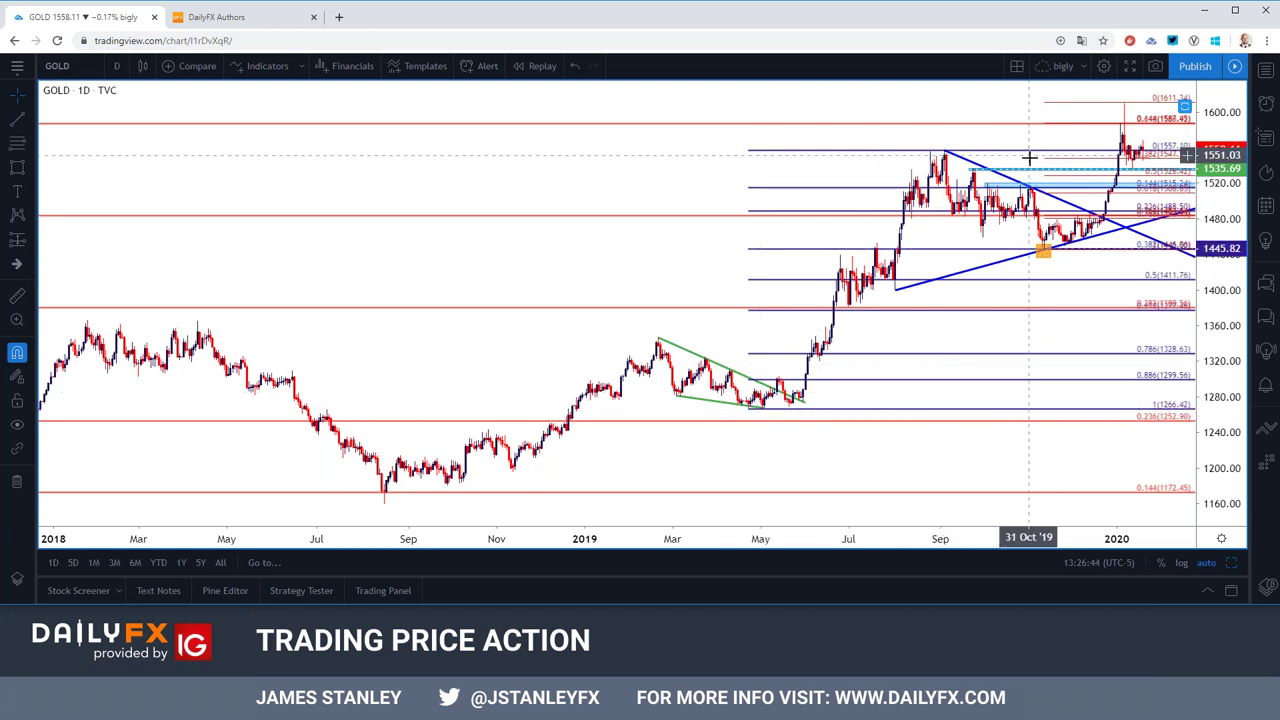
left_click(1043, 252)
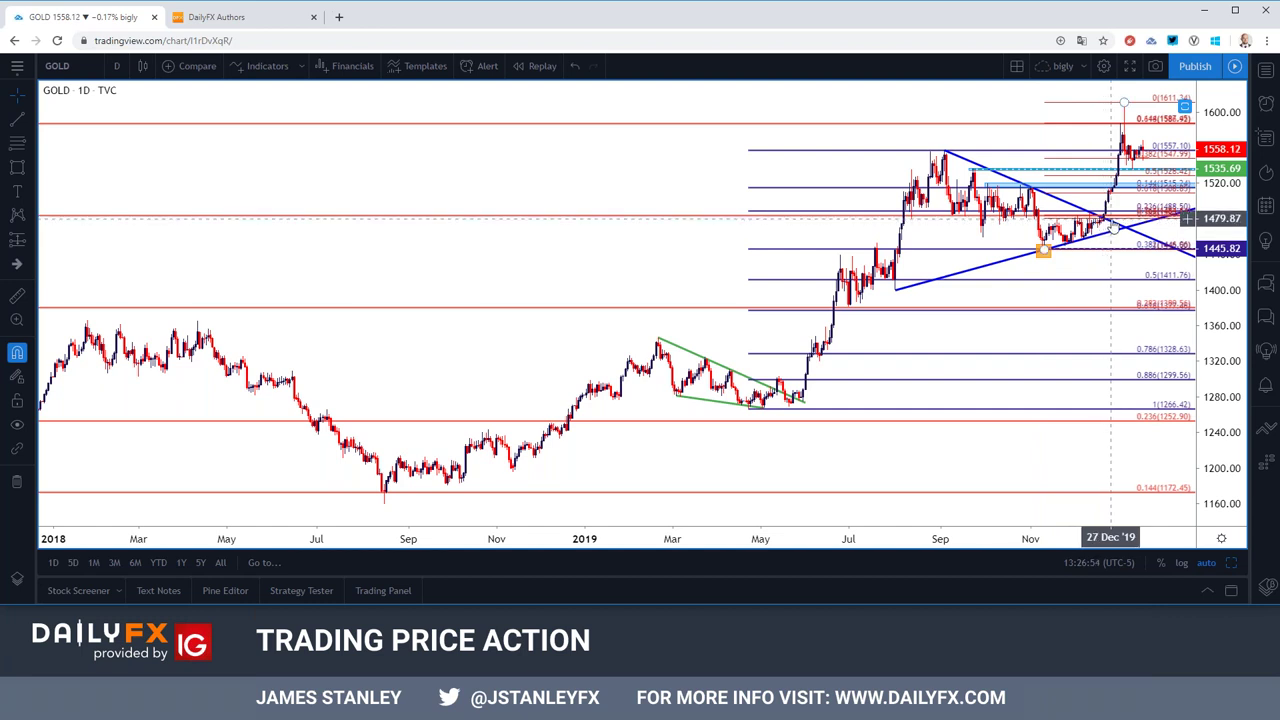
scroll(1115, 228, "up", 5)
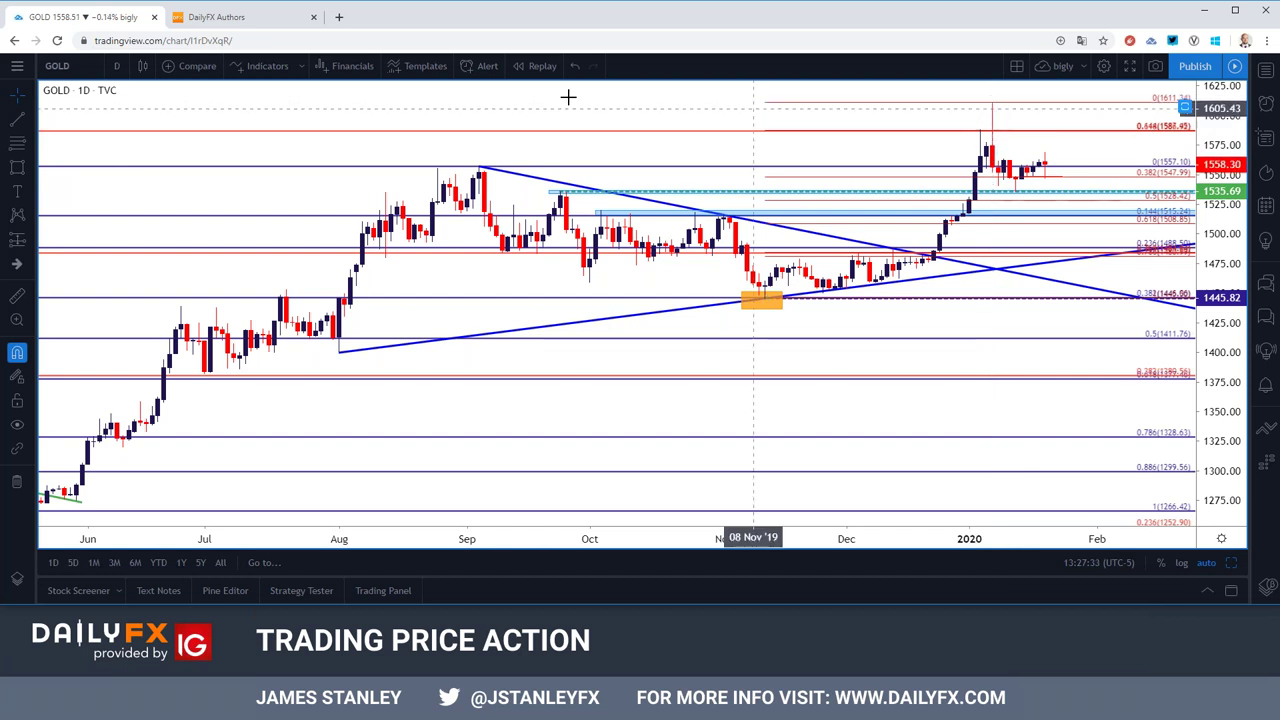
left_click(116, 66)
left_click(128, 351)
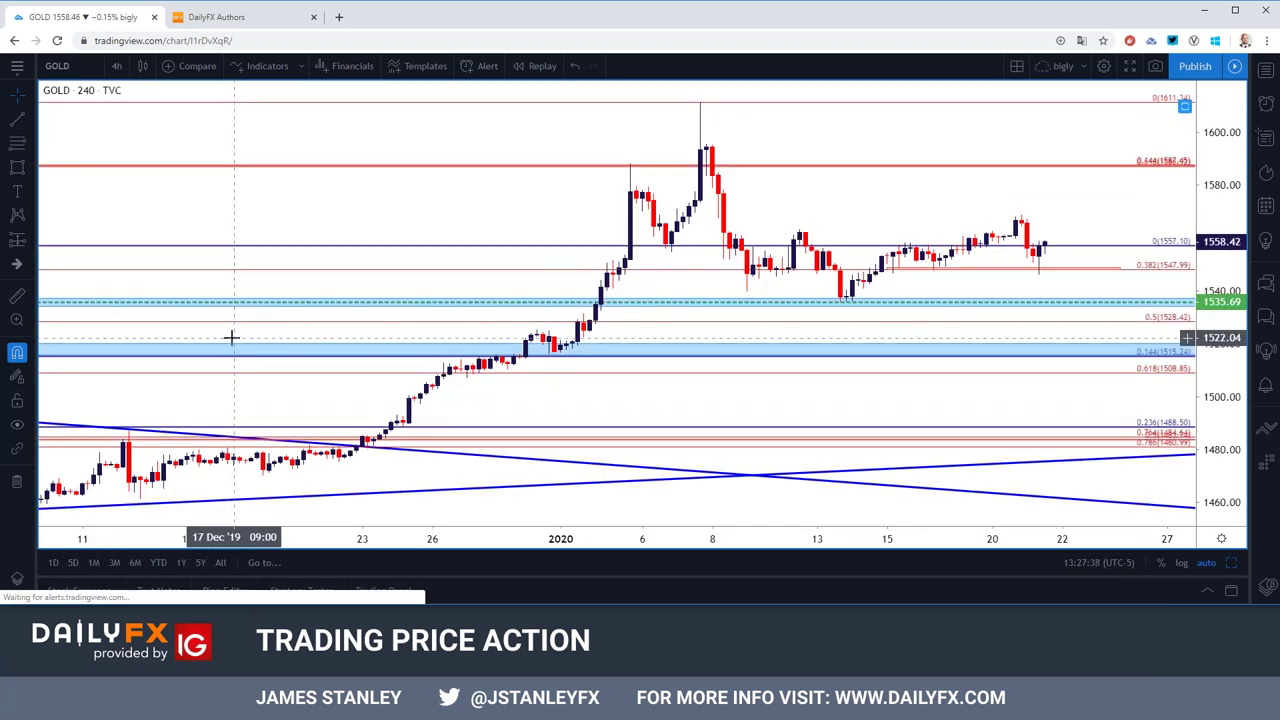
left_click(116, 66)
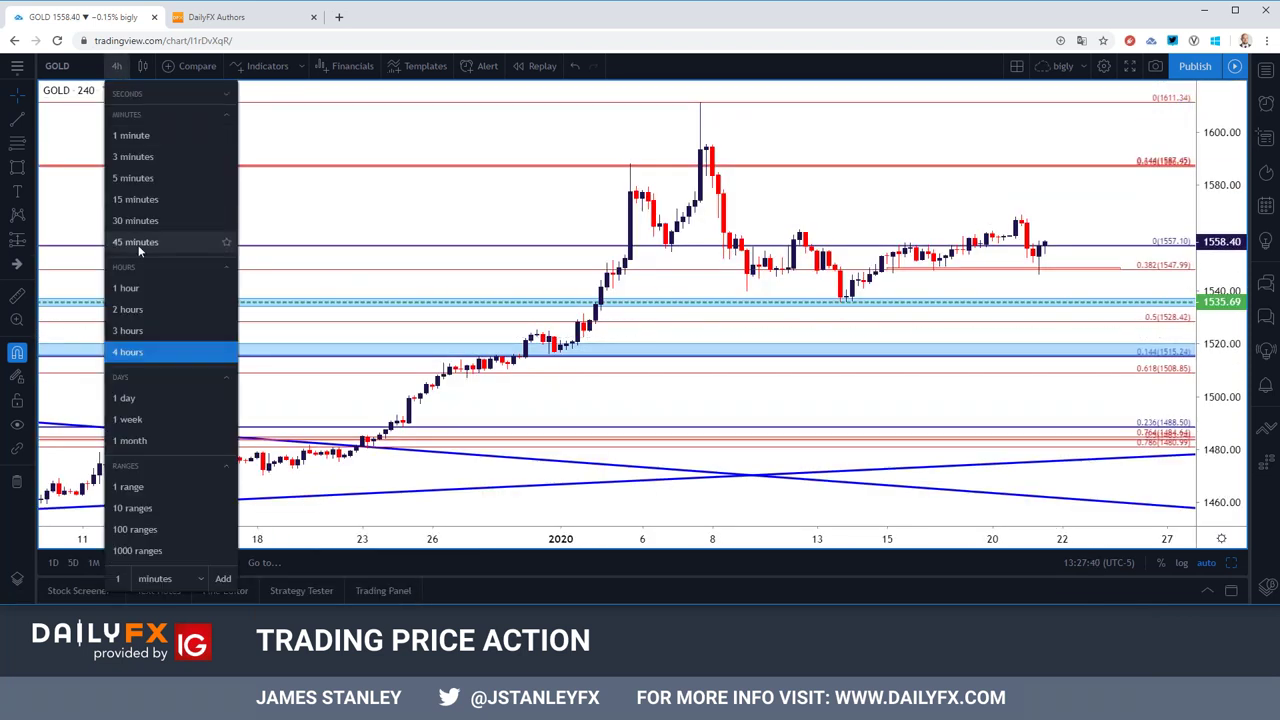
left_click(130, 287)
scroll(495, 345, "down", 5)
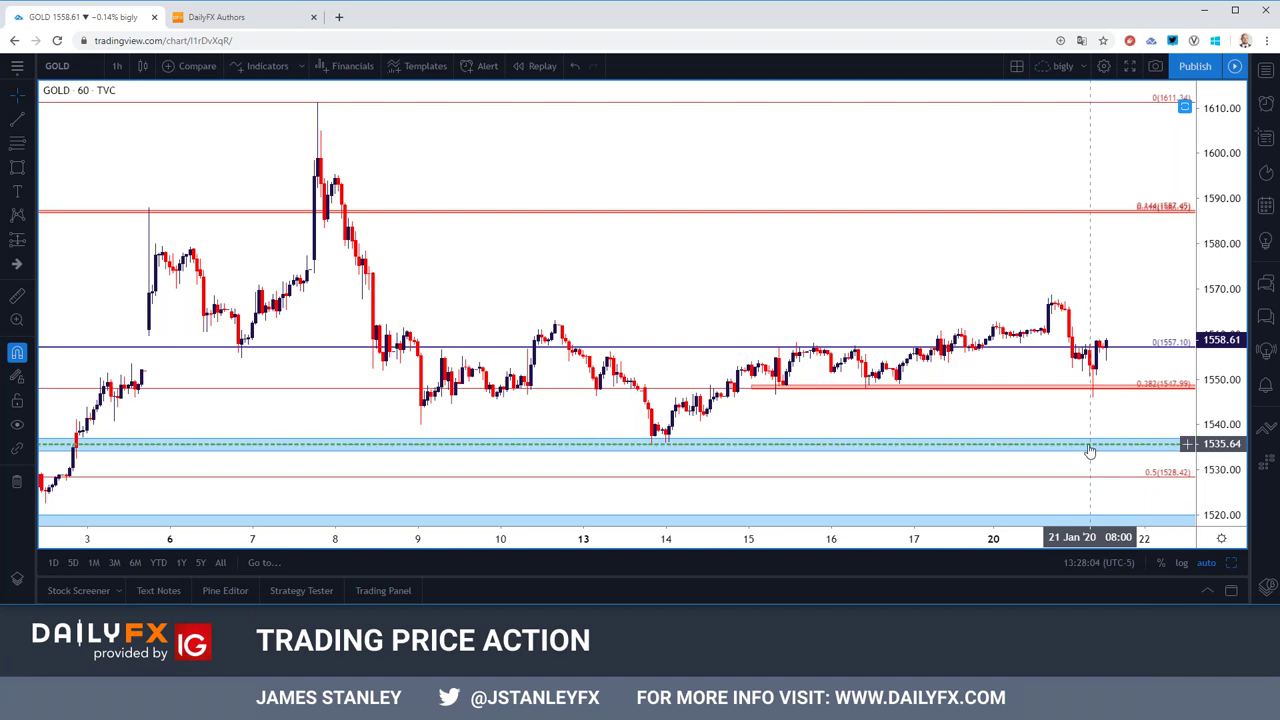
scroll(1089, 450, "up", 3)
scroll(1089, 448, "down", 1)
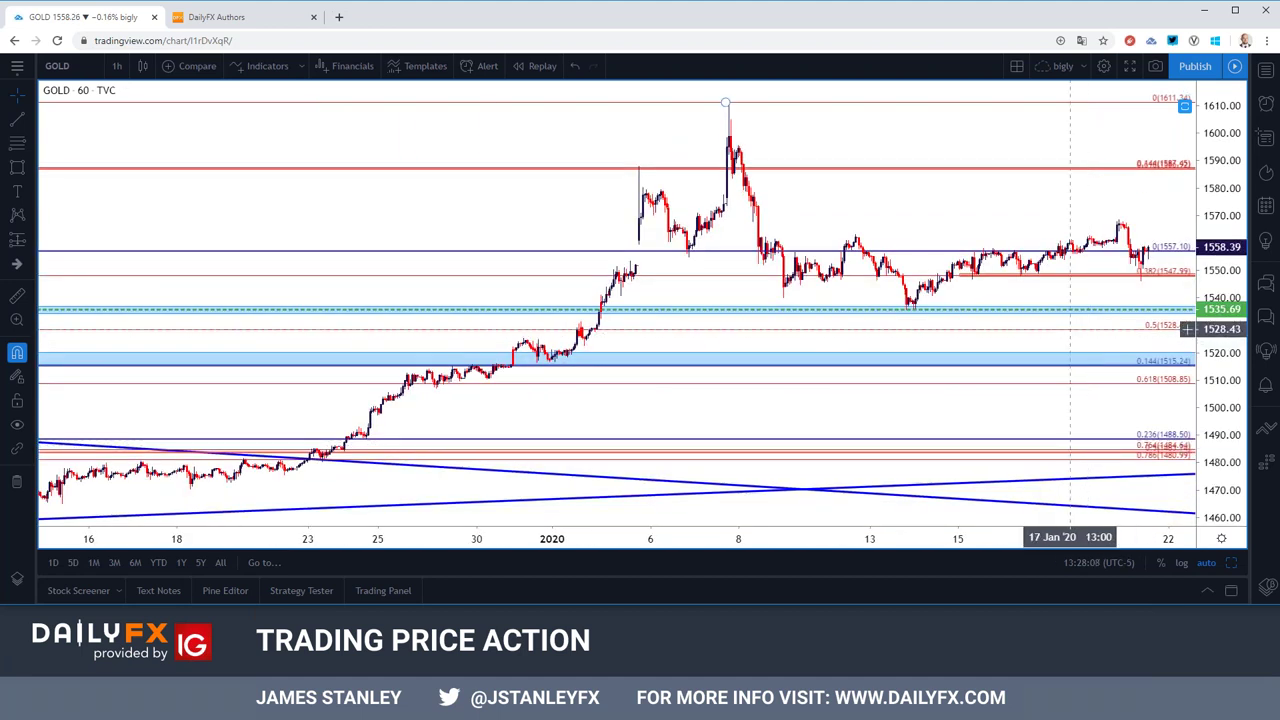
scroll(1070, 329, "down", 3)
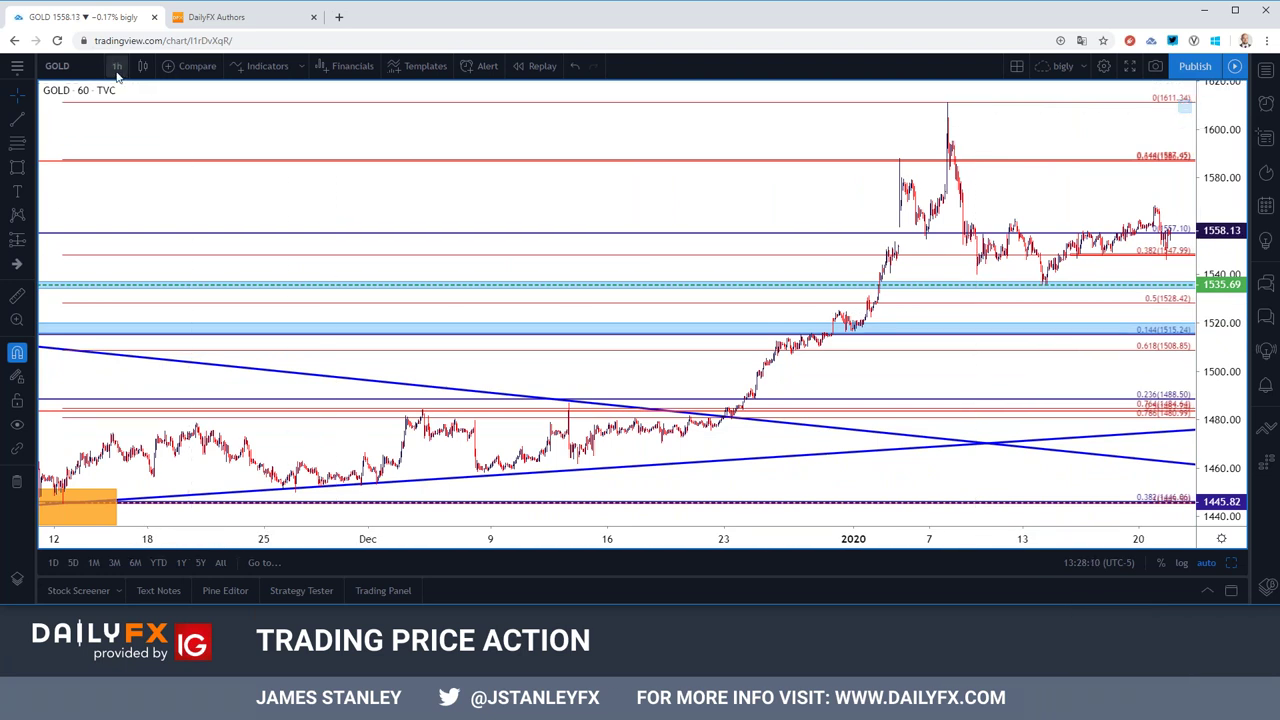
left_click(116, 68)
left_click(137, 397)
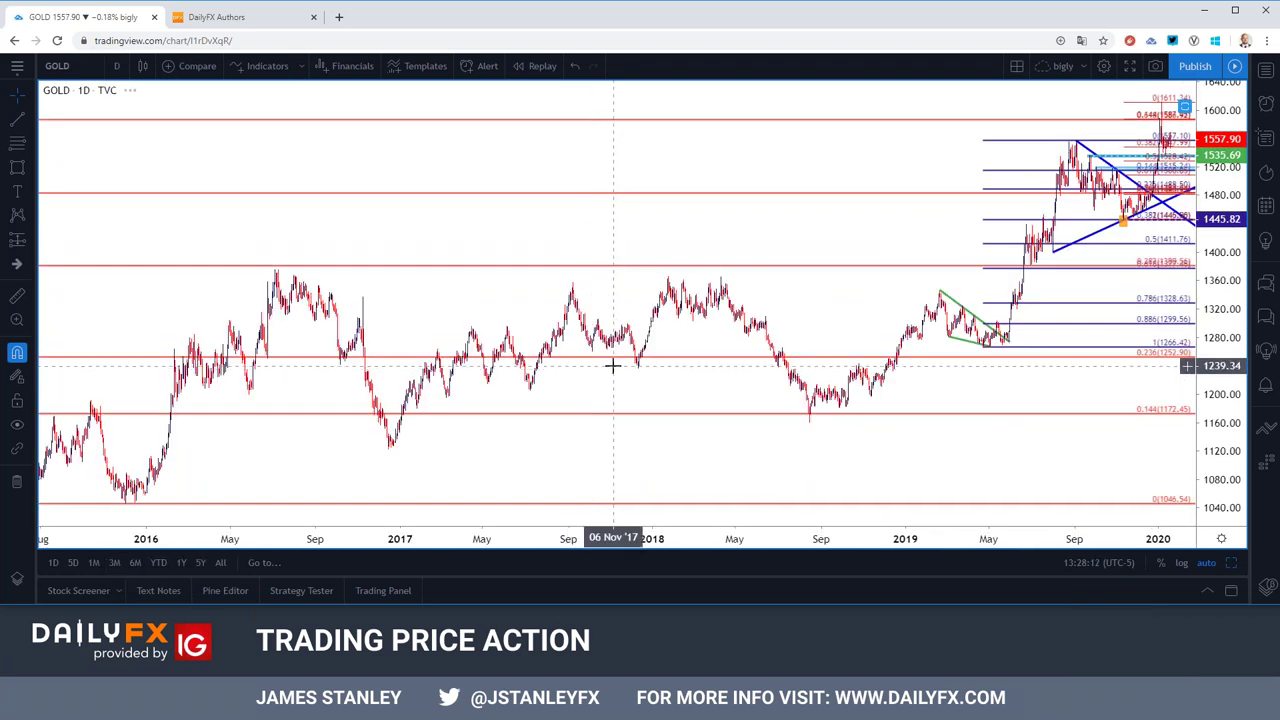
Step: Switch the gold chart to 4-hour candles and zoom to show October through January
scroll(600, 370, "up", 6)
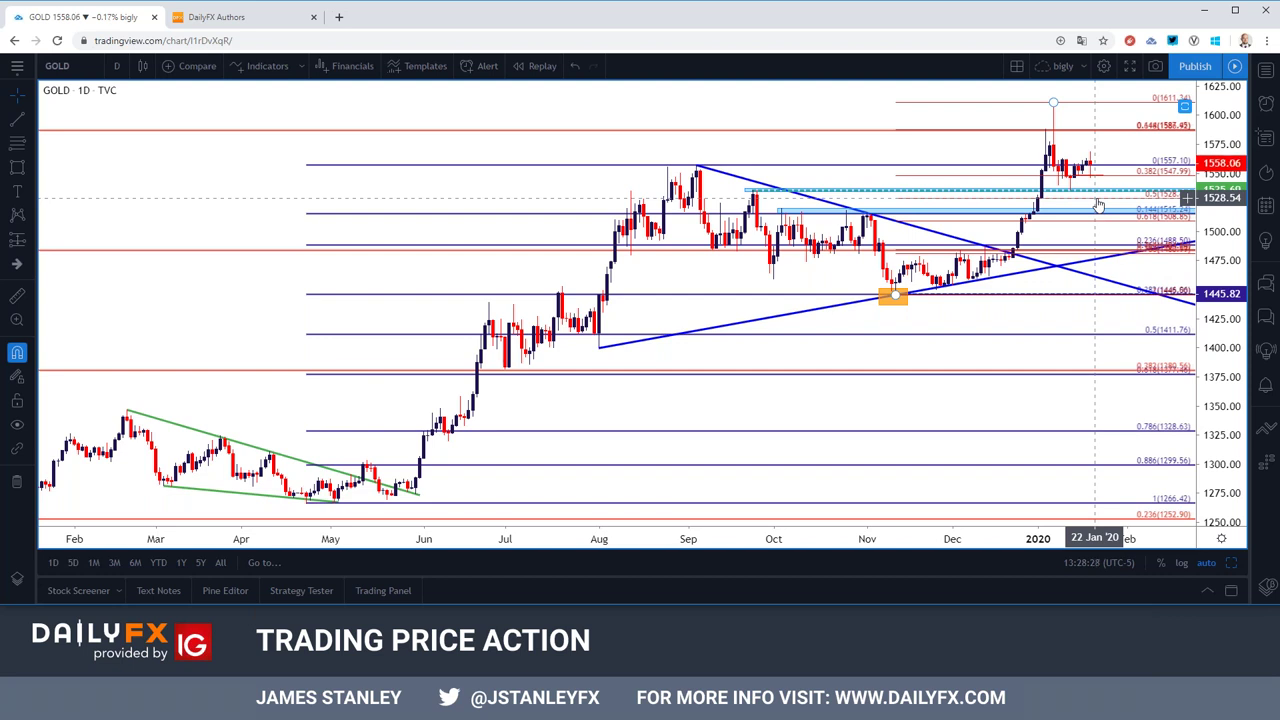
left_click(116, 66)
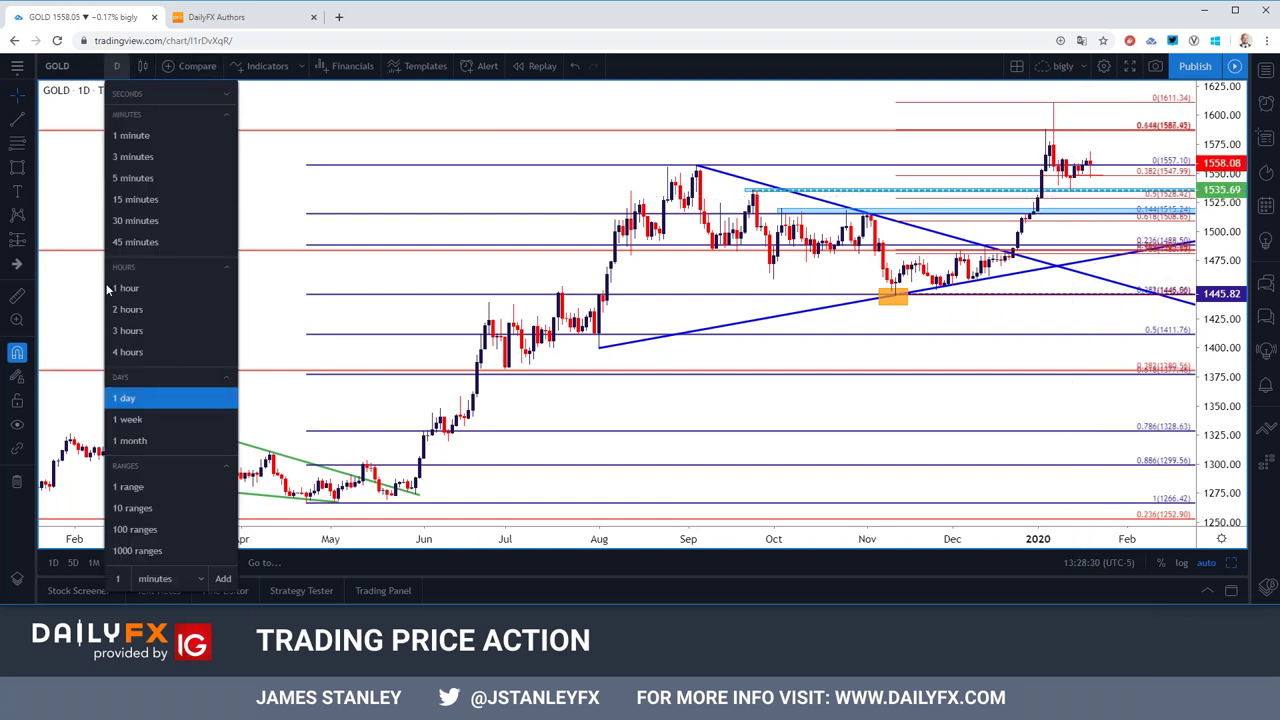
left_click(128, 352)
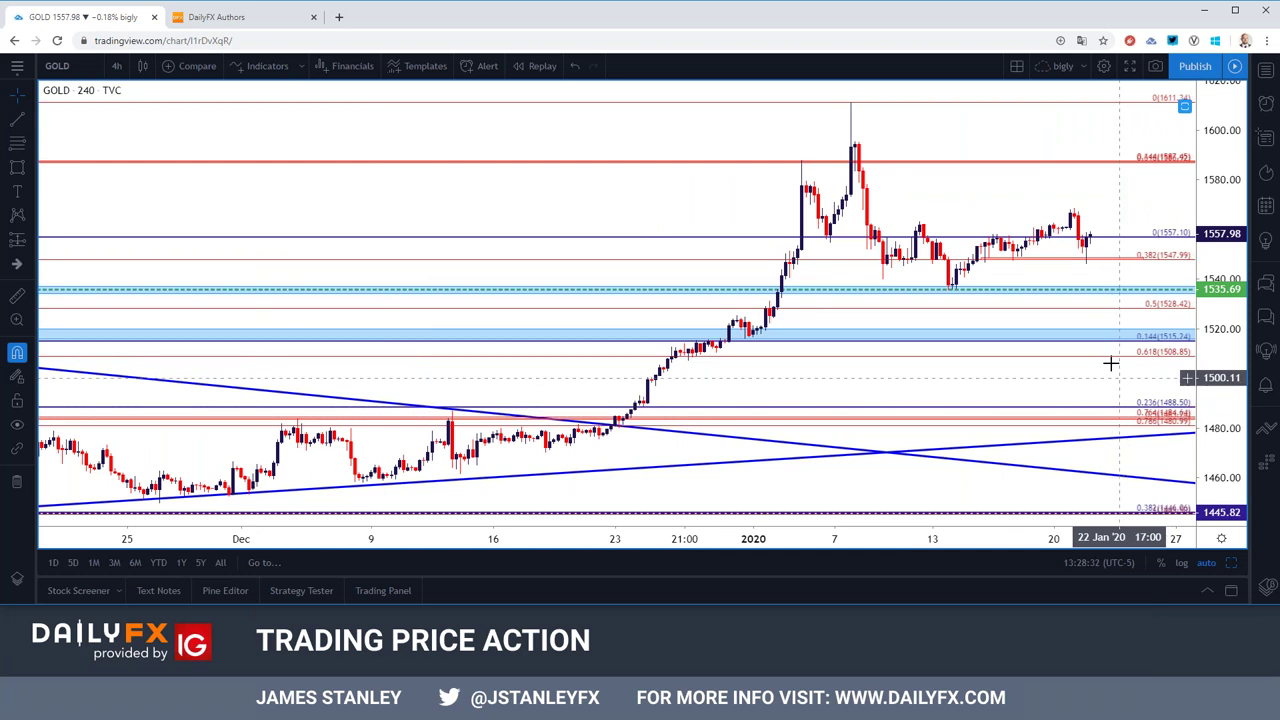
scroll(1040, 346, "down", 5)
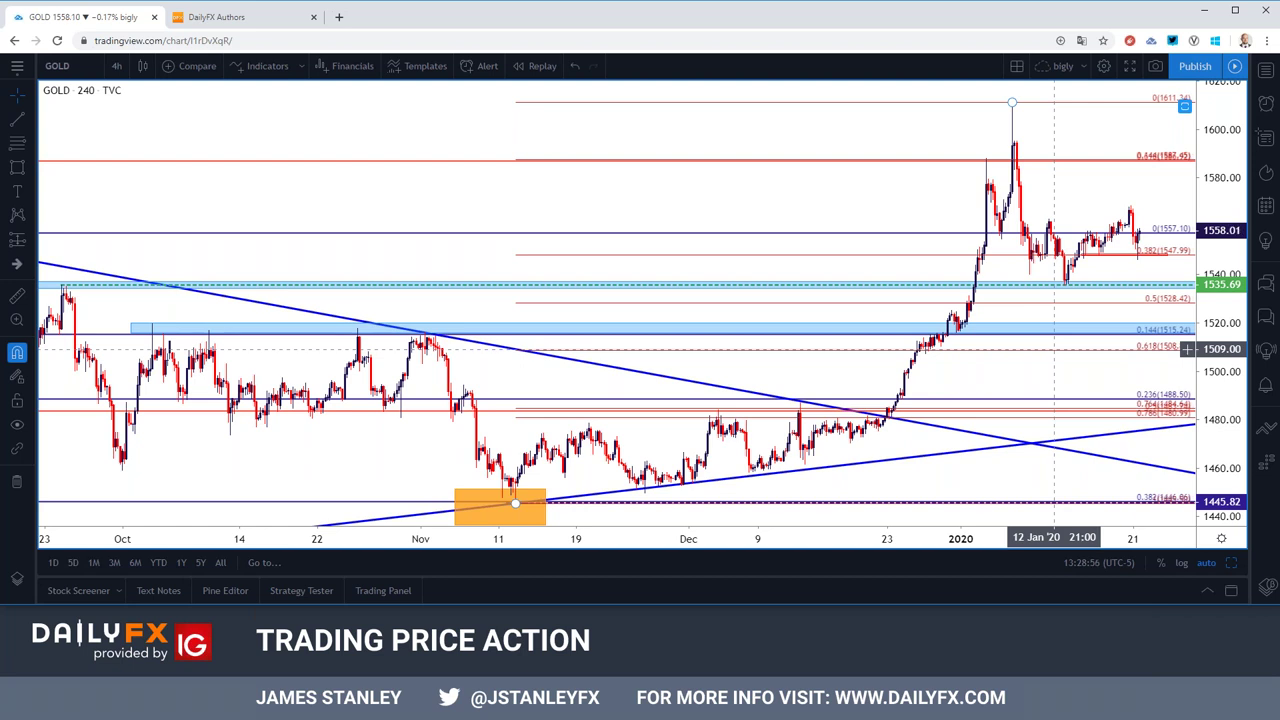
scroll(990, 290, "down", 3)
scroll(955, 270, "up", 3)
scroll(937, 268, "up", 1)
left_click(116, 66)
Step: Change the charted symbol from gold to USOIL
left_click(94, 66)
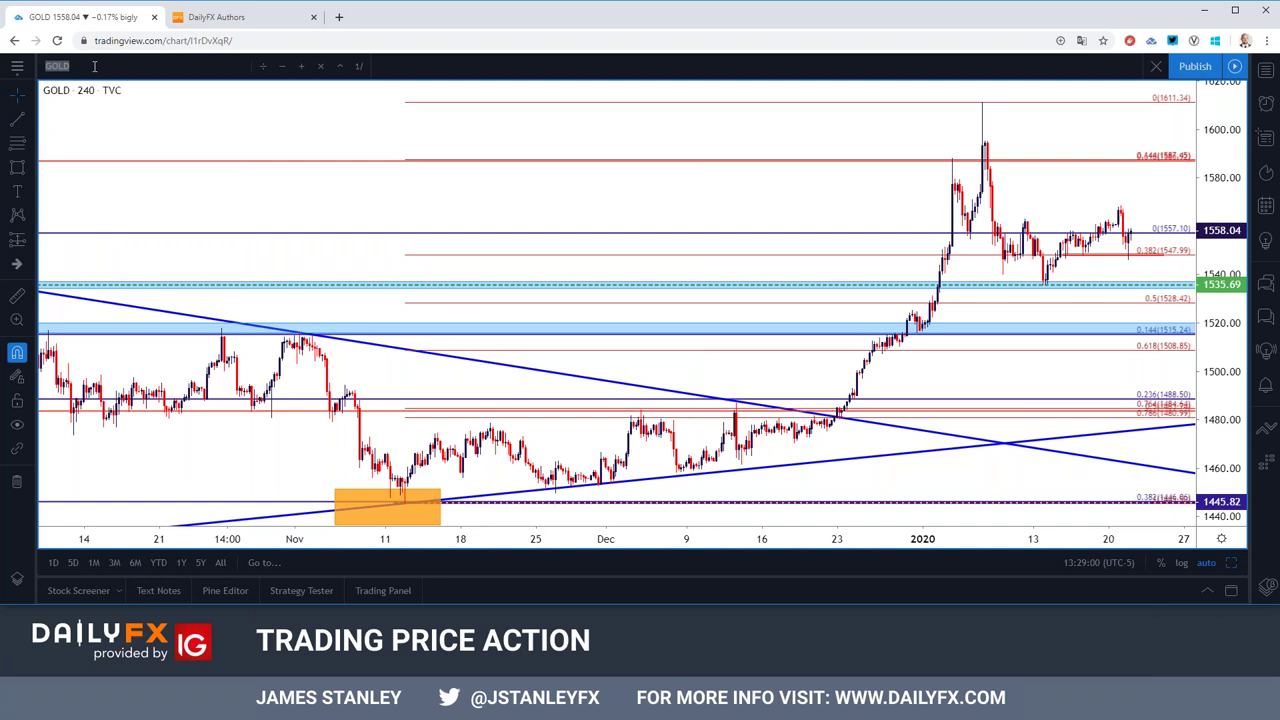
type("OI")
key("BackSpace")
key("BackSpace")
key("BackSpace")
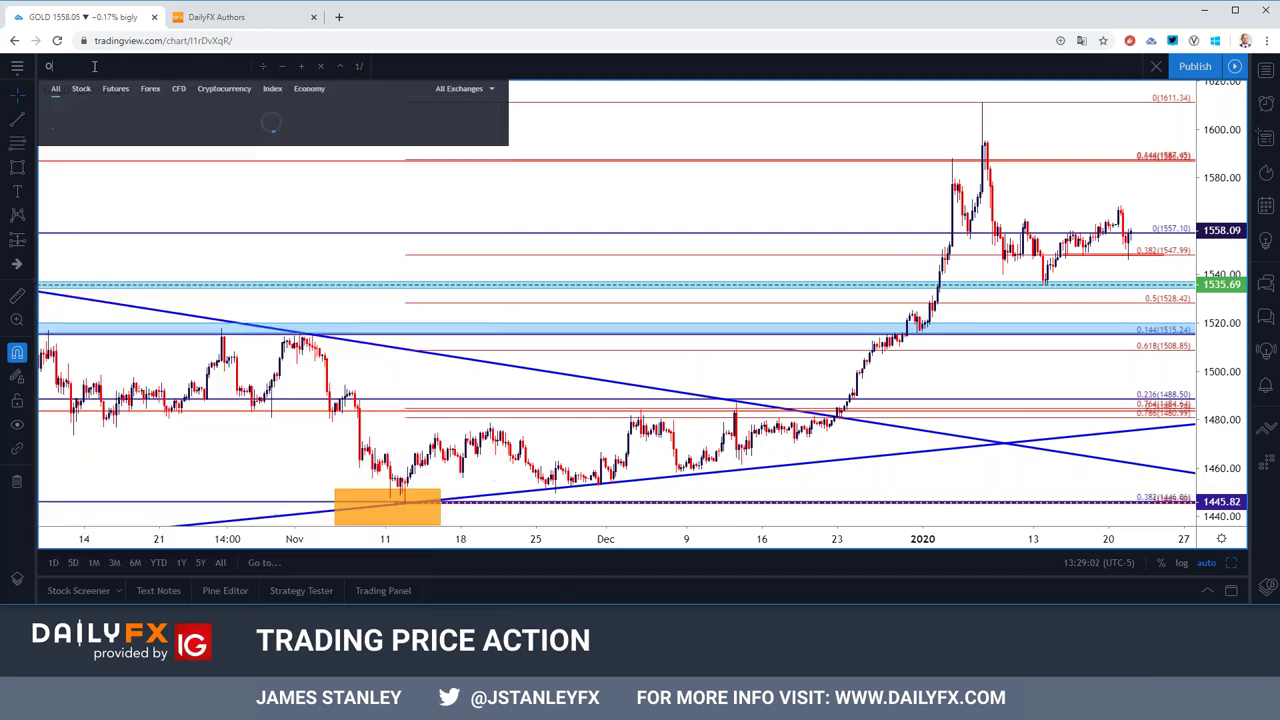
type("USOIL")
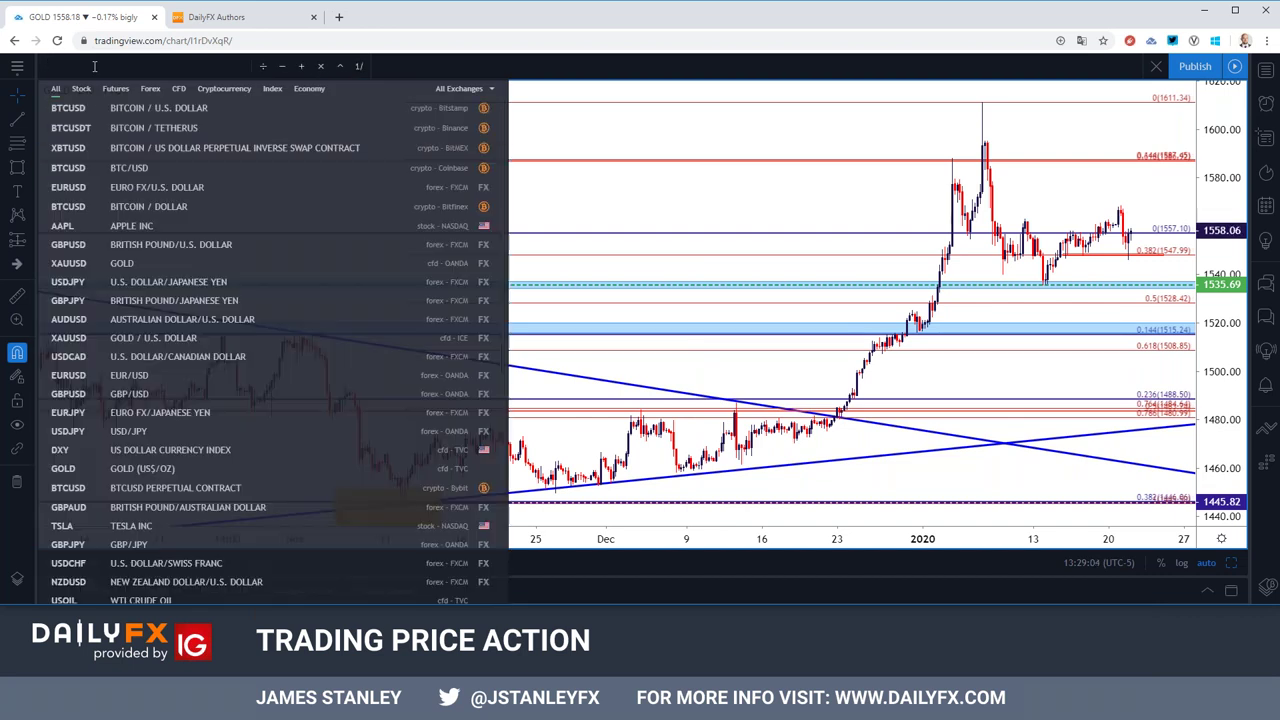
key("Return")
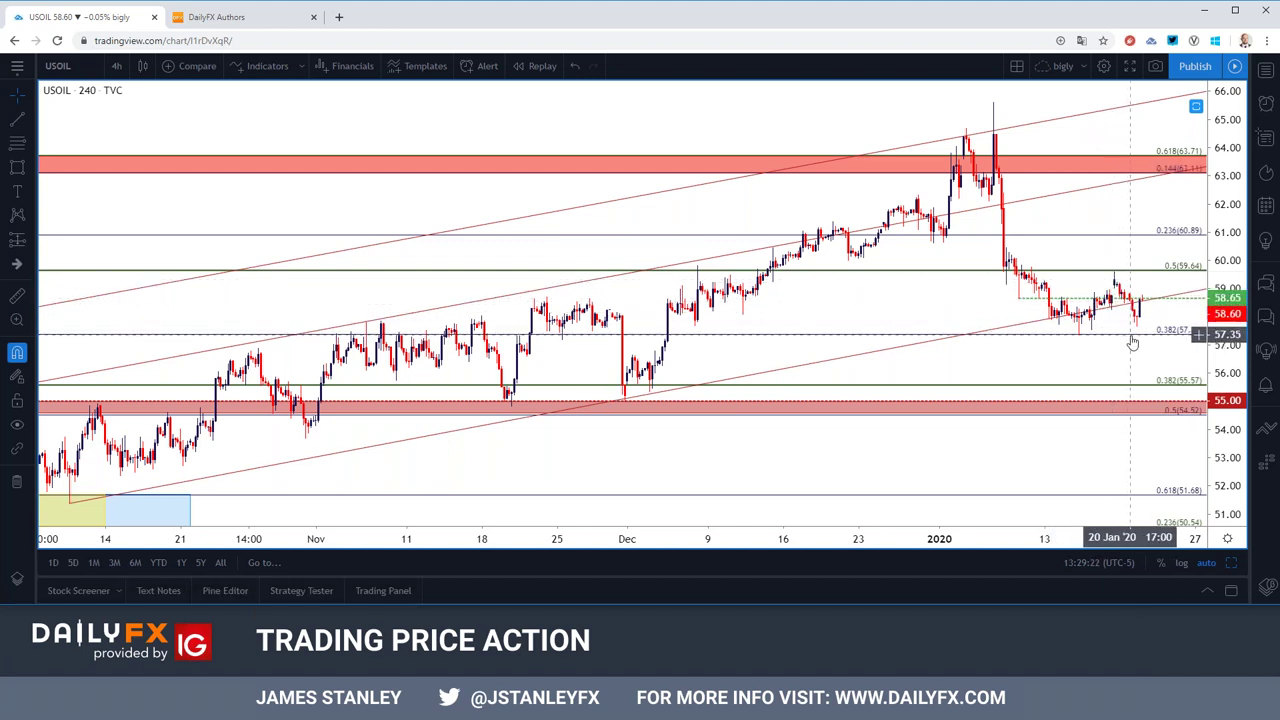
Step: Set the USOIL chart to 1-day candles
left_click(116, 70)
left_click(116, 398)
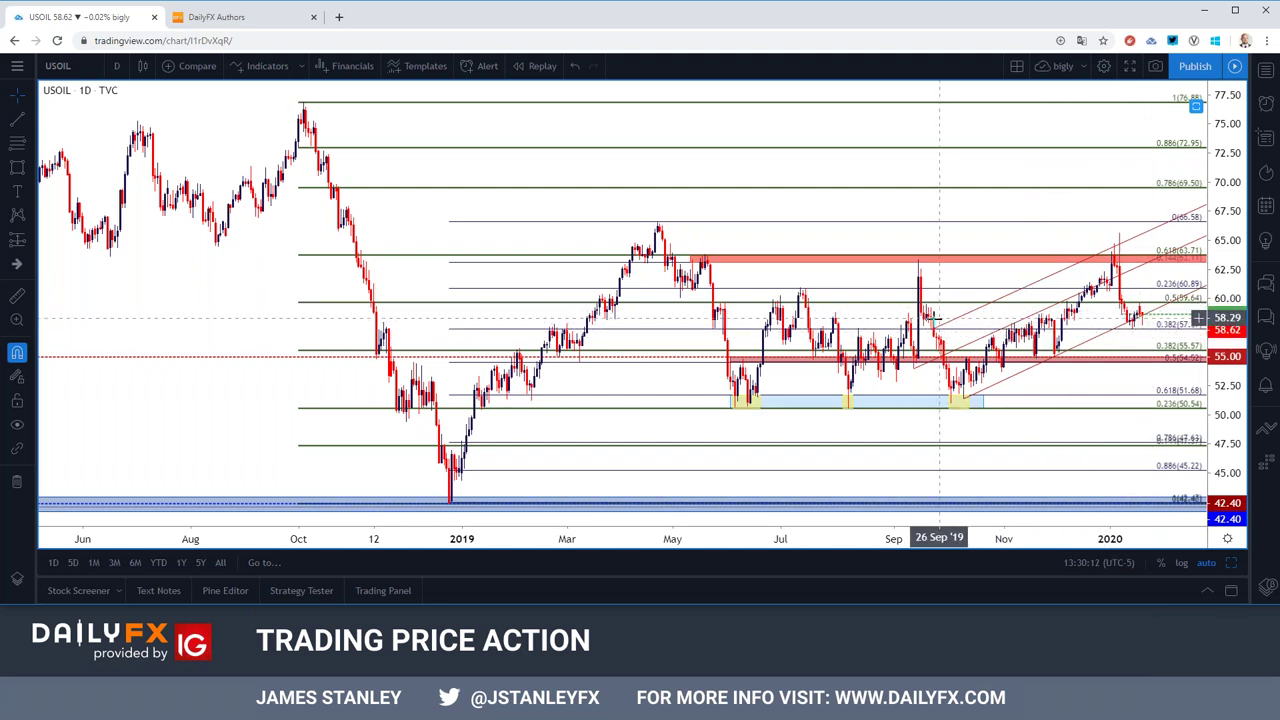
scroll(900, 300, "down", 2)
Step: Load GBPCAD by correcting the GBPUSD symbol search to GBPCAD
scroll(886, 269, "up", 5)
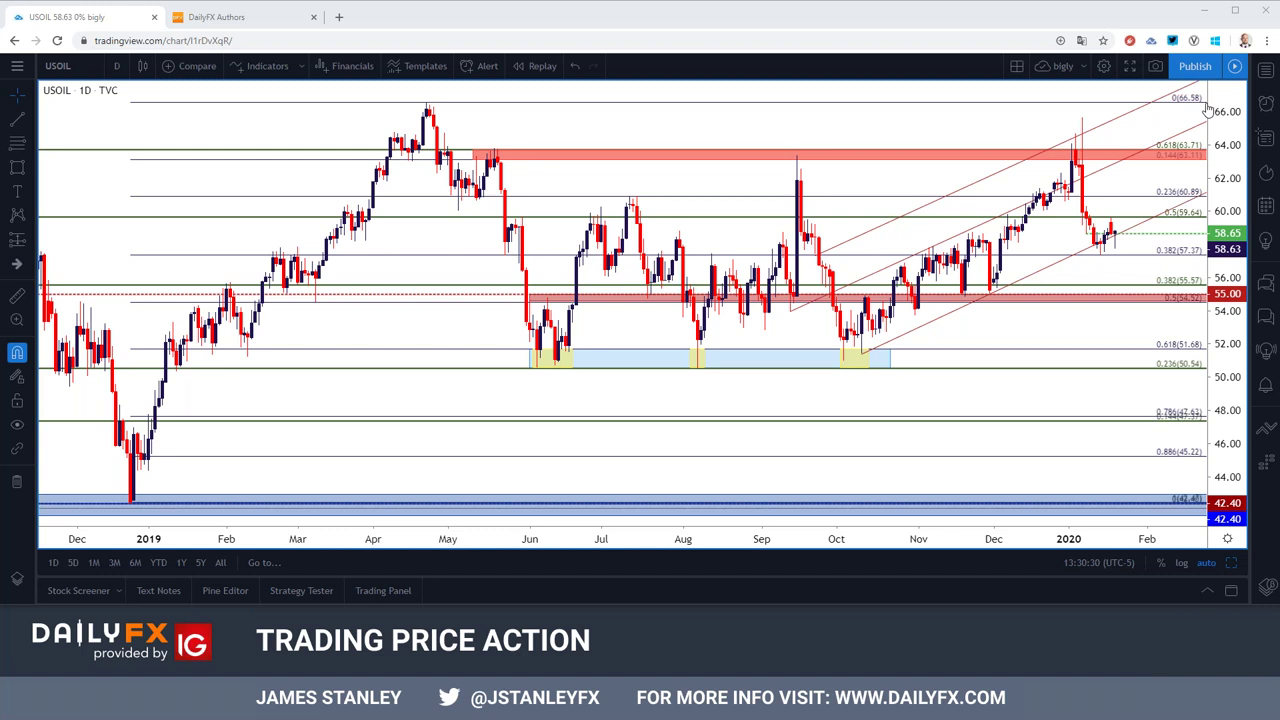
left_click(87, 68)
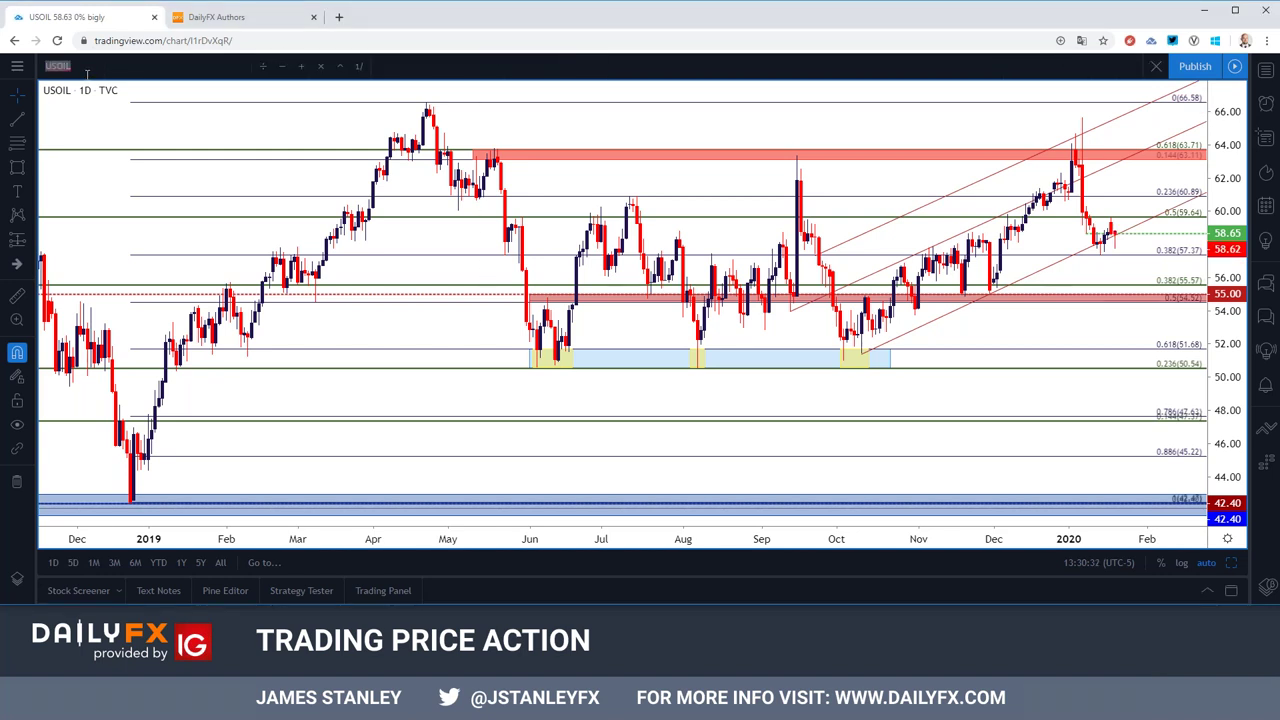
type("GBPUSD")
key("BackSpace")
key("BackSpace")
key("BackSpace")
type("CAD")
key("Return")
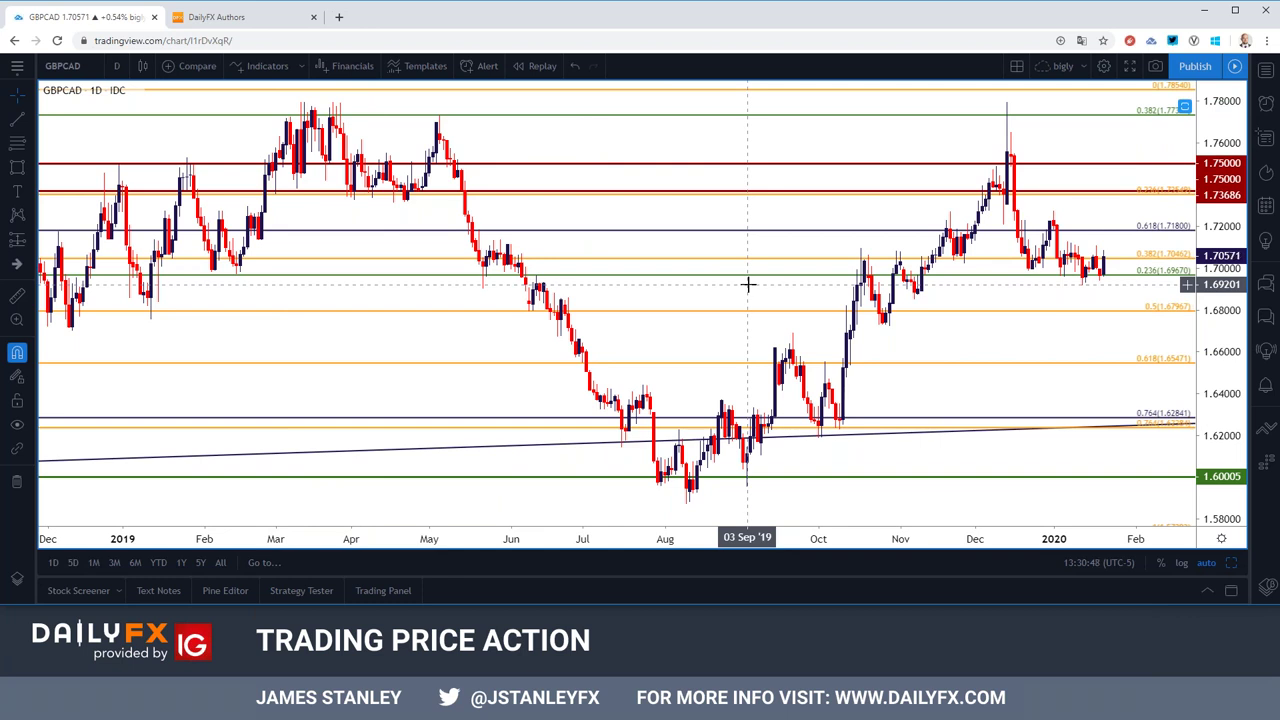
left_click(120, 67)
left_click(134, 354)
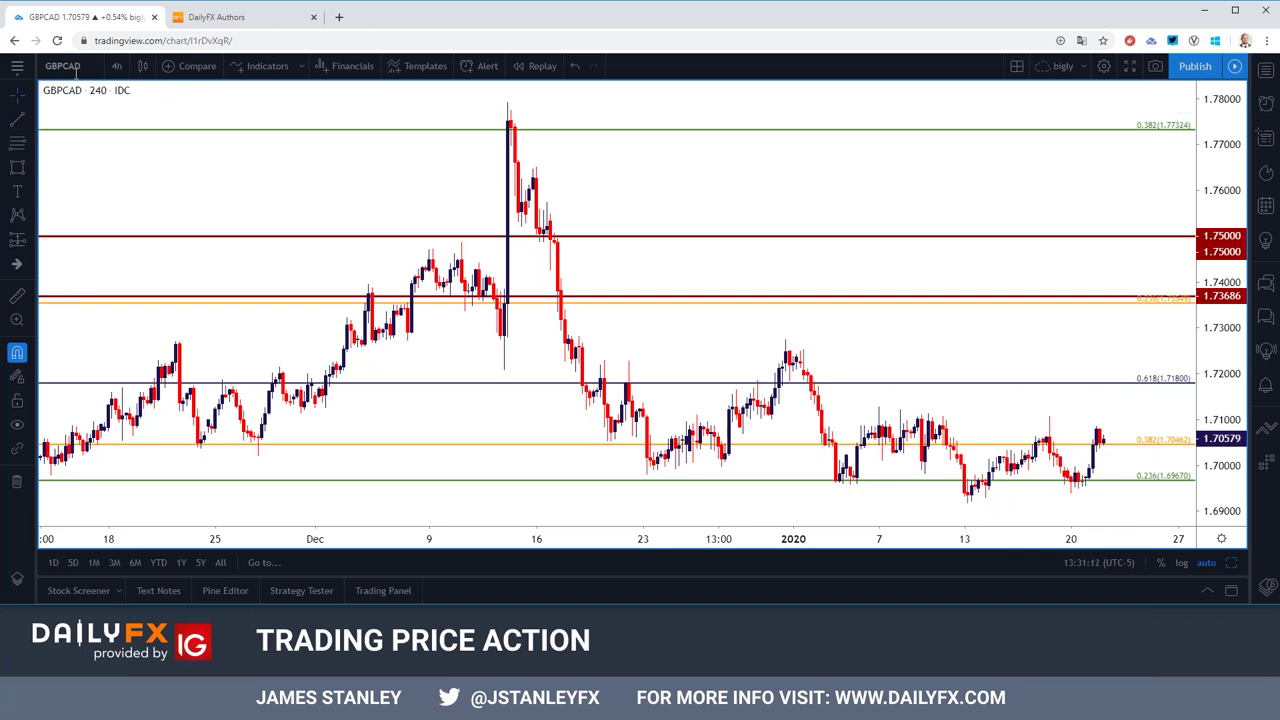
left_click(116, 66)
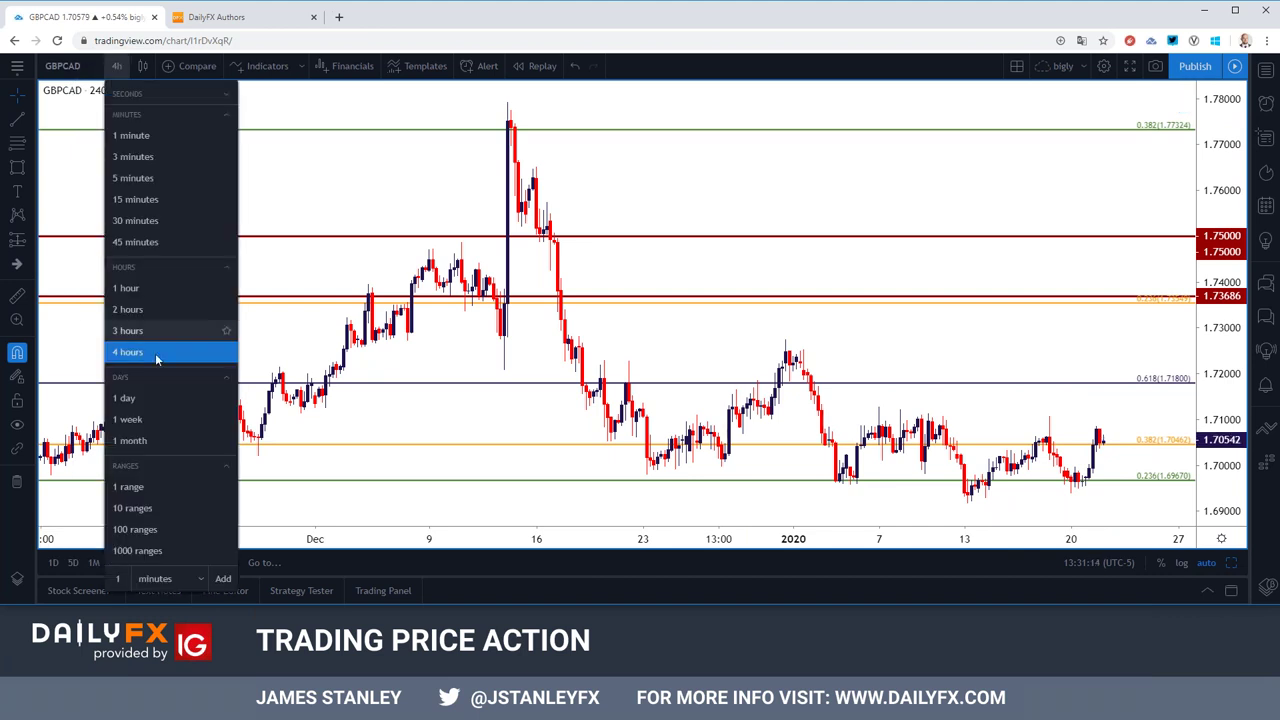
left_click(151, 293)
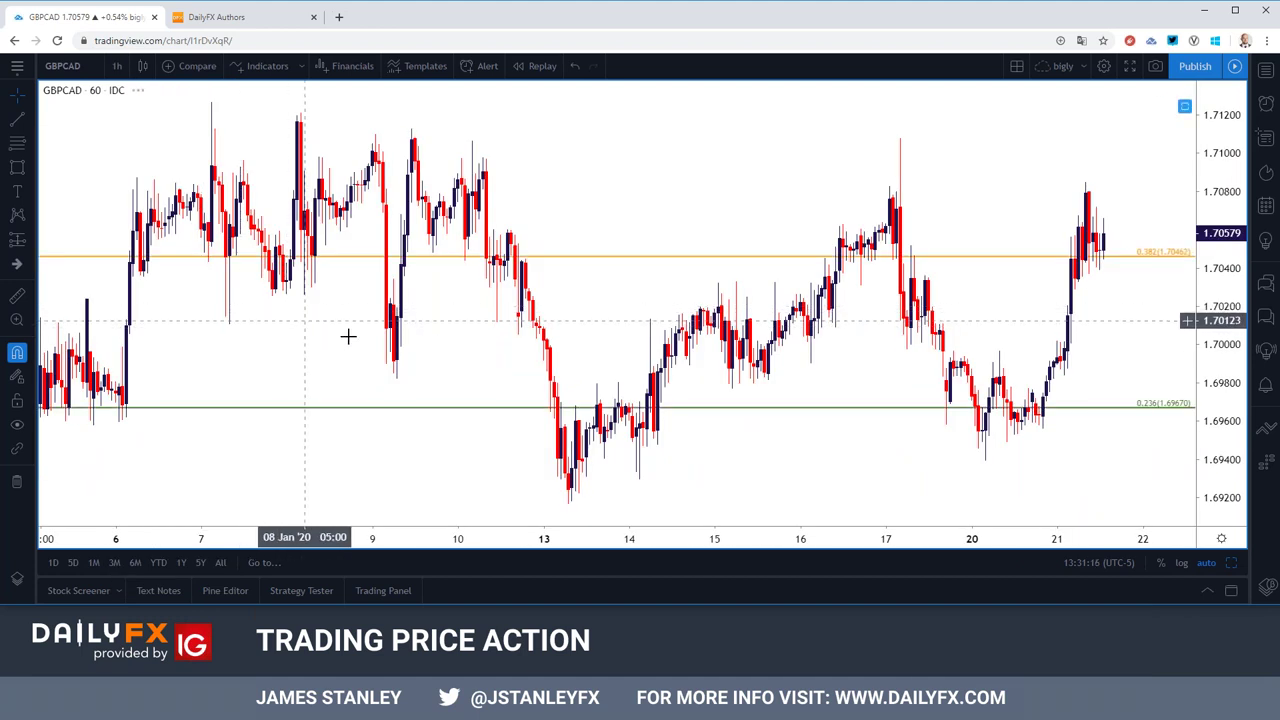
scroll(450, 360, "down", 4)
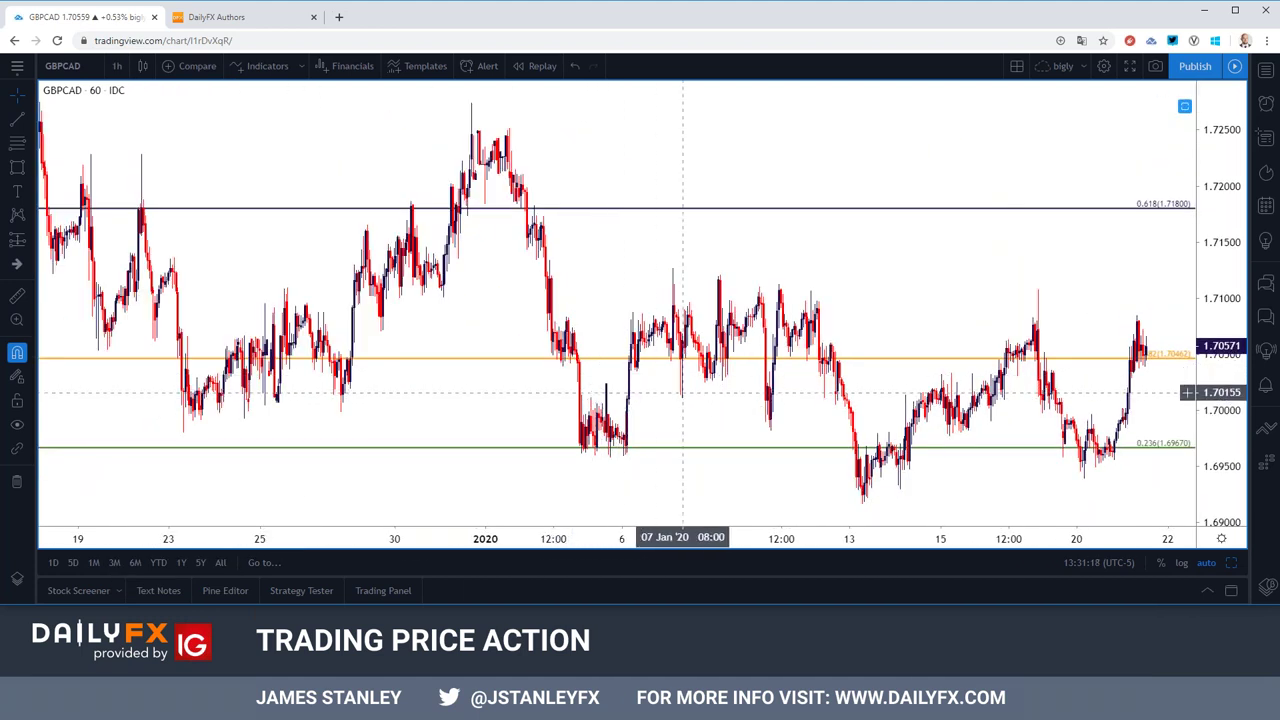
left_click(116, 66)
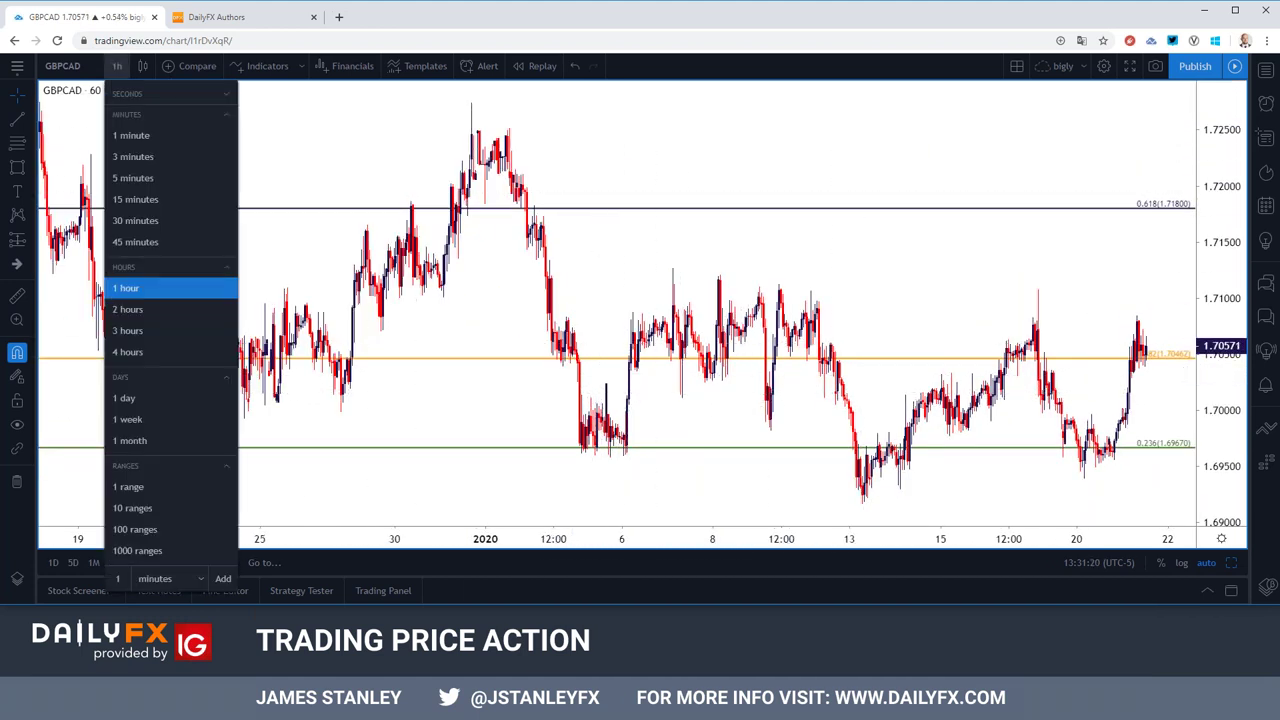
left_click(130, 399)
scroll(266, 363, "down", 2)
scroll(263, 371, "up", 4)
scroll(262, 371, "up", 5)
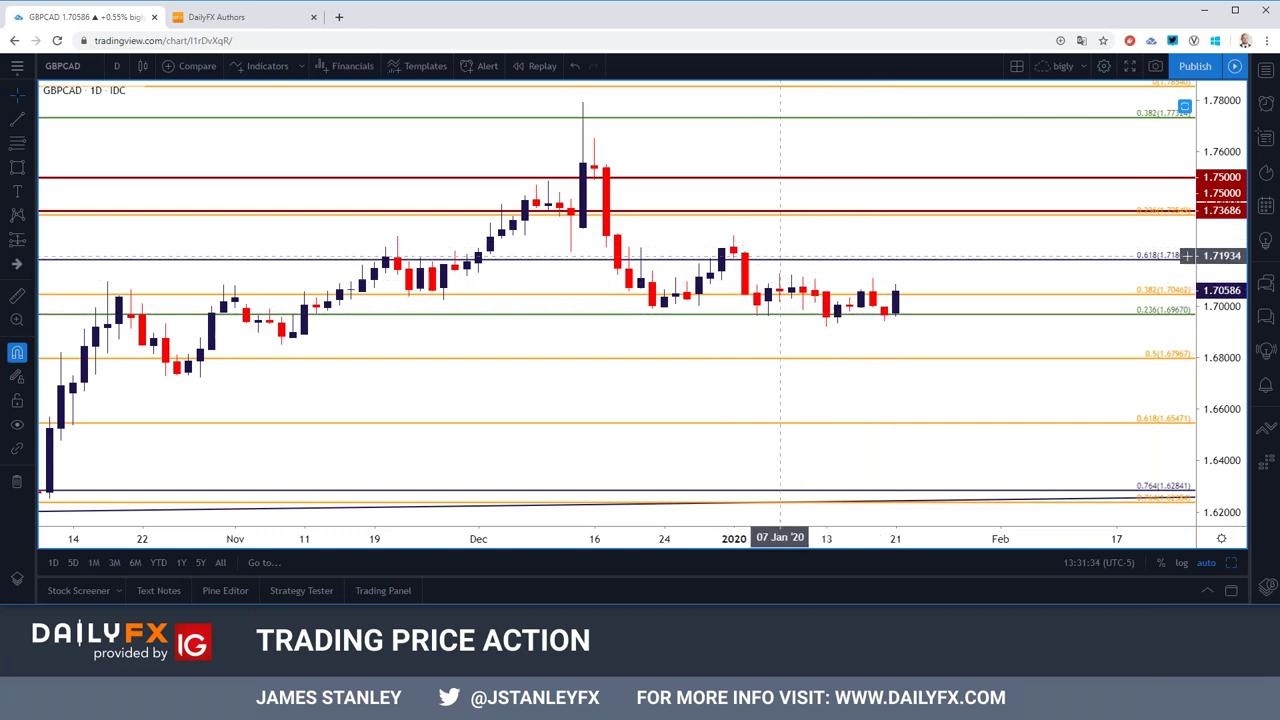
Step: Try GBPCAD on 2-hour candles, then settle on the 4-hour timeframe
scroll(846, 274, "down", 4)
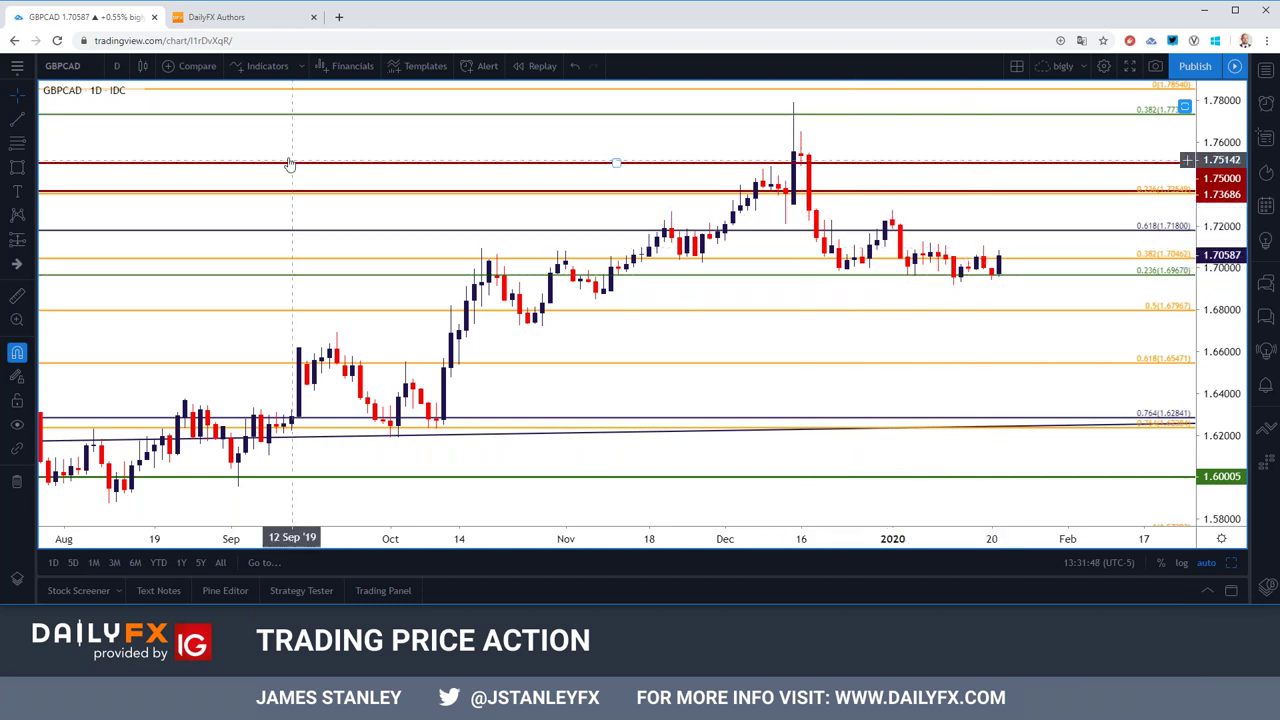
left_click(116, 65)
left_click(140, 309)
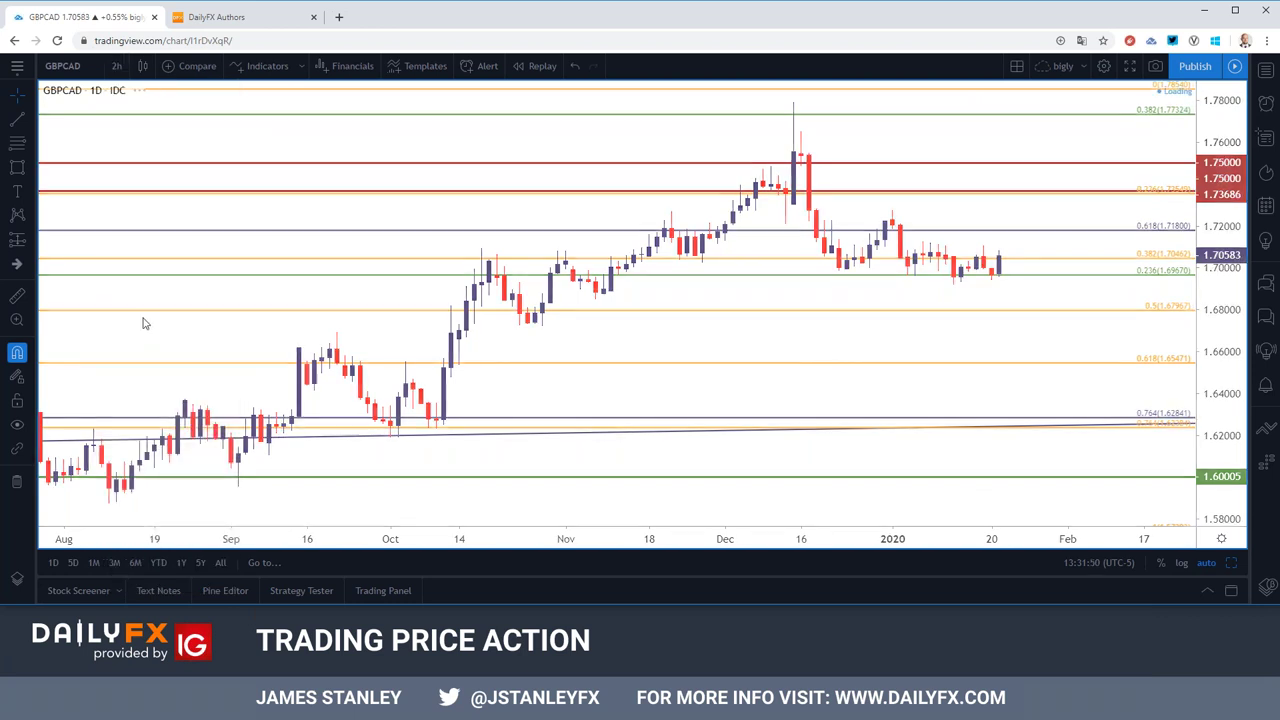
scroll(640, 358, "down", 2)
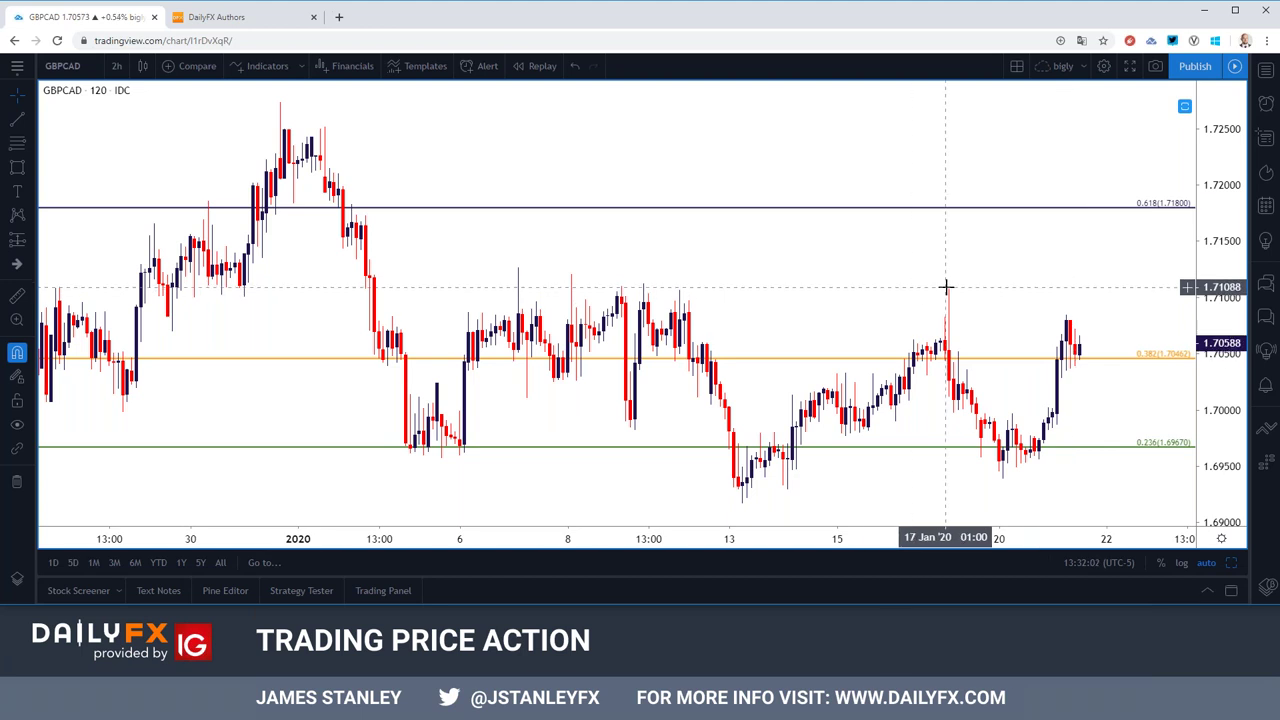
scroll(946, 287, "down", 5)
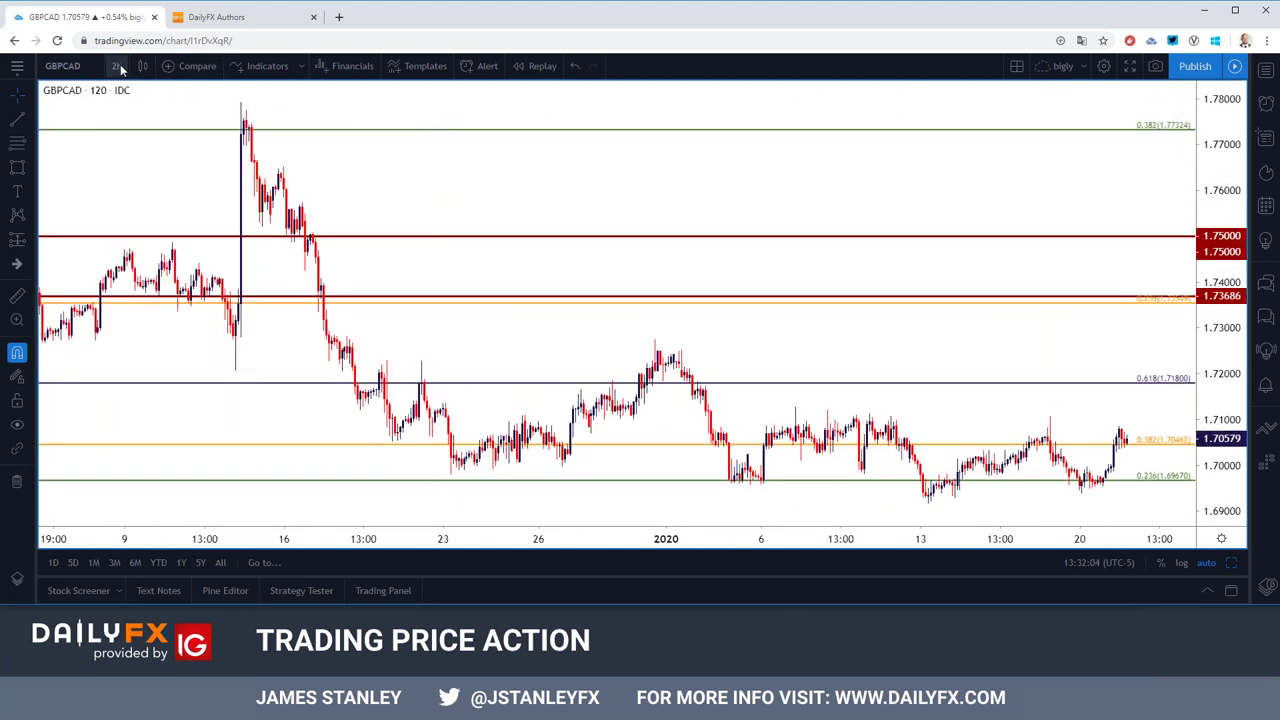
left_click(116, 65)
left_click(135, 352)
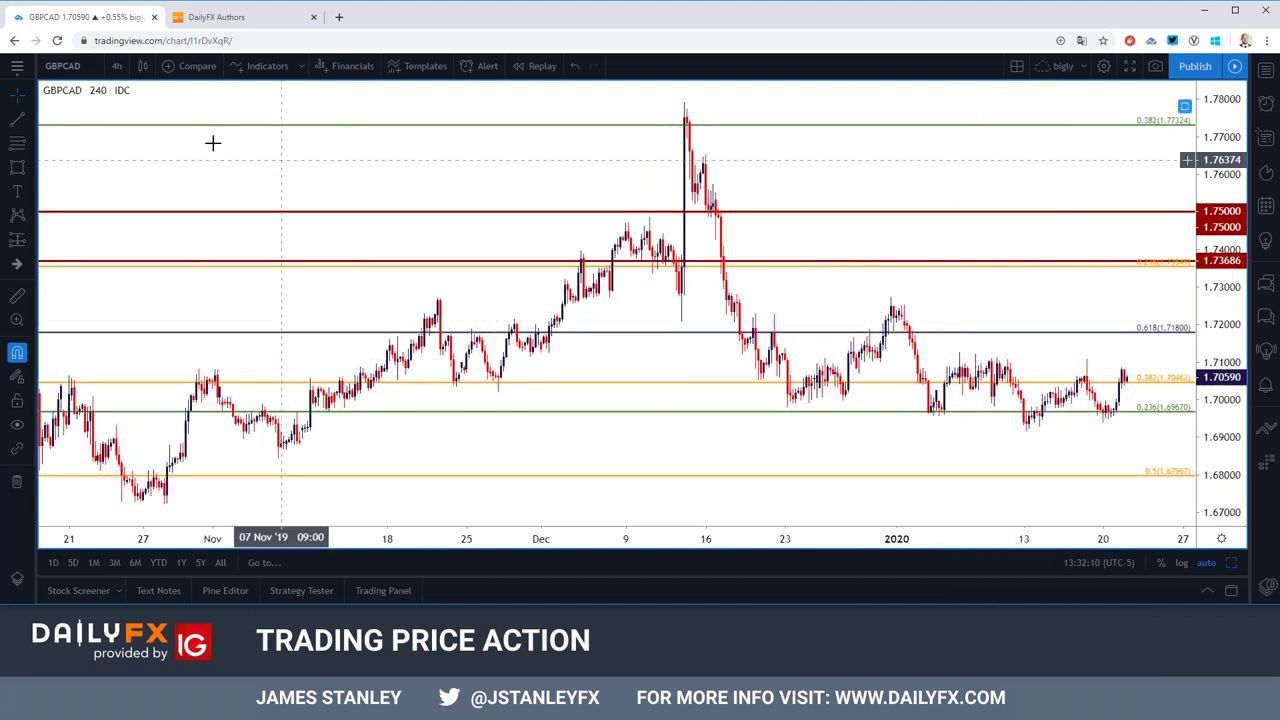
left_click(64, 67)
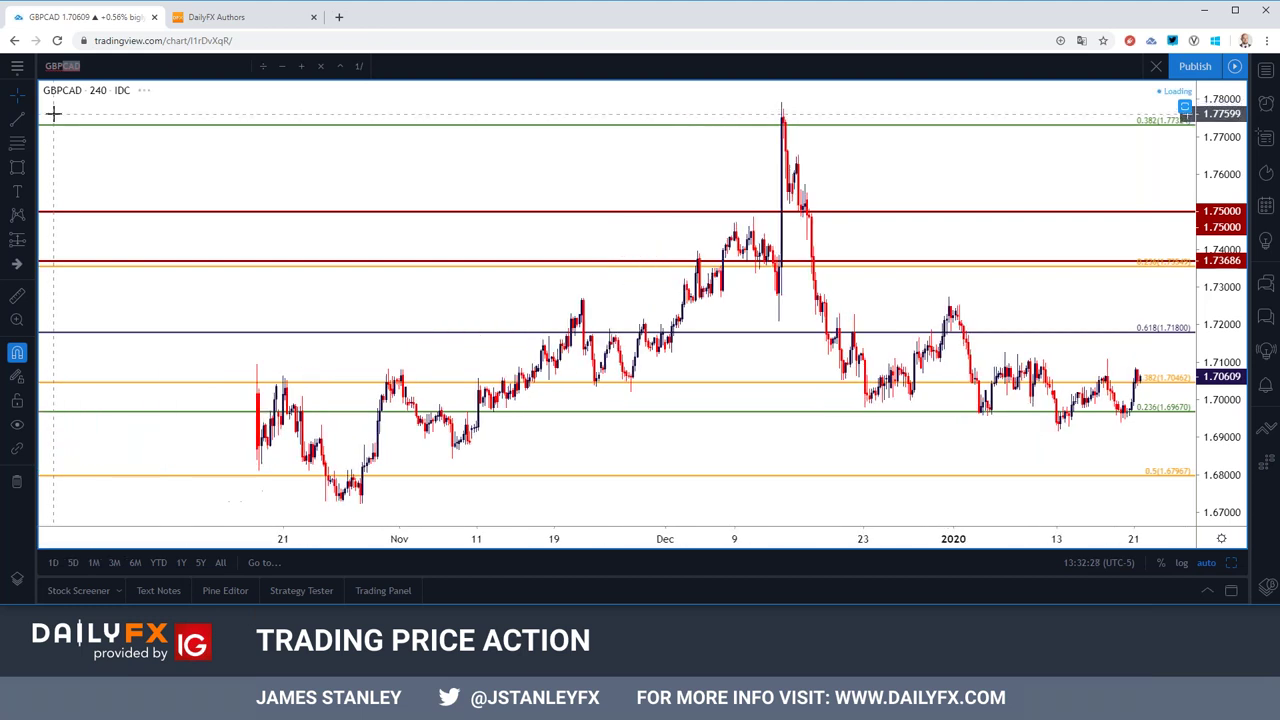
scroll(338, 157, "up", 3)
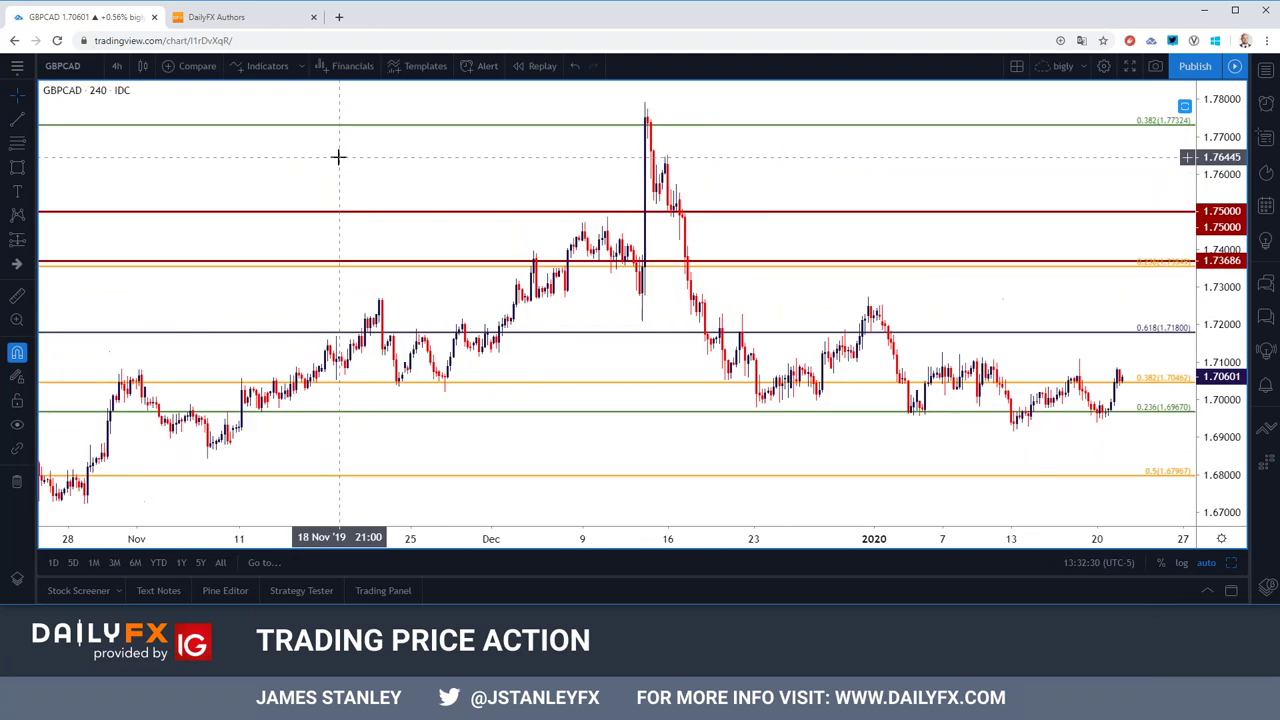
Step: Load the FX_IDC:EURUSD chart
left_click(87, 65)
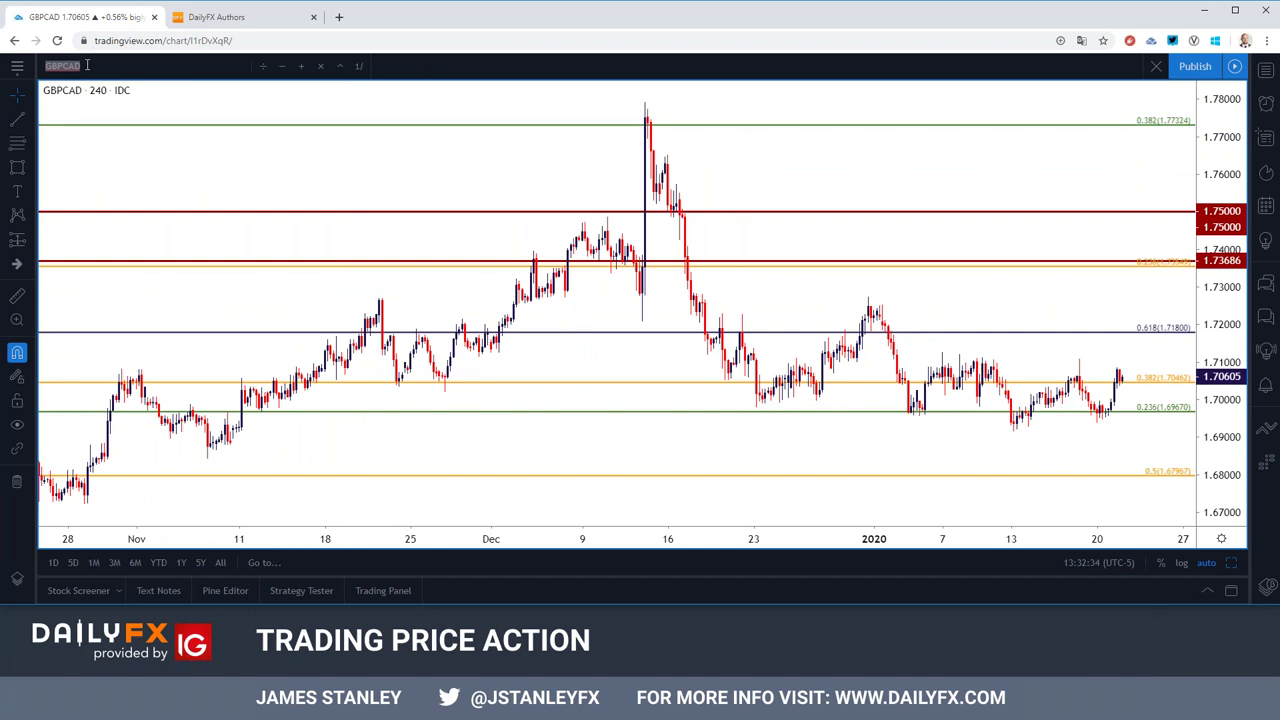
type("FX_IDC:EURUSD")
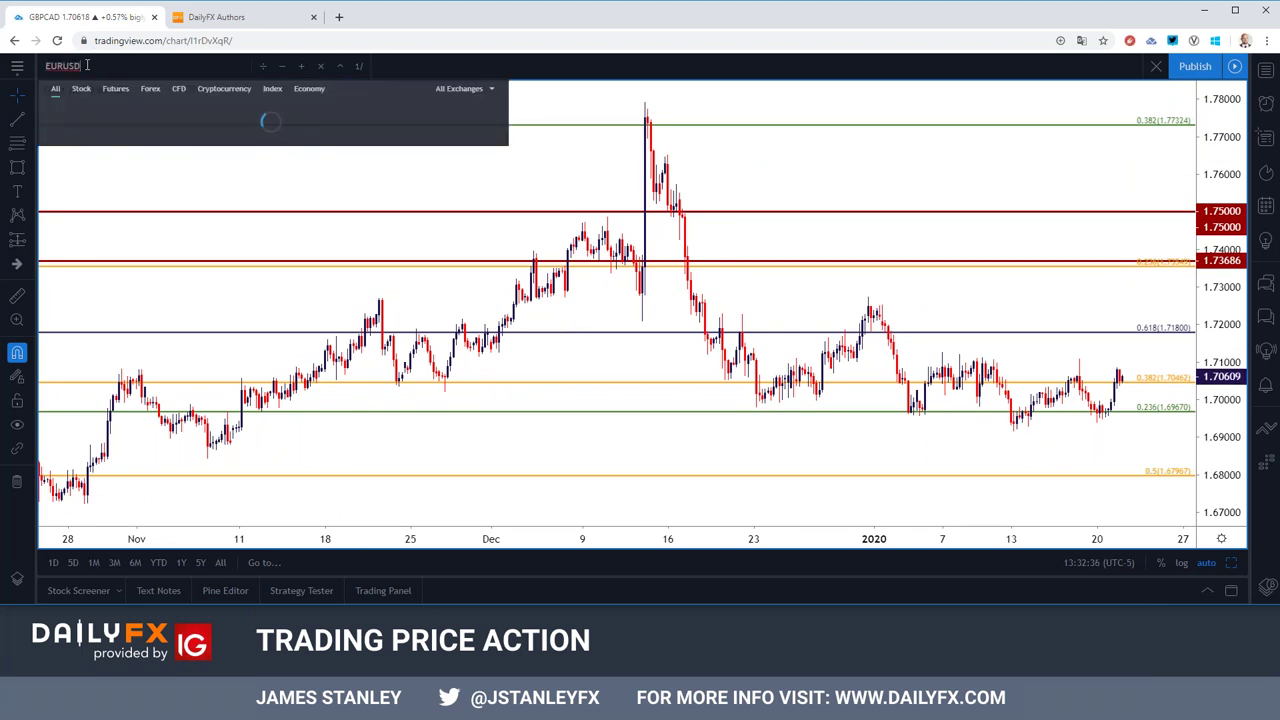
key("Return")
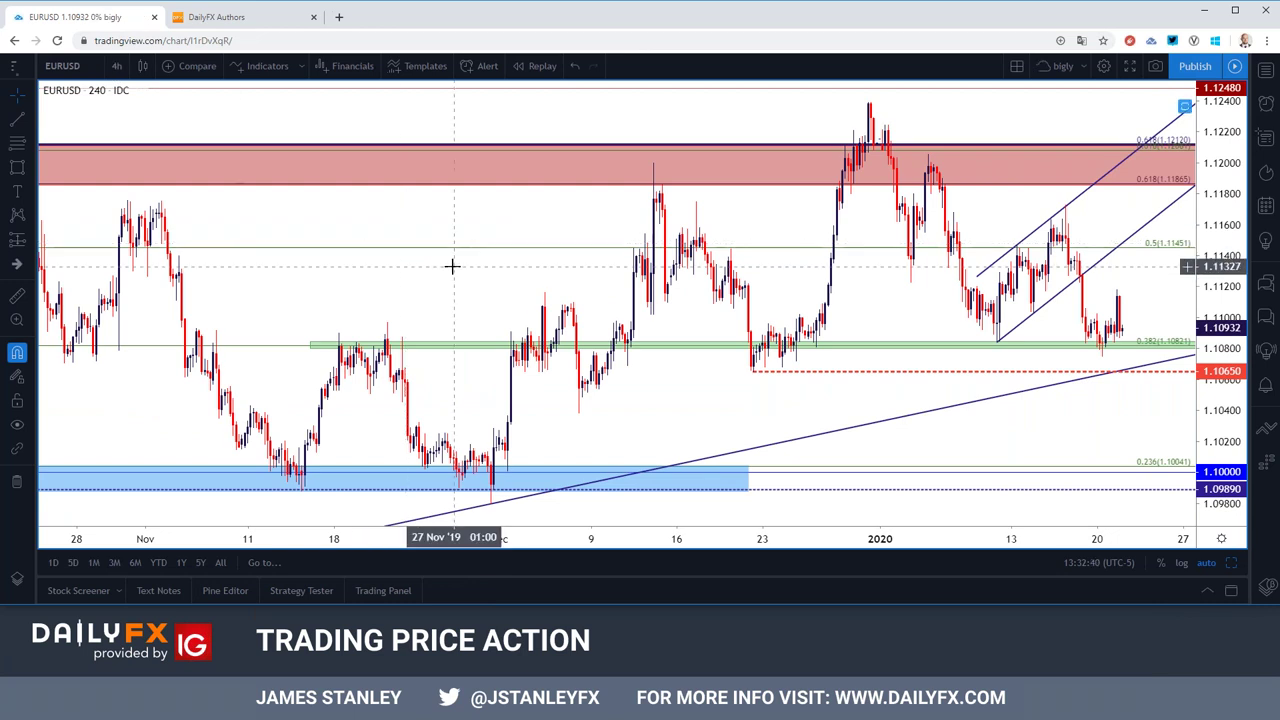
scroll(453, 268, "down", 3)
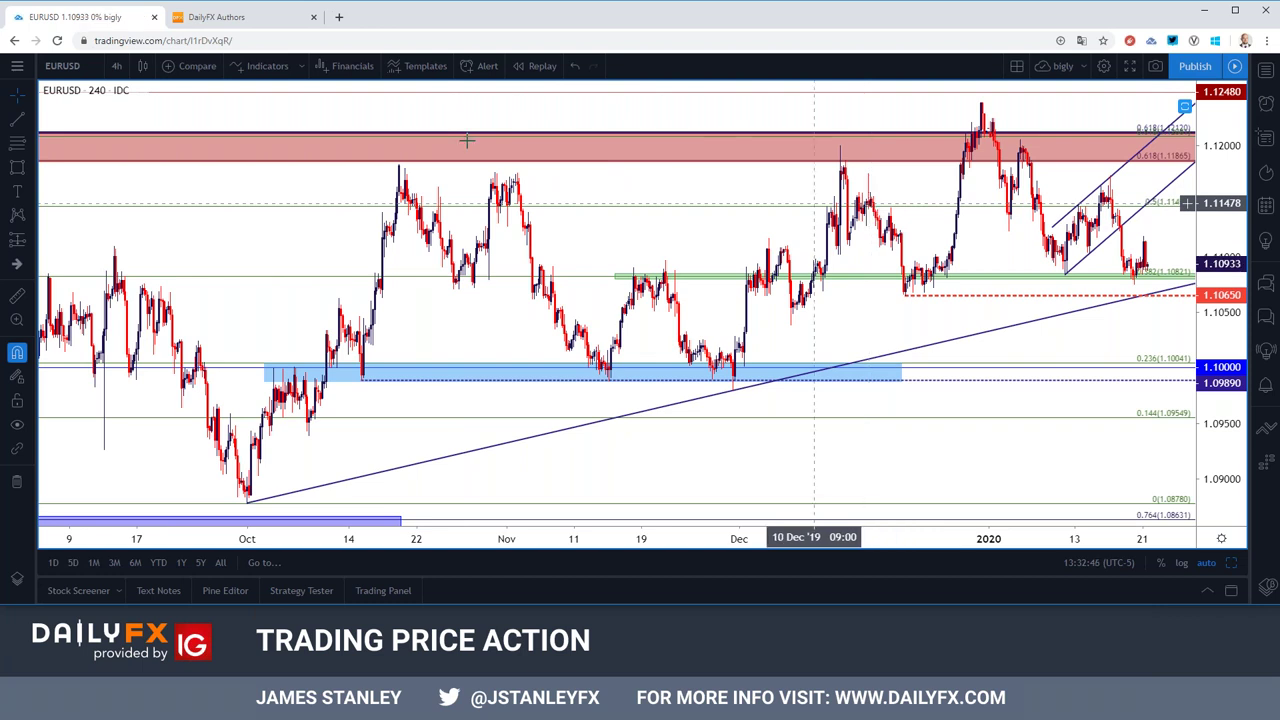
Step: Set EURUSD to 1-day candles spanning early 2019 to January 2020
left_click(116, 66)
left_click(146, 399)
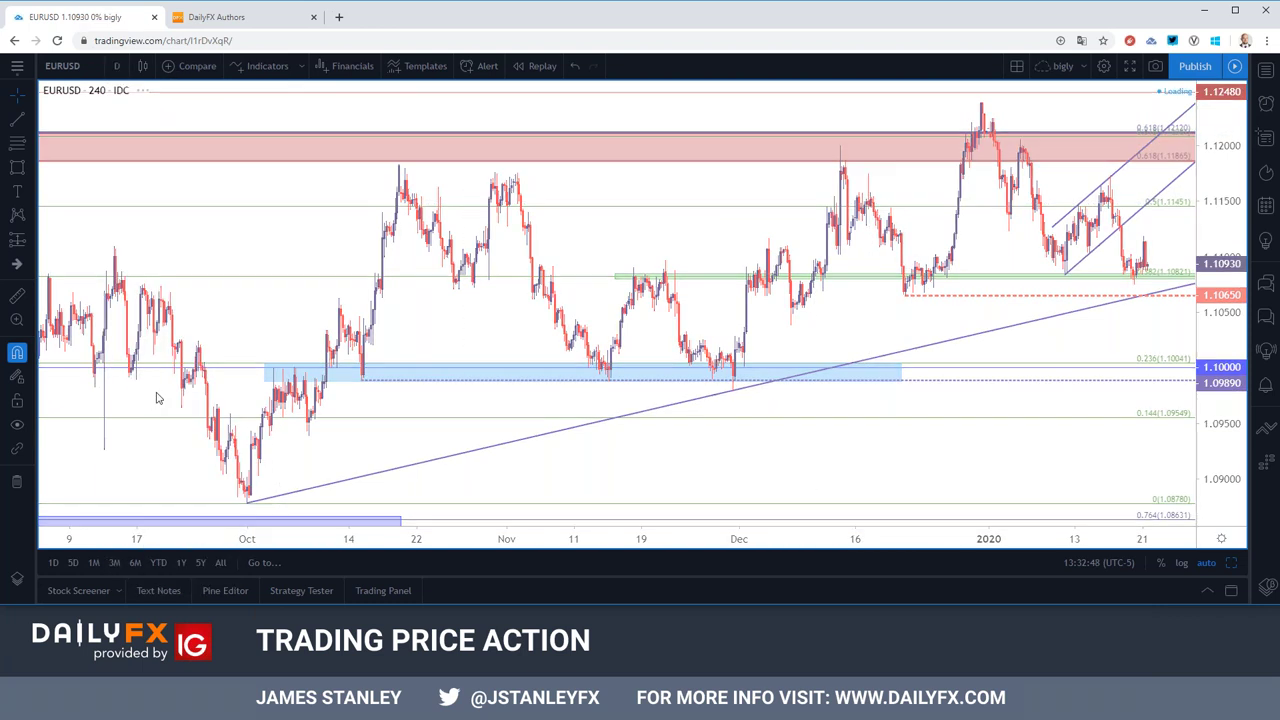
scroll(184, 342, "up", 3)
scroll(184, 342, "down", 1)
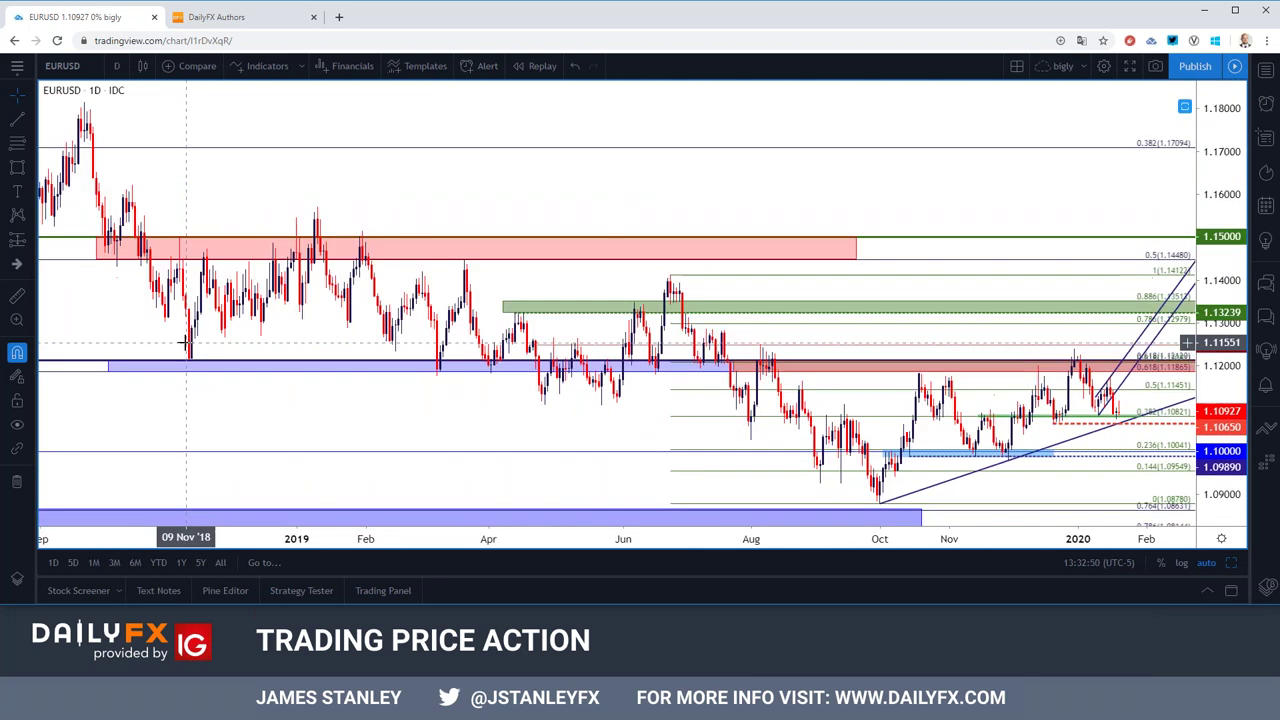
scroll(184, 342, "up", 2)
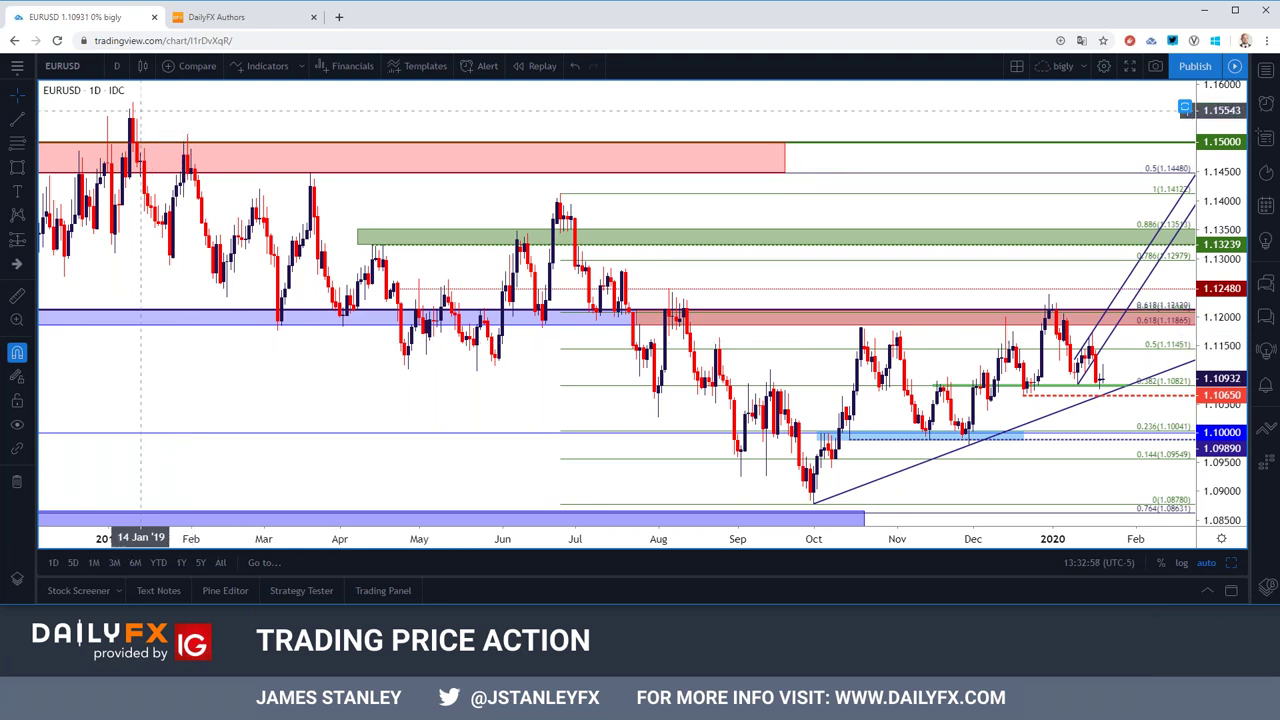
left_click(116, 65)
left_click(141, 424)
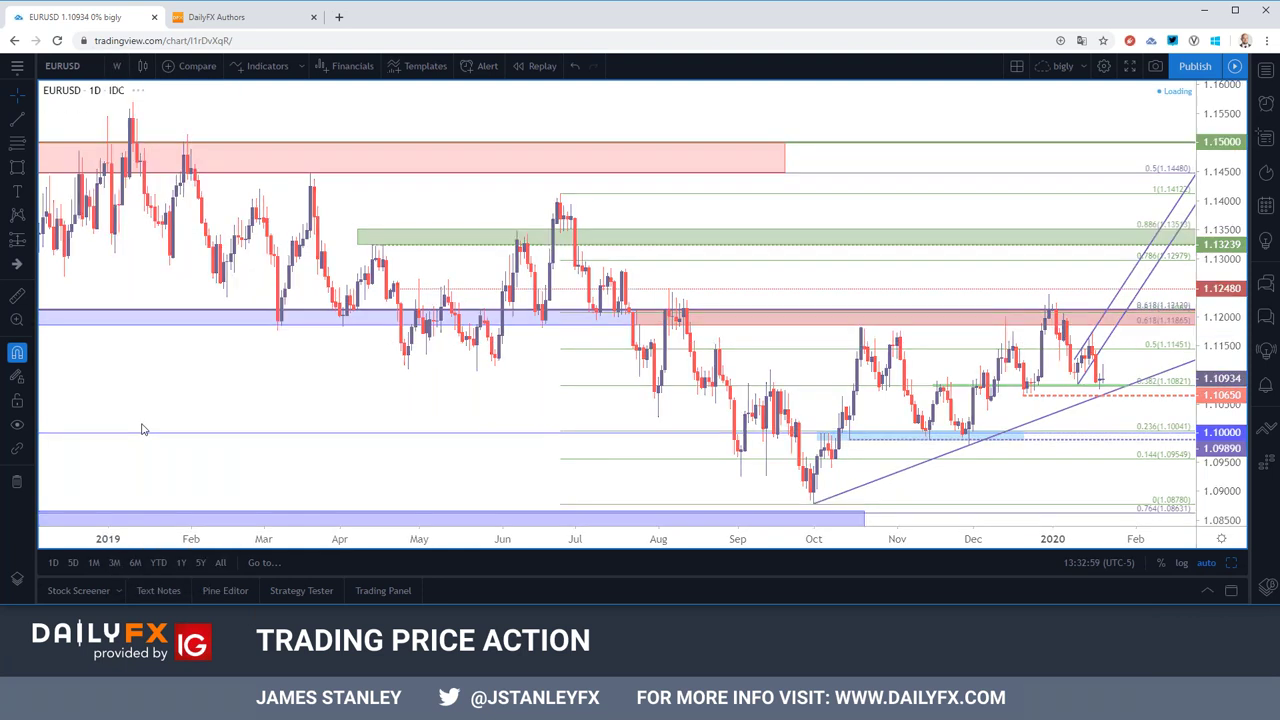
scroll(329, 340, "up", 3)
scroll(329, 340, "up", 2)
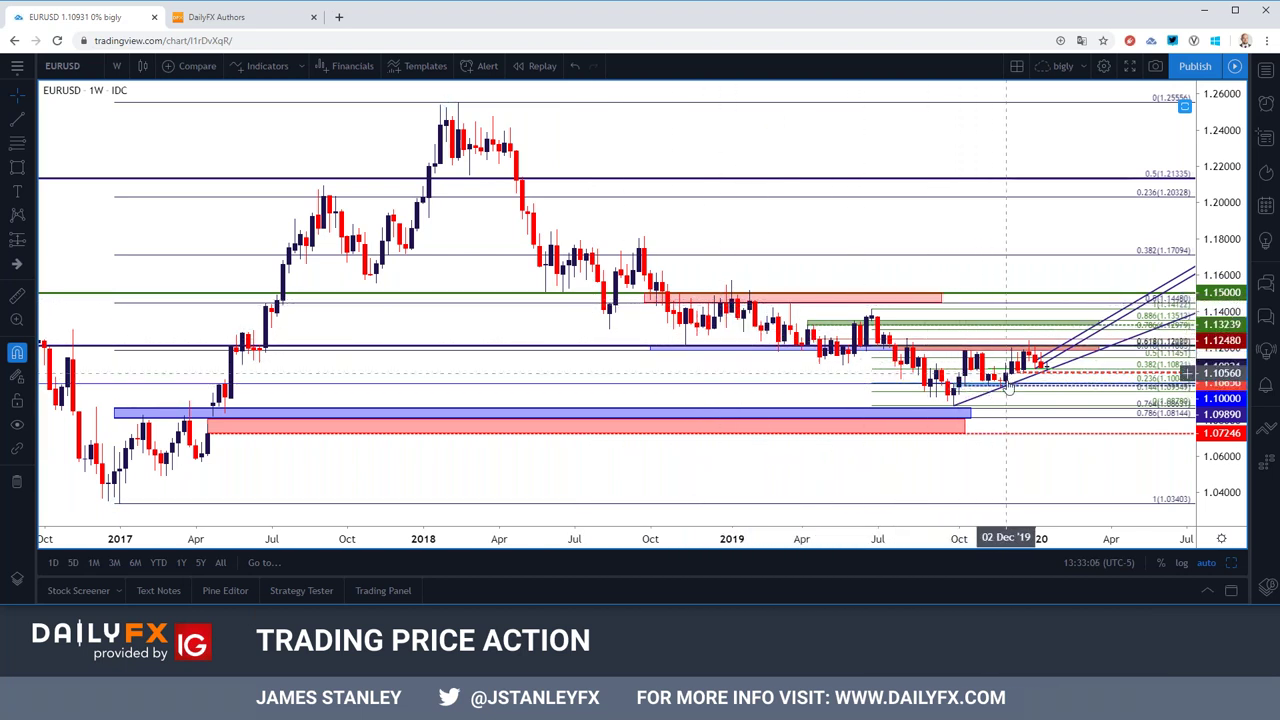
left_click(116, 66)
left_click(125, 398)
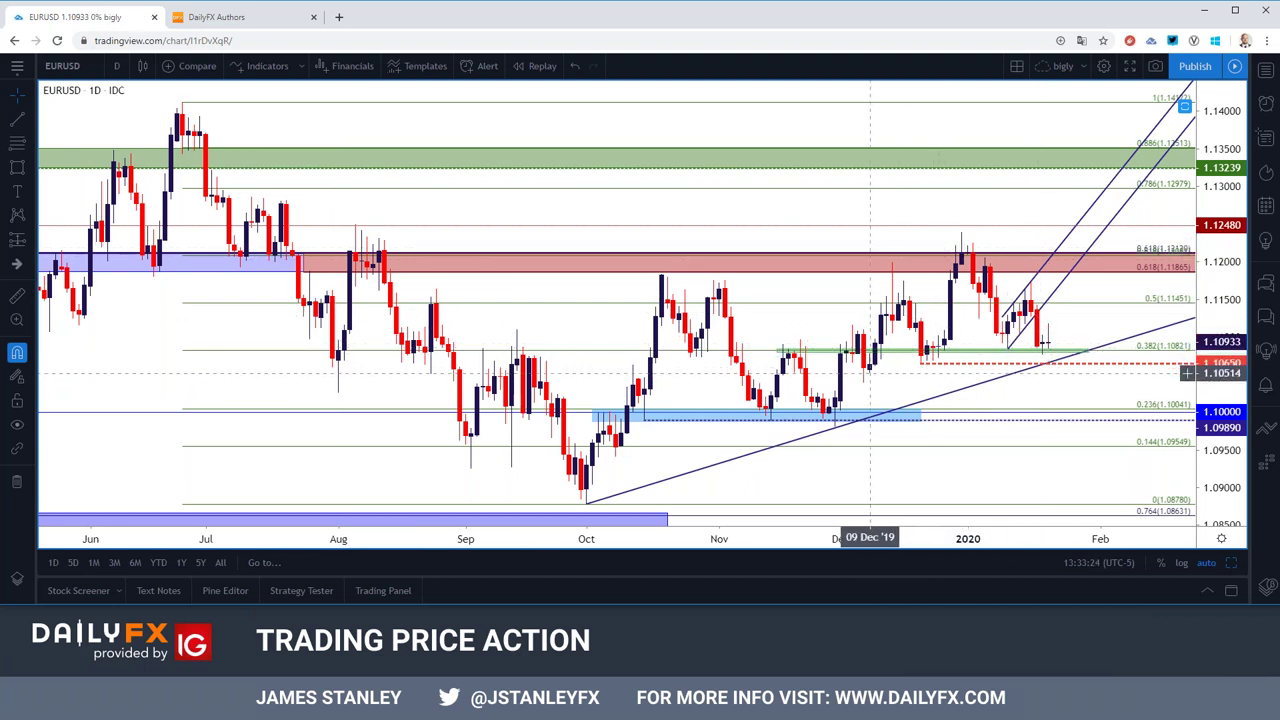
scroll(910, 422, "down", 2)
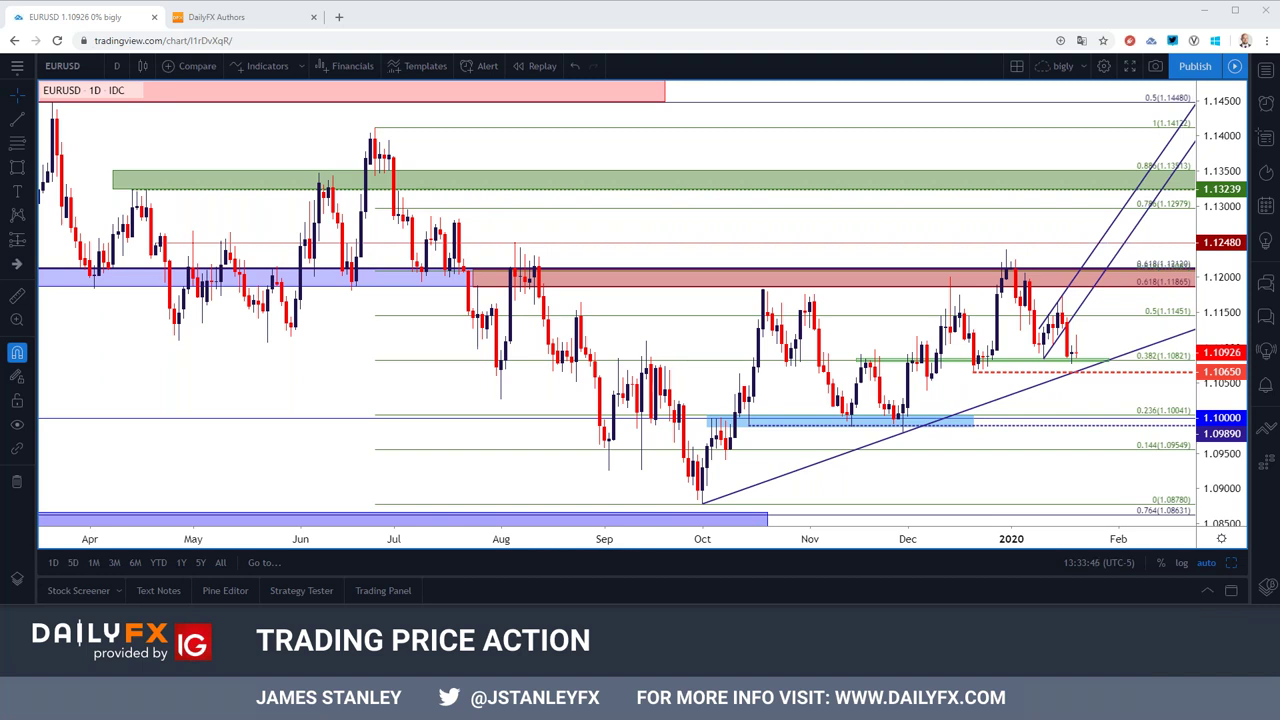
scroll(1040, 393, "down", 2)
left_click_drag(988, 340, 951, 343)
scroll(665, 278, "up", 1)
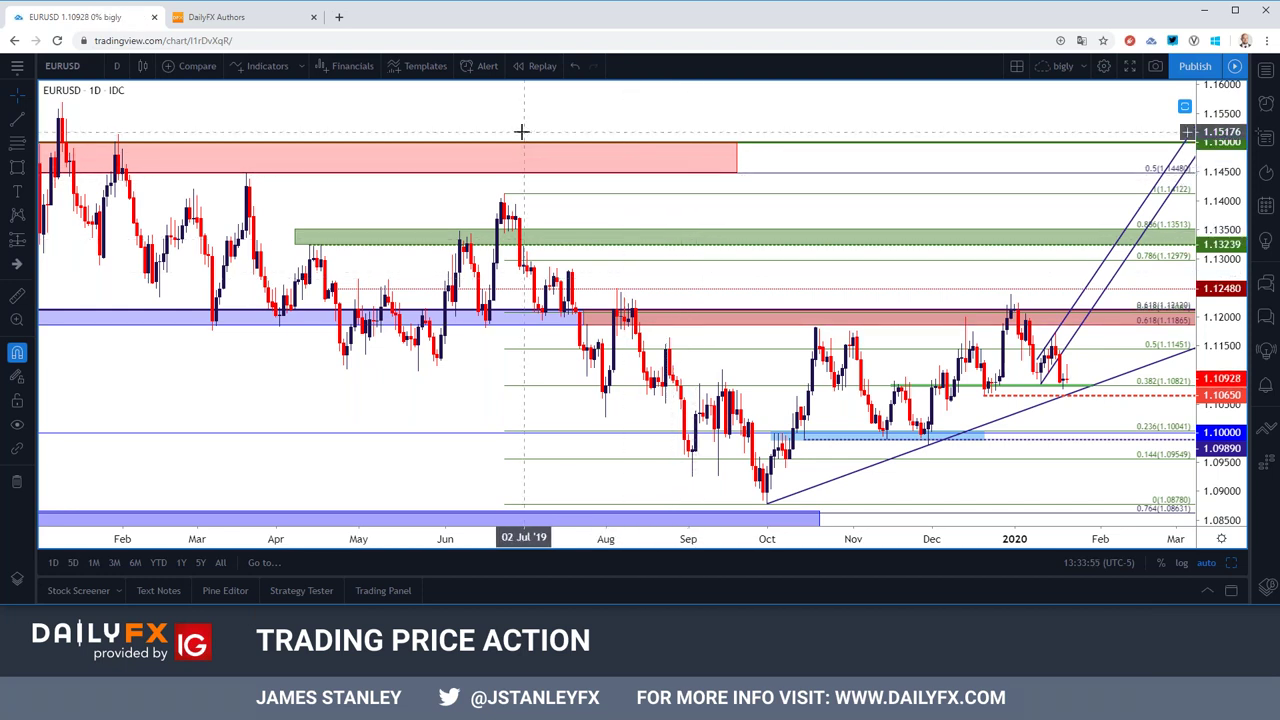
left_click(101, 63)
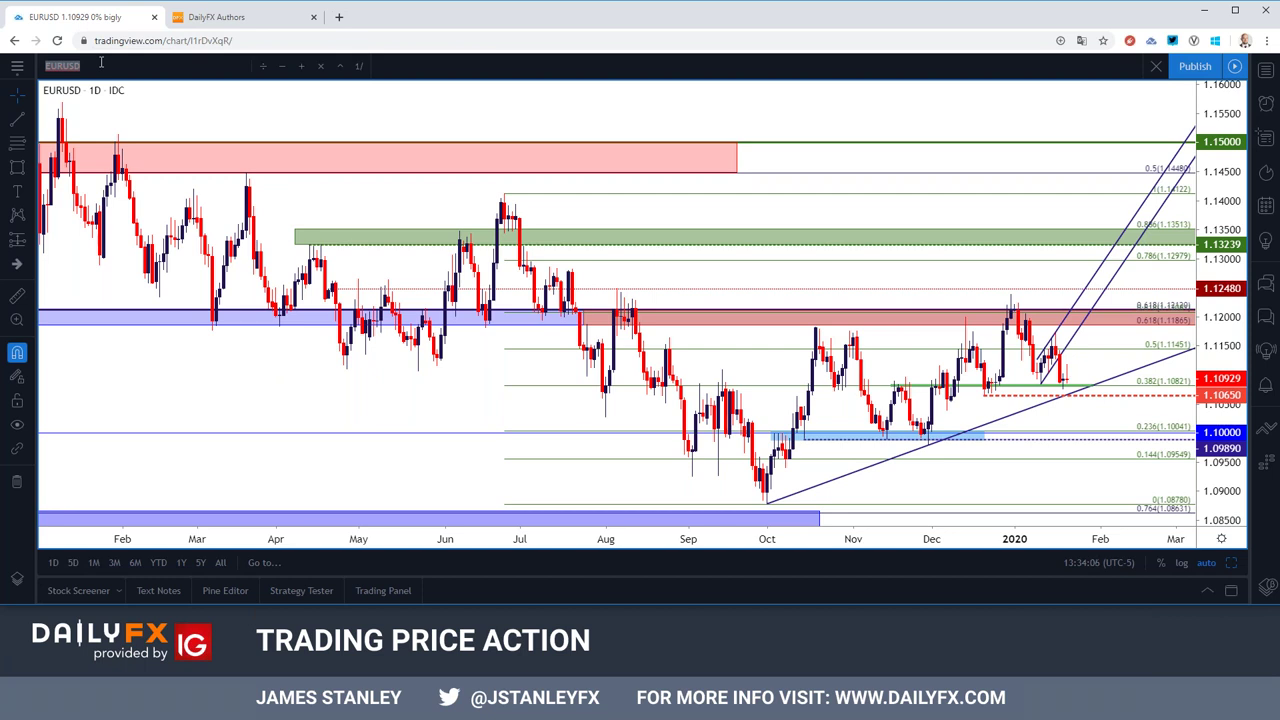
Step: Load the GOLD chart on 4-hour candles covering November to January
type("gold")
key("Return")
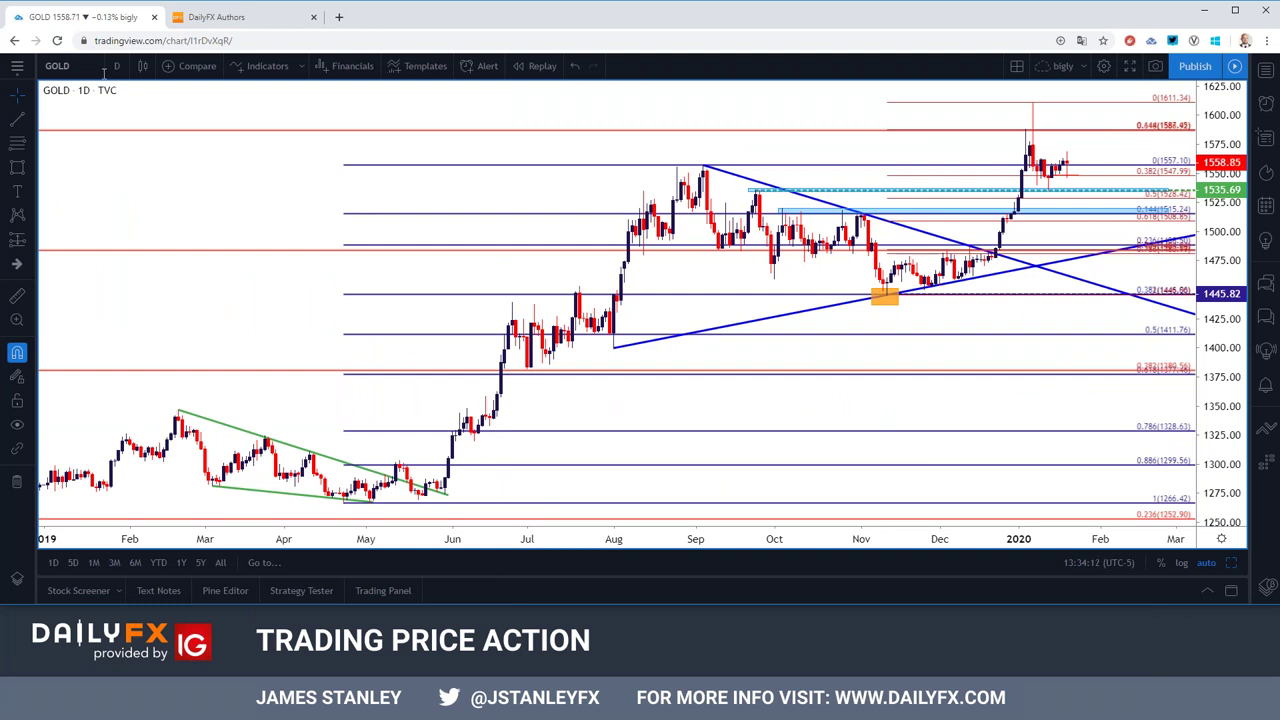
left_click(114, 68)
left_click(128, 352)
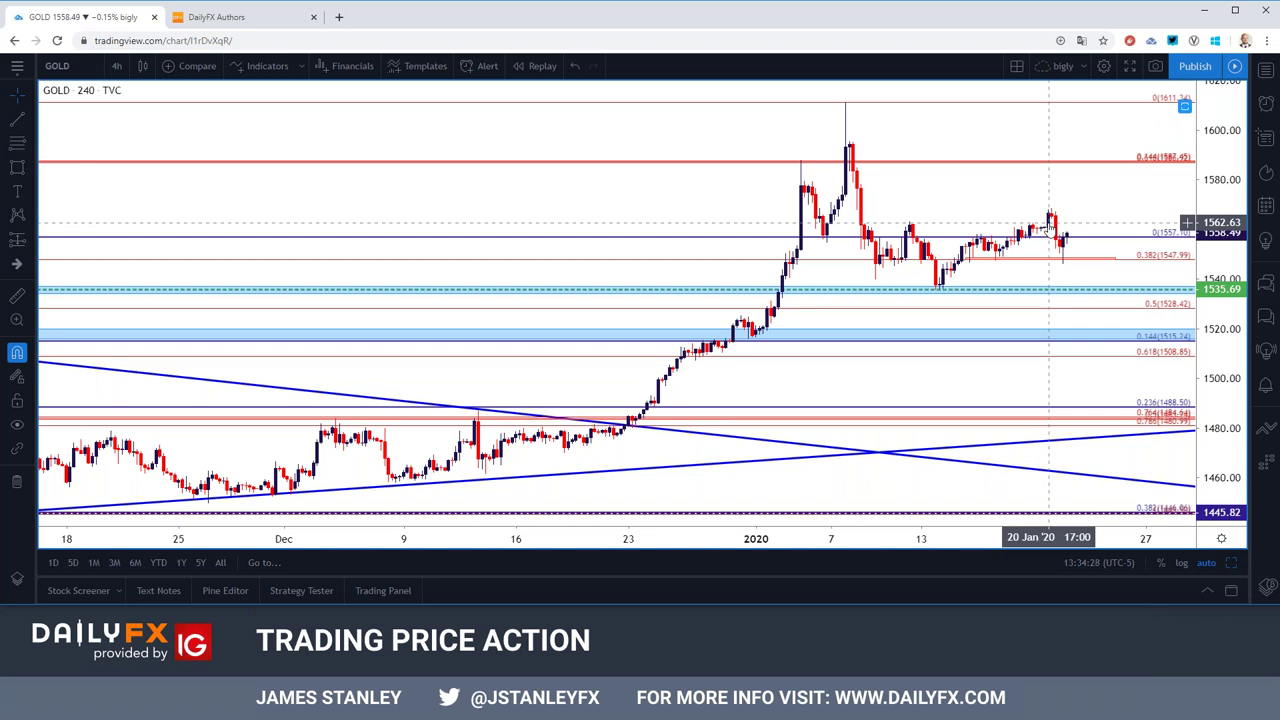
scroll(1050, 228, "down", 2)
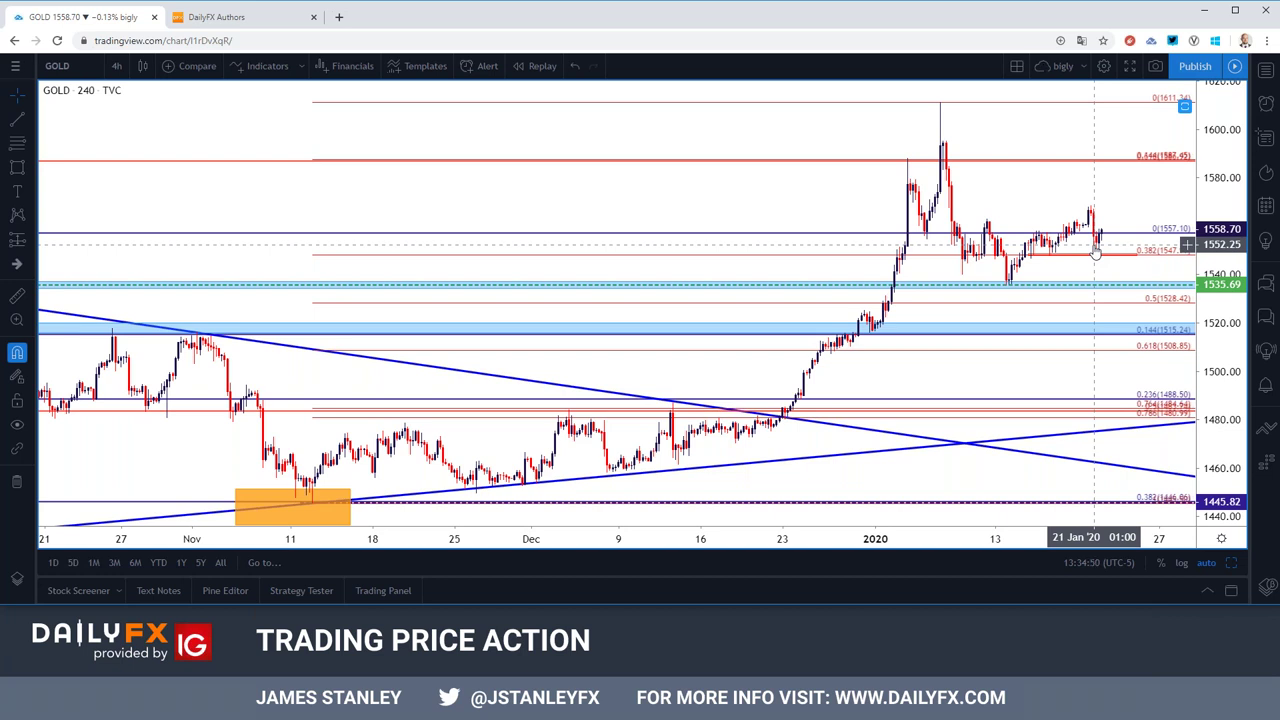
scroll(1083, 303, "up", 2)
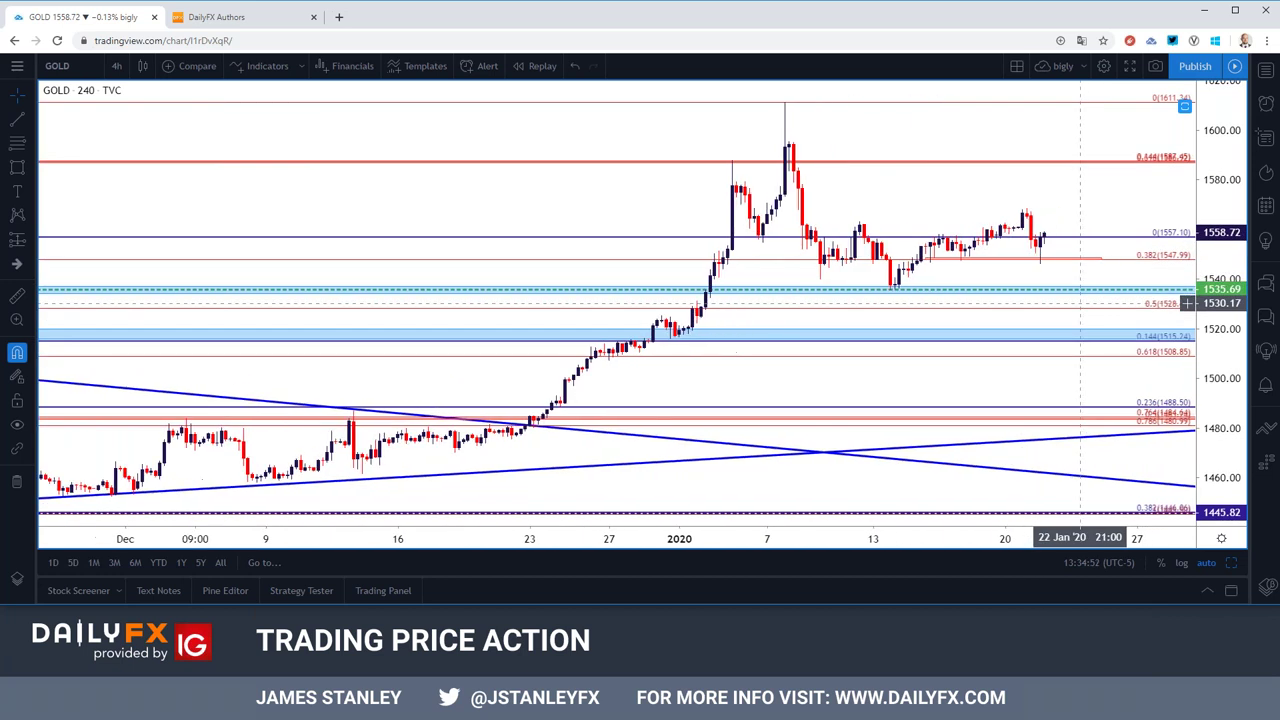
scroll(1083, 303, "up", 1)
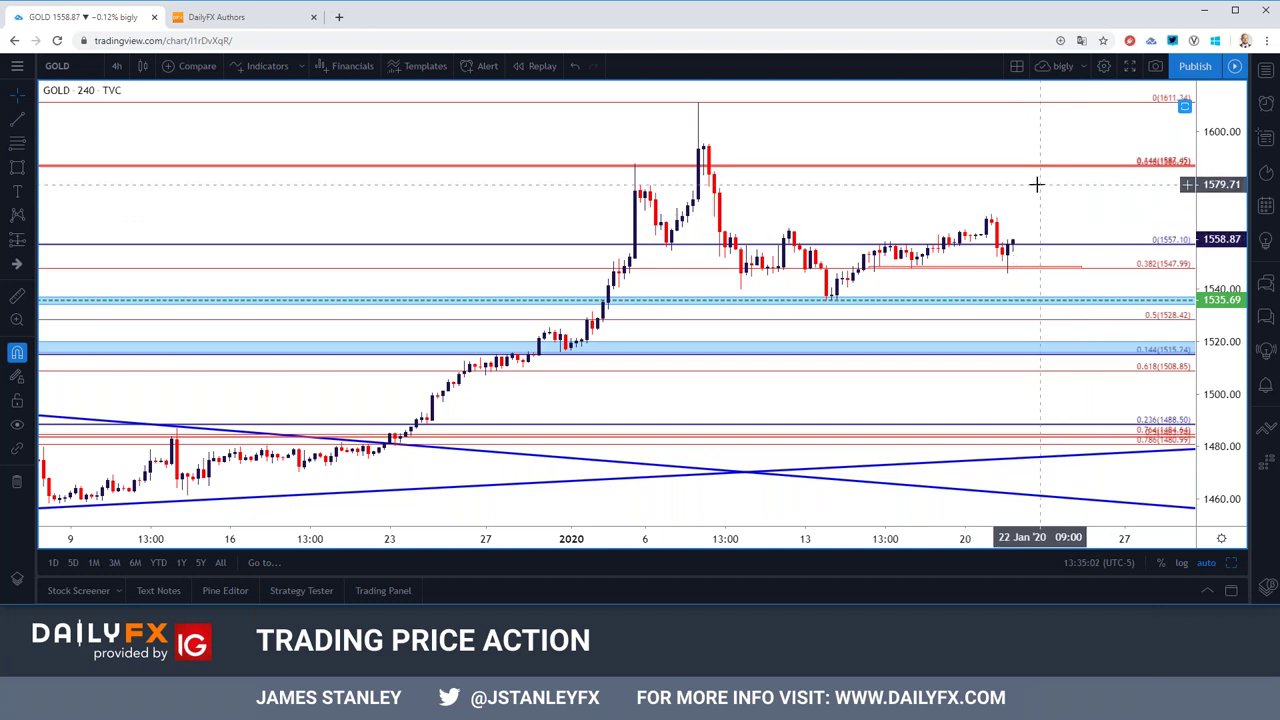
scroll(1036, 184, "down", 2)
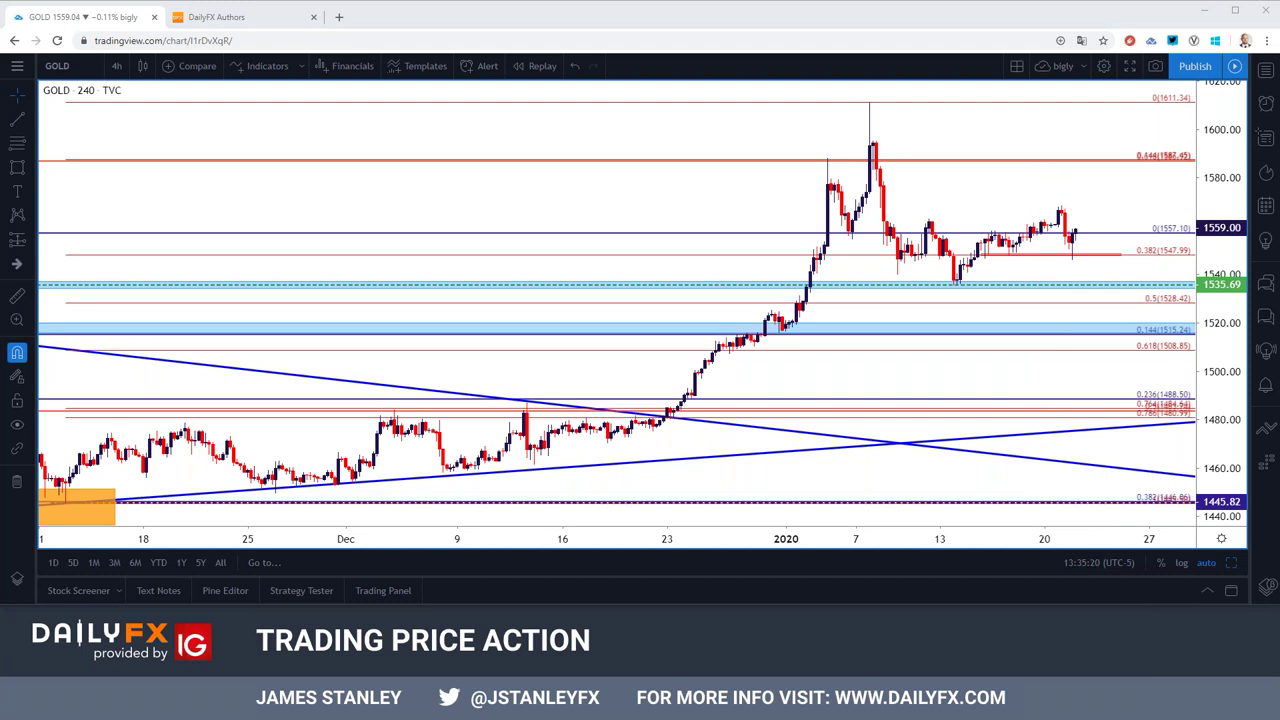
left_click(98, 70)
double_click(98, 70)
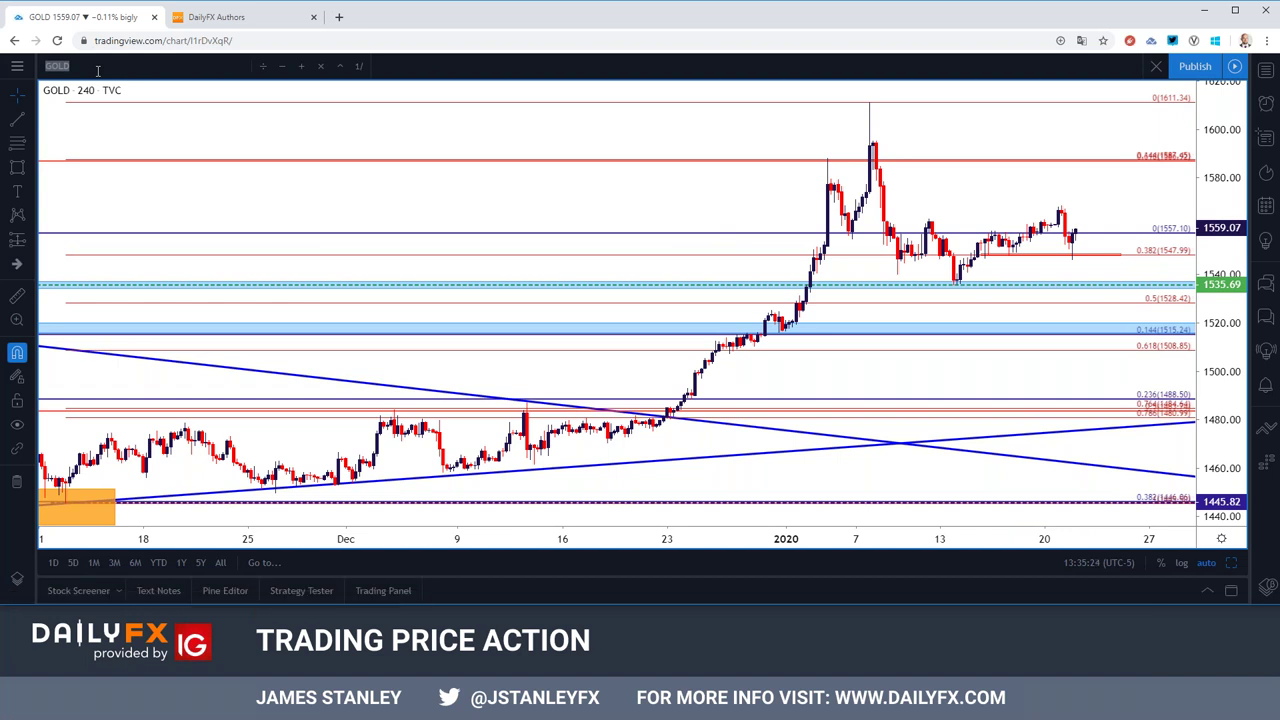
Step: Load DXY and zoom its 4-hour chart out to late August
type("DXY")
key("Return")
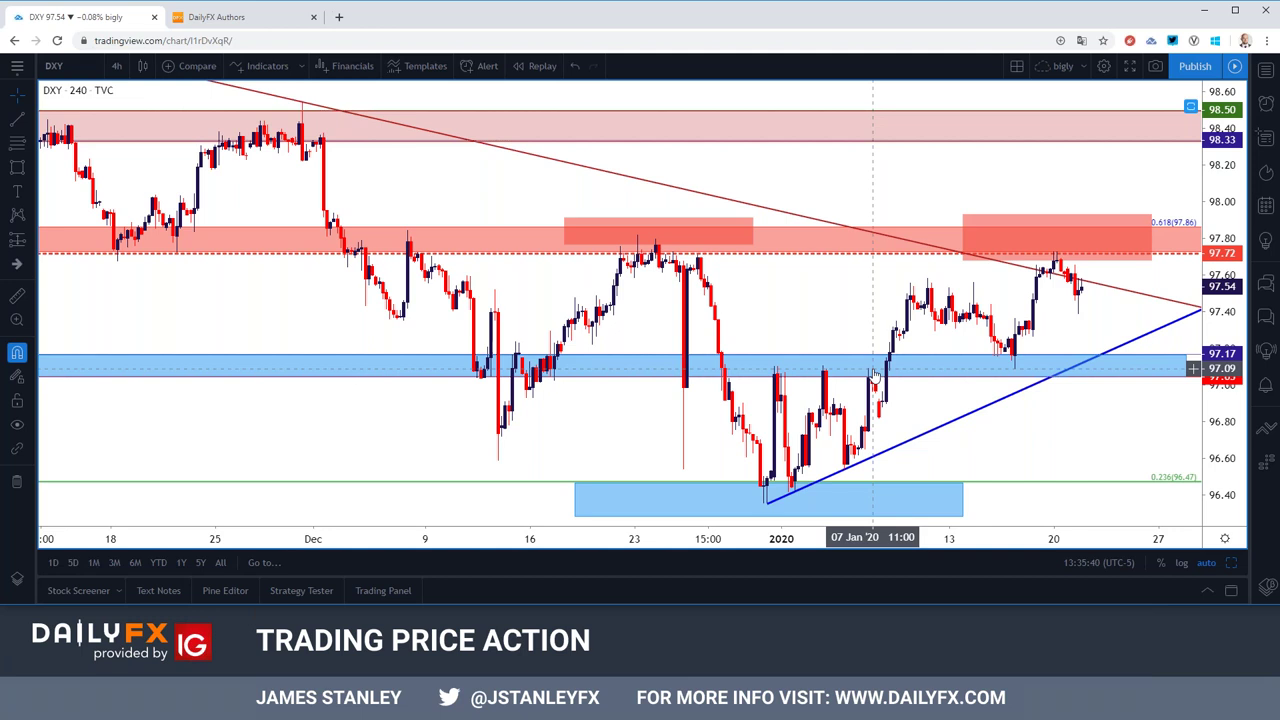
scroll(873, 375, "down", 2)
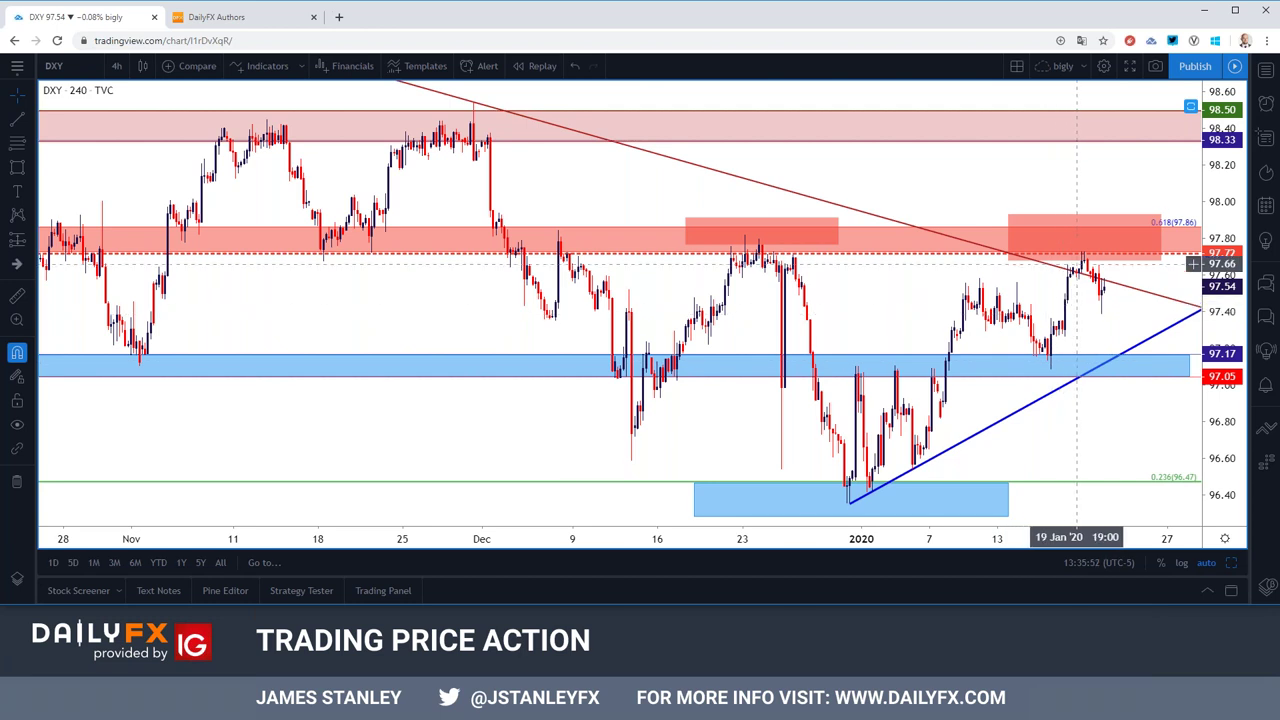
scroll(695, 205, "down", 3)
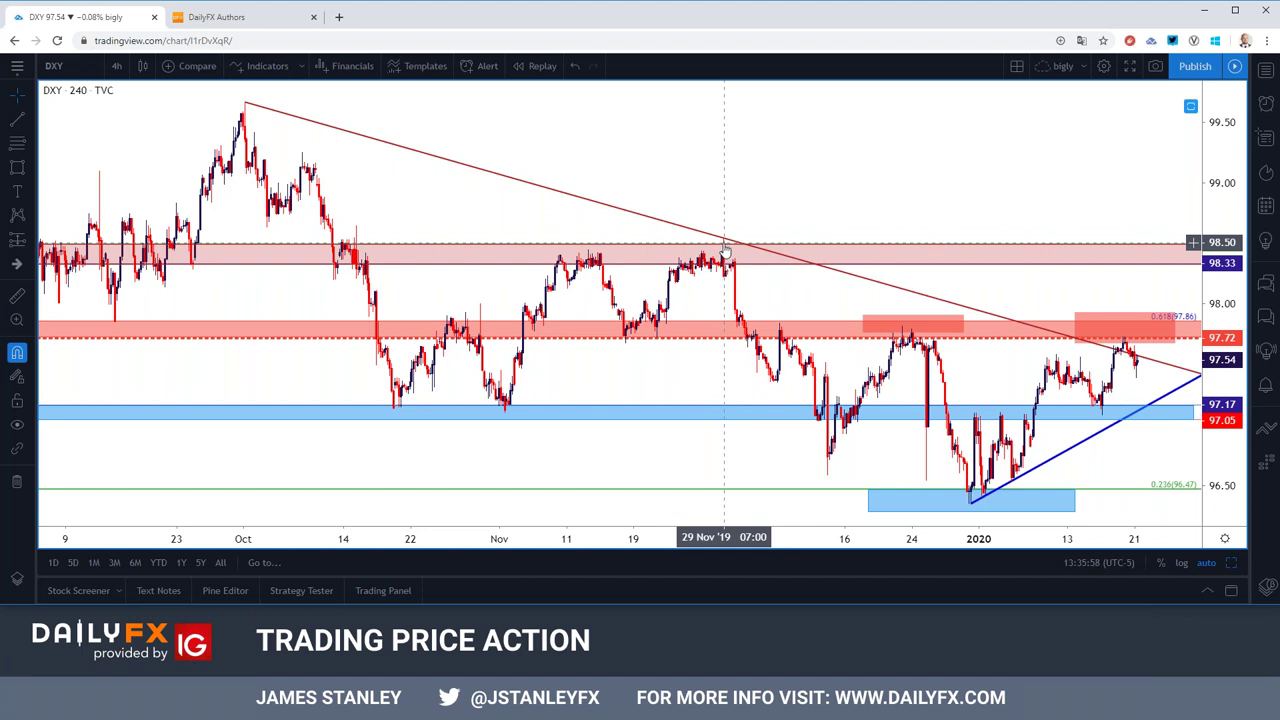
scroll(777, 300, "down", 1)
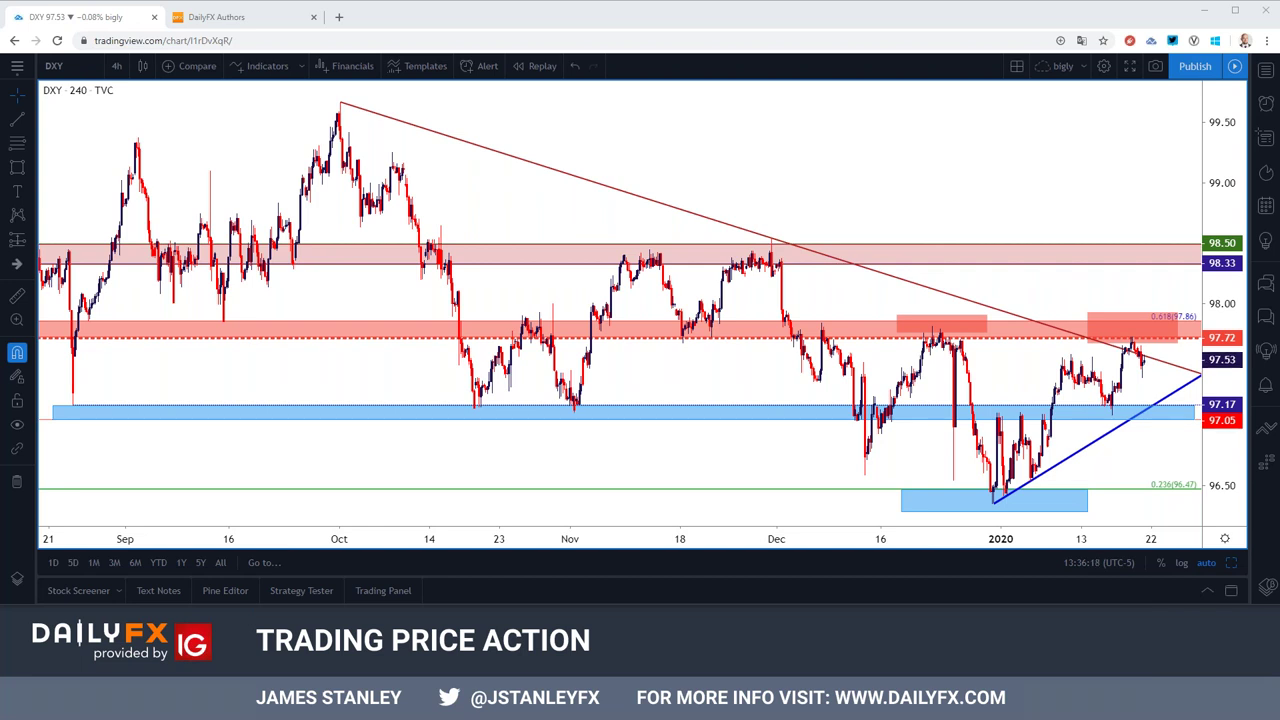
Step: Change the charted symbol from DXY to FX_IDC:EURUSD
left_click(85, 69)
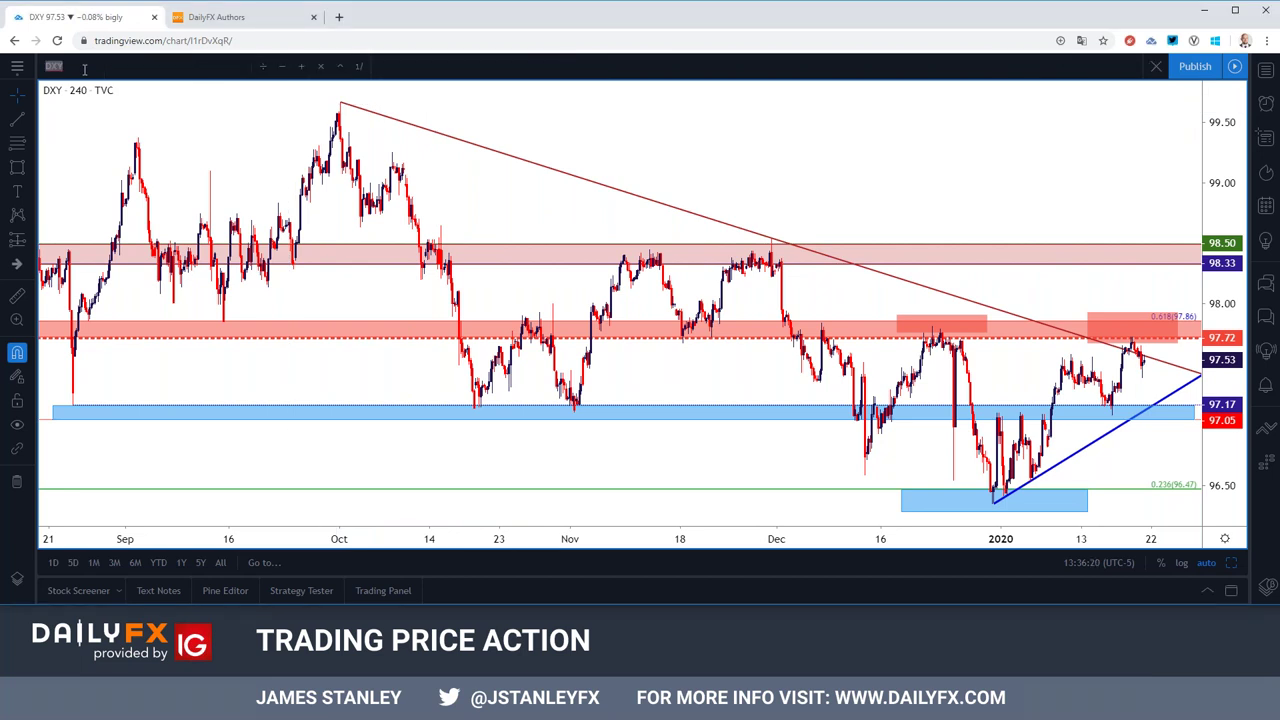
type("FX_IDC:EURUSD")
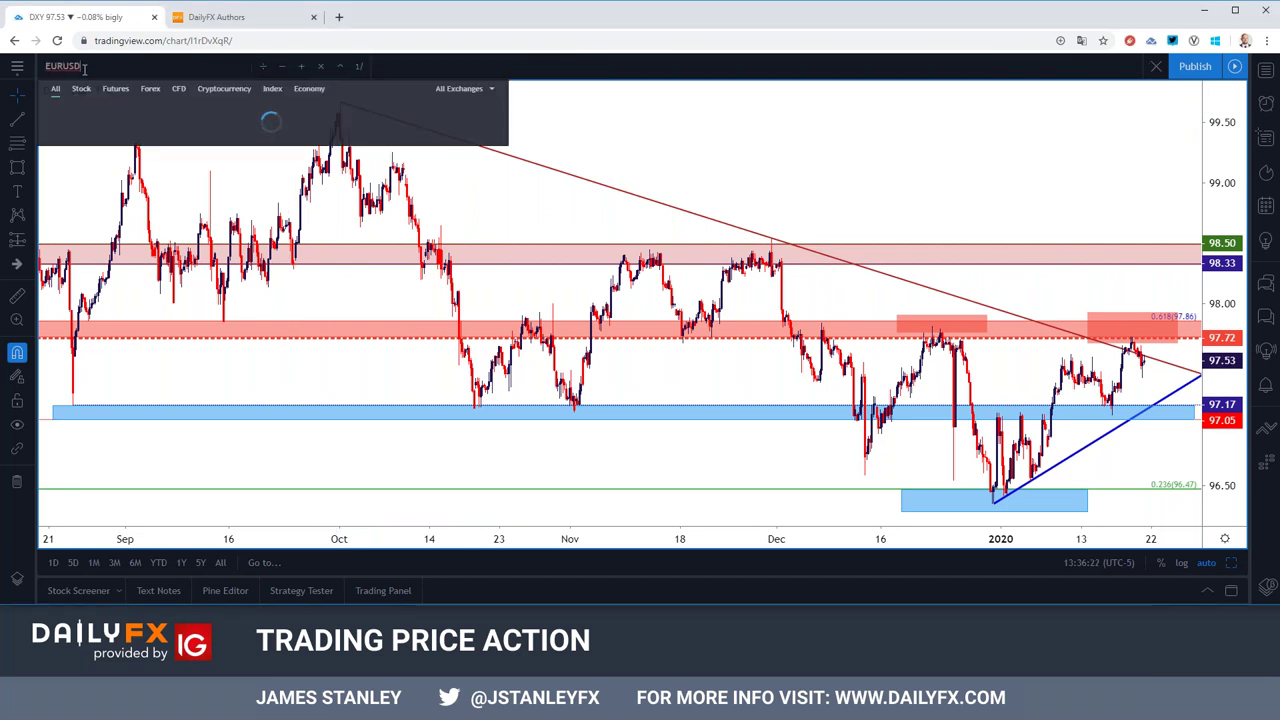
key("Return")
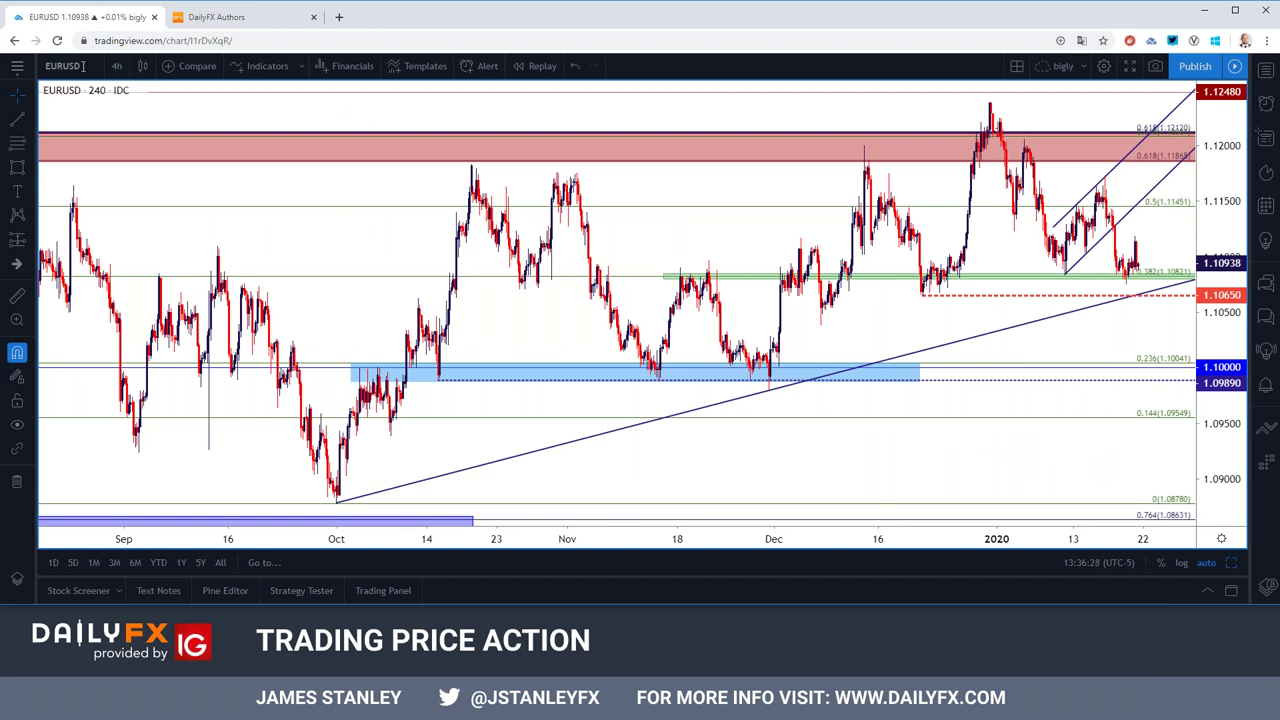
Step: Set EURUSD to 1-day candles and zoom out to early 2018
left_click(116, 66)
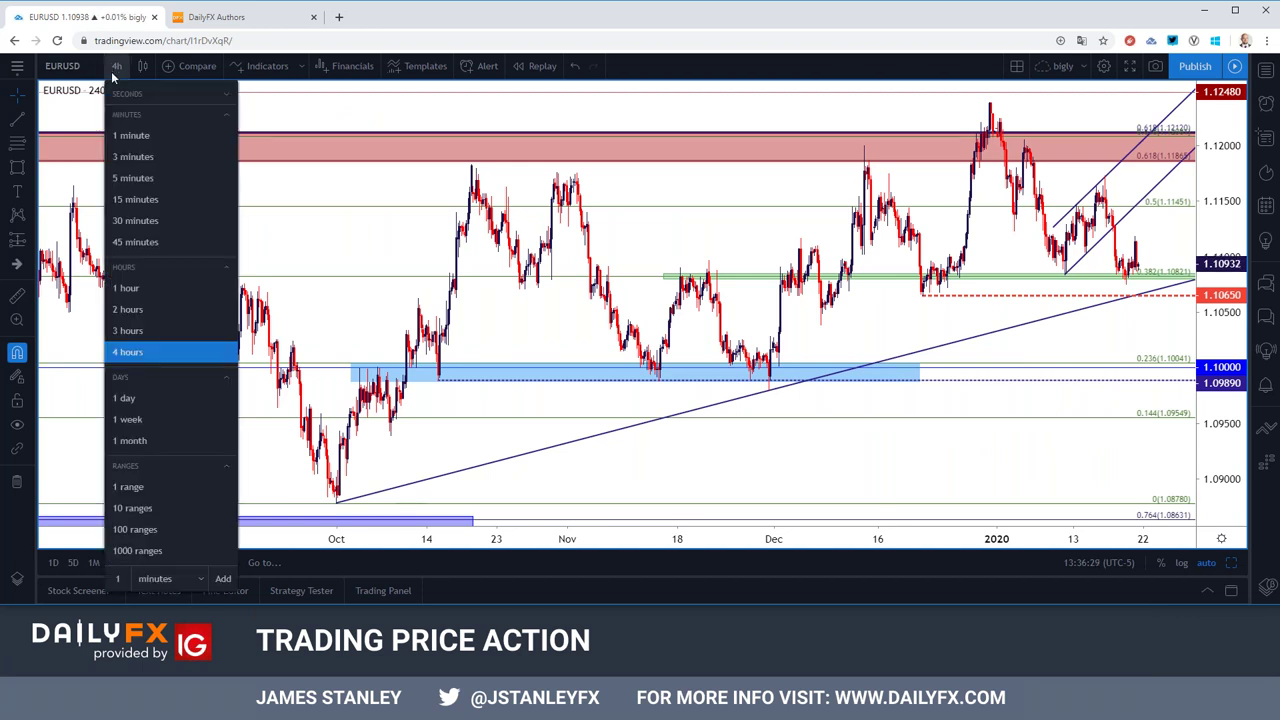
left_click(156, 400)
scroll(330, 370, "up", 3)
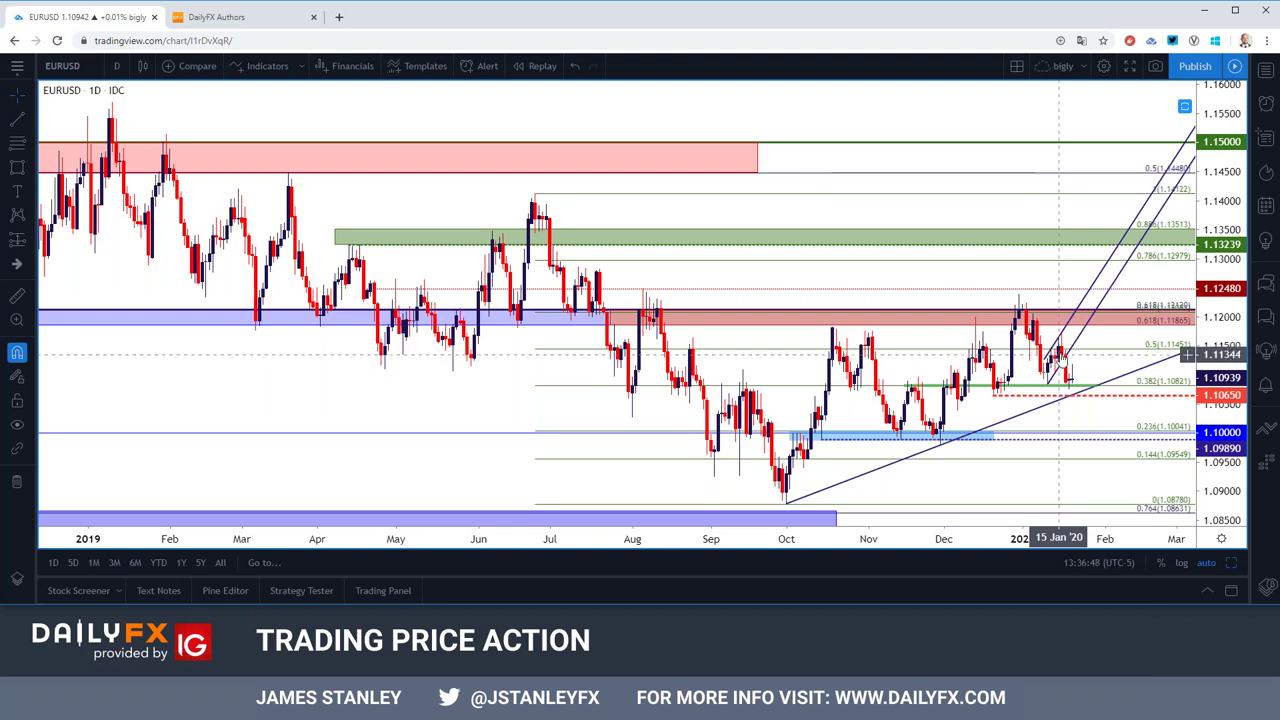
scroll(1069, 294, "down", 4)
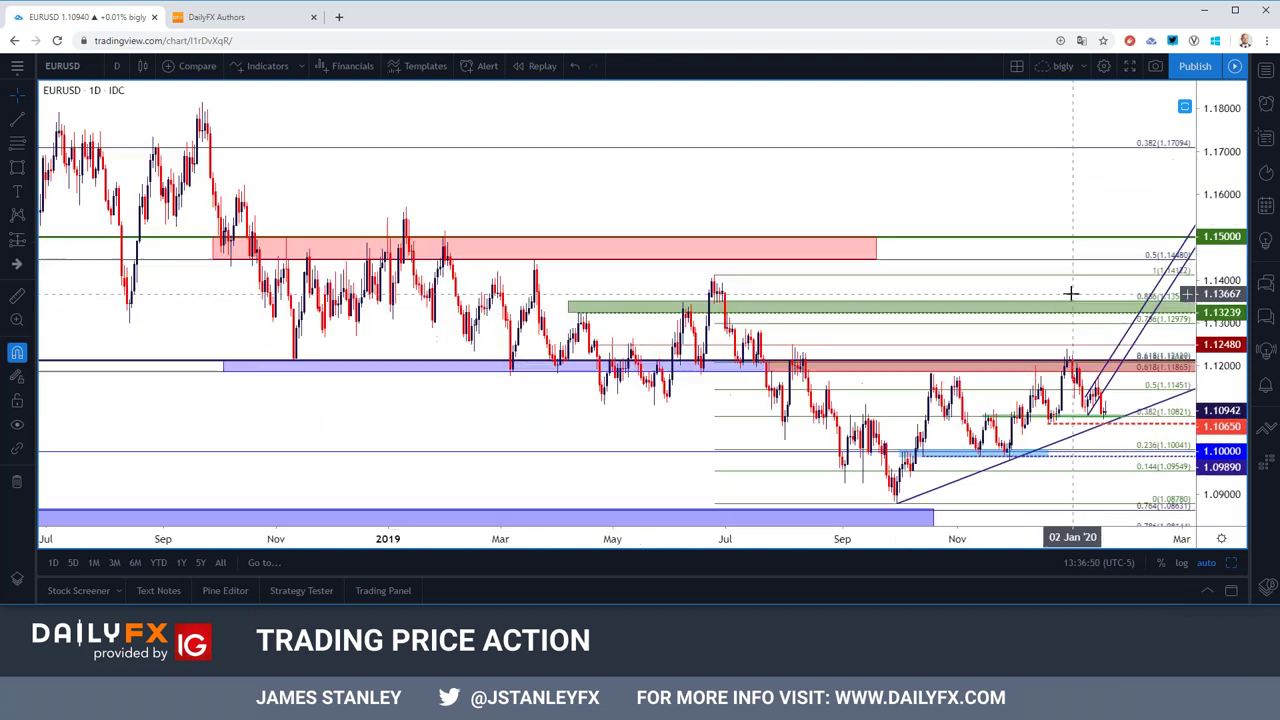
left_click_drag(1066, 289, 1031, 286)
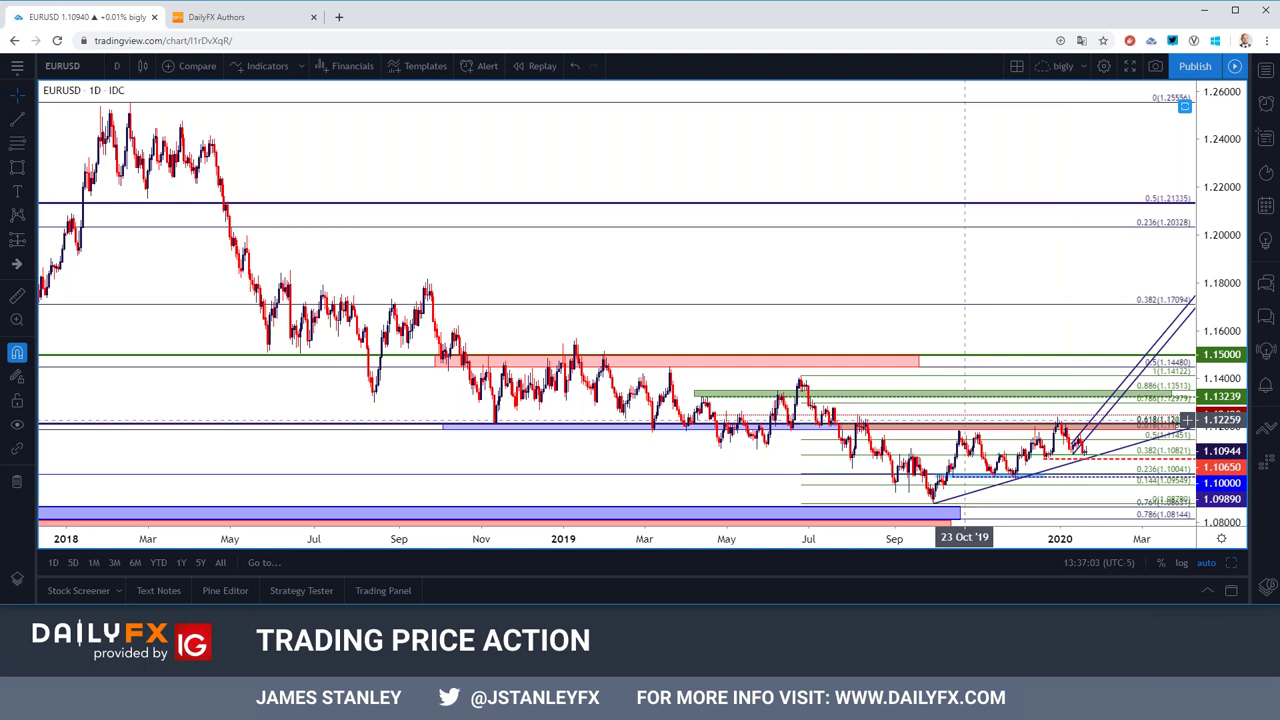
Step: Zoom the EURUSD daily chart in on January 2019 through early 2020
scroll(930, 412, "up", 3)
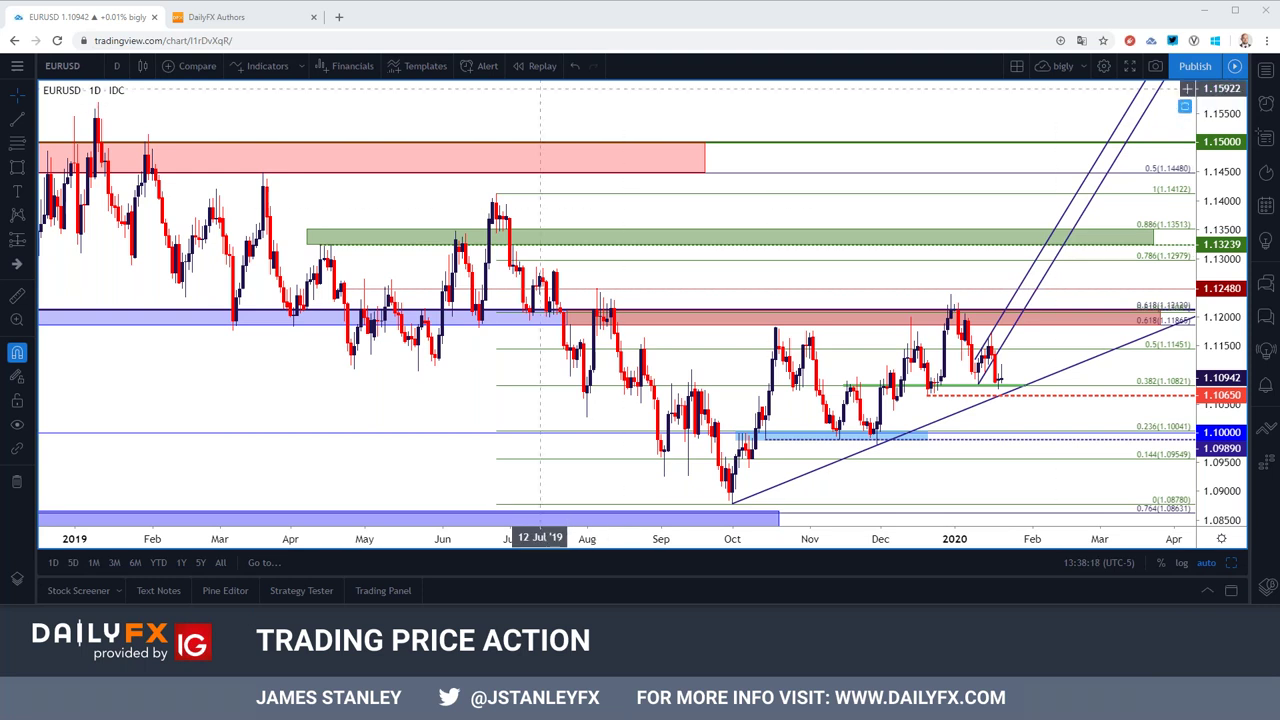
left_click(94, 65)
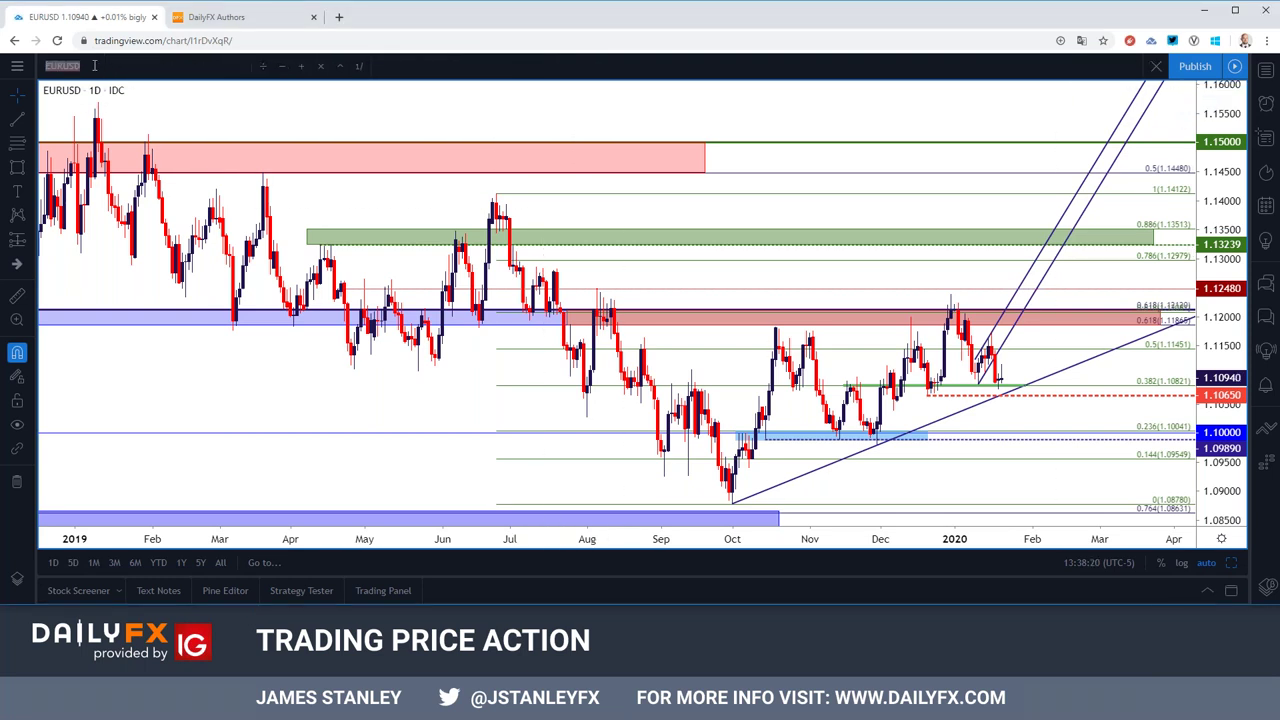
Step: Load FX_IDC:USDJPY and review it on 2-hour, then 4-hour candles, zooming around
type("FX_IDC:USDJPY")
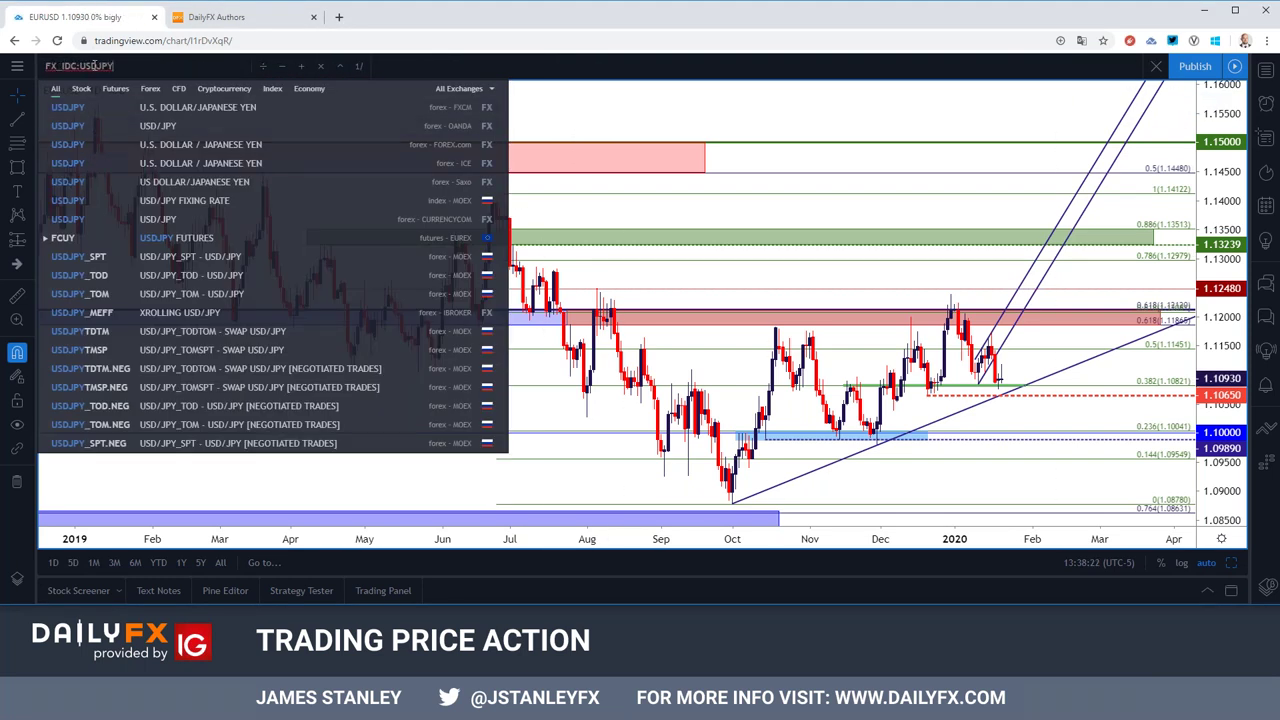
key("Return")
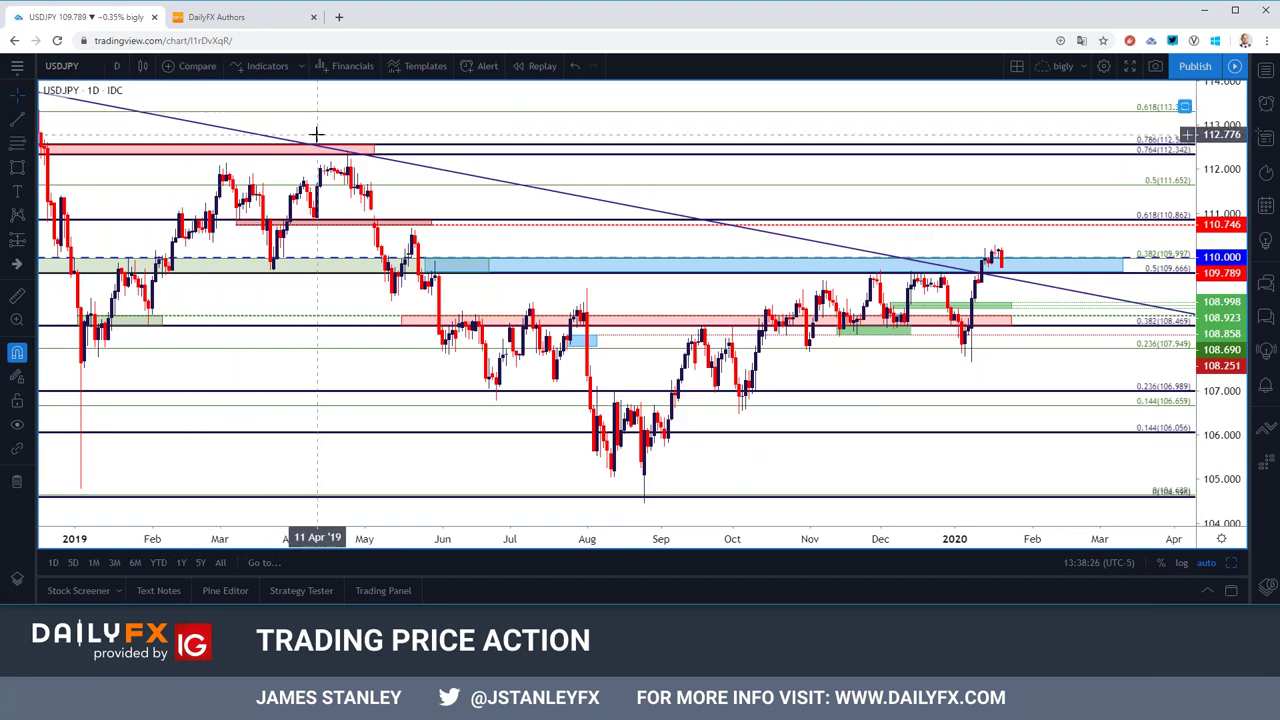
left_click(117, 66)
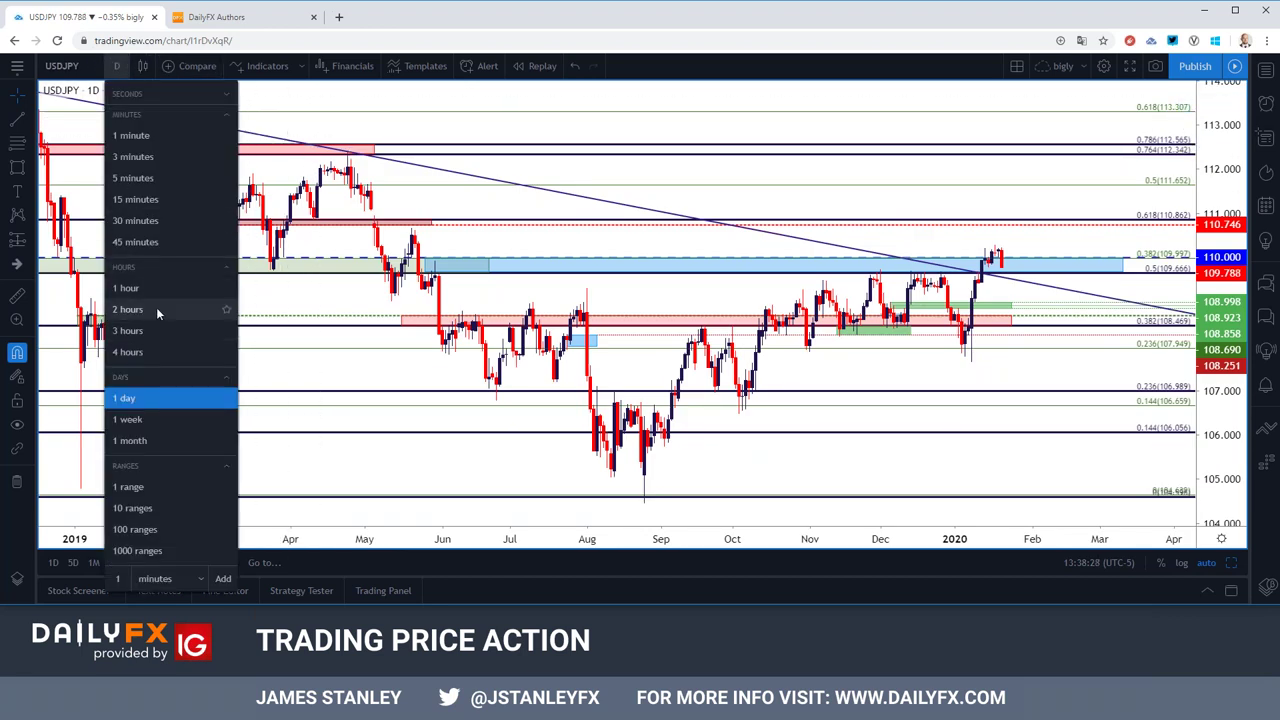
left_click(156, 309)
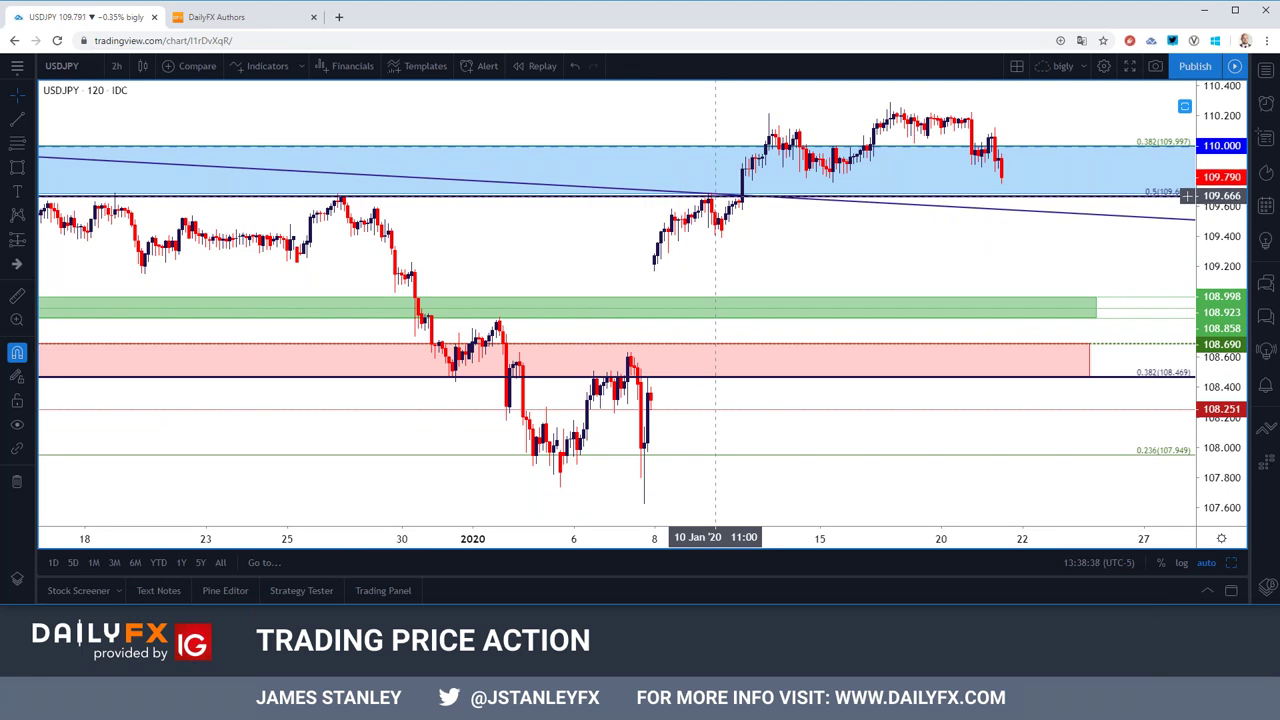
left_click(117, 65)
left_click(152, 358)
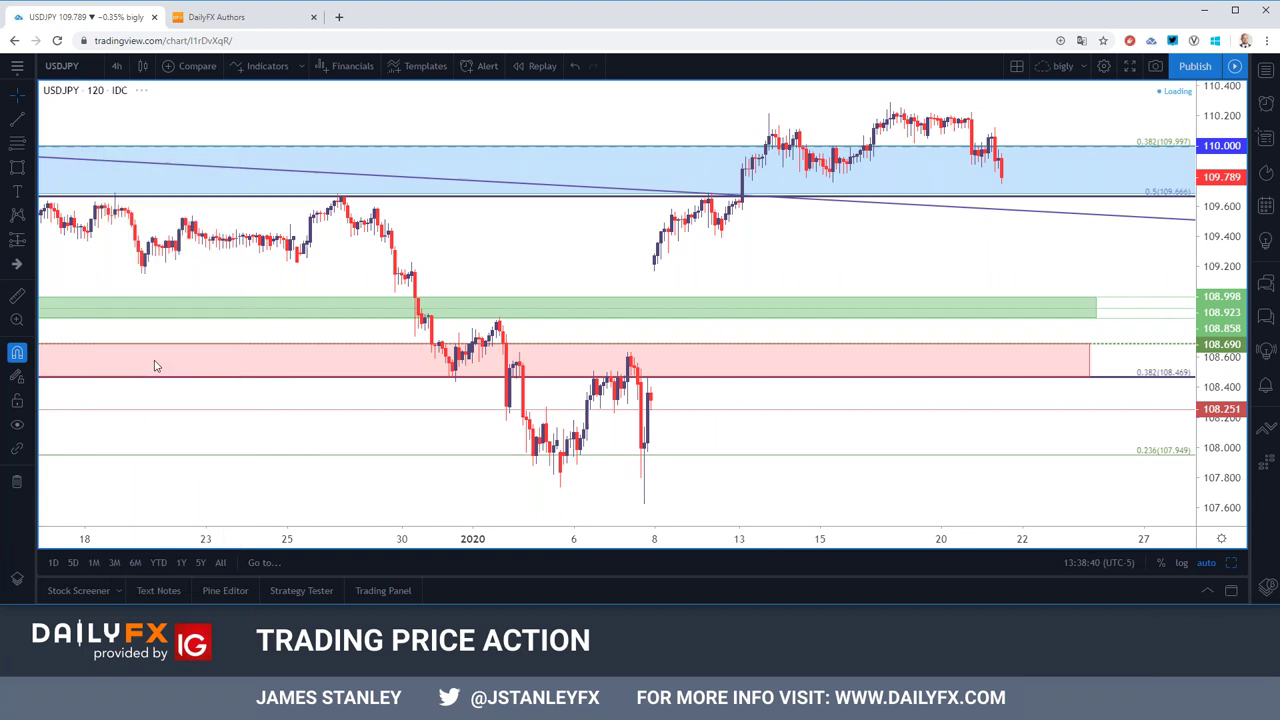
scroll(440, 322, "down", 3)
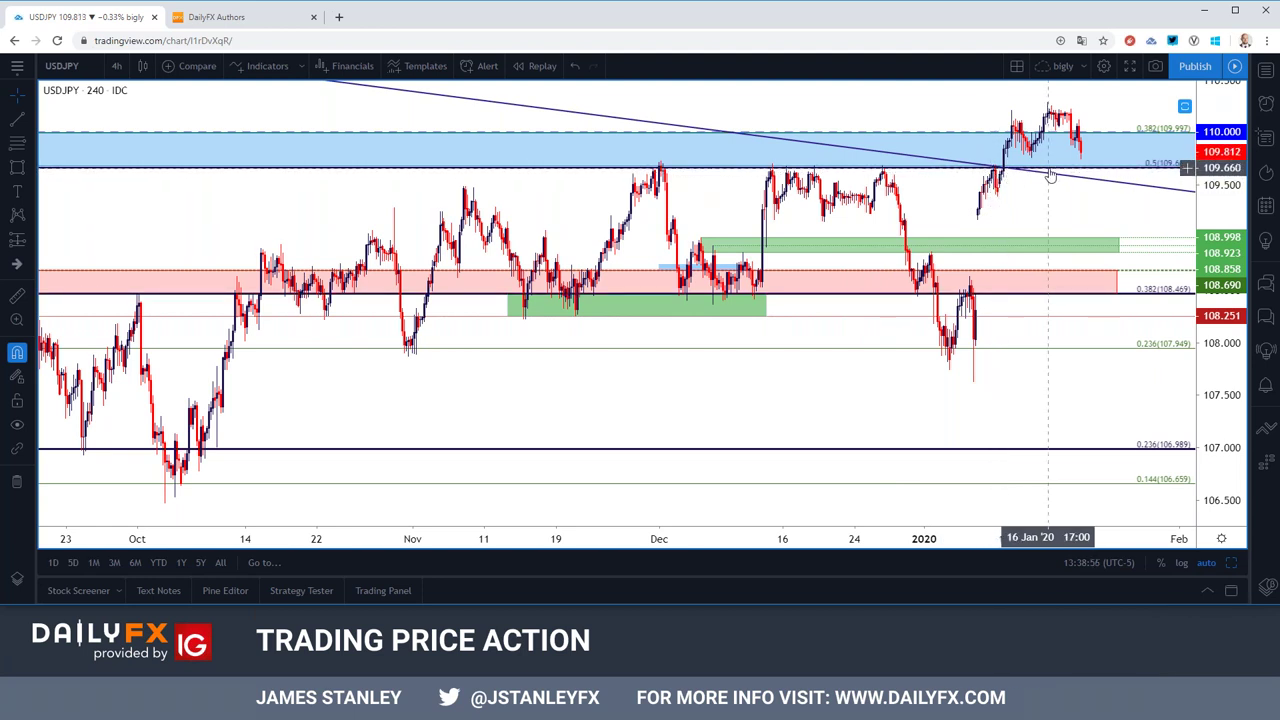
scroll(1050, 175, "down", 4)
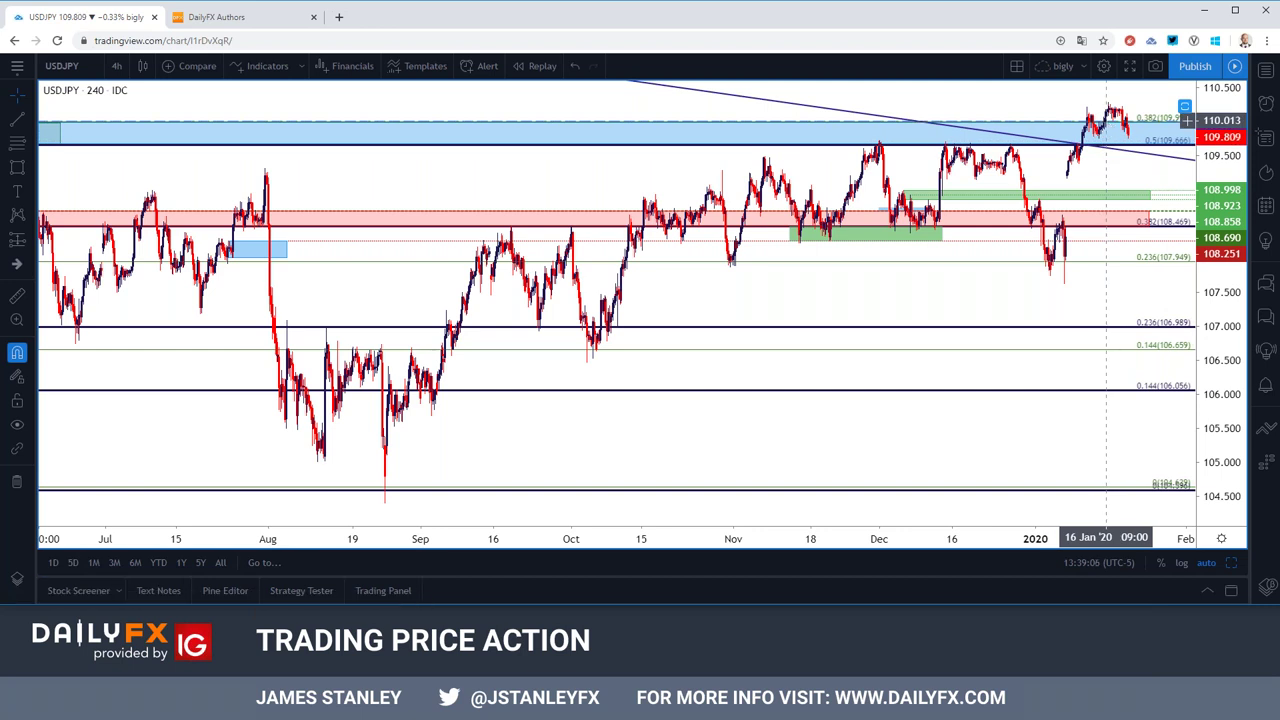
scroll(1105, 120, "down", 3)
scroll(940, 230, "up", 5)
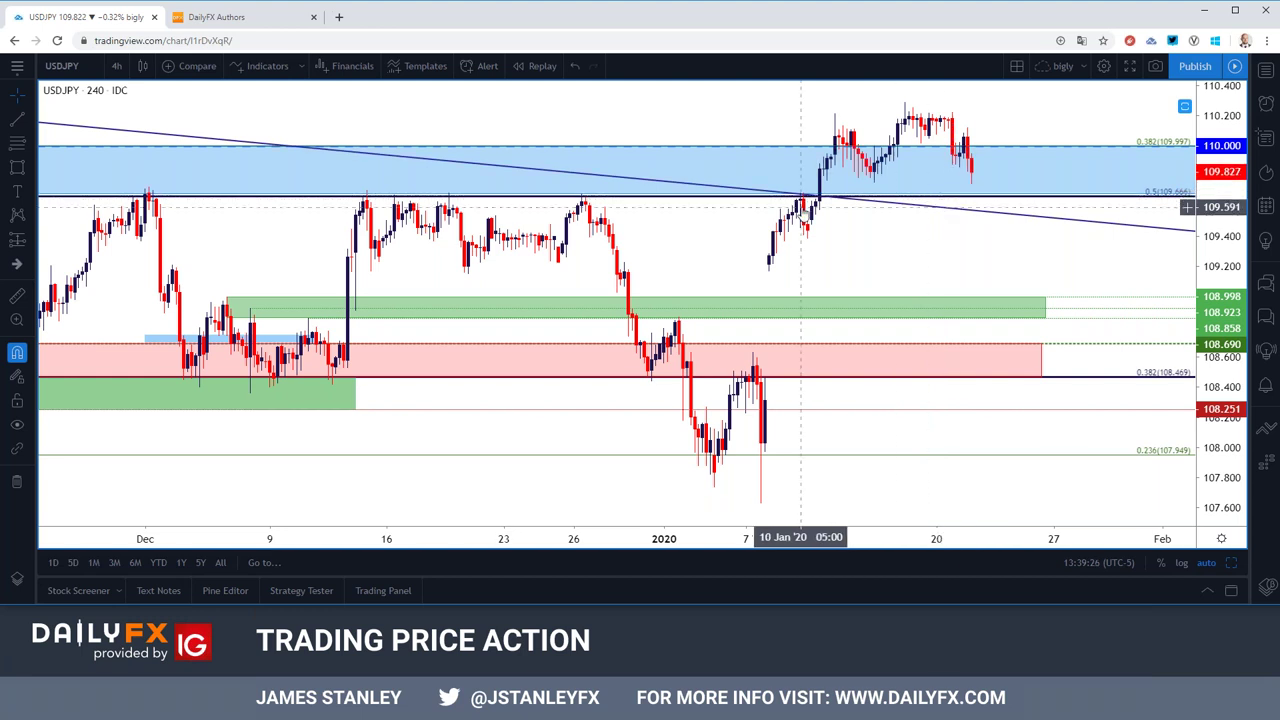
scroll(797, 200, "down", 3)
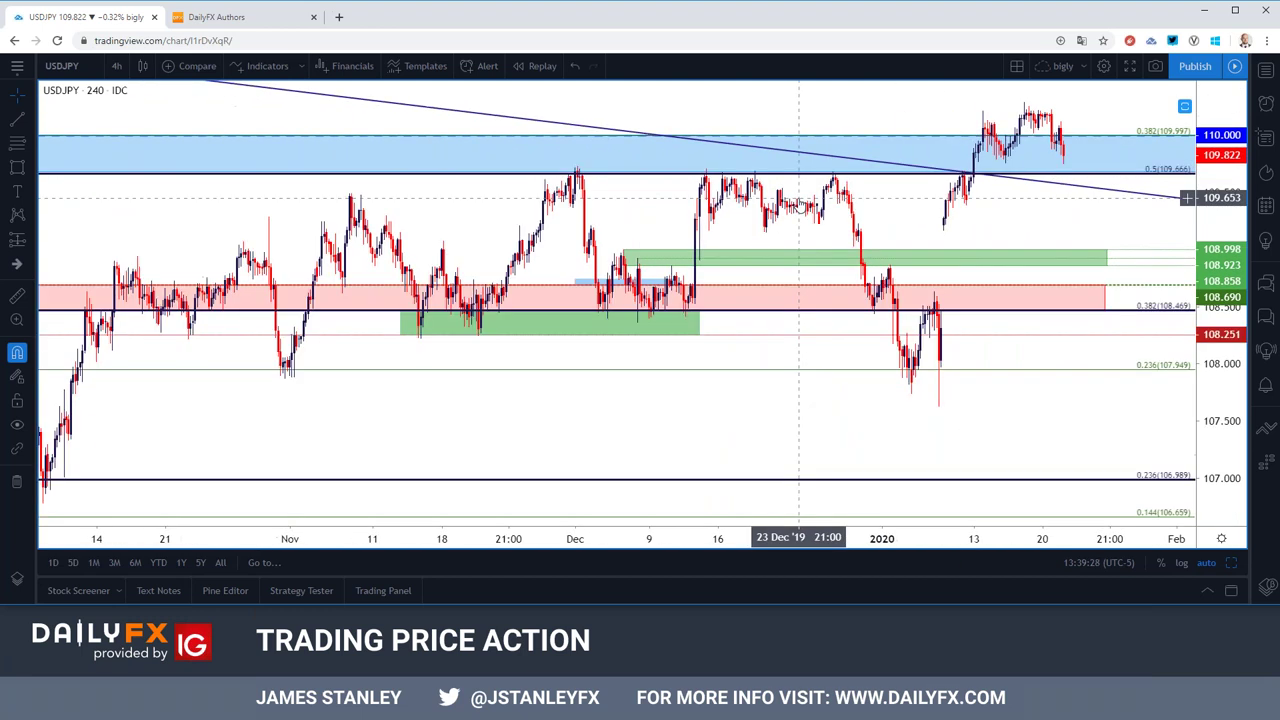
scroll(764, 200, "down", 3)
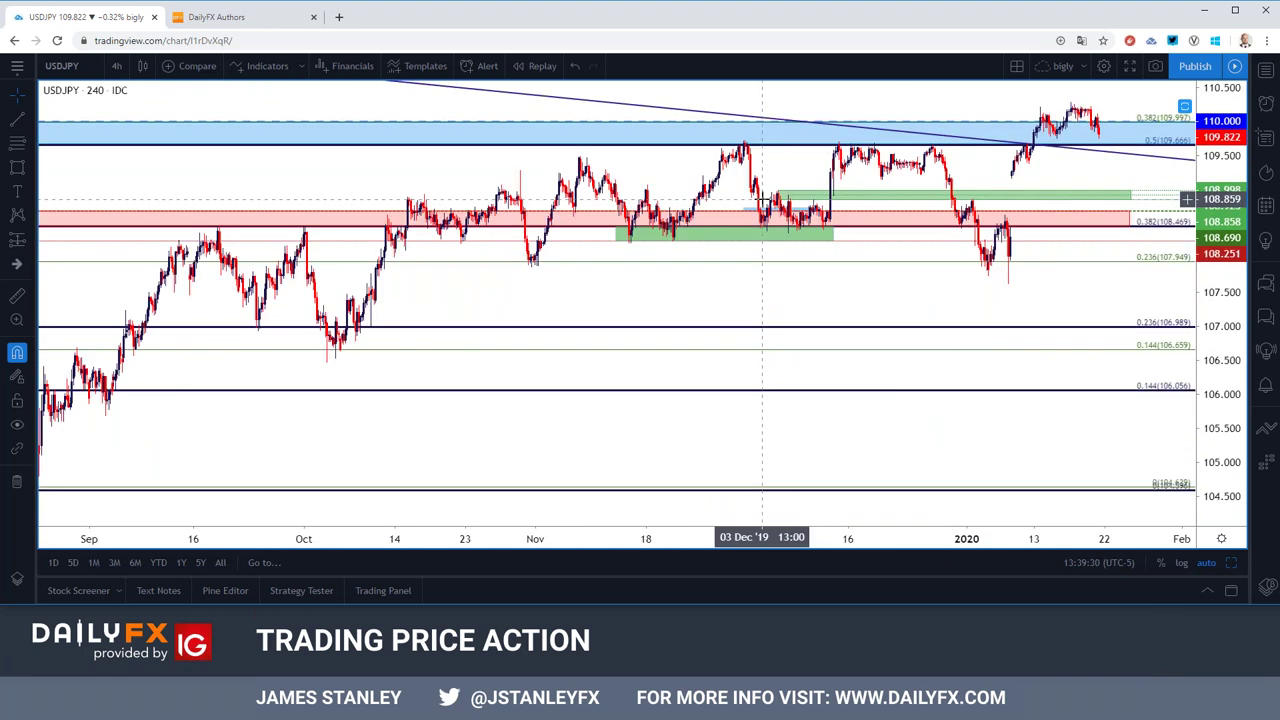
scroll(764, 200, "up", 3)
scroll(771, 194, "up", 2)
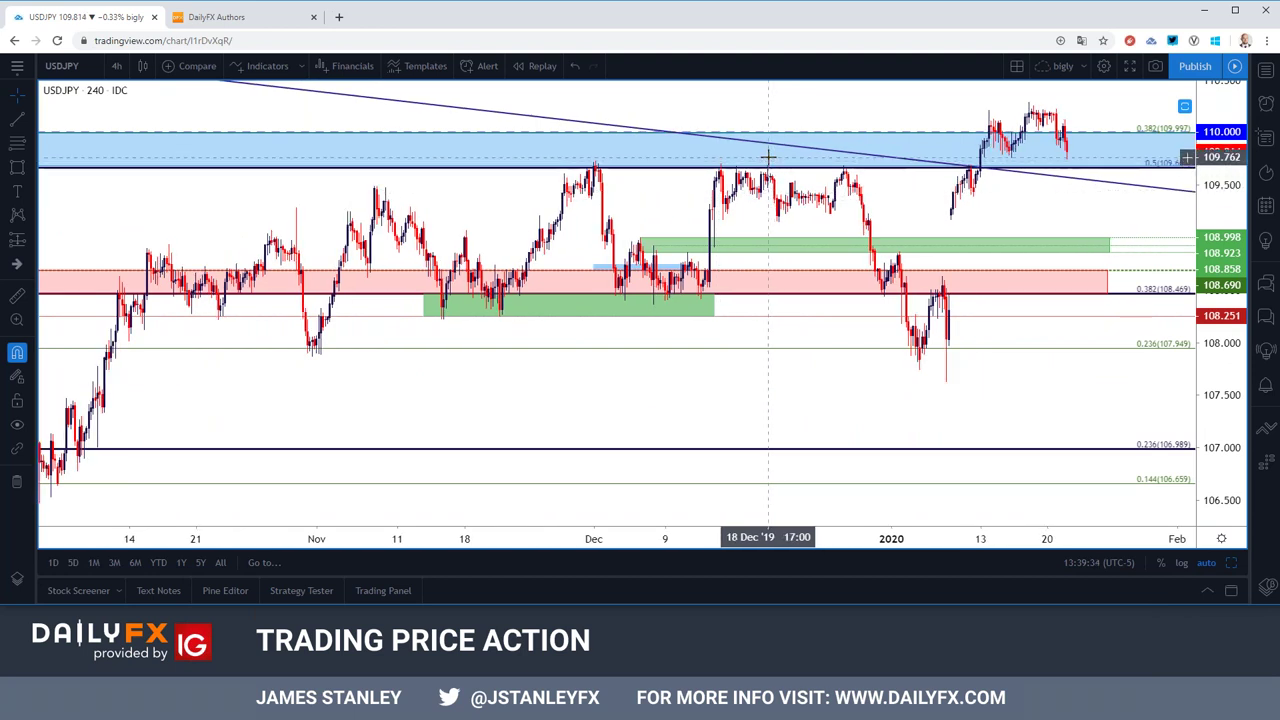
Step: Switch the chart symbol to EURJPY, keeping 4-hour candles
left_click(74, 66)
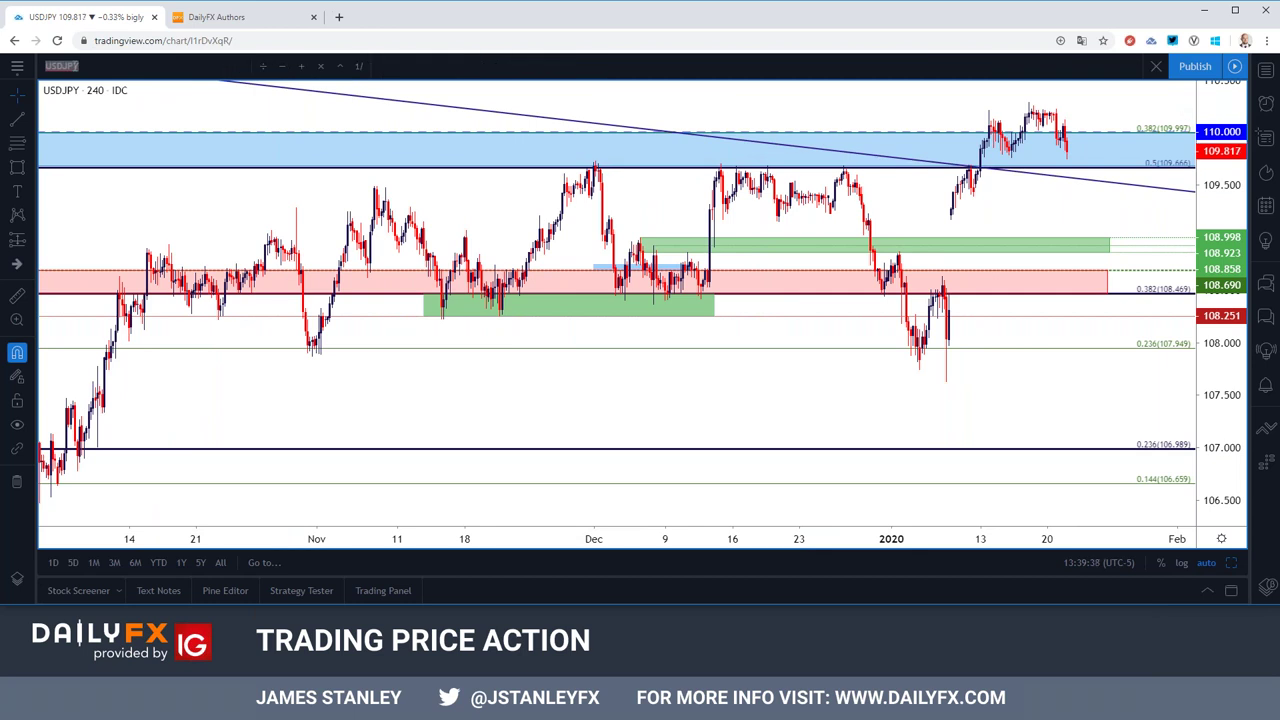
type("EURJPY")
key("Down")
key("Down")
key("Down")
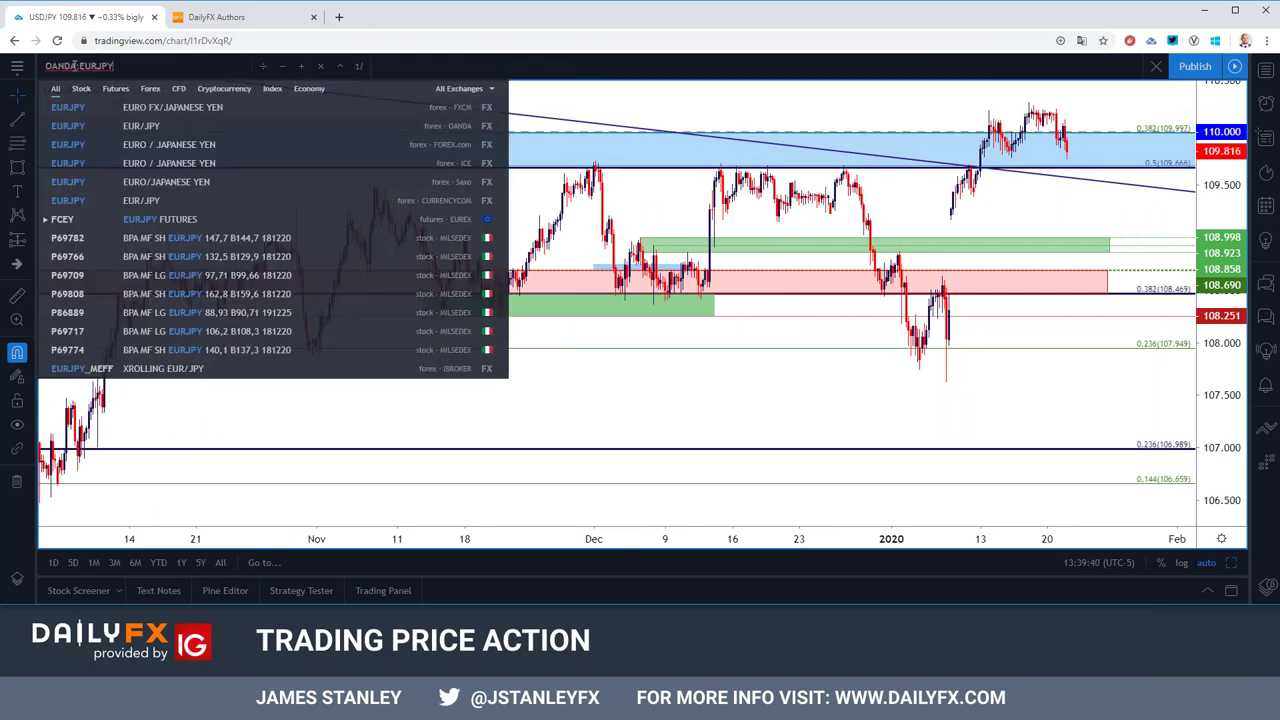
key("Return")
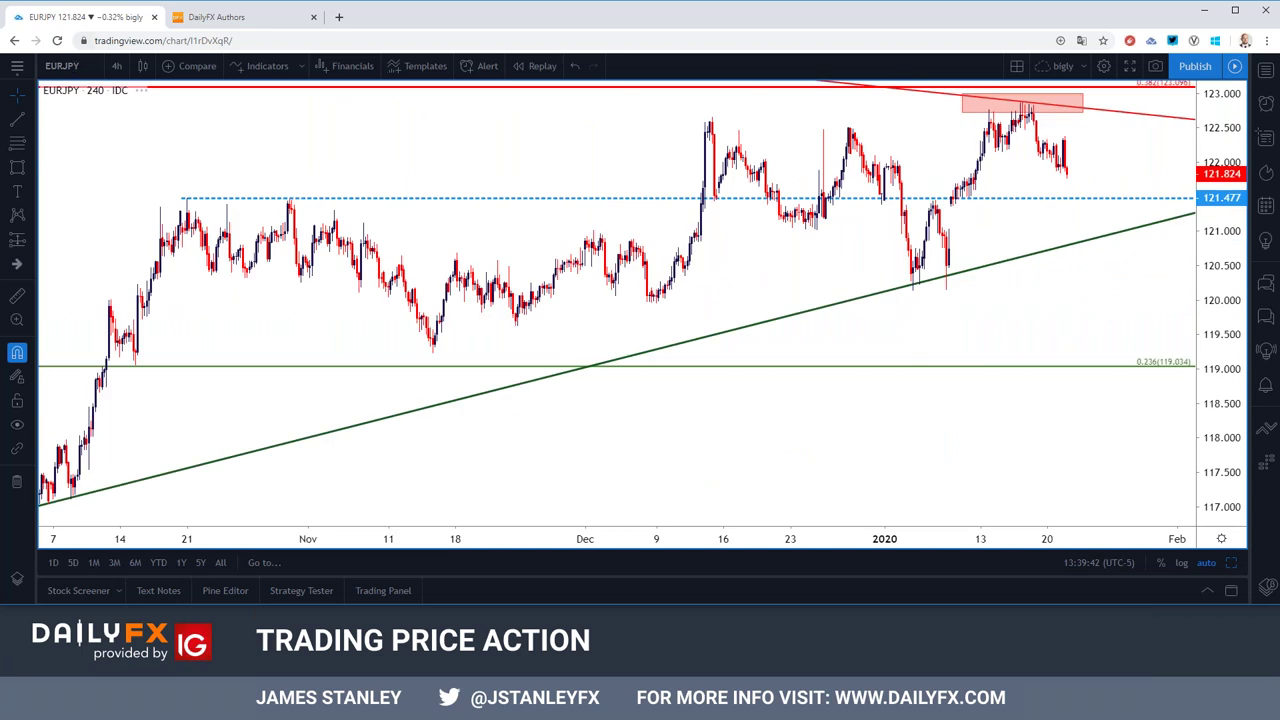
left_click(116, 66)
Step: From the strategist's DailyFX profile, open the 'Euro Weekly Forecast: EUR/USD Range, EUR/JPY Wedge Ahead of ECB' article
left_click(131, 405)
left_click(216, 17)
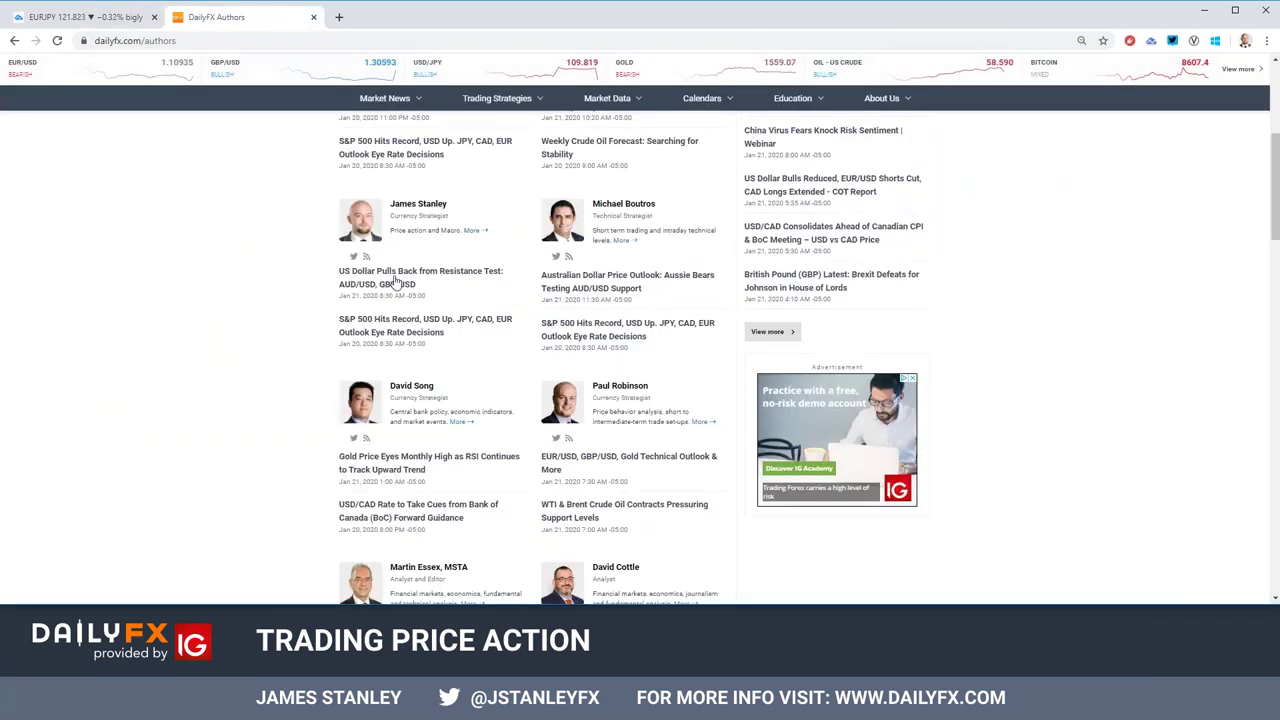
left_click(471, 234)
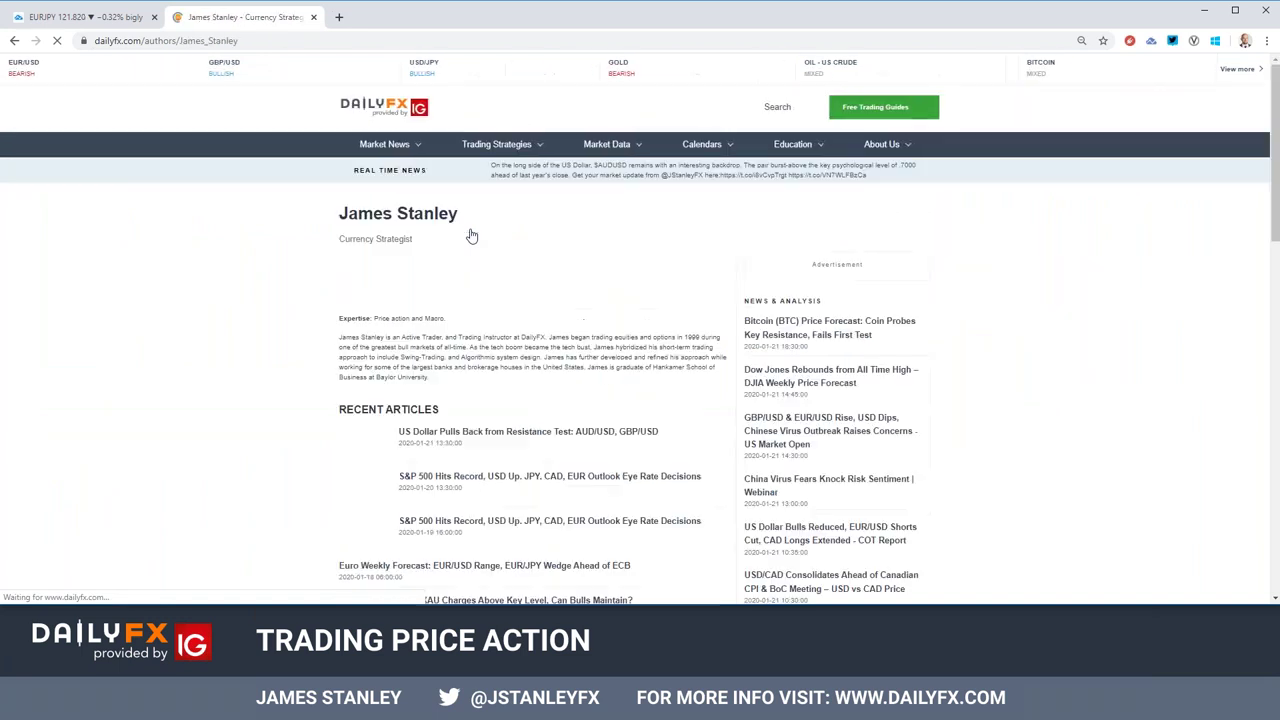
scroll(364, 351, "down", 4)
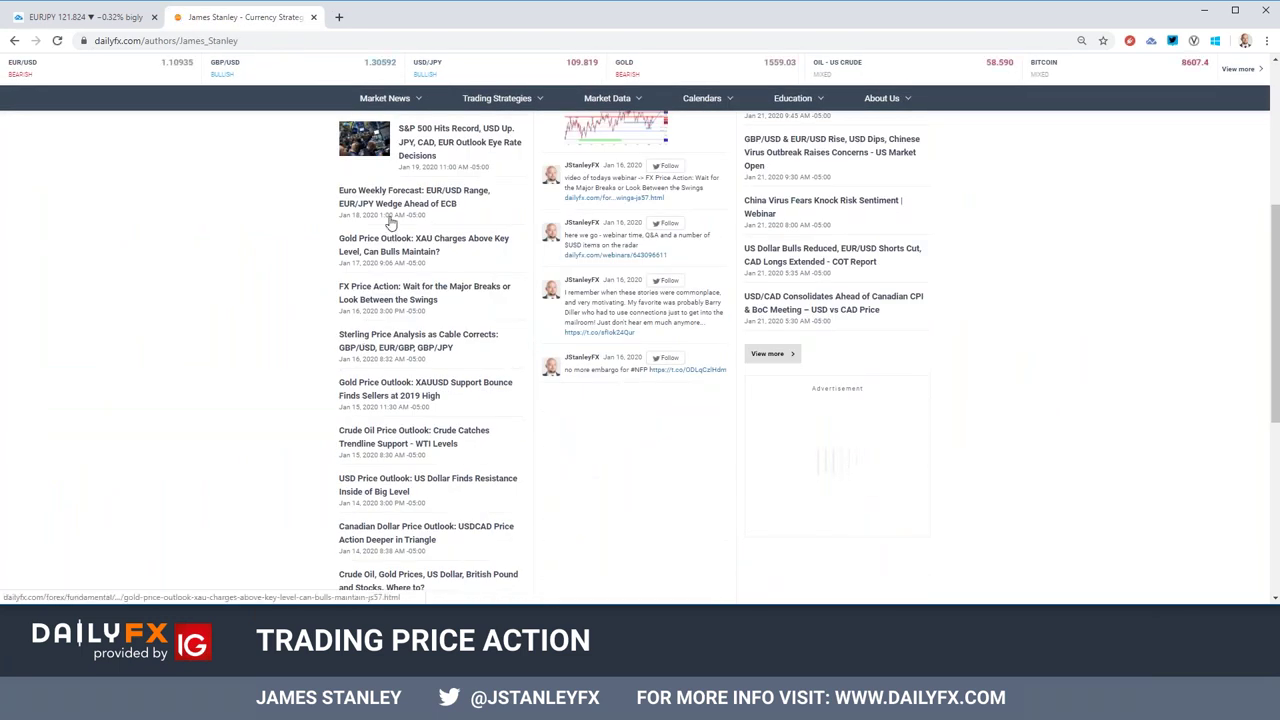
left_click(370, 195)
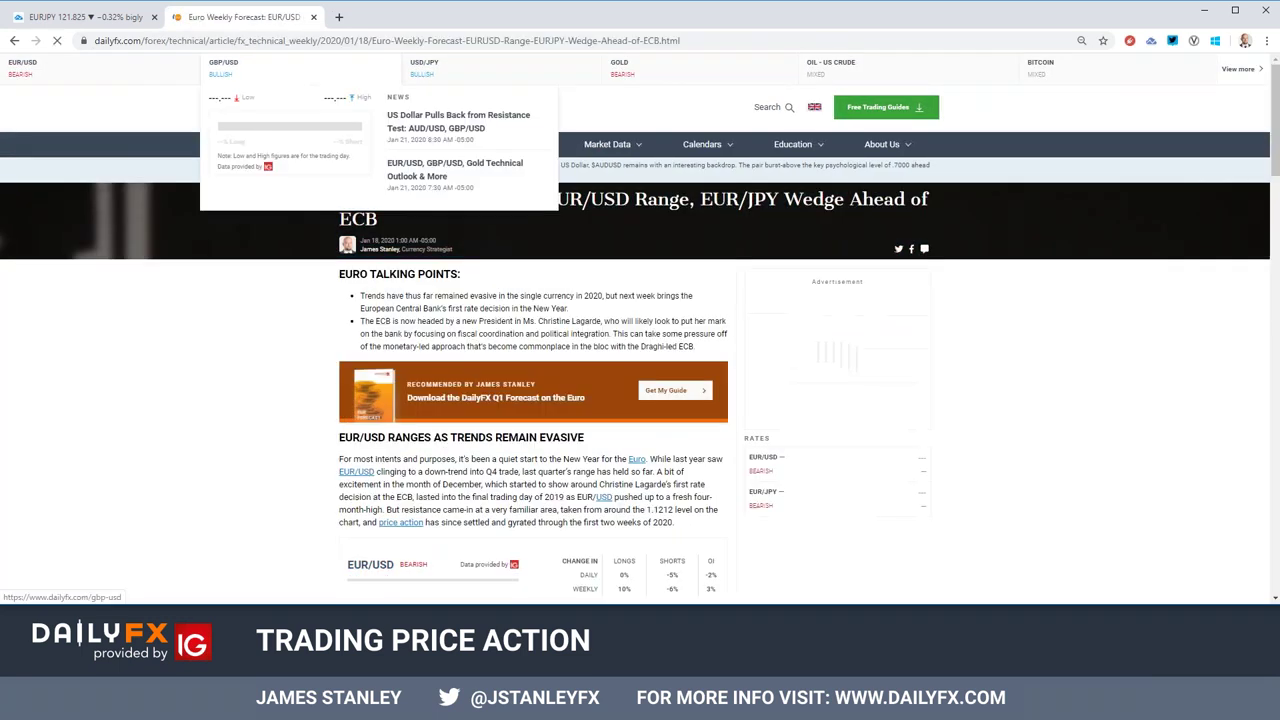
left_click(337, 45)
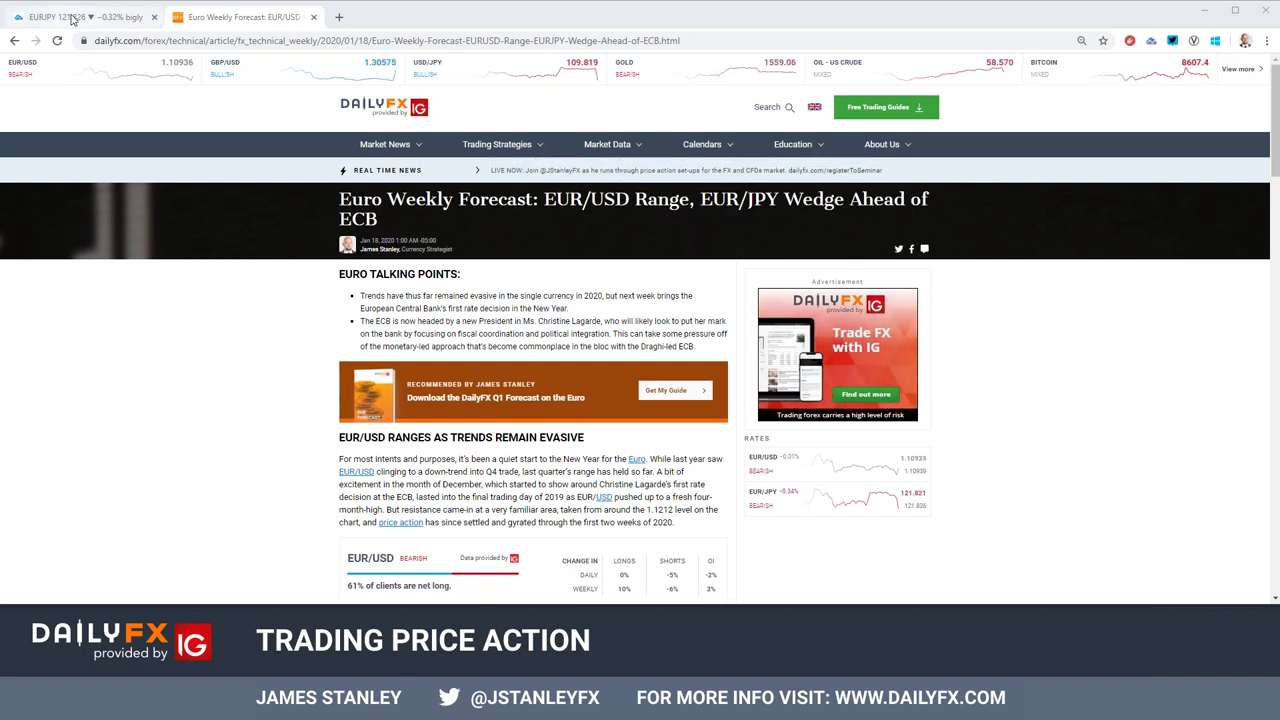
Step: Return to TradingView and zoom EURJPY daily to span August 2018 to January 2020
left_click(72, 17)
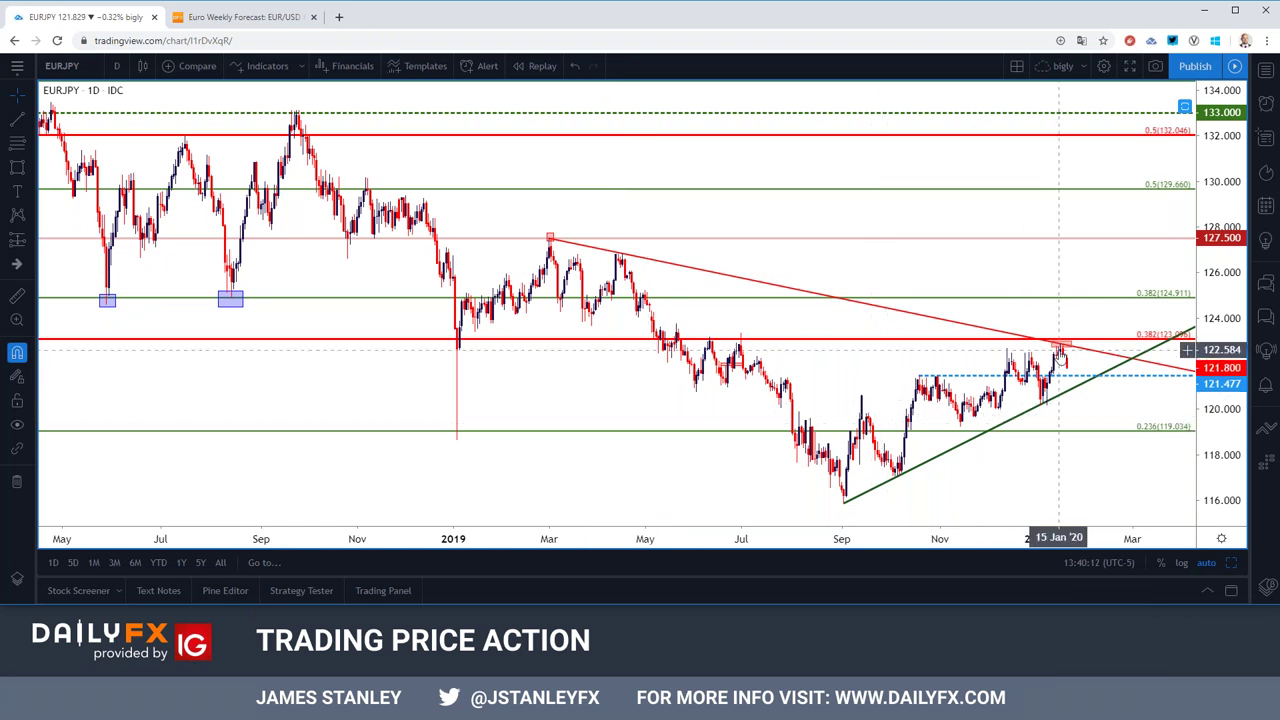
scroll(1040, 350, "up", 3)
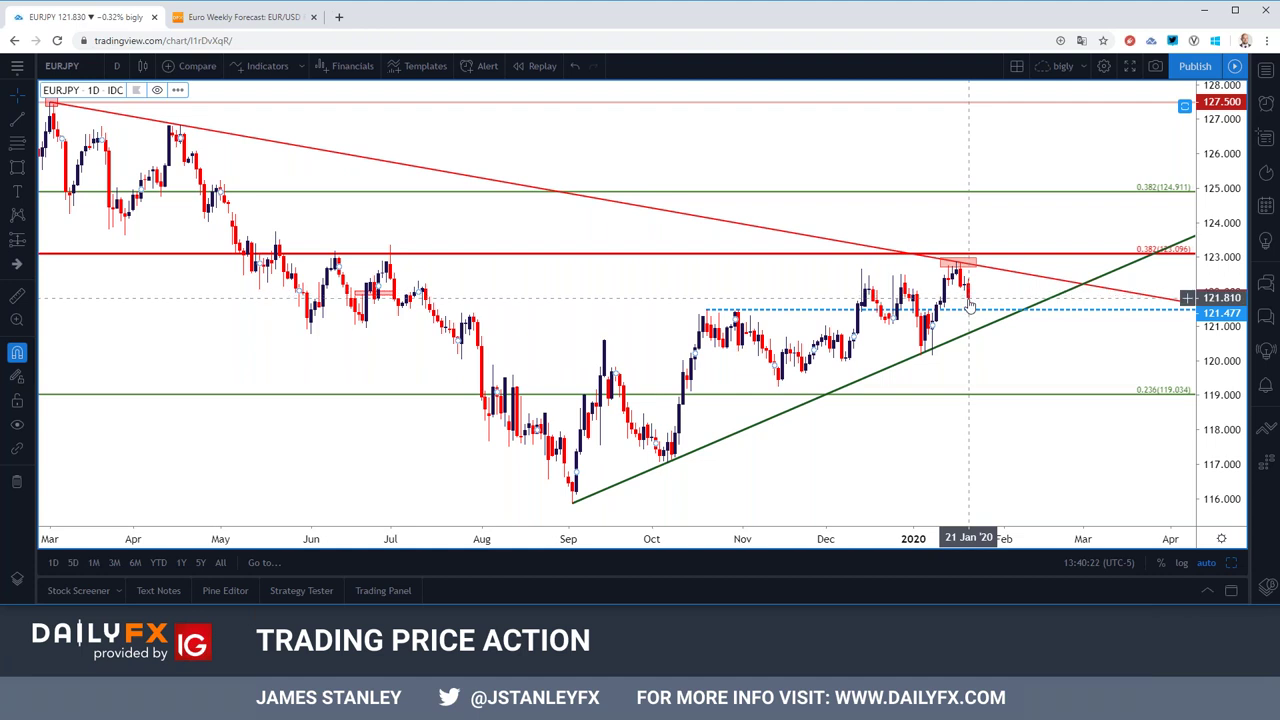
scroll(969, 303, "down", 3)
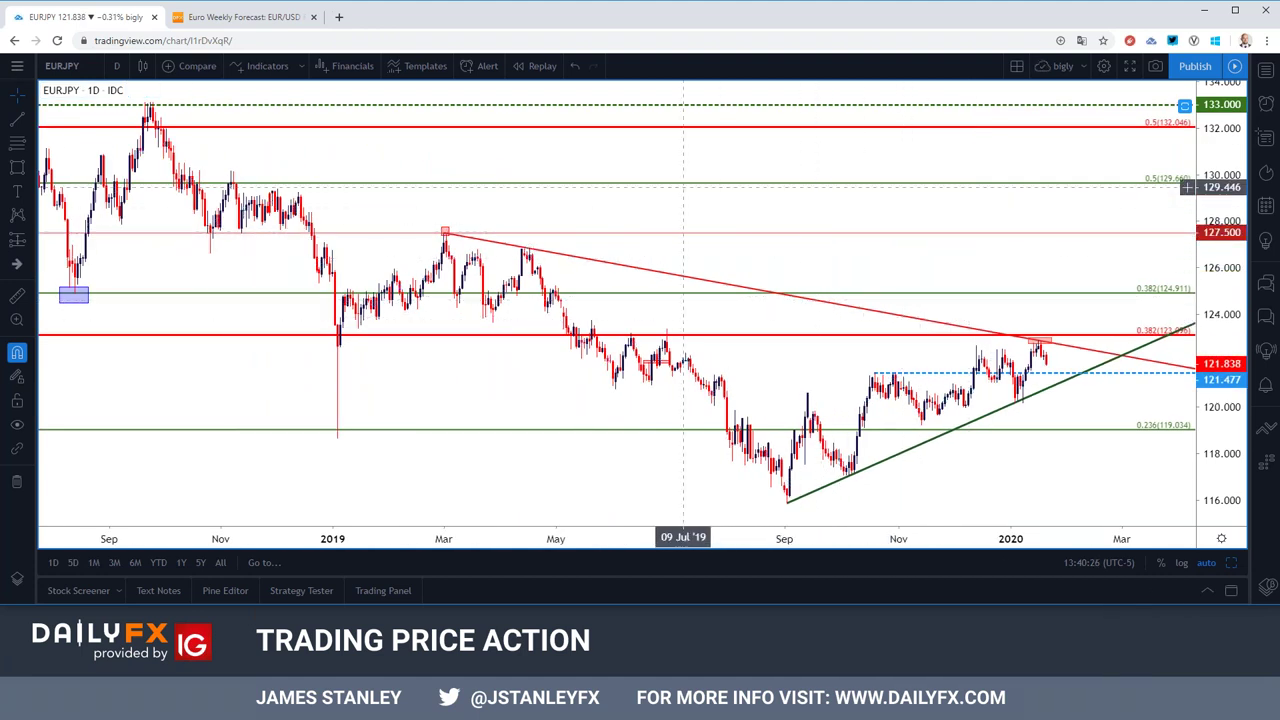
left_click(84, 66)
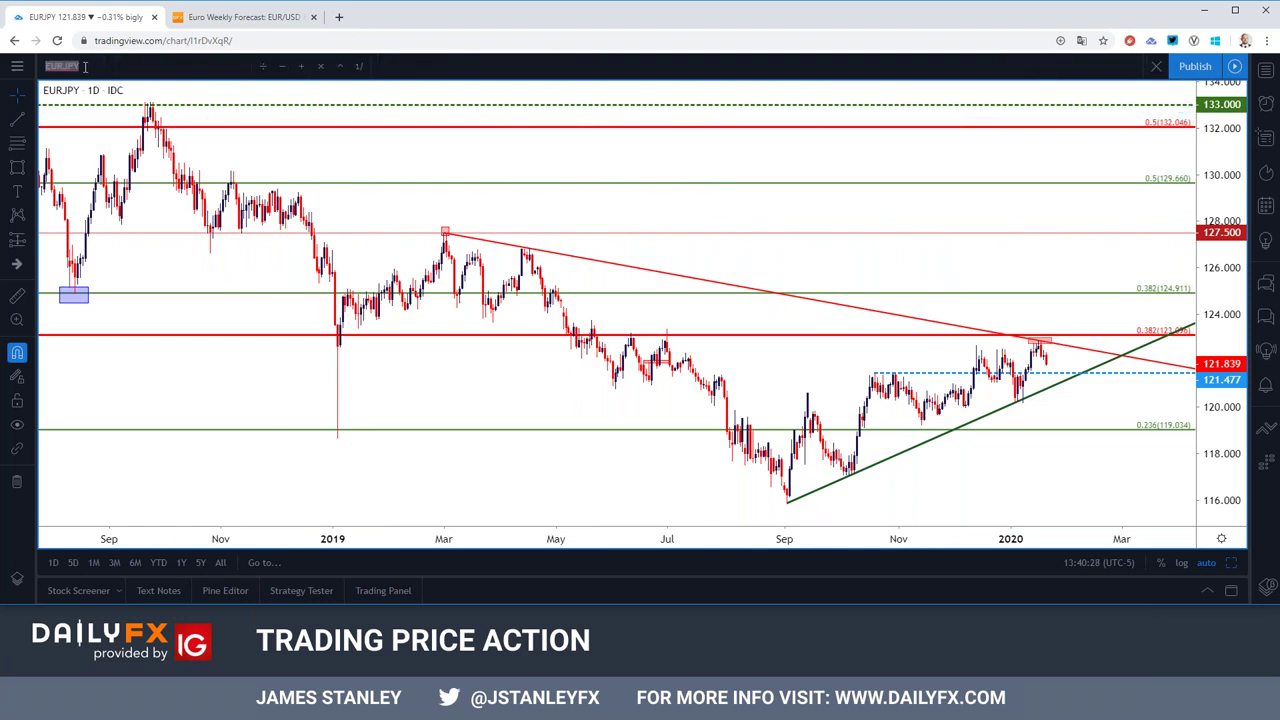
Step: Load GBPJPY on 4-hour candles, framing November to January with its Fibonacci levels
type("GBPJPY")
key("Down")
key("Down")
key("Down")
key("Down")
key("Return")
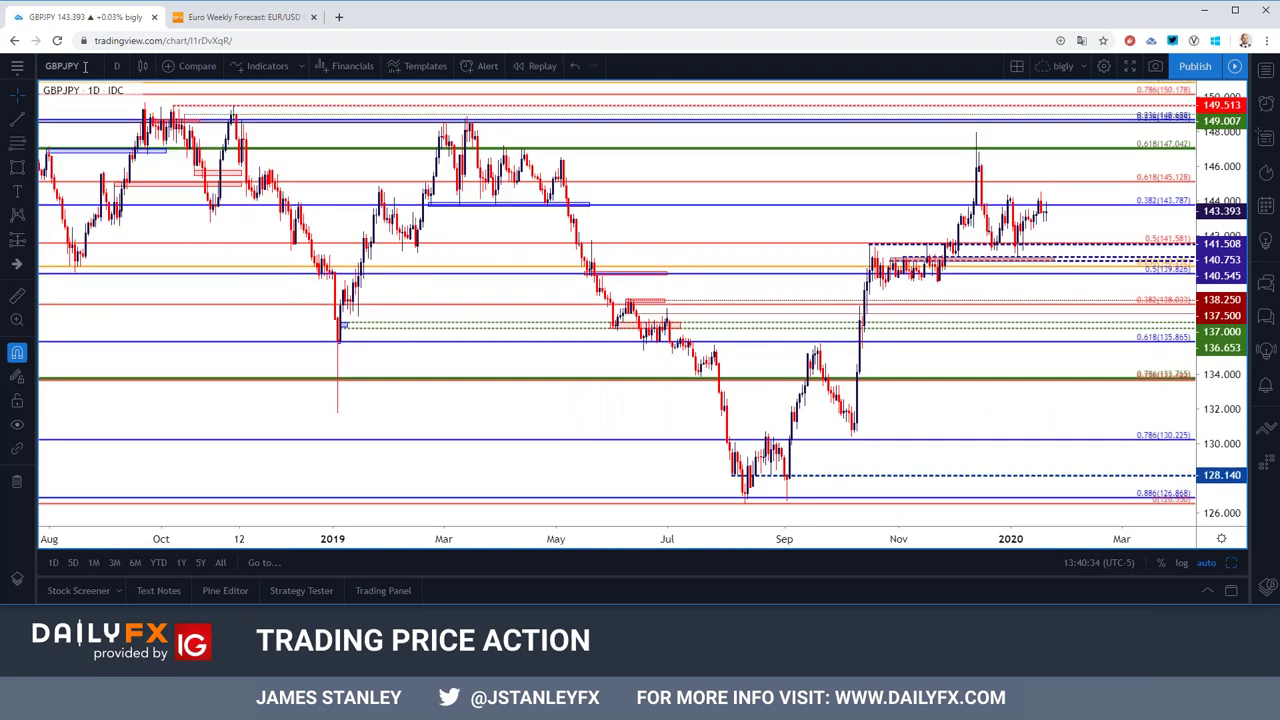
left_click(116, 65)
left_click(180, 346)
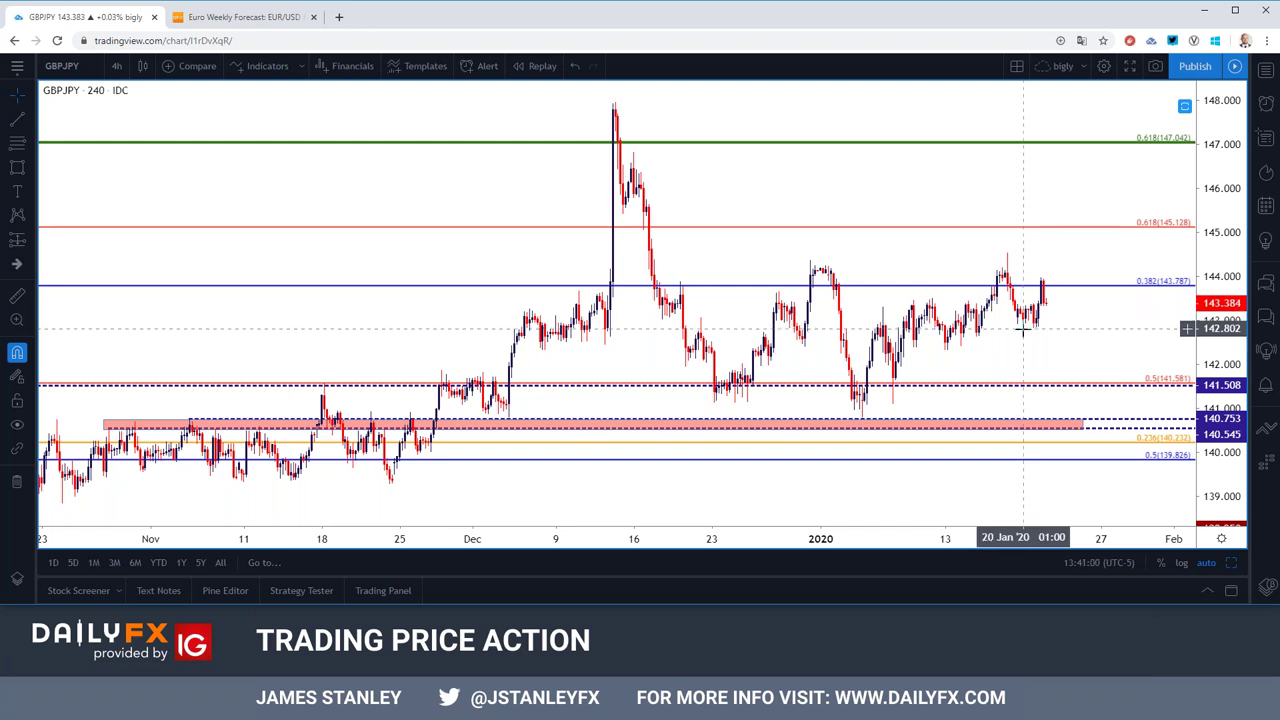
scroll(1022, 328, "down", 1)
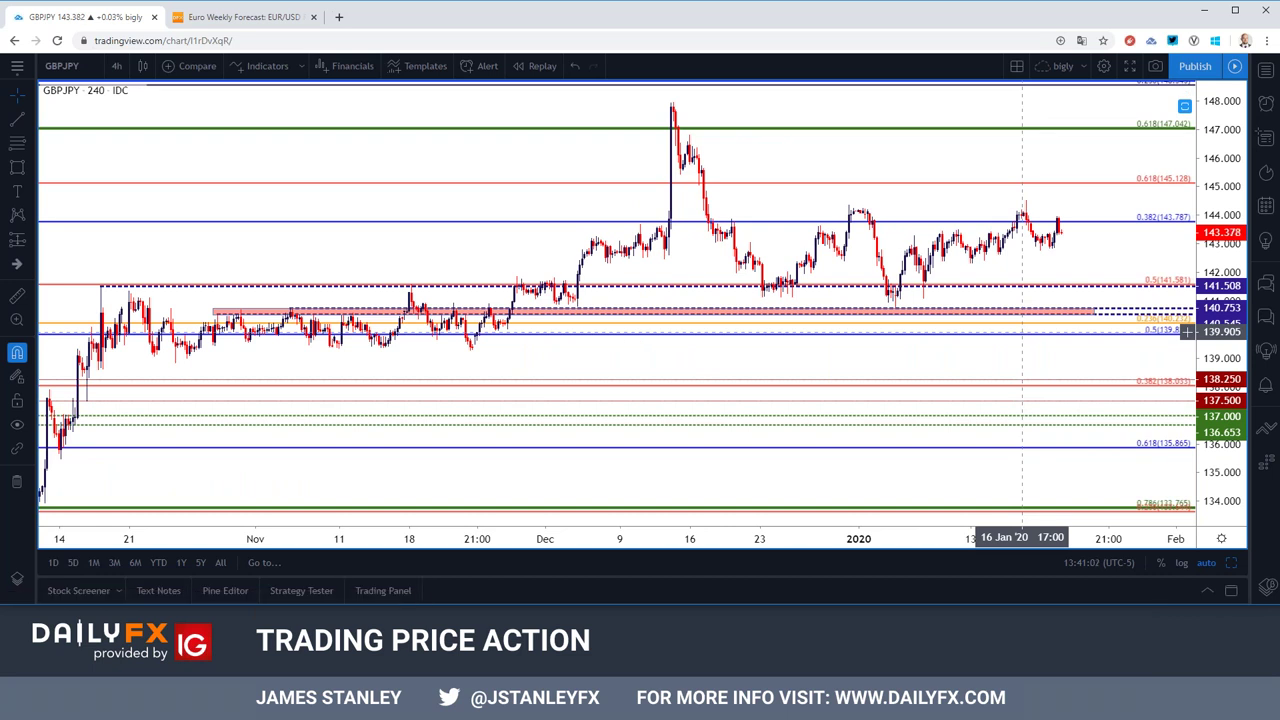
scroll(1022, 331, "up", 1)
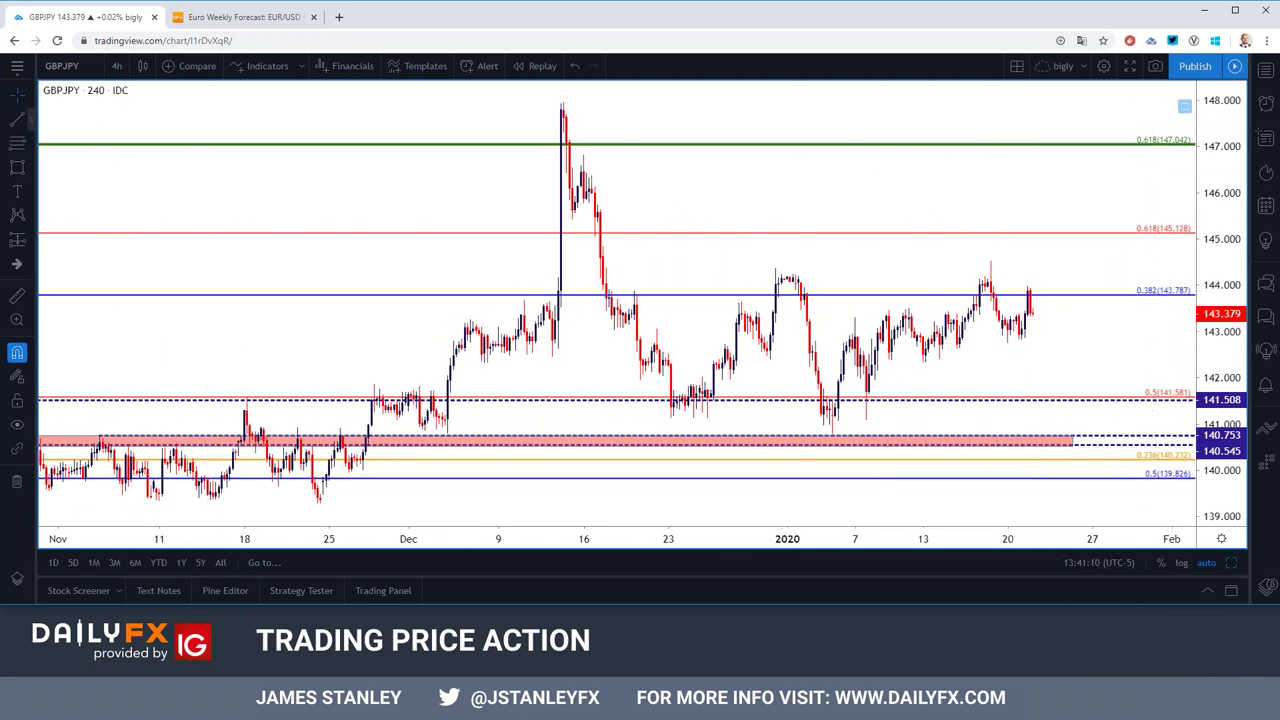
Step: Draw a rising trend line from the mid-January low along the later lows
left_click(29, 120)
left_click(85, 121)
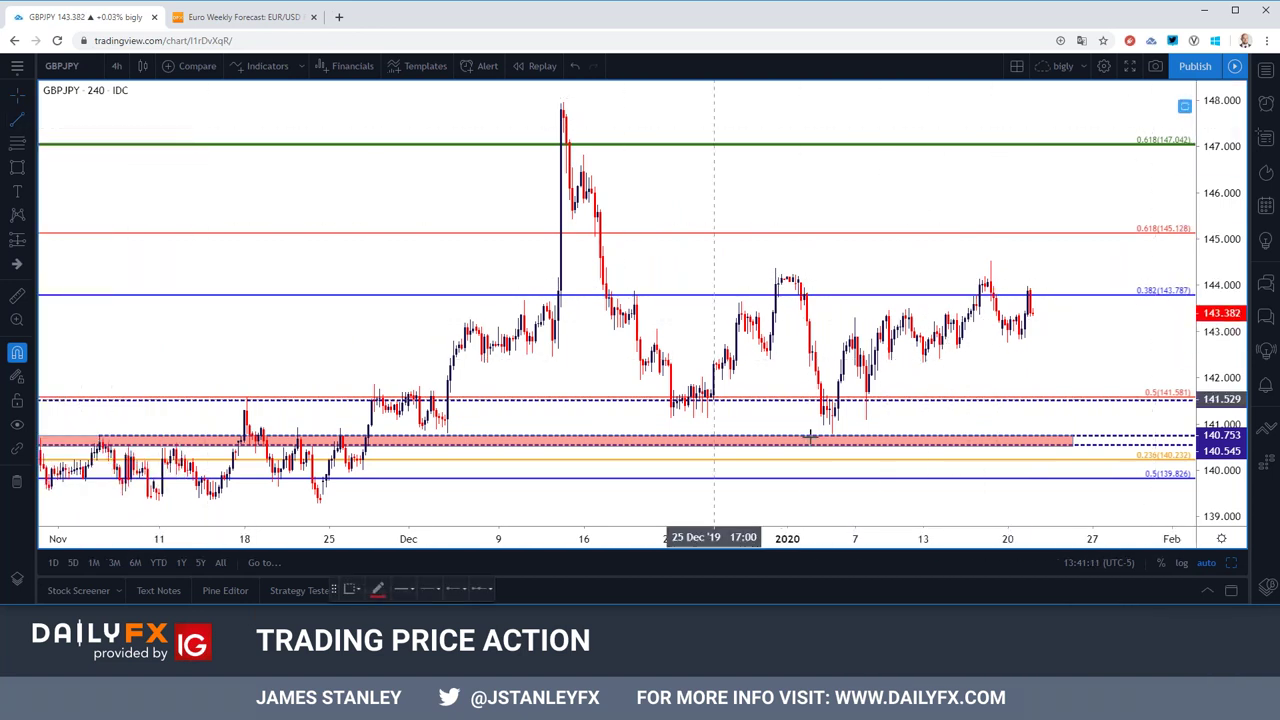
left_click(927, 366)
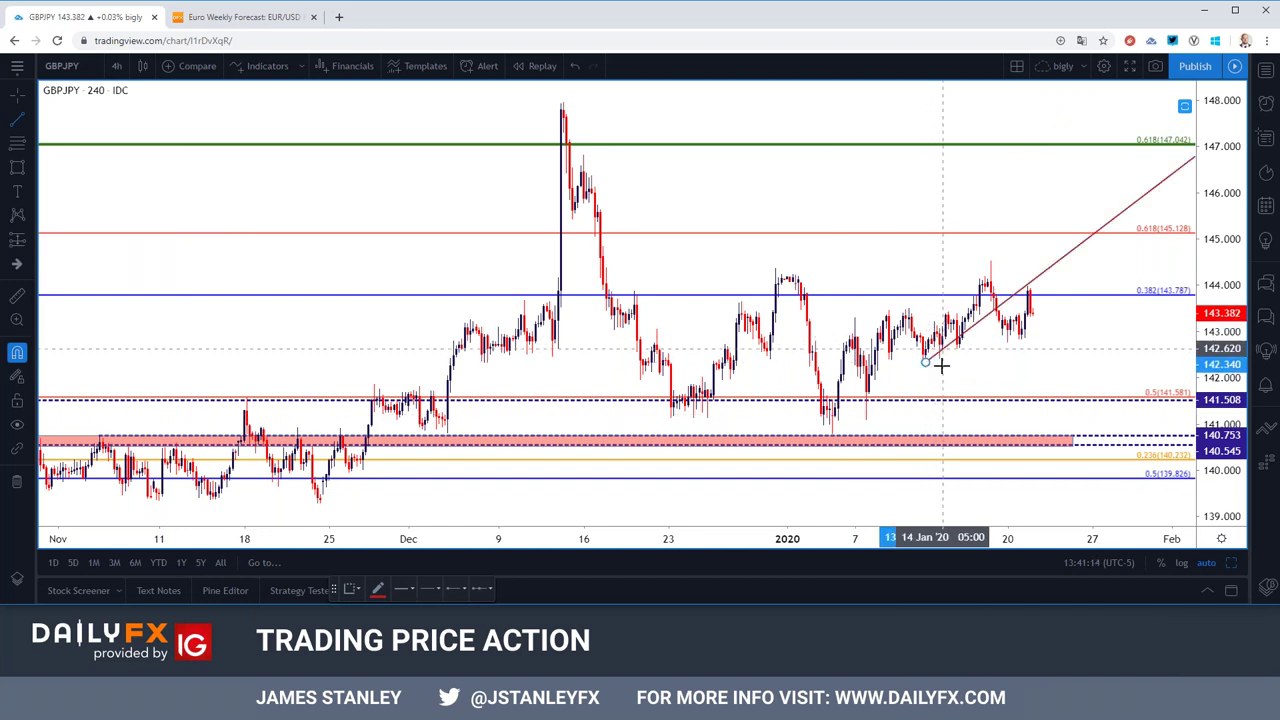
left_click(945, 355)
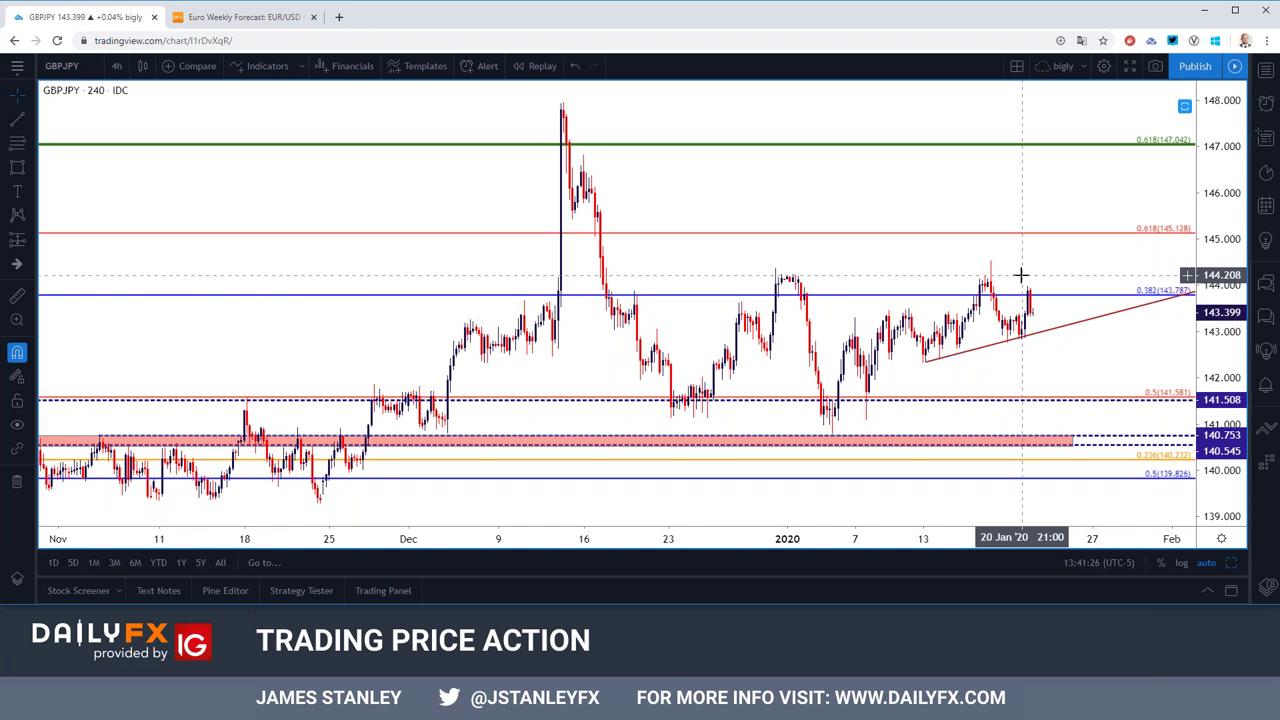
Step: Add a horizontal ray at the late-December high
left_click(32, 122)
left_click(56, 227)
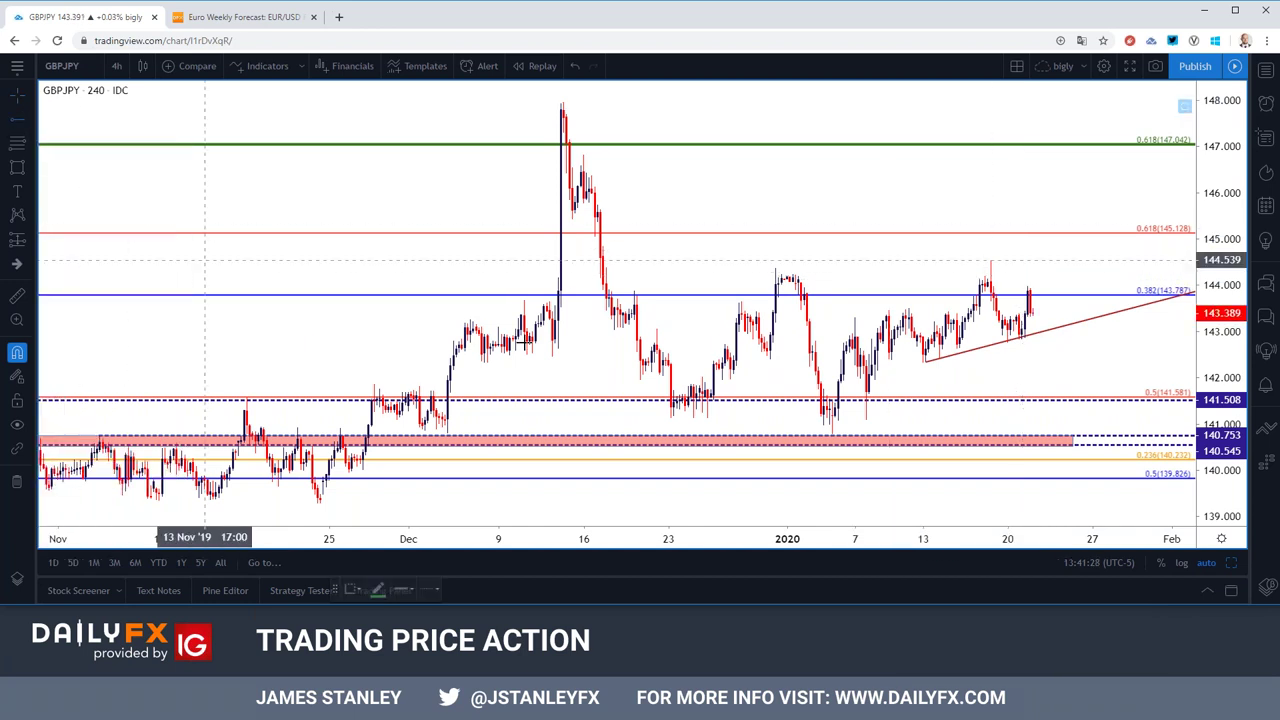
left_click(789, 277)
left_click(813, 270)
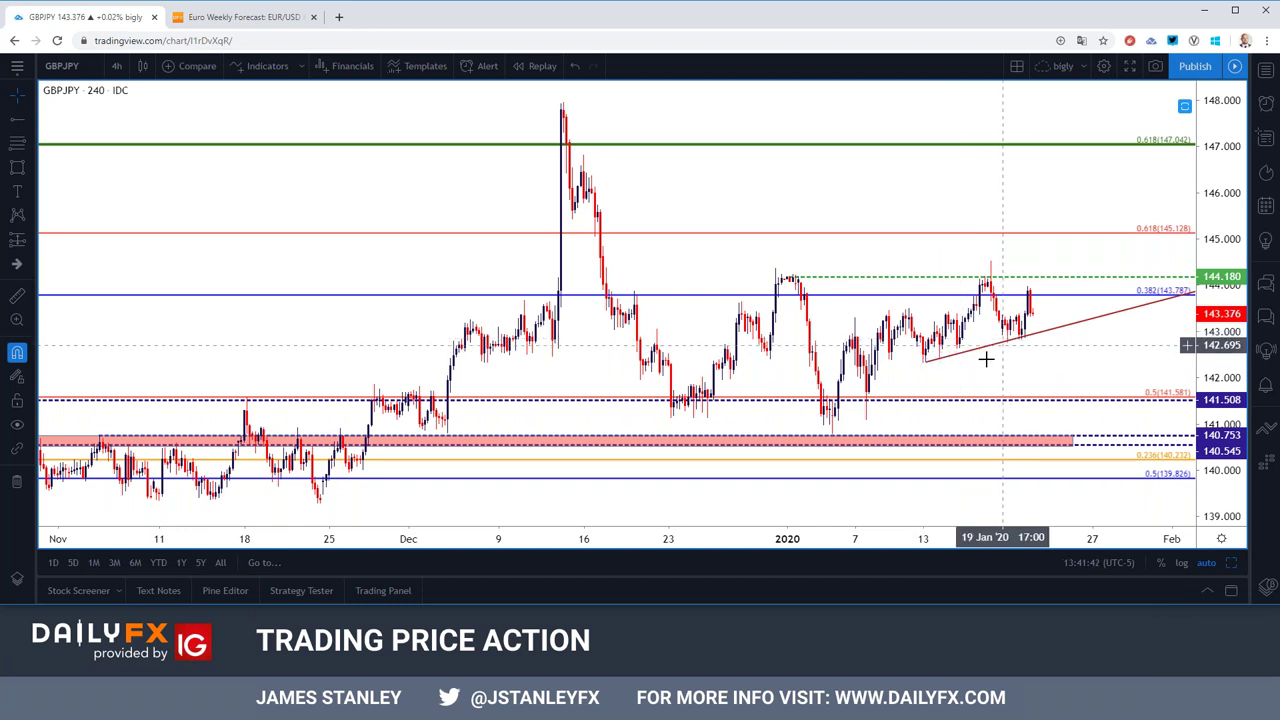
scroll(986, 357, "down", 3)
scroll(923, 371, "up", 2)
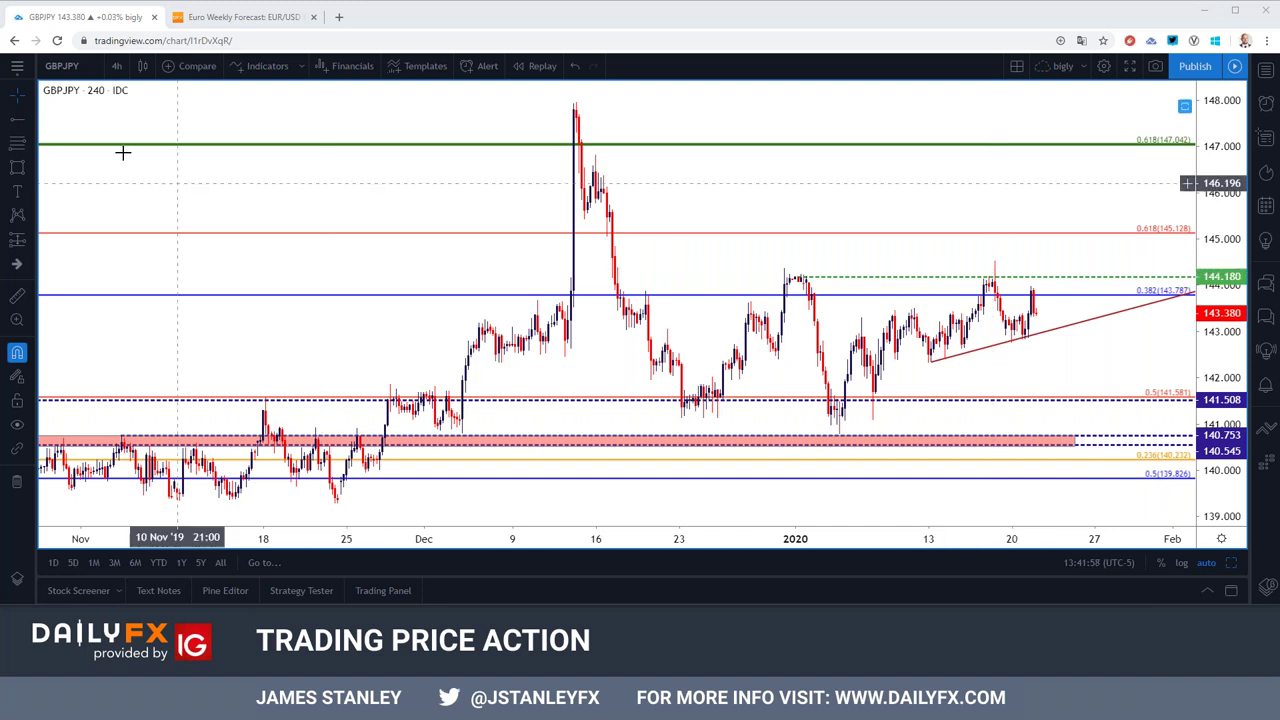
left_click(64, 67)
Step: Load AUDUSD and set it to 1-day candles
type("AUDUSD")
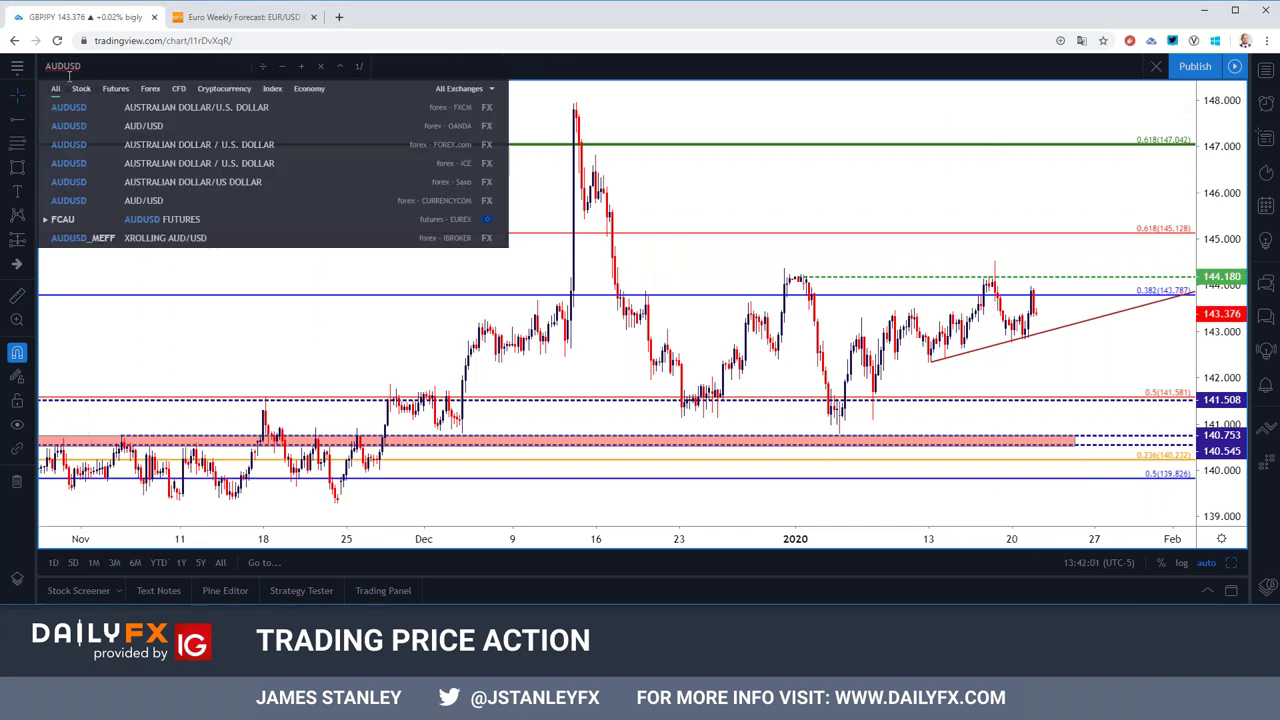
key("Up")
key("Return")
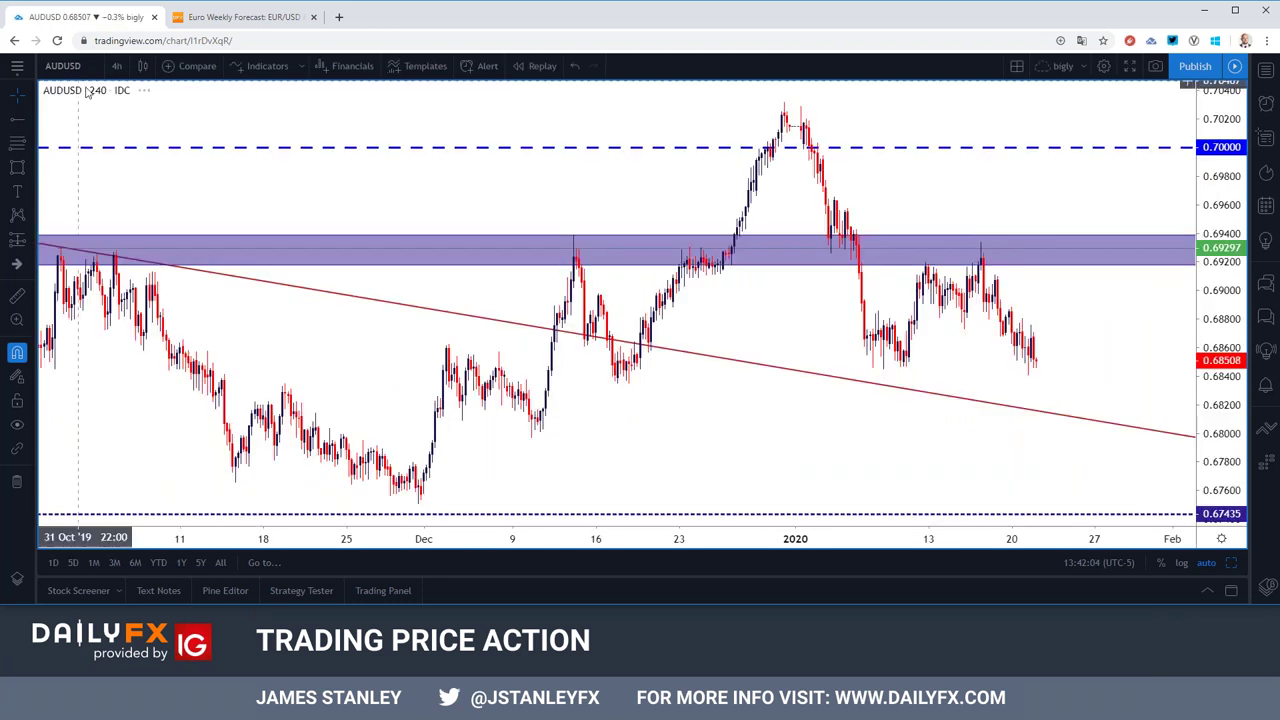
left_click(116, 66)
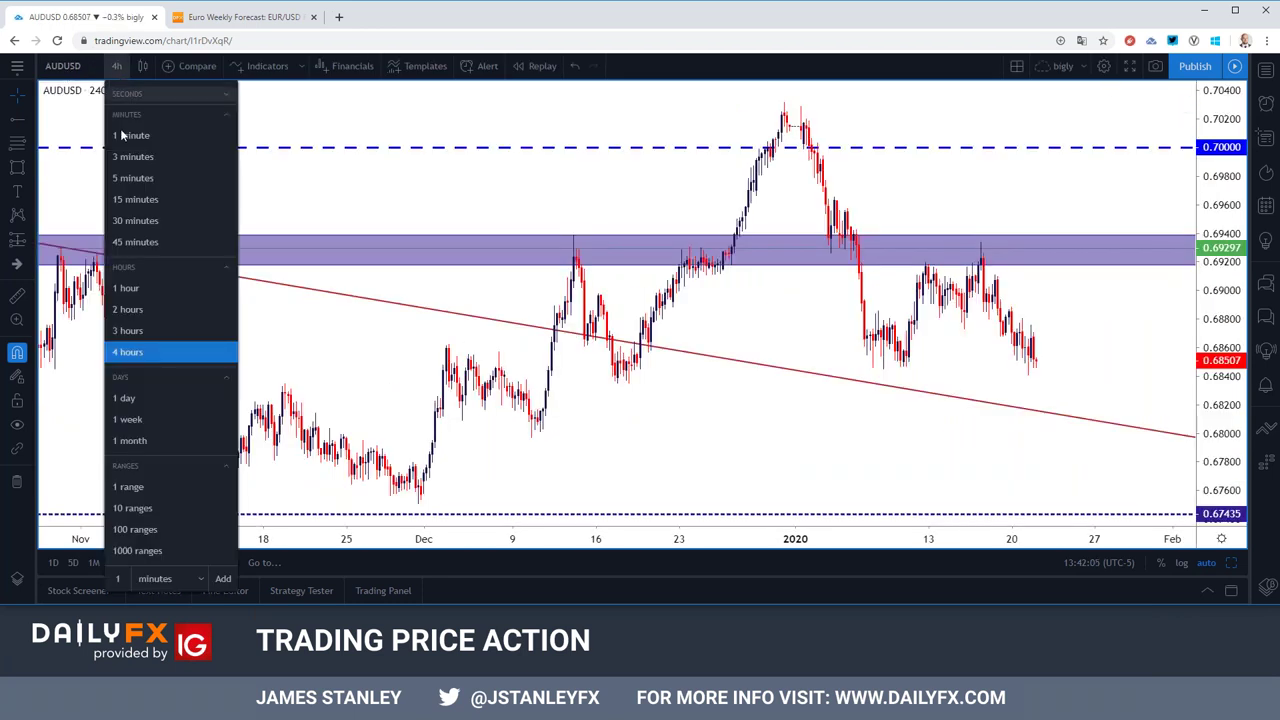
left_click(124, 398)
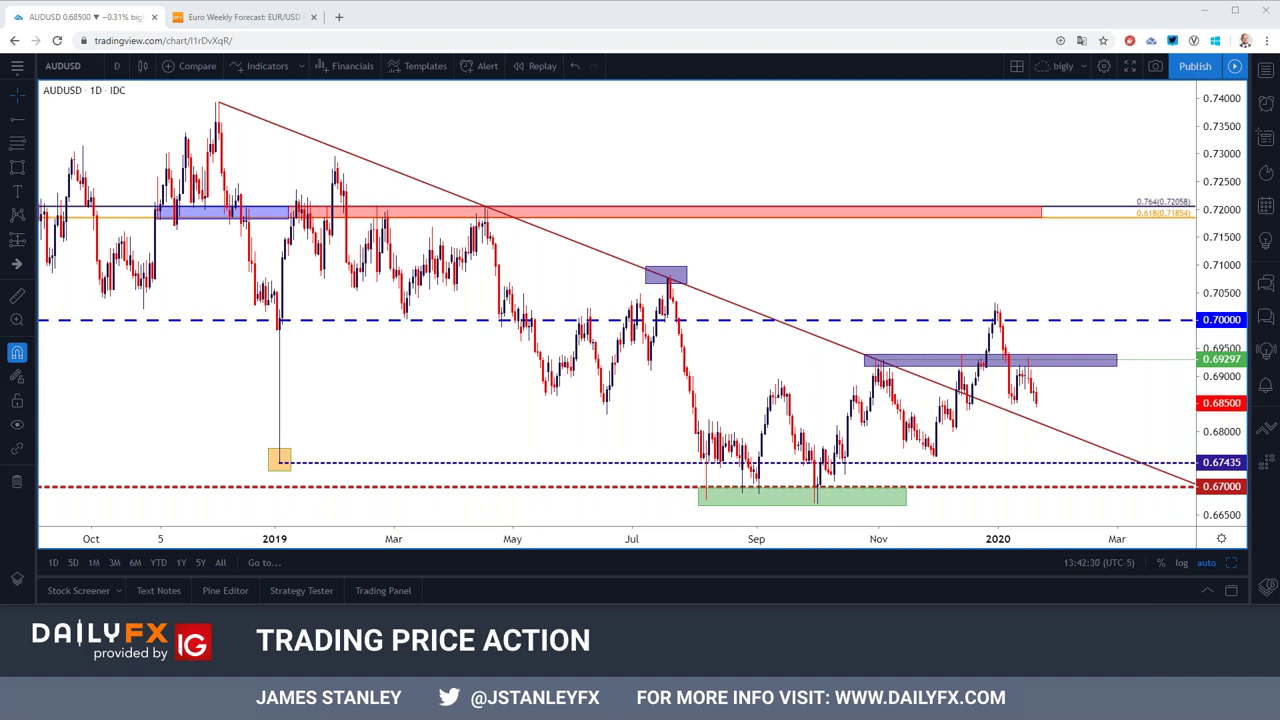
Step: Load USDJPY on 1-week candles and zoom out to show its Fibonacci retracement and trendline
left_click(92, 63)
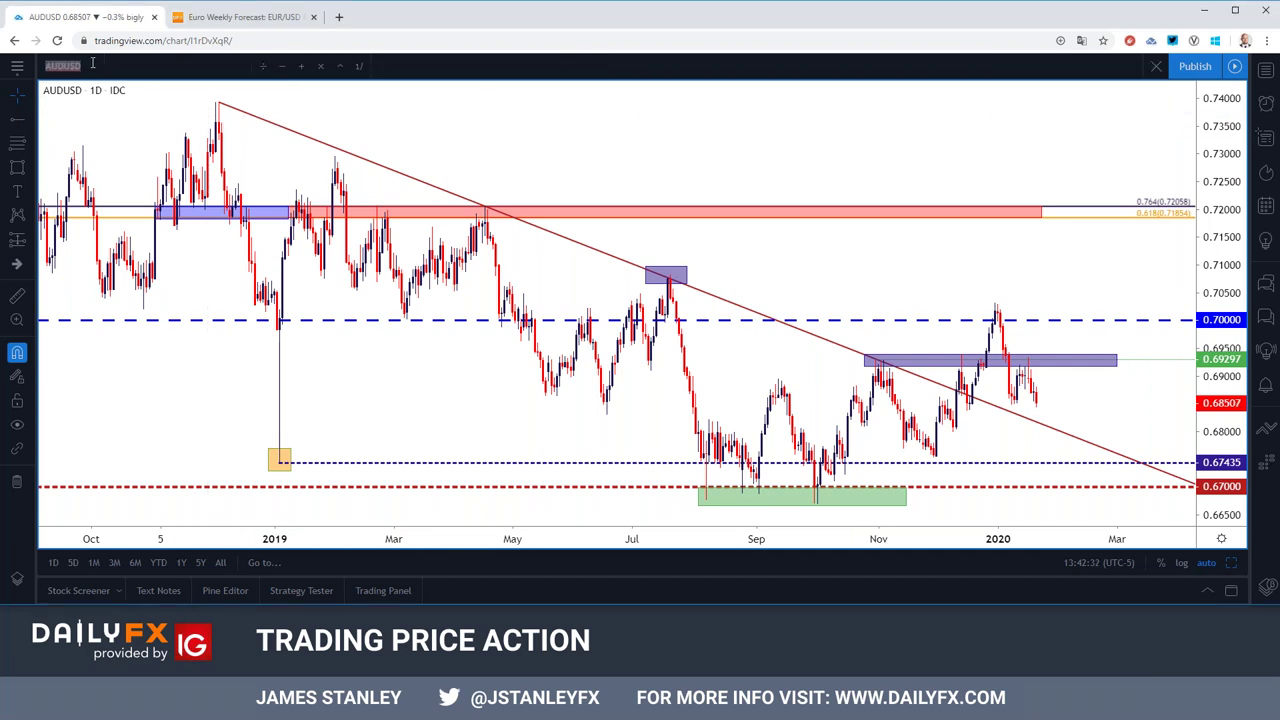
type("USDJPY")
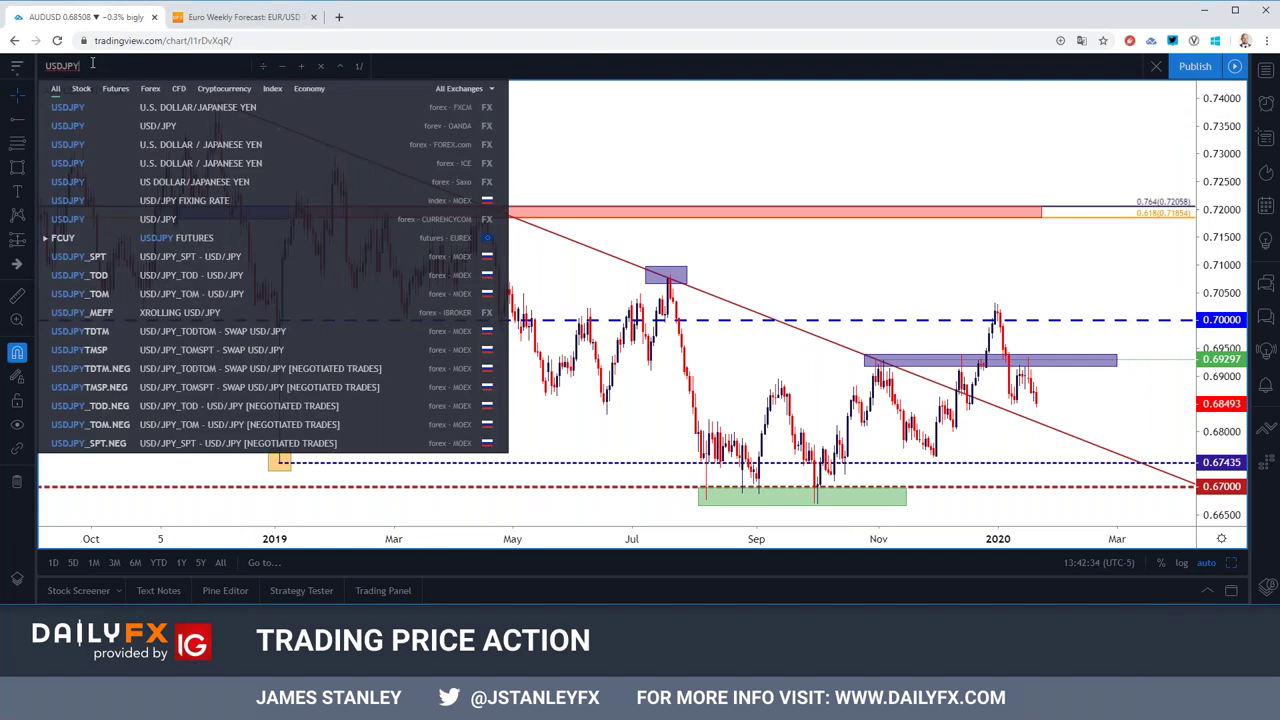
key("Return")
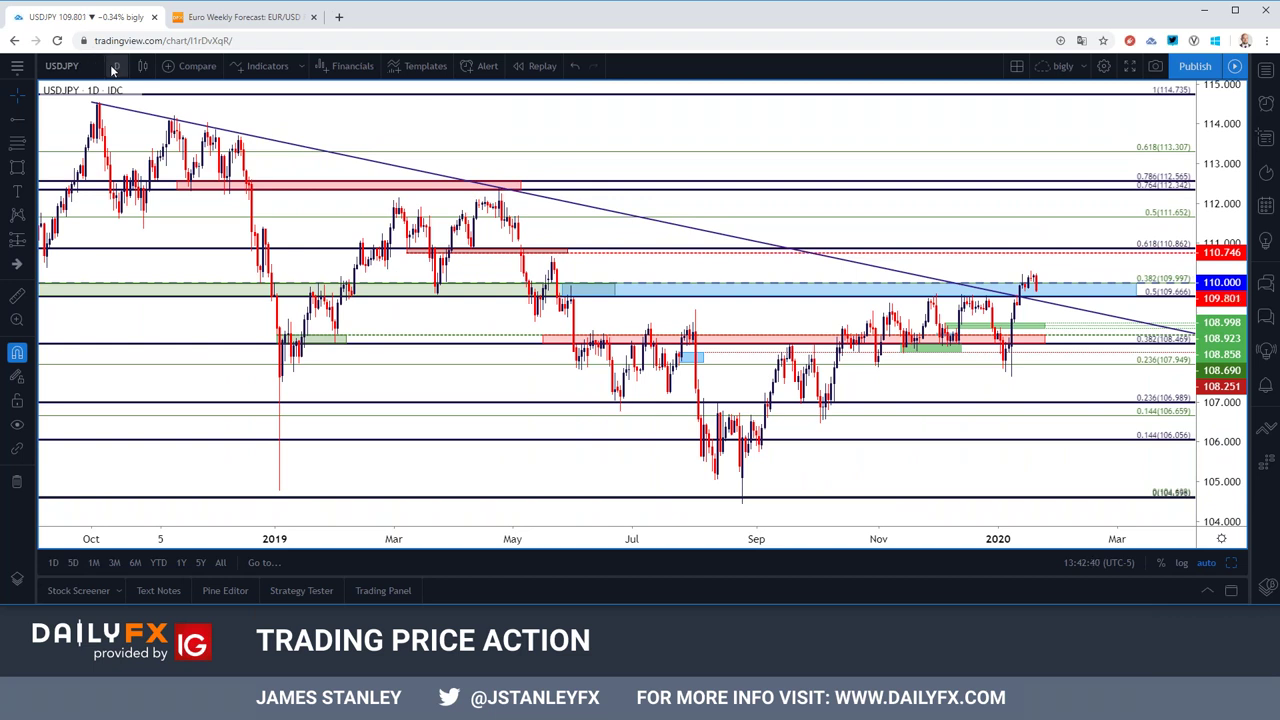
left_click(116, 65)
left_click(153, 416)
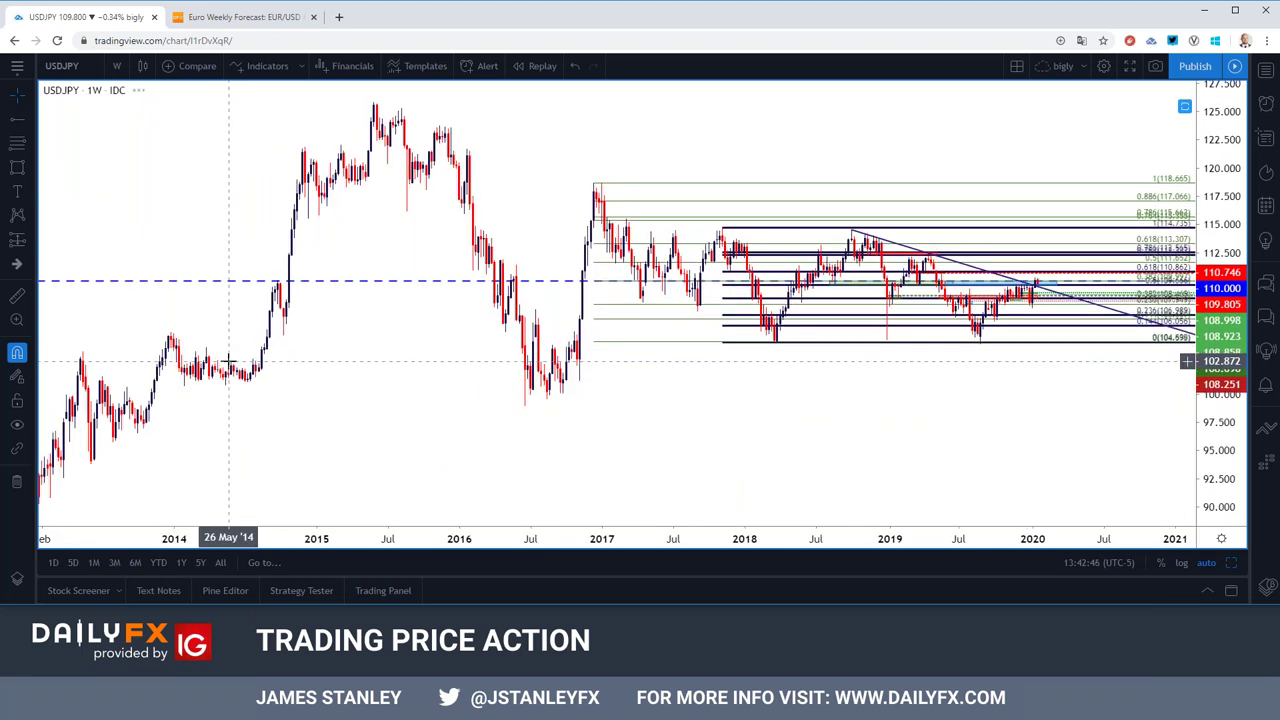
scroll(228, 360, "down", 4)
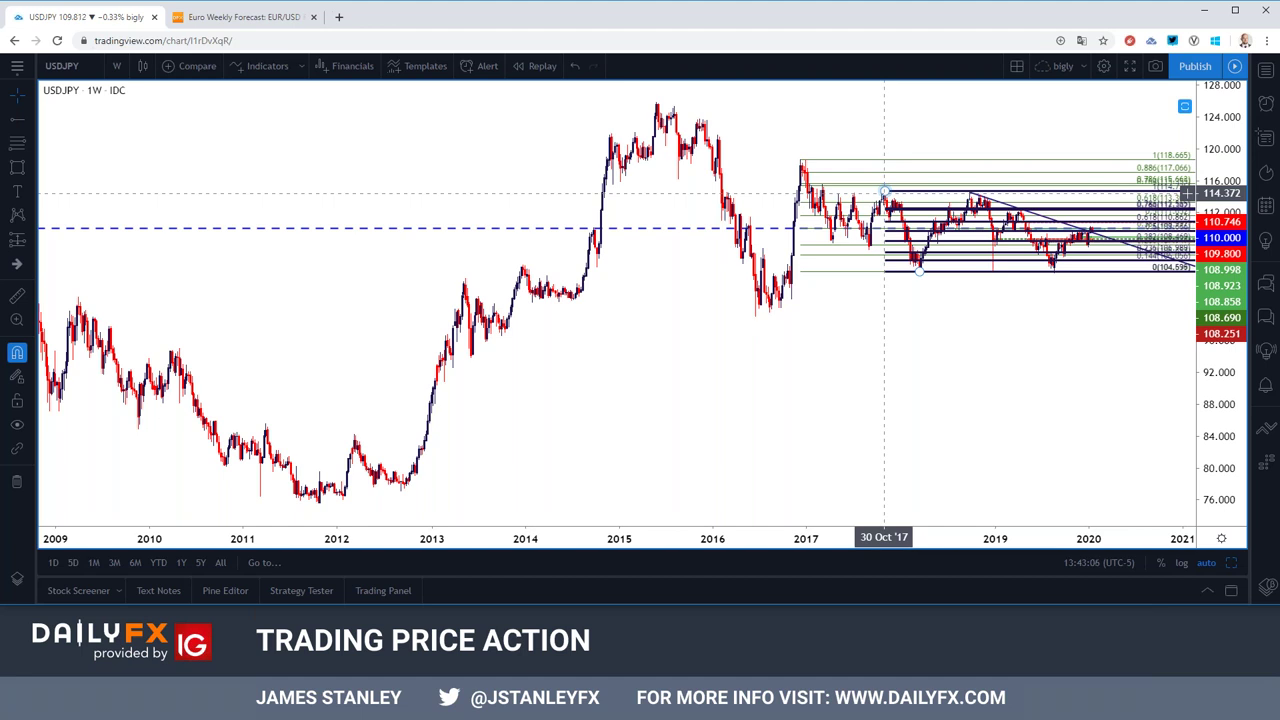
scroll(884, 191, "up", 4)
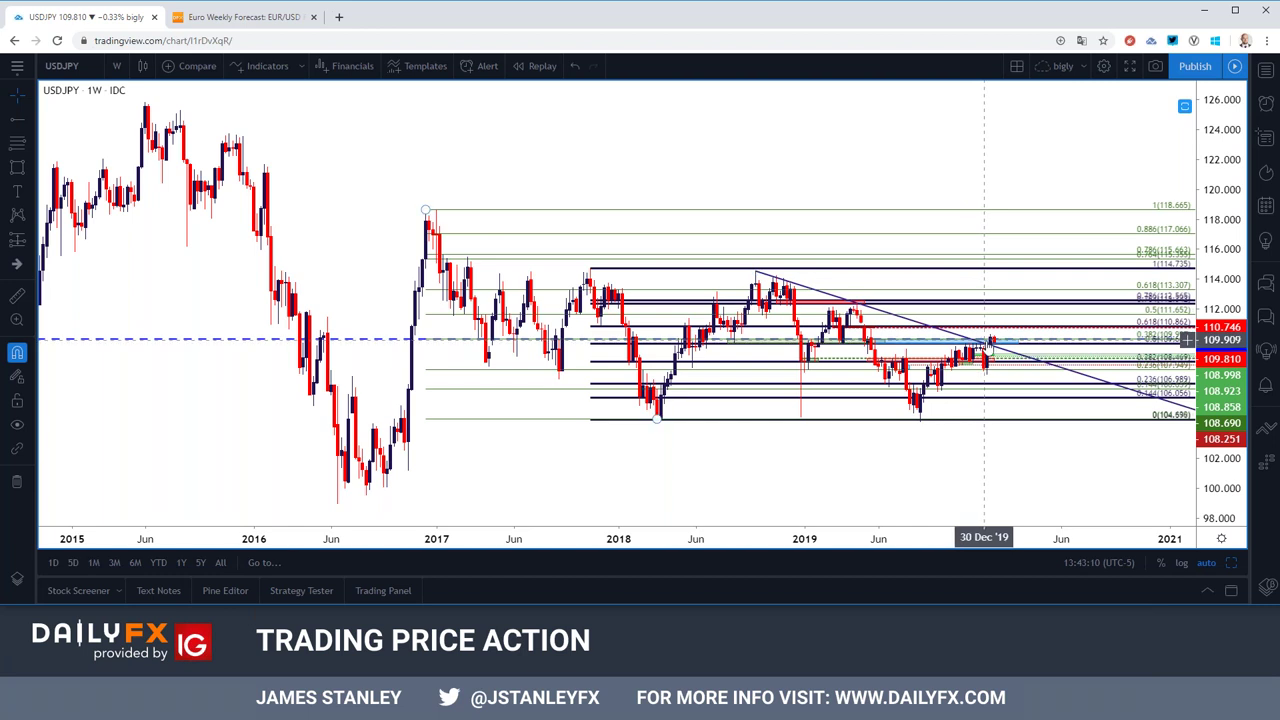
Step: Zoom the USDJPY weekly chart, then change it to 1-day candles
scroll(976, 333, "down", 4)
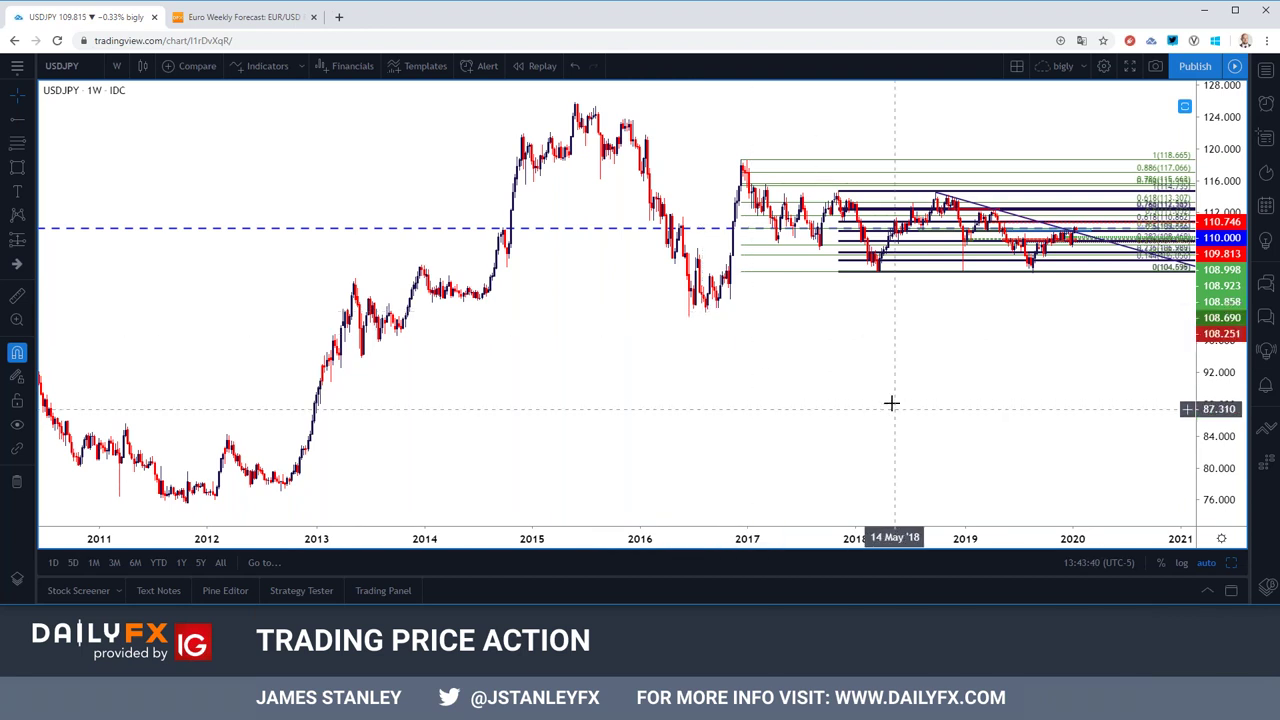
scroll(926, 429, "up", 5)
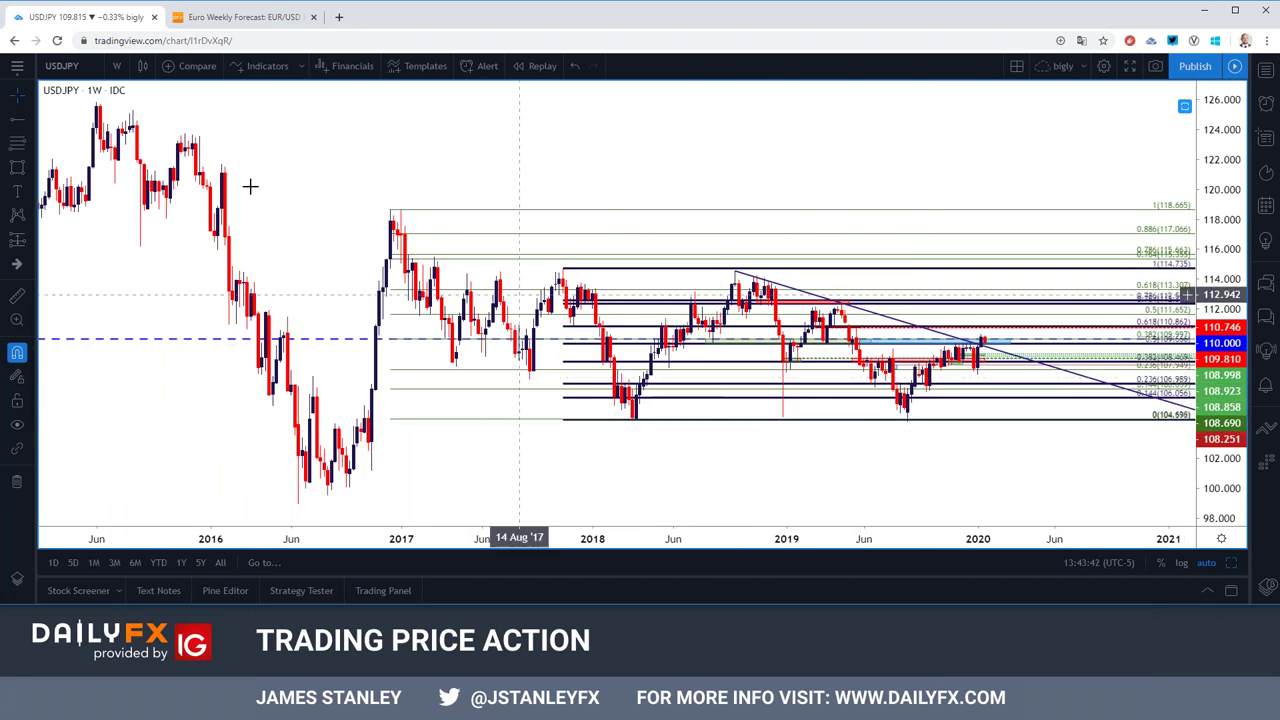
left_click(116, 65)
left_click(140, 397)
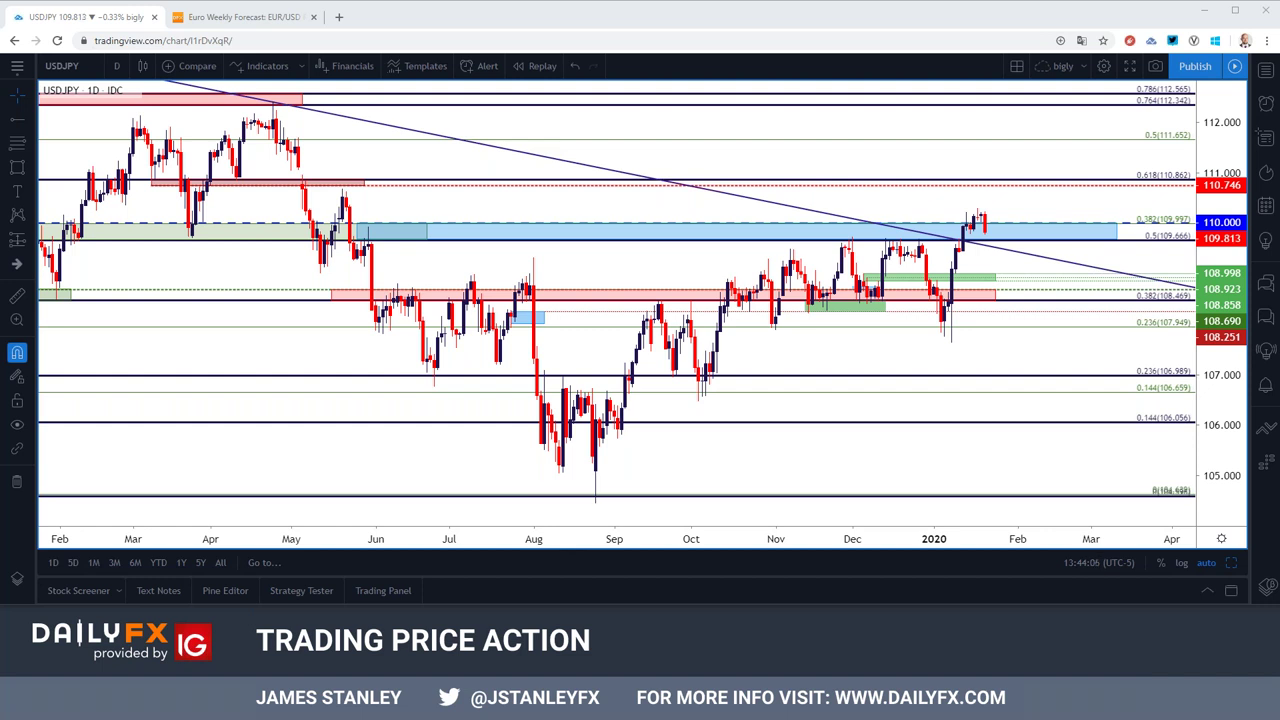
Step: Open SPX500USD and delete the stray red level drawing near the latest candles
left_click(66, 65)
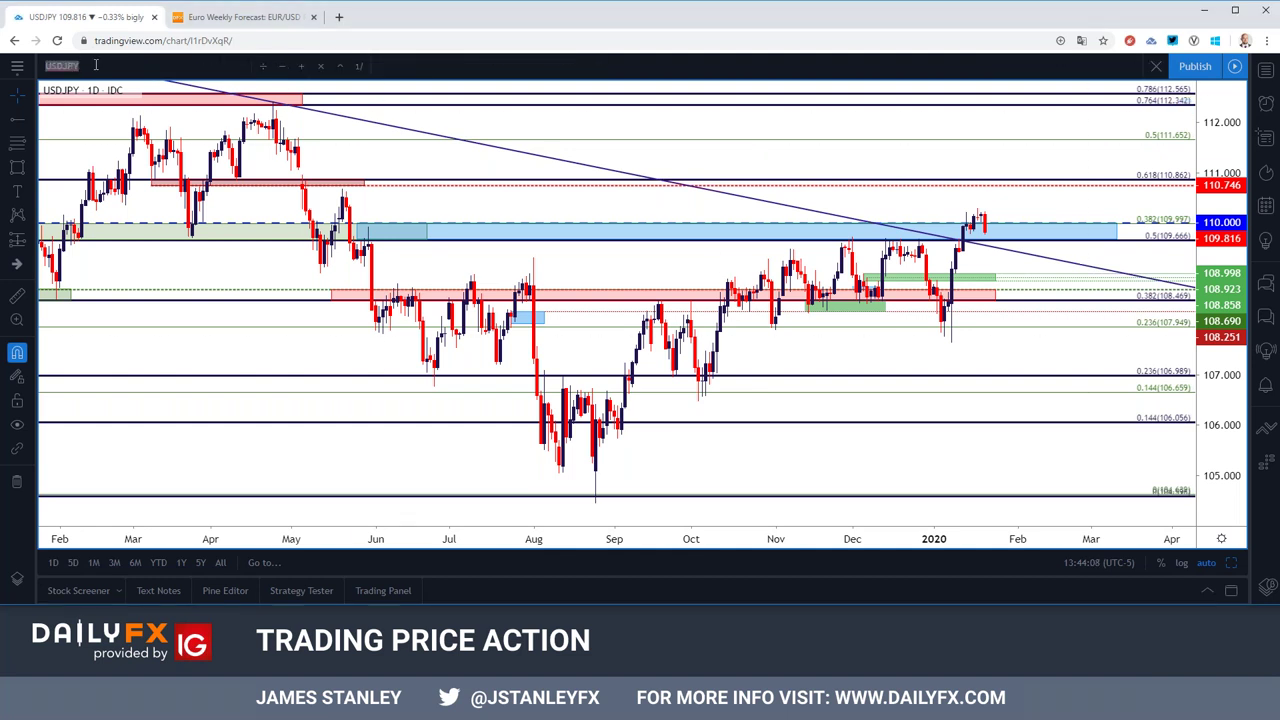
type("SPX500")
key("Return")
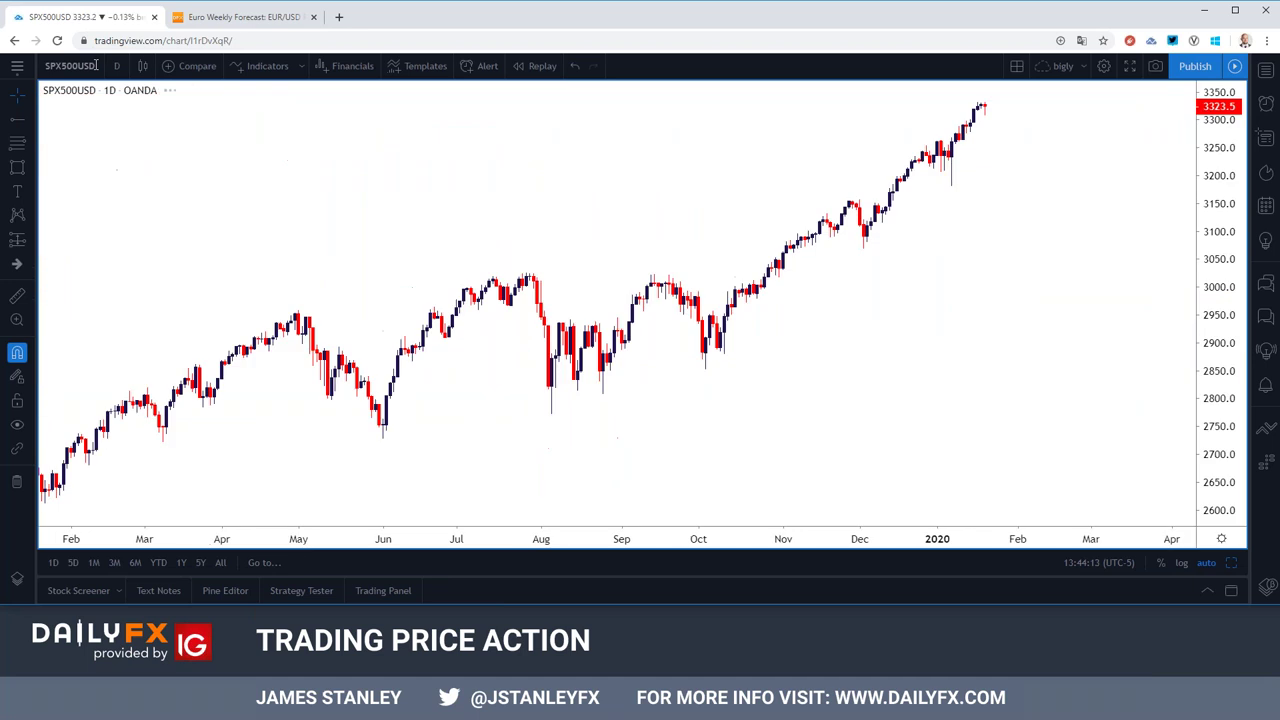
left_click(986, 130)
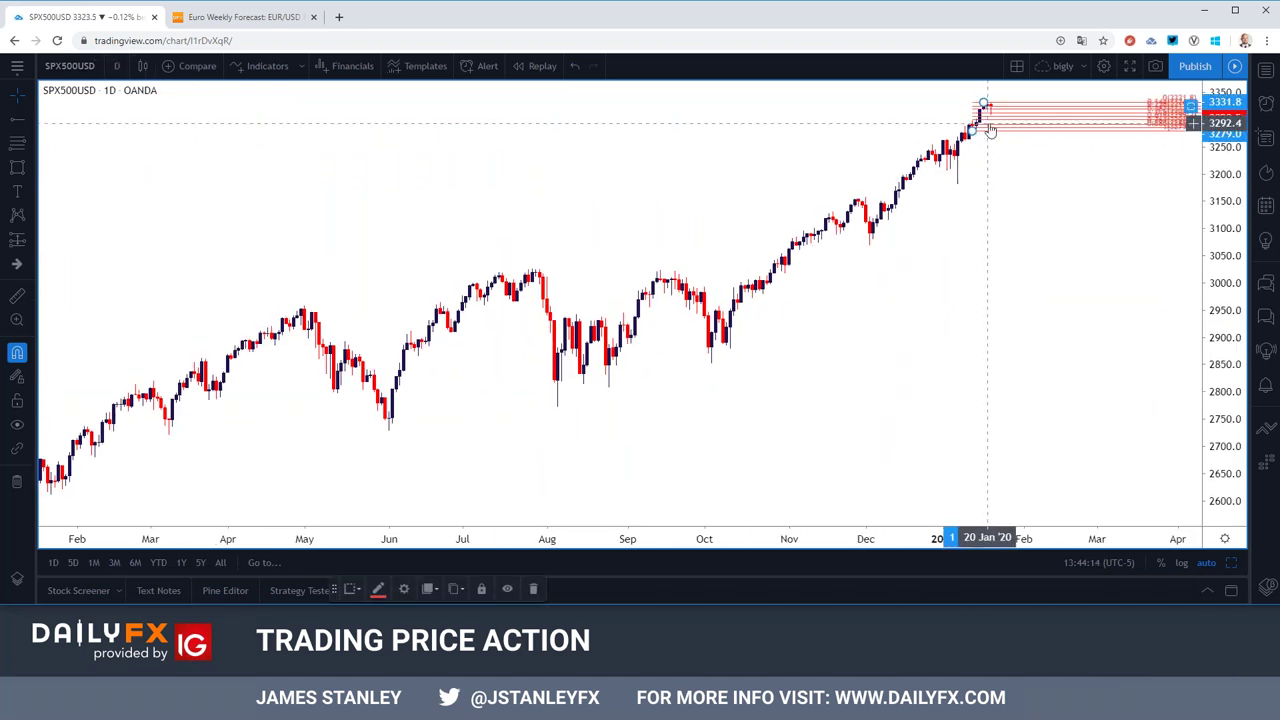
key("Delete")
scroll(985, 127, "up", 3)
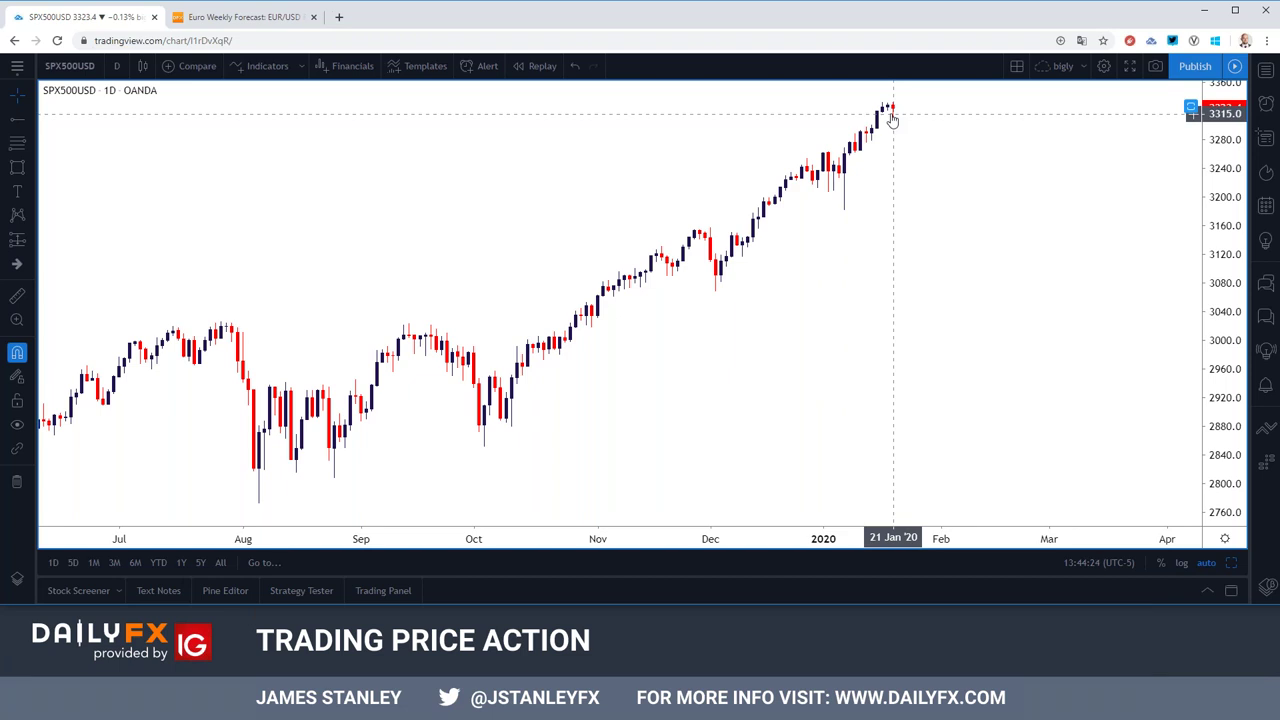
Step: Set the chart to 1-hour candles and load USDJPY on that interval
left_click(116, 65)
left_click(127, 288)
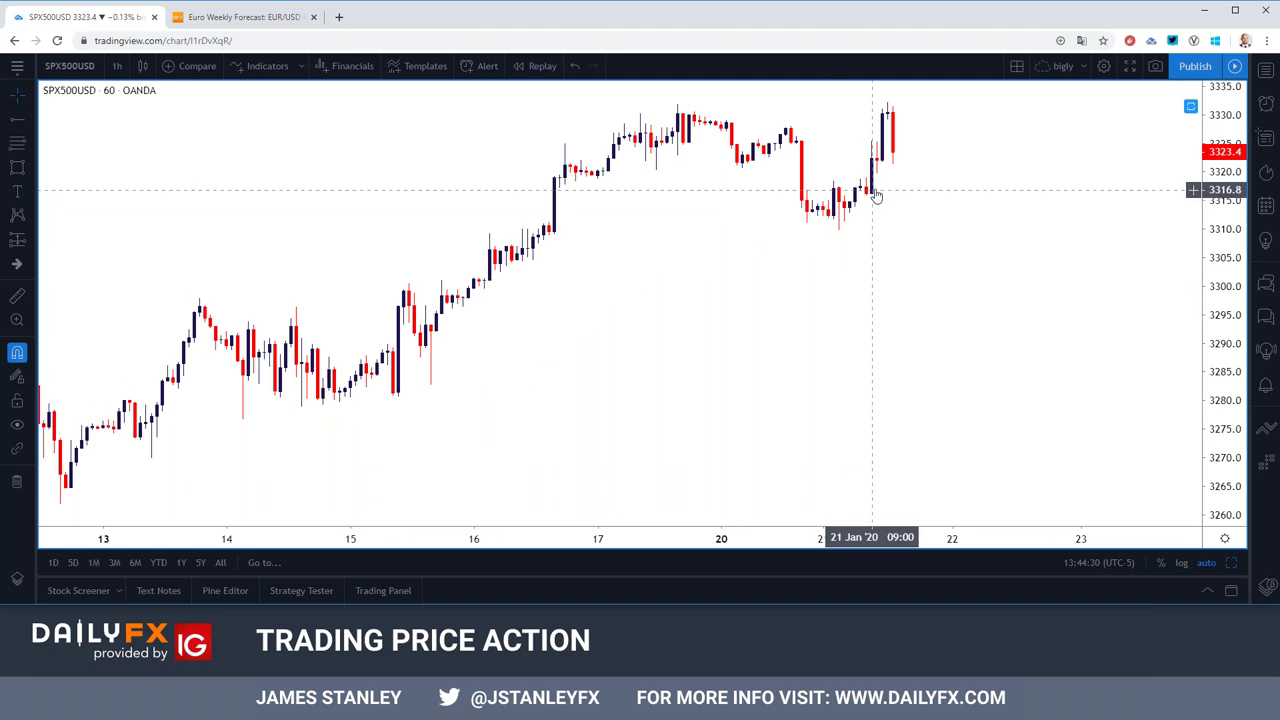
scroll(751, 190, "down", 3)
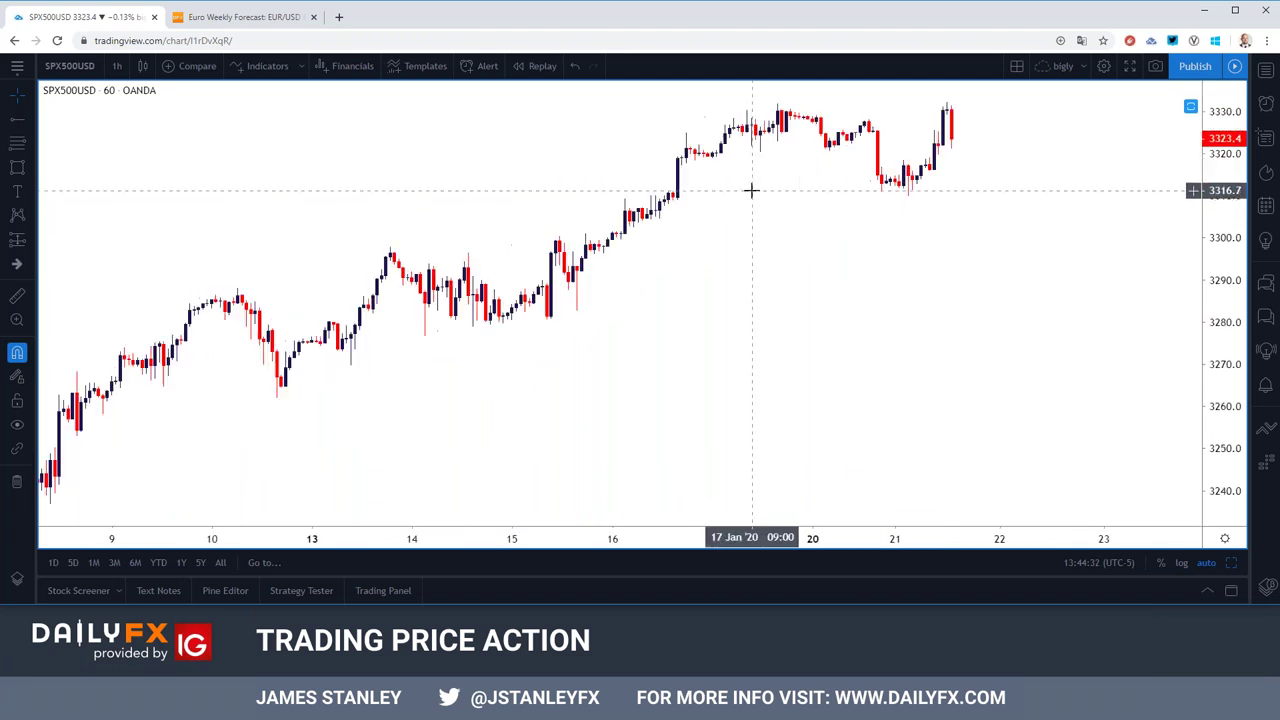
scroll(751, 190, "down", 2)
left_click(92, 68)
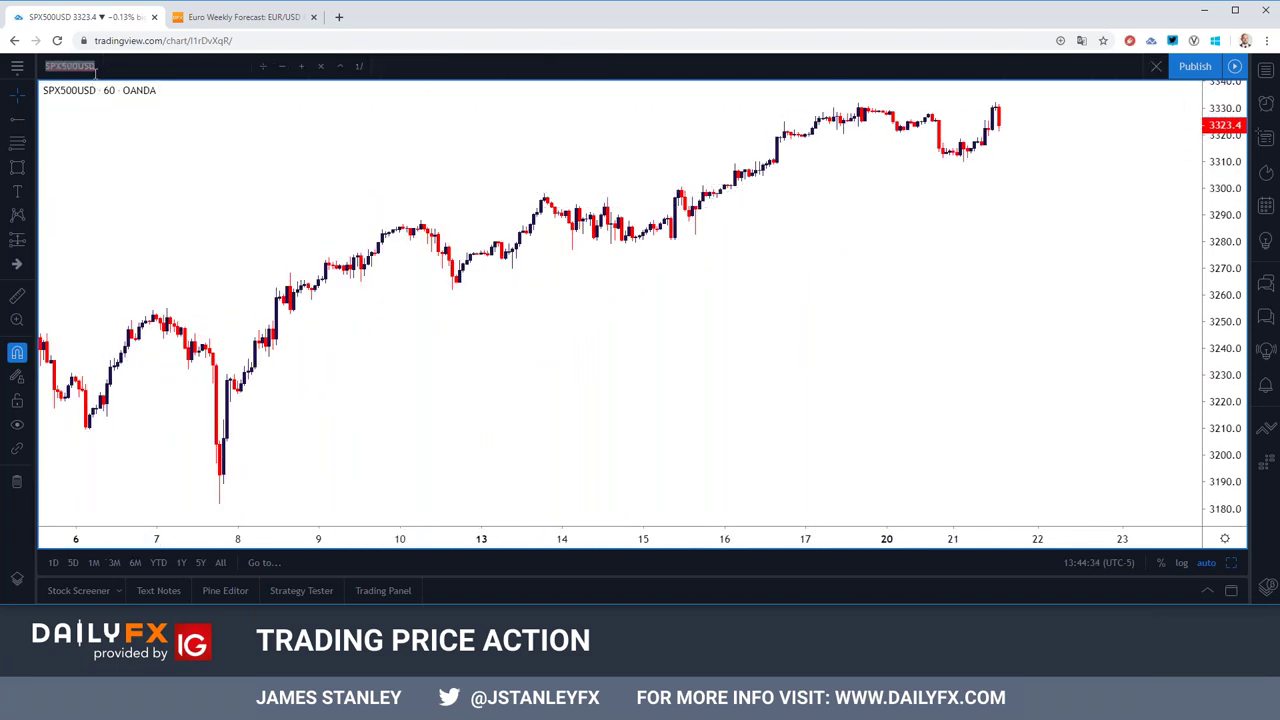
type("USDJPY")
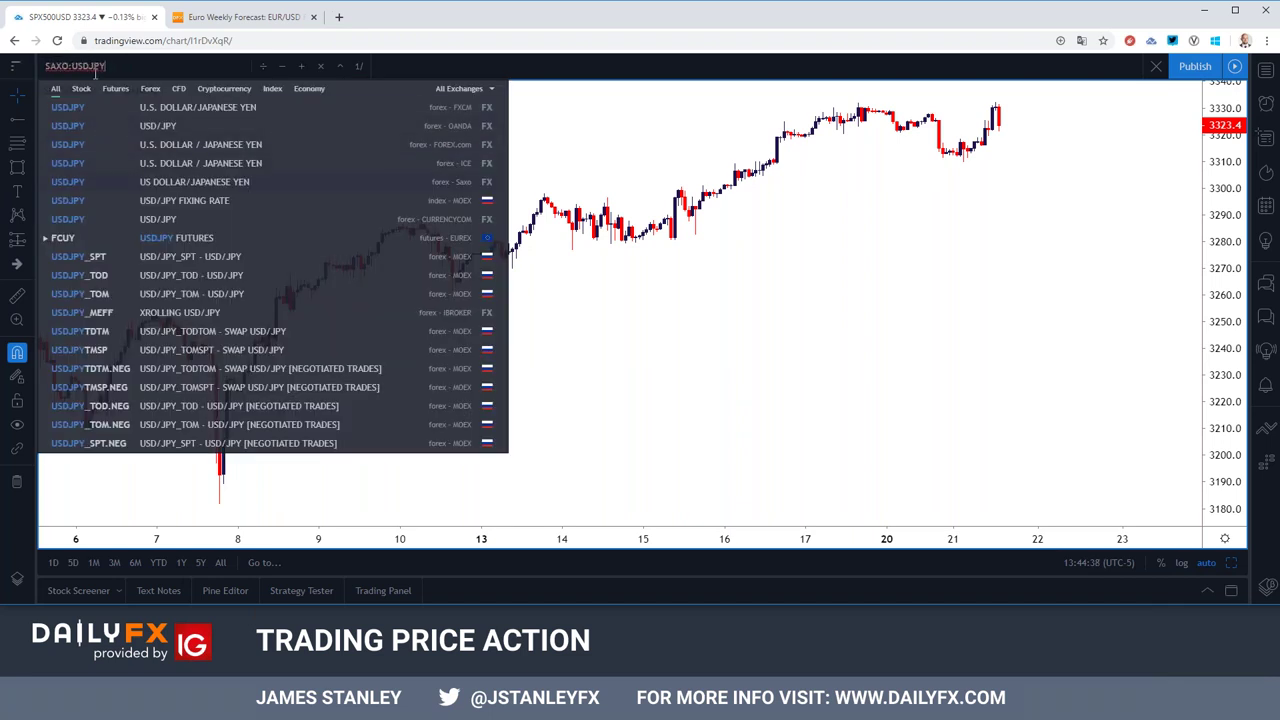
key("Return")
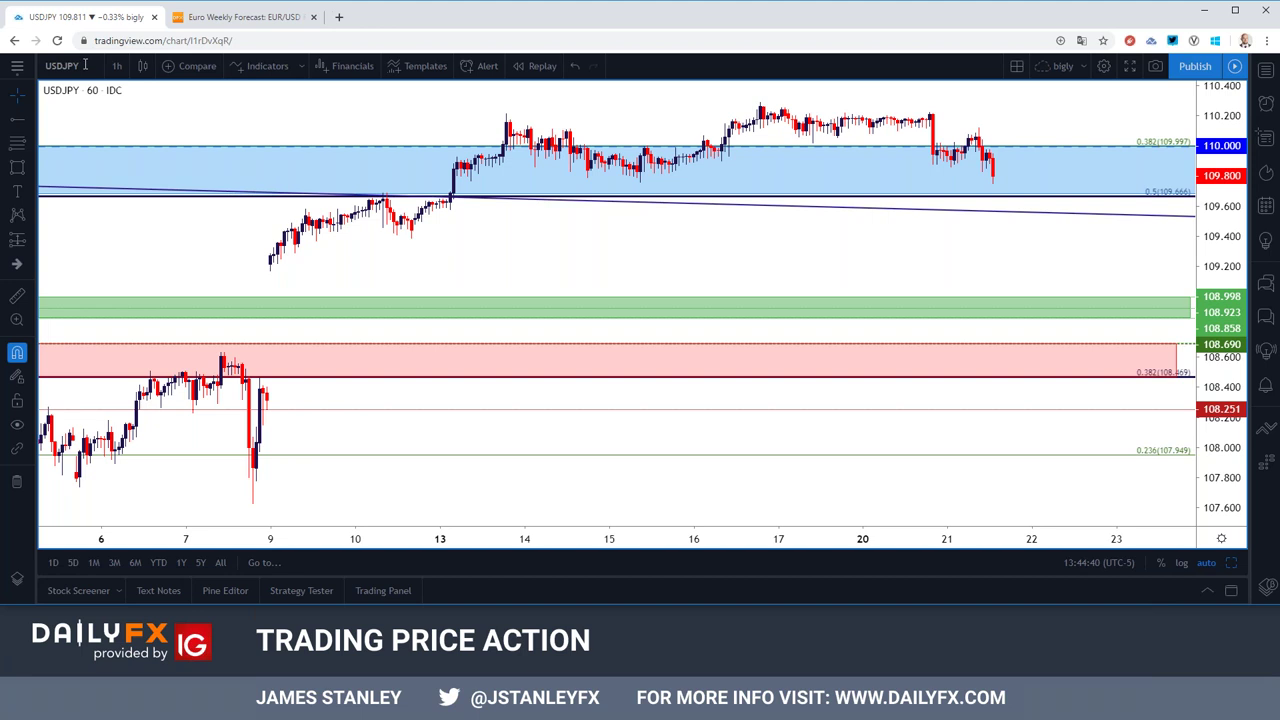
scroll(178, 157, "up", 1)
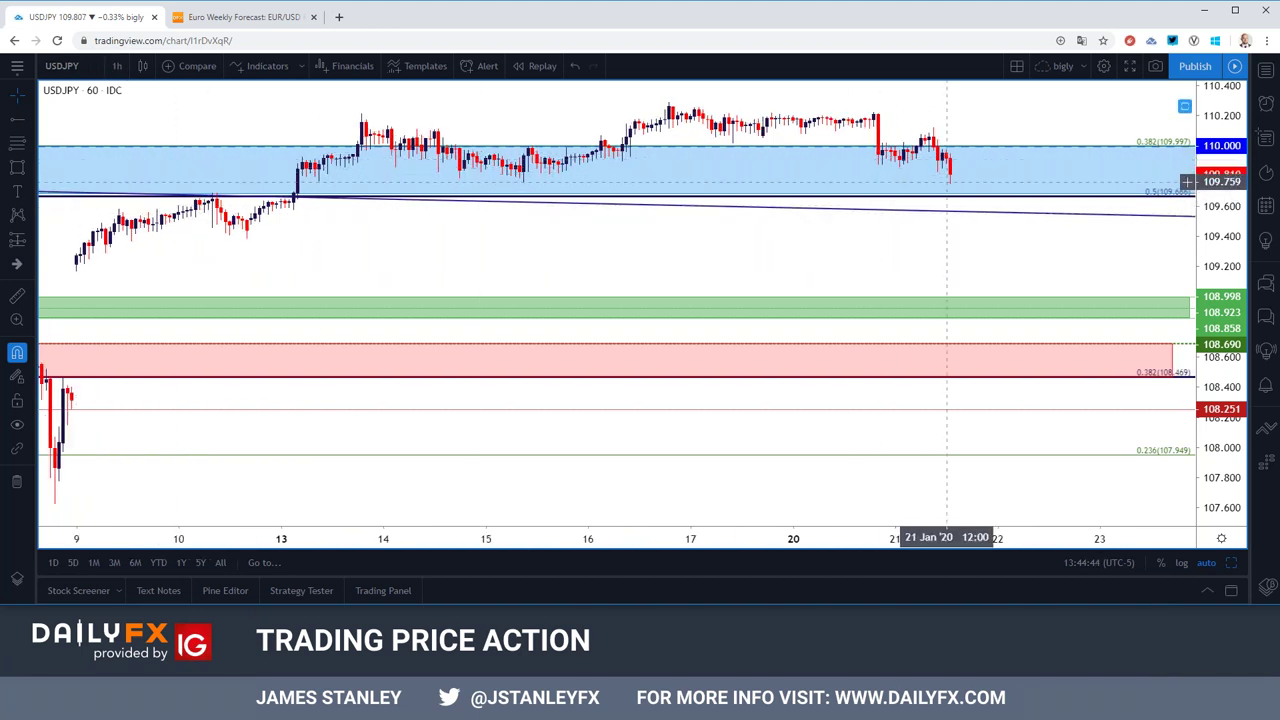
scroll(948, 181, "down", 2)
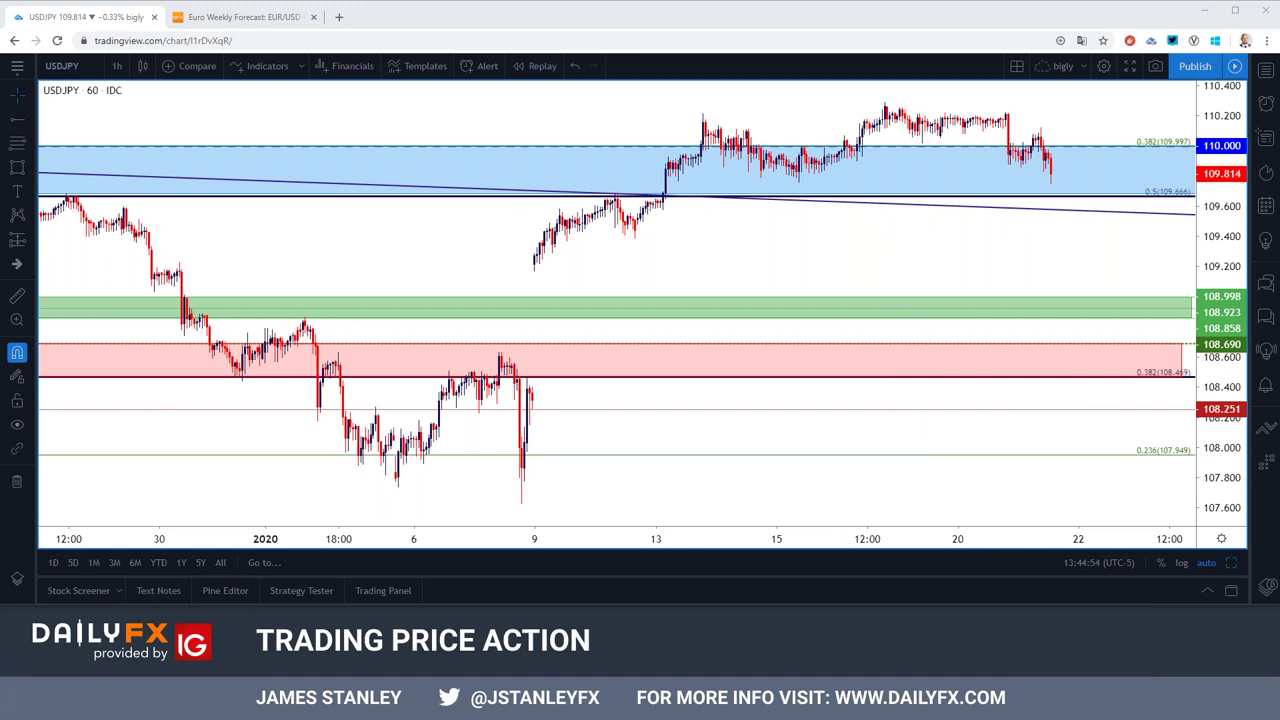
left_click(78, 66)
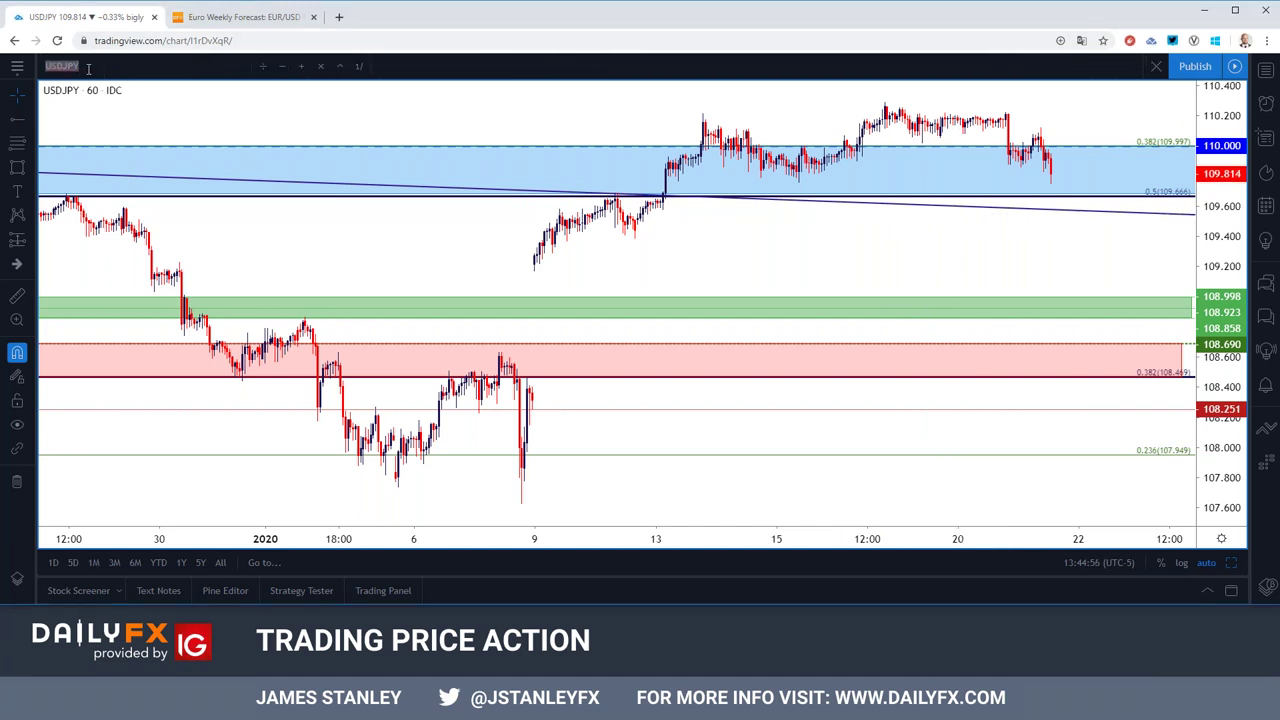
Step: Load GBPCHF, check daily candles, then settle on weekly candles spanning 2015 to 2020
type("GBPCHF")
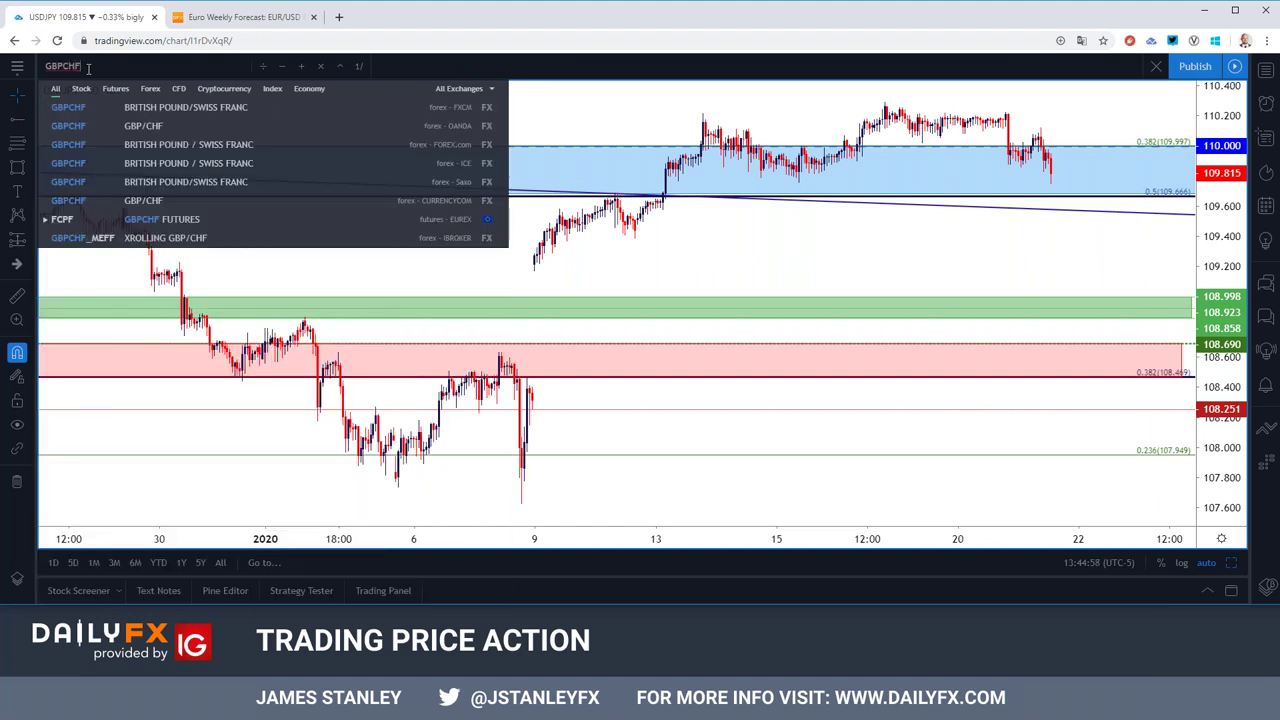
key("Return")
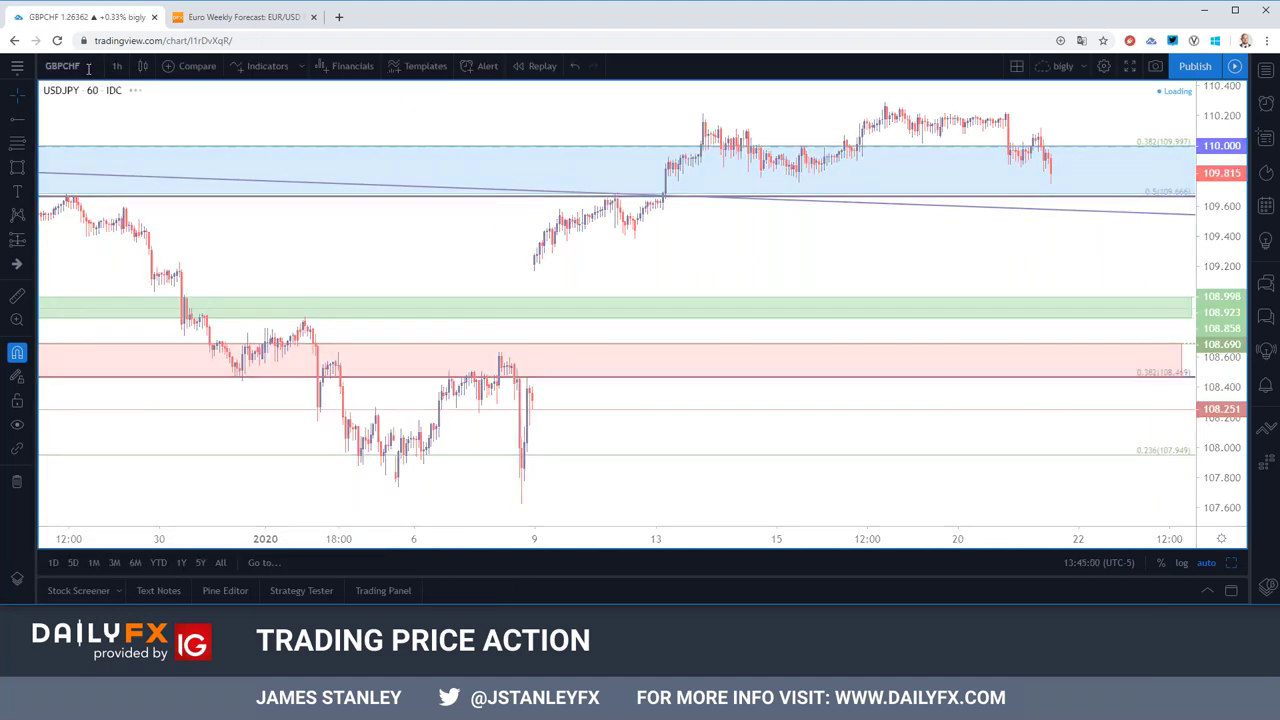
left_click(116, 66)
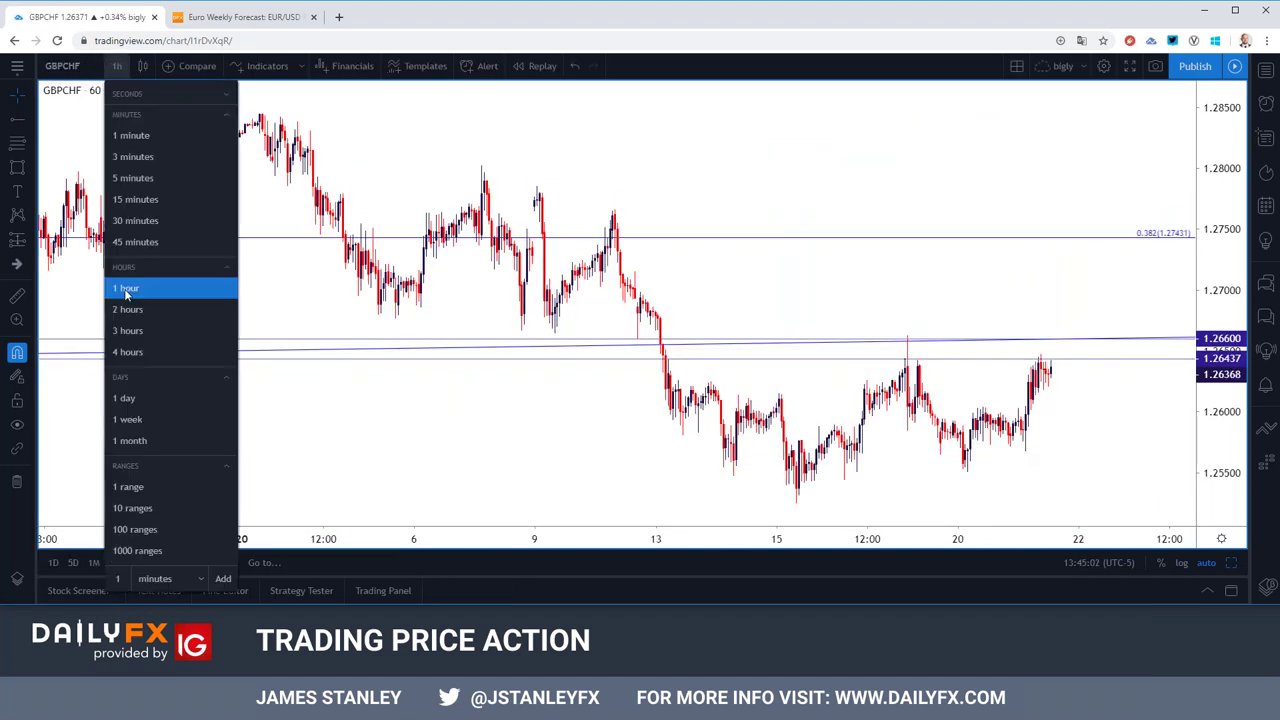
left_click(136, 399)
scroll(199, 346, "down", 5)
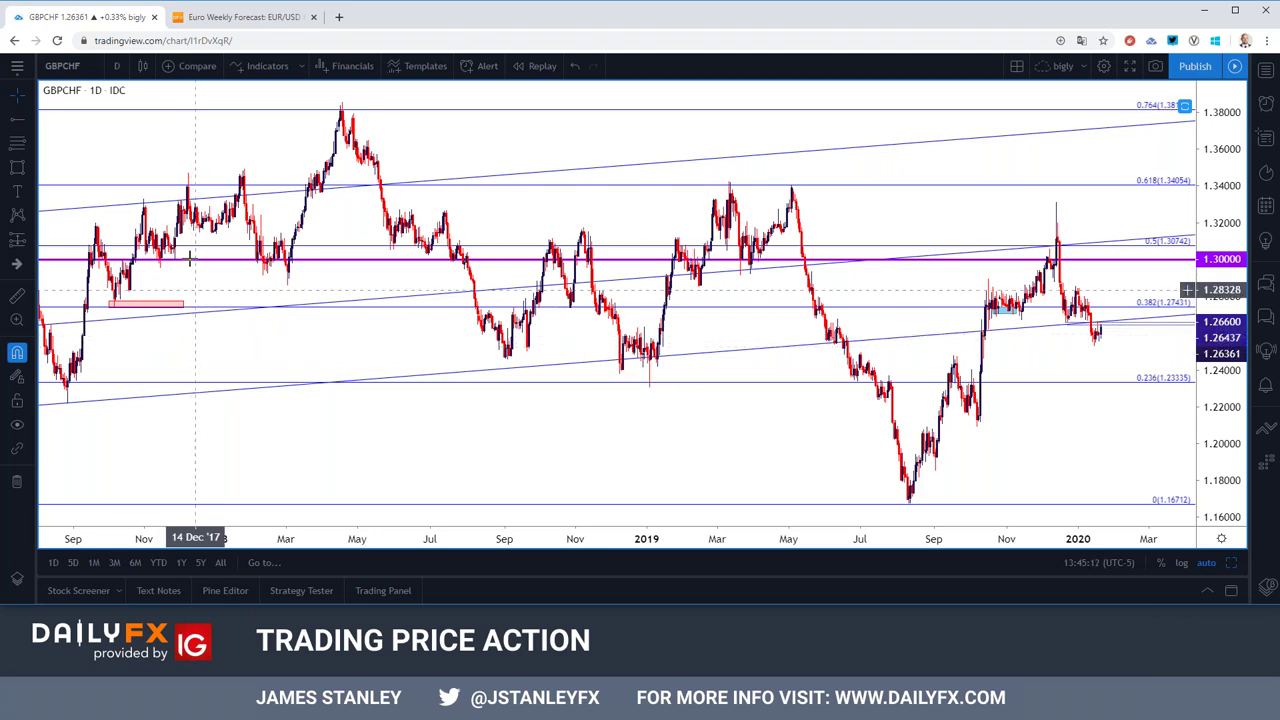
left_click(124, 70)
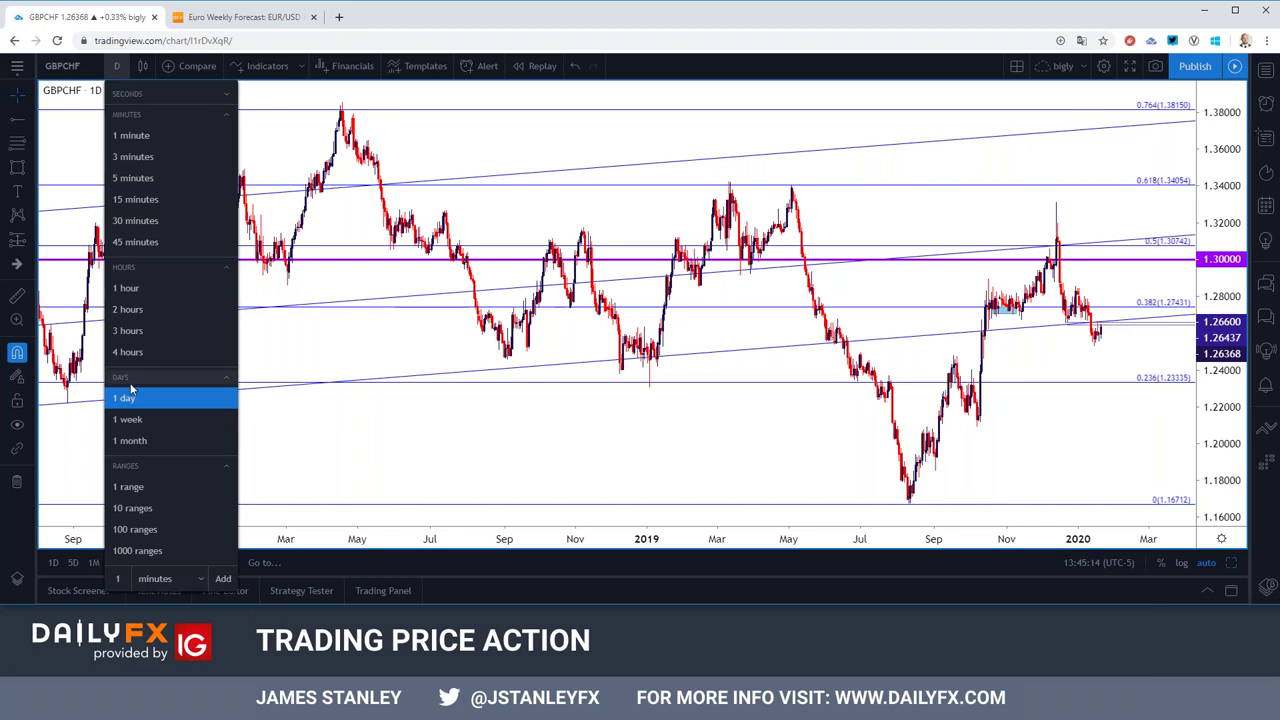
left_click(129, 418)
scroll(377, 352, "up", 4)
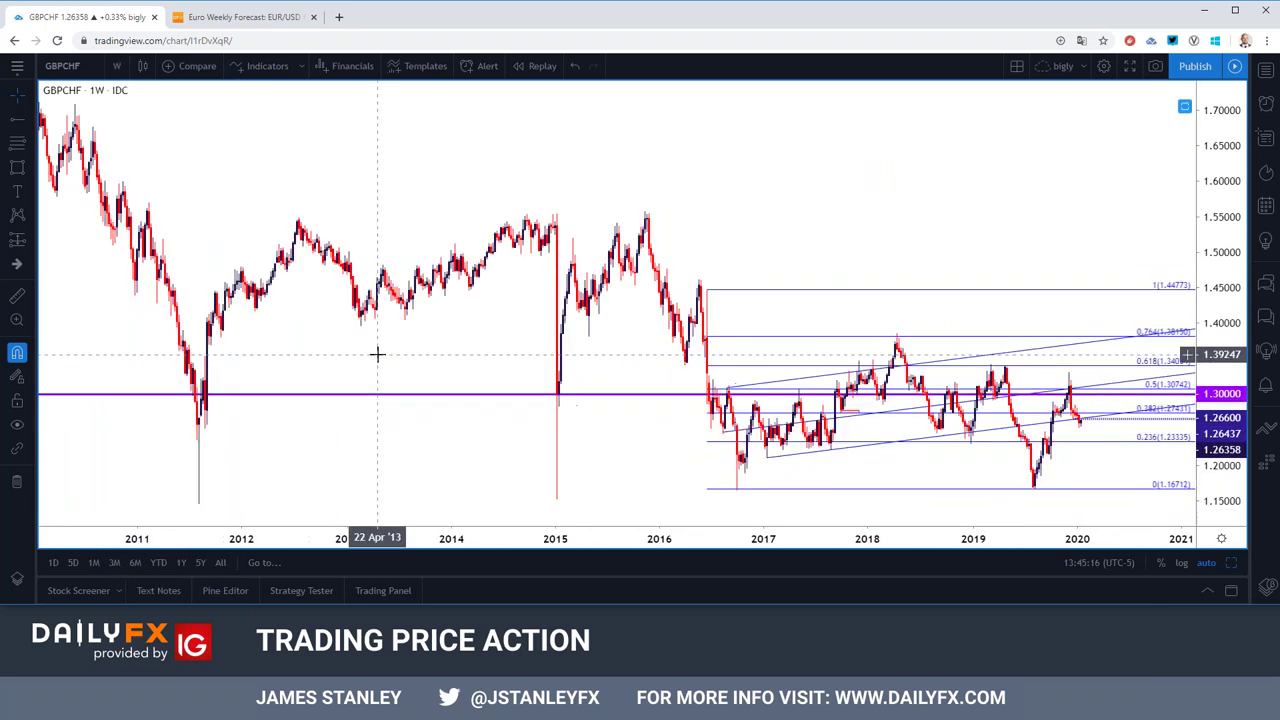
scroll(377, 352, "up", 2)
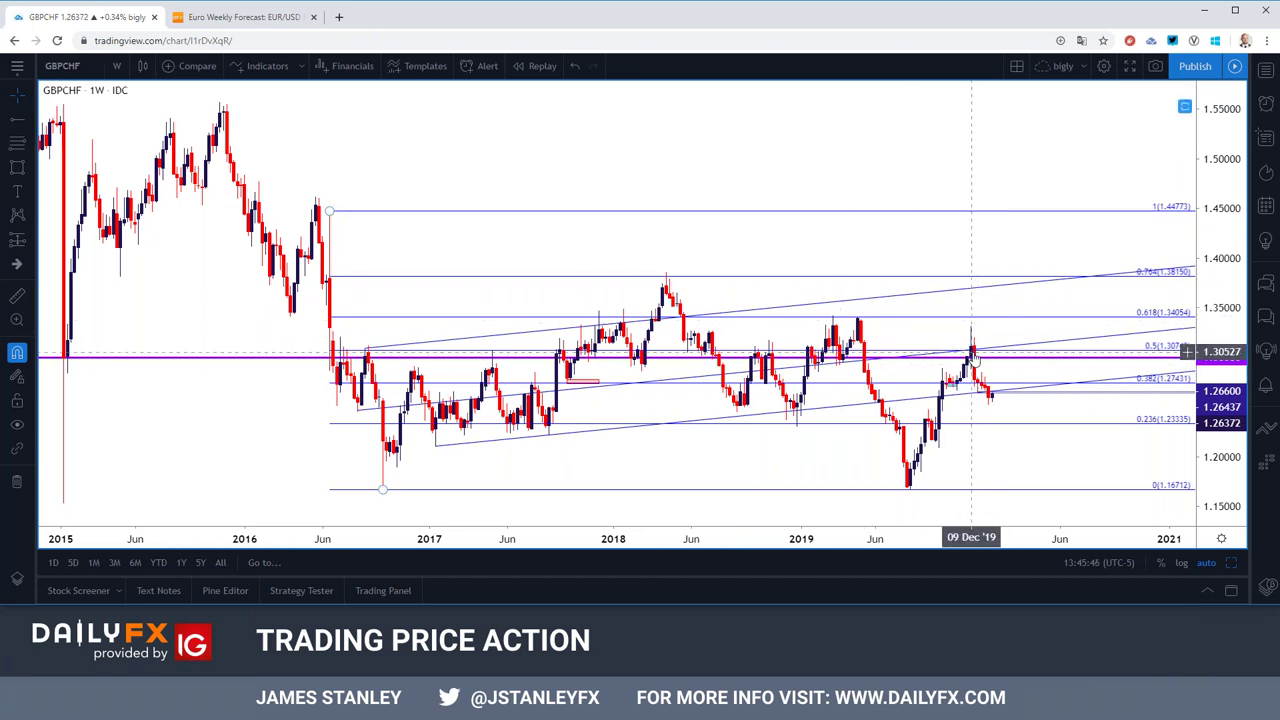
left_click(65, 66)
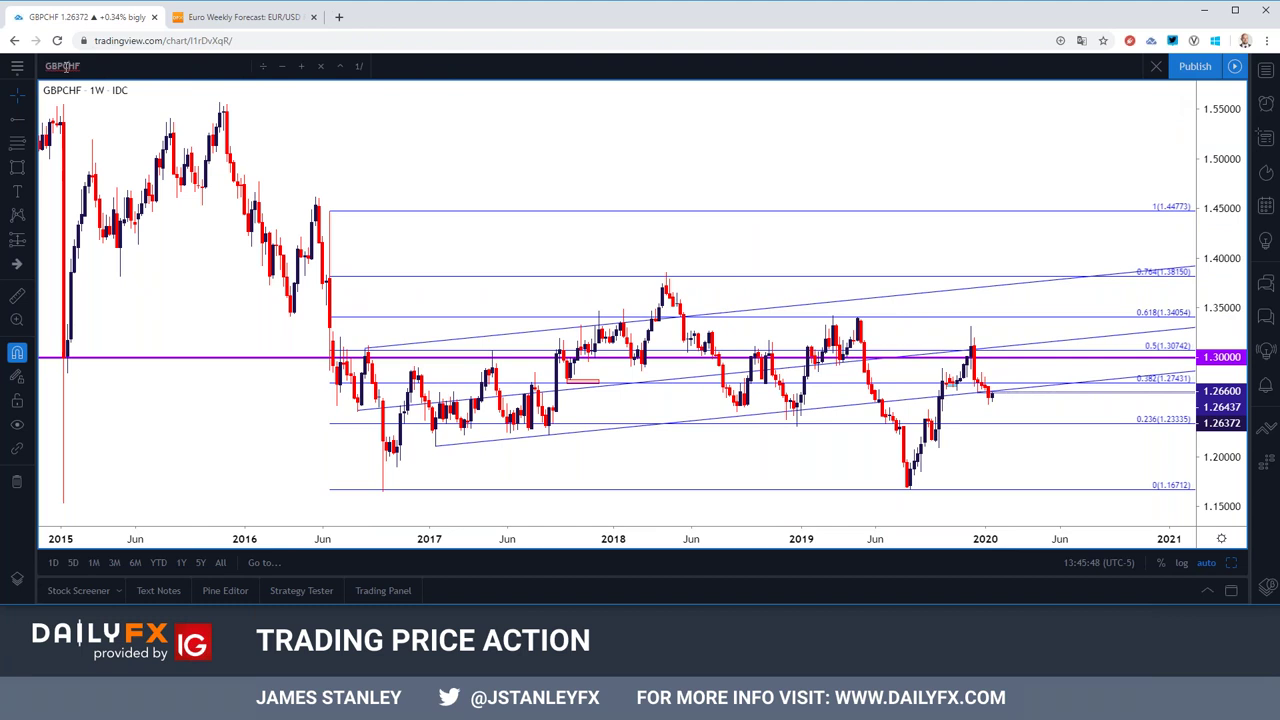
left_click_drag(65, 66, 82, 66)
double_click(62, 67)
left_click_drag(62, 67, 79, 67)
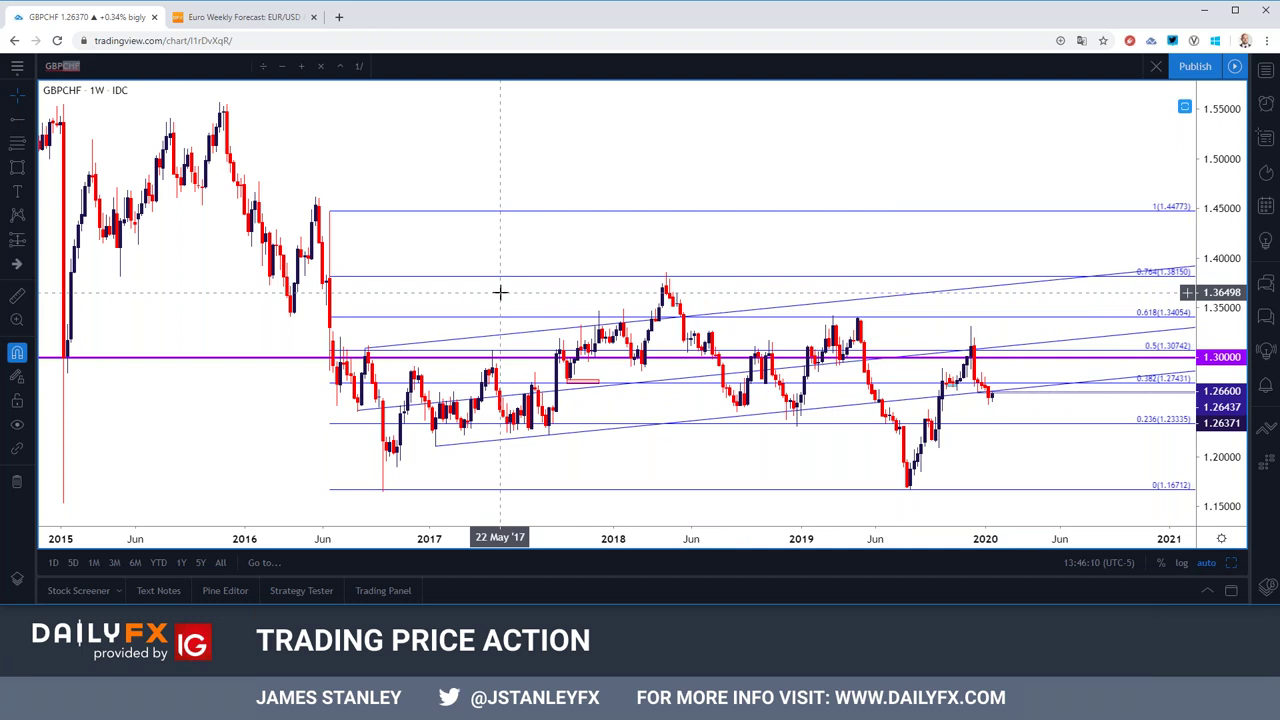
scroll(430, 272, "up", 3)
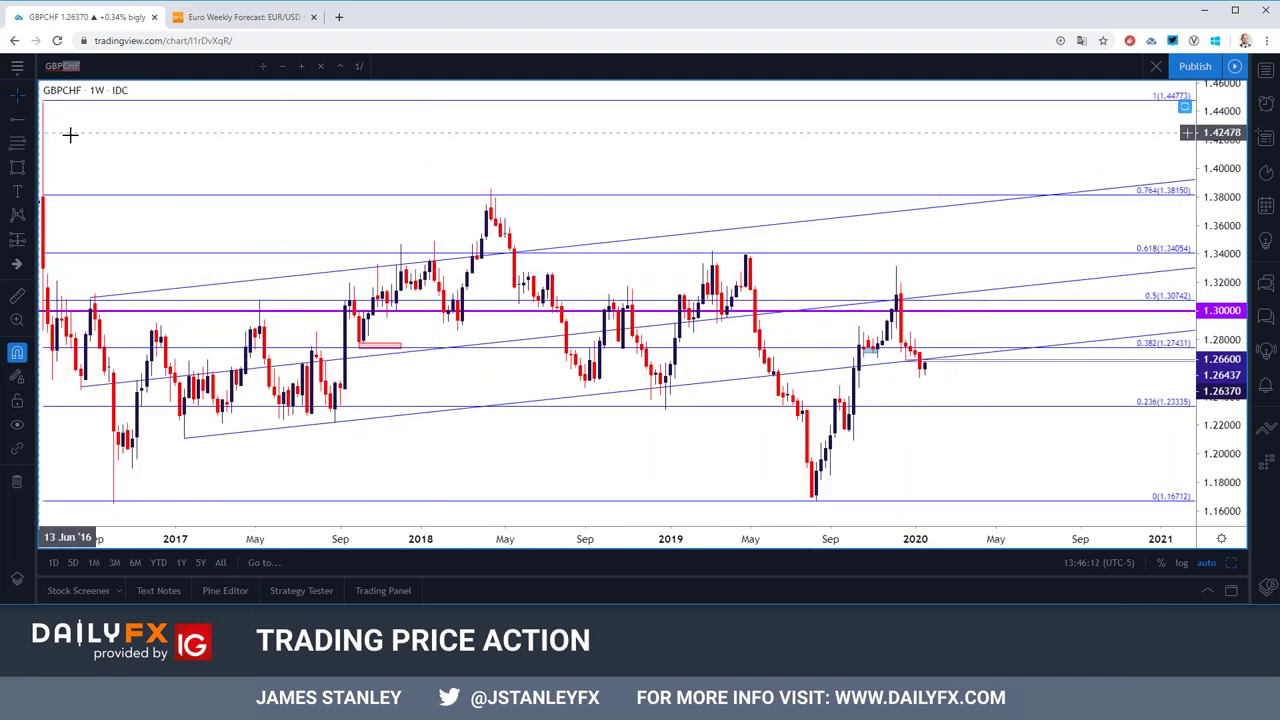
left_click(33, 147)
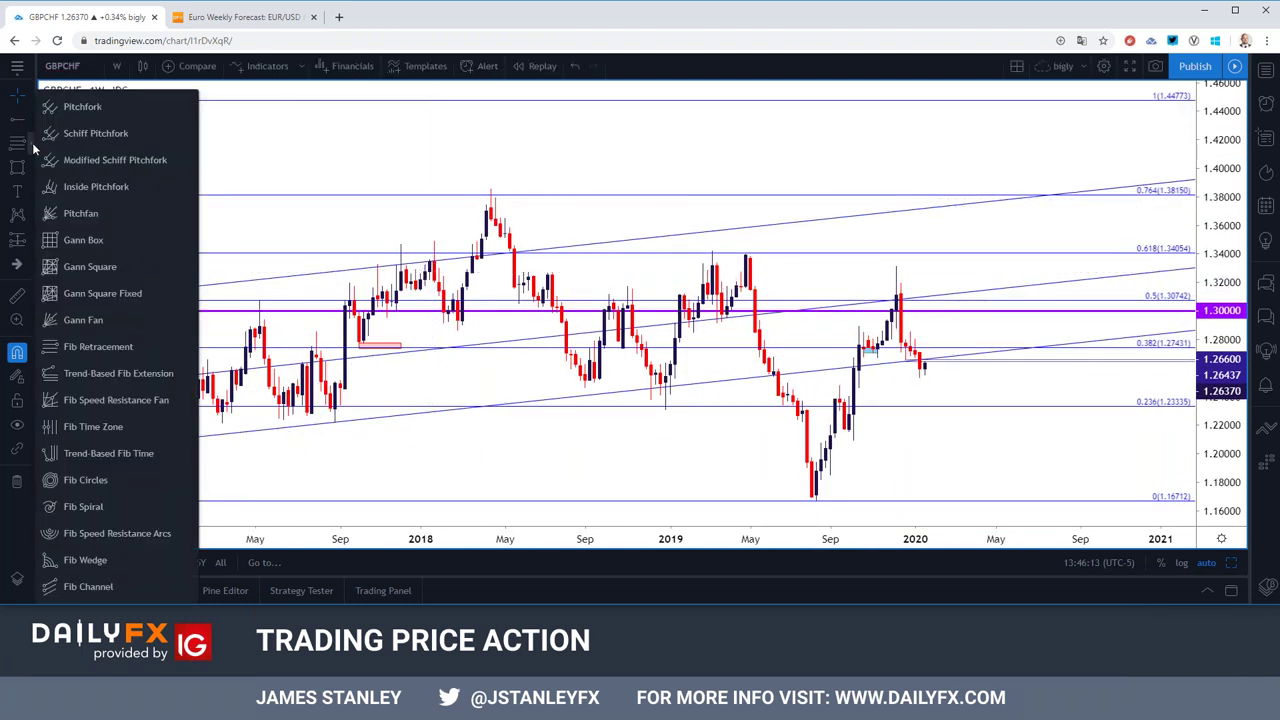
Step: Anchor the Fib retracement from the 2019 low to the late-2019 high, then switch GBPCHF to daily candles
left_click(105, 358)
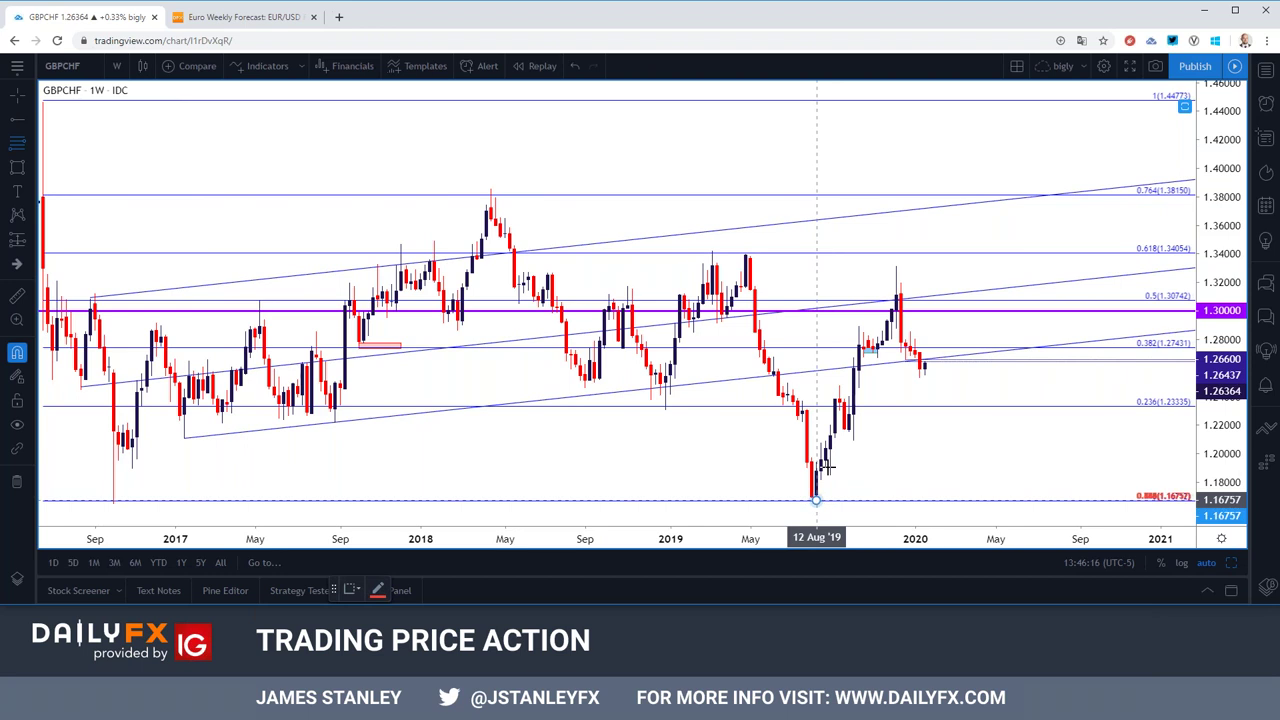
left_click(900, 264)
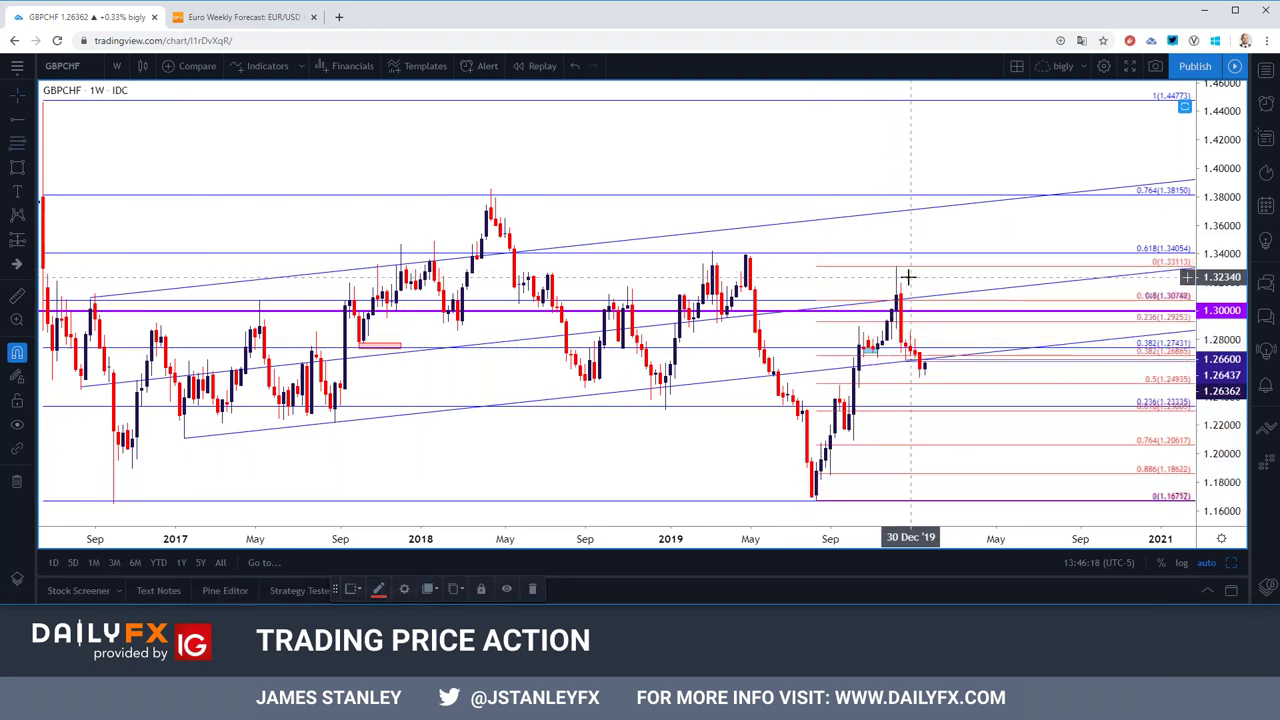
left_click(116, 66)
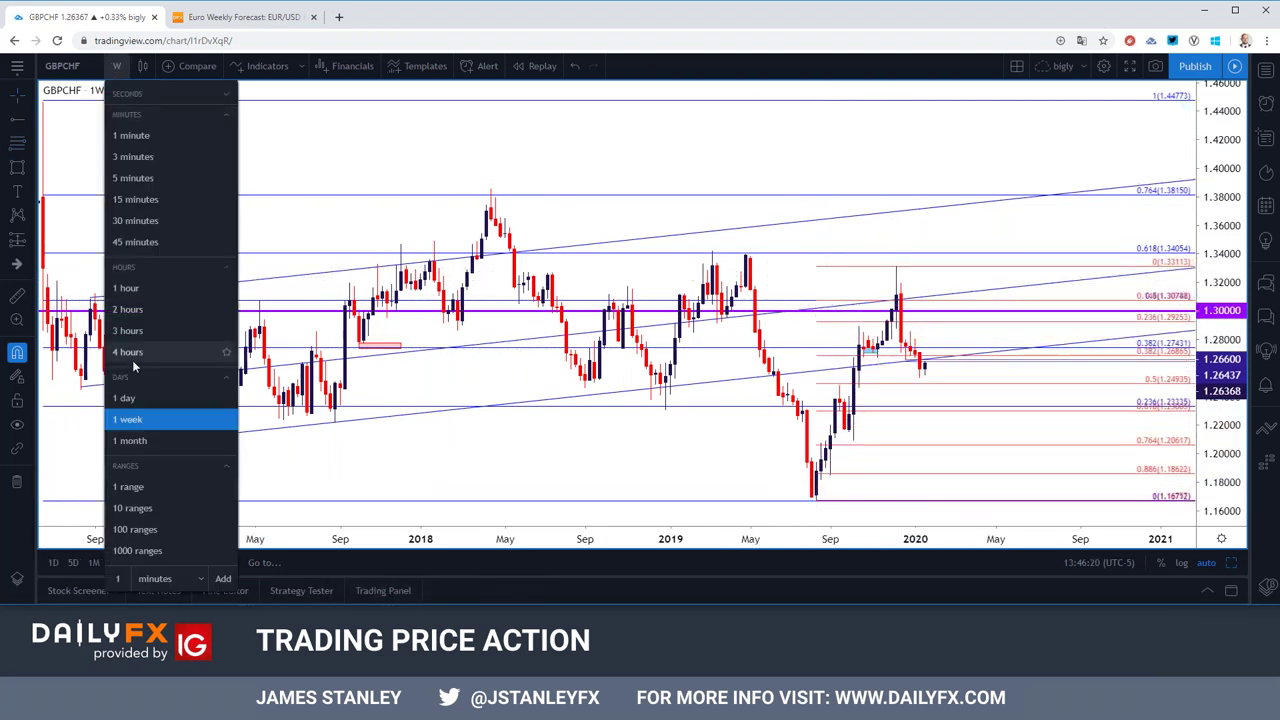
left_click(128, 398)
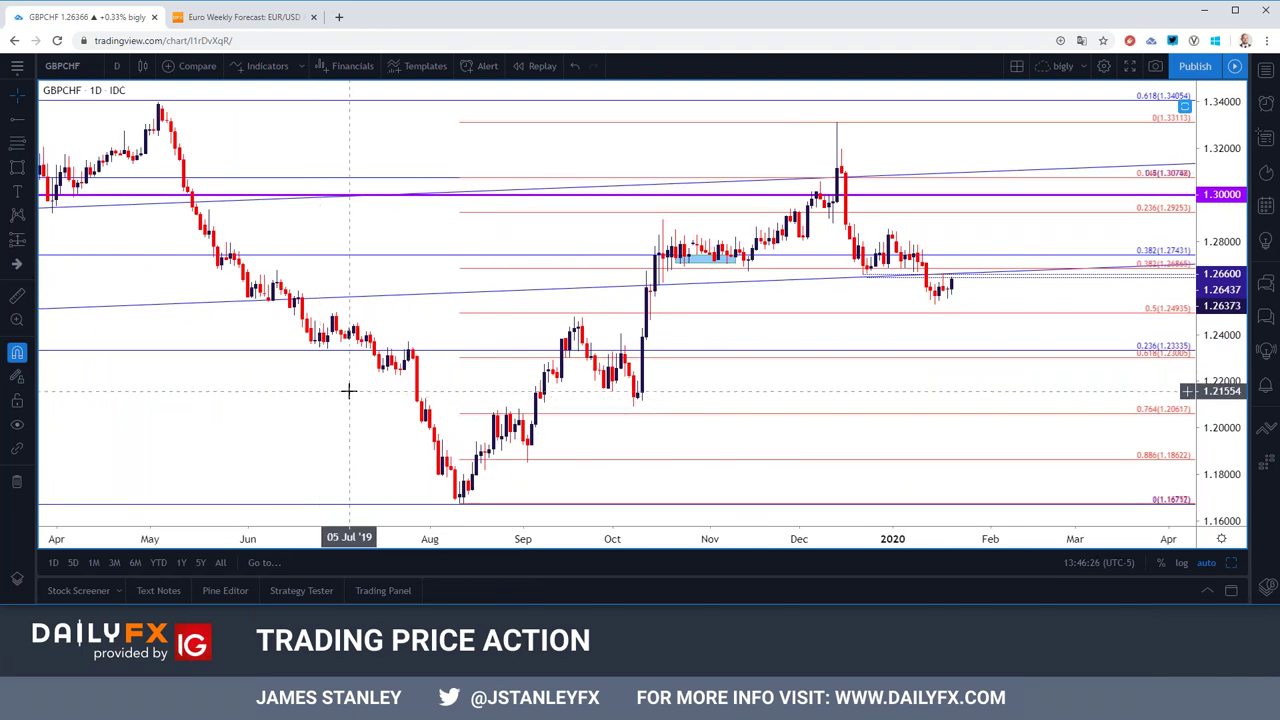
Step: Draw a rising trend line from the August 2019 low through the October low
left_click(30, 120)
left_click(49, 121)
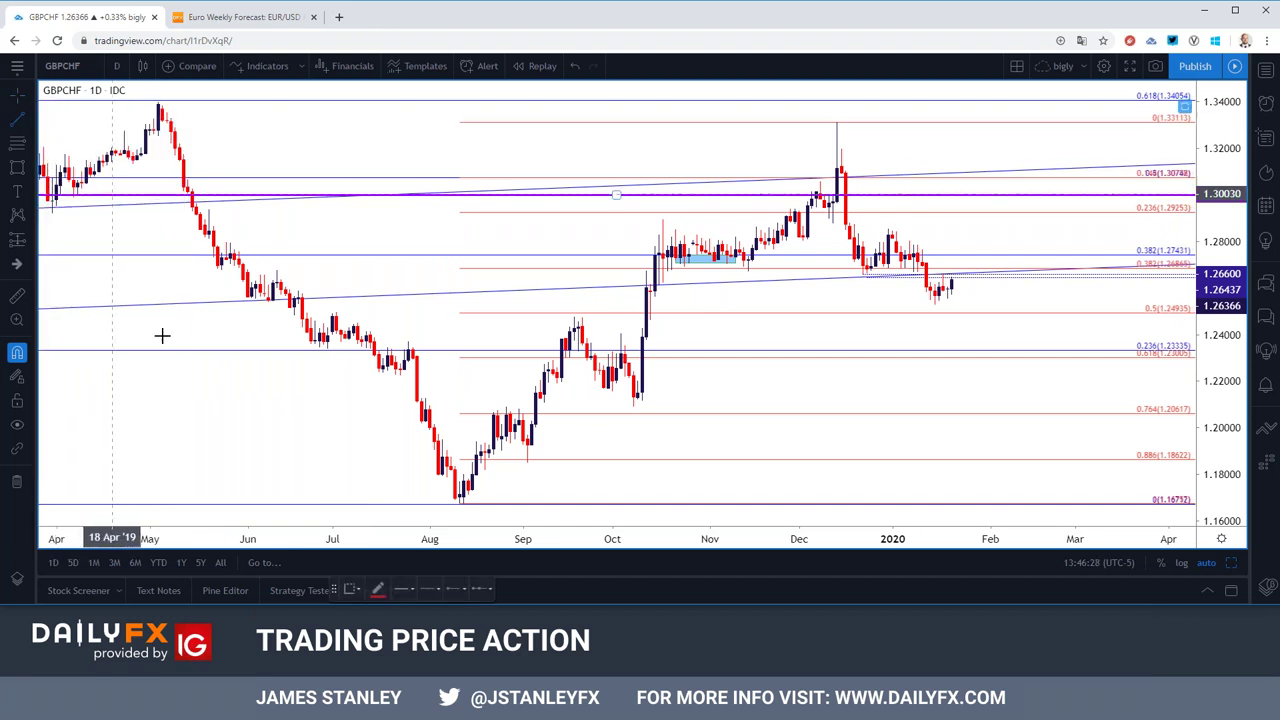
left_click(463, 502)
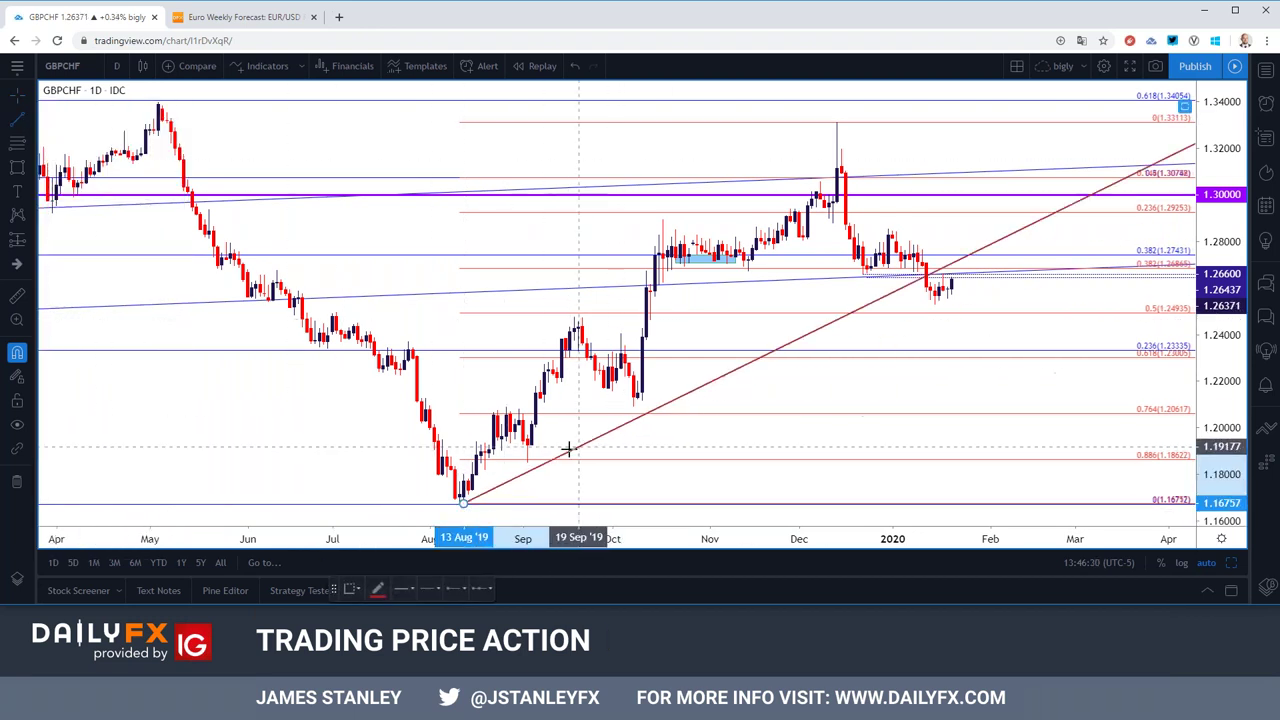
left_click(634, 405)
left_click(695, 418)
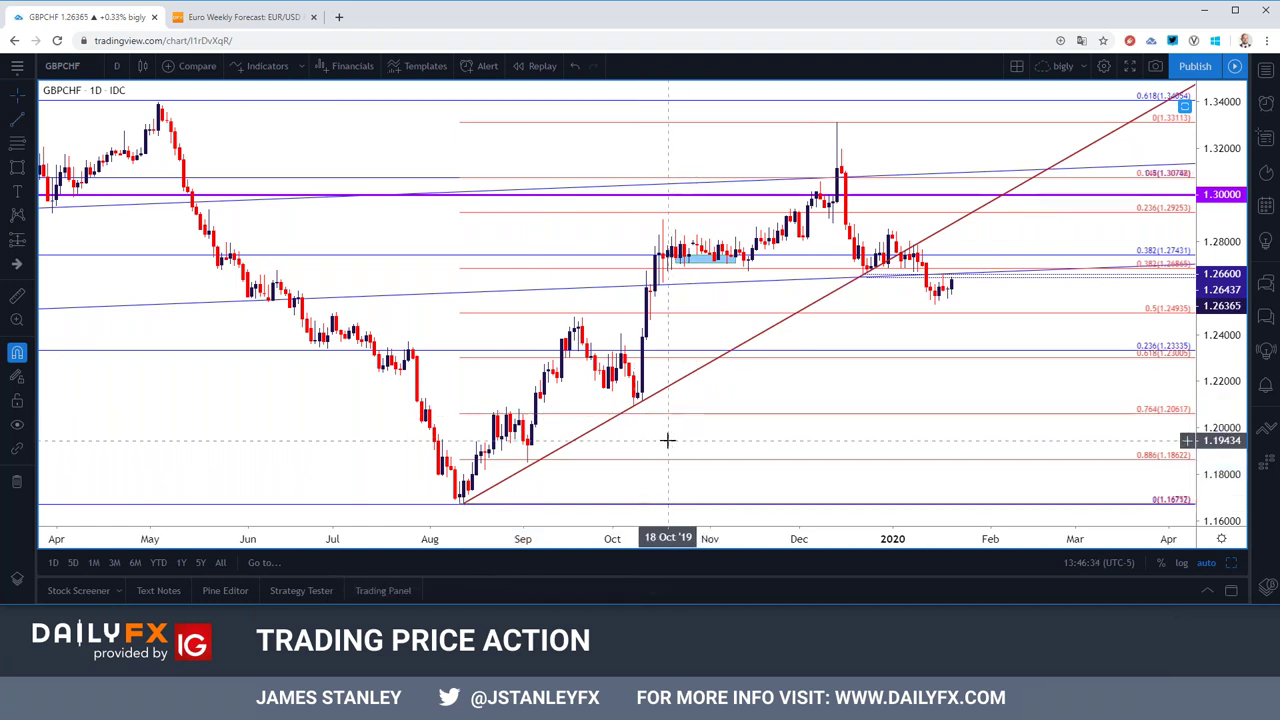
scroll(666, 437, "up", 2)
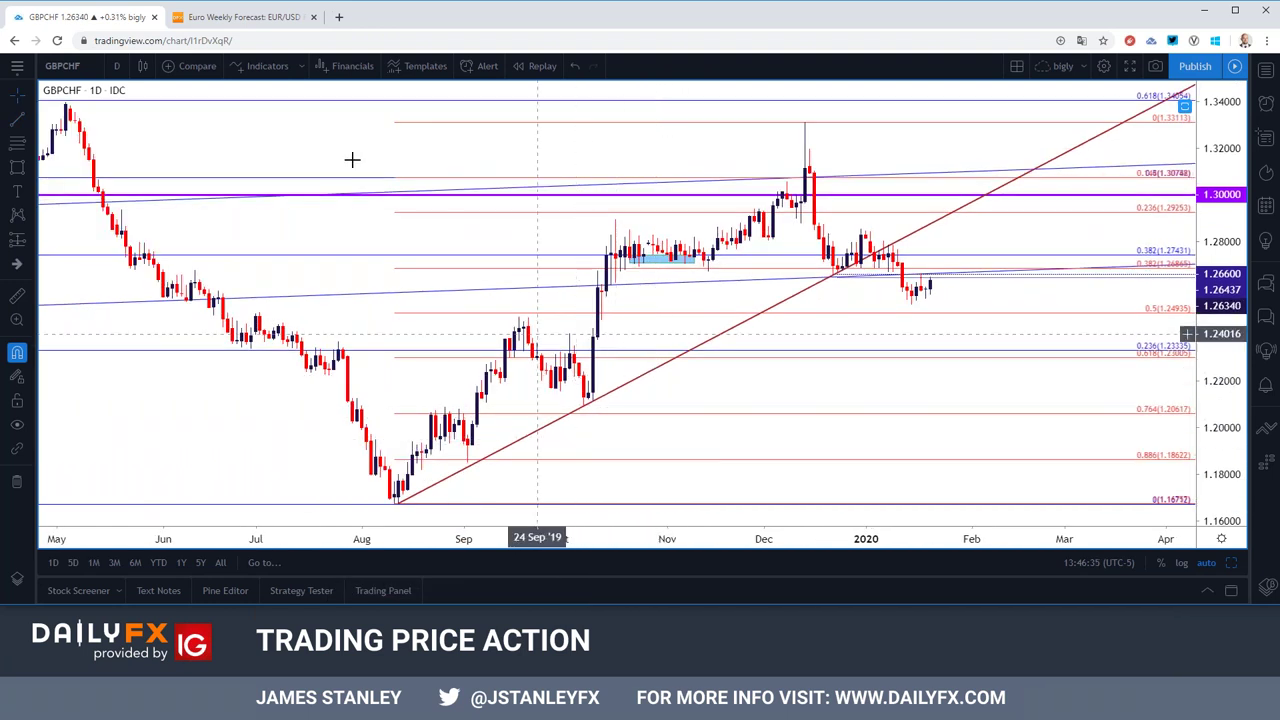
left_click(116, 66)
Step: Switch GBPCHF to 4-hour candles and make a first rectangle attempt at the 23 Dec low
left_click(157, 352)
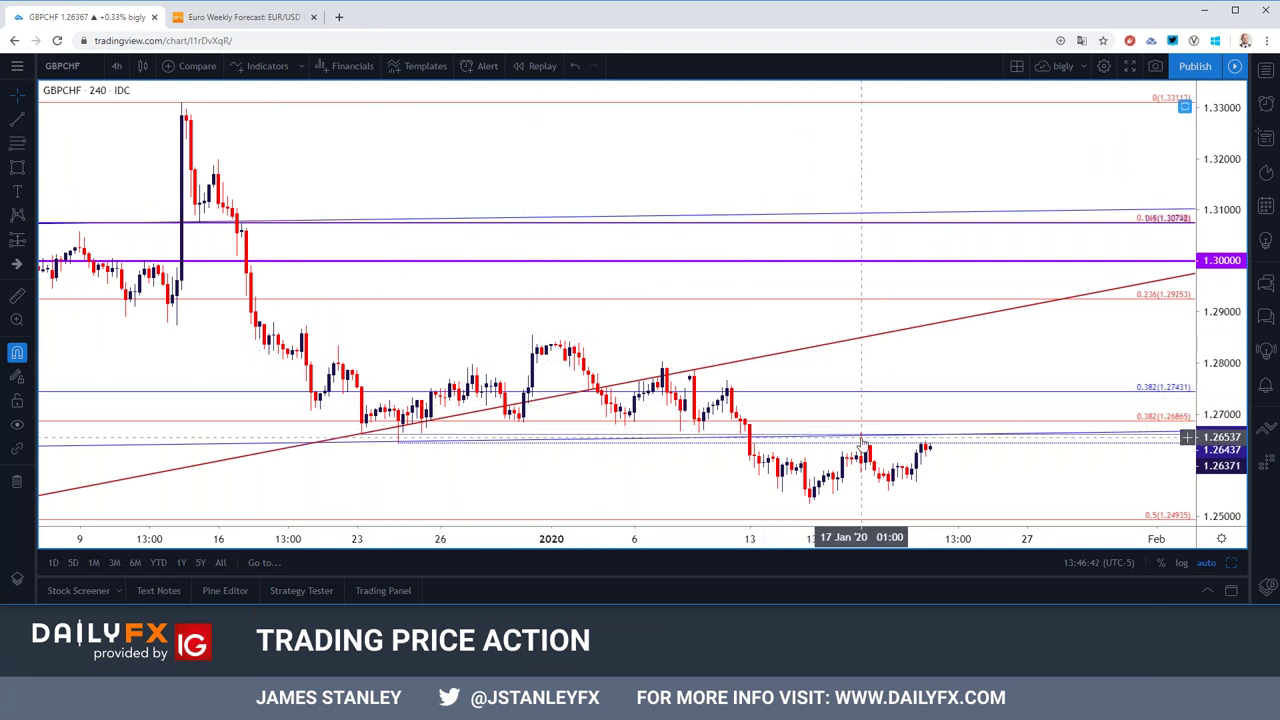
left_click(27, 167)
left_click(70, 204)
left_click(362, 434)
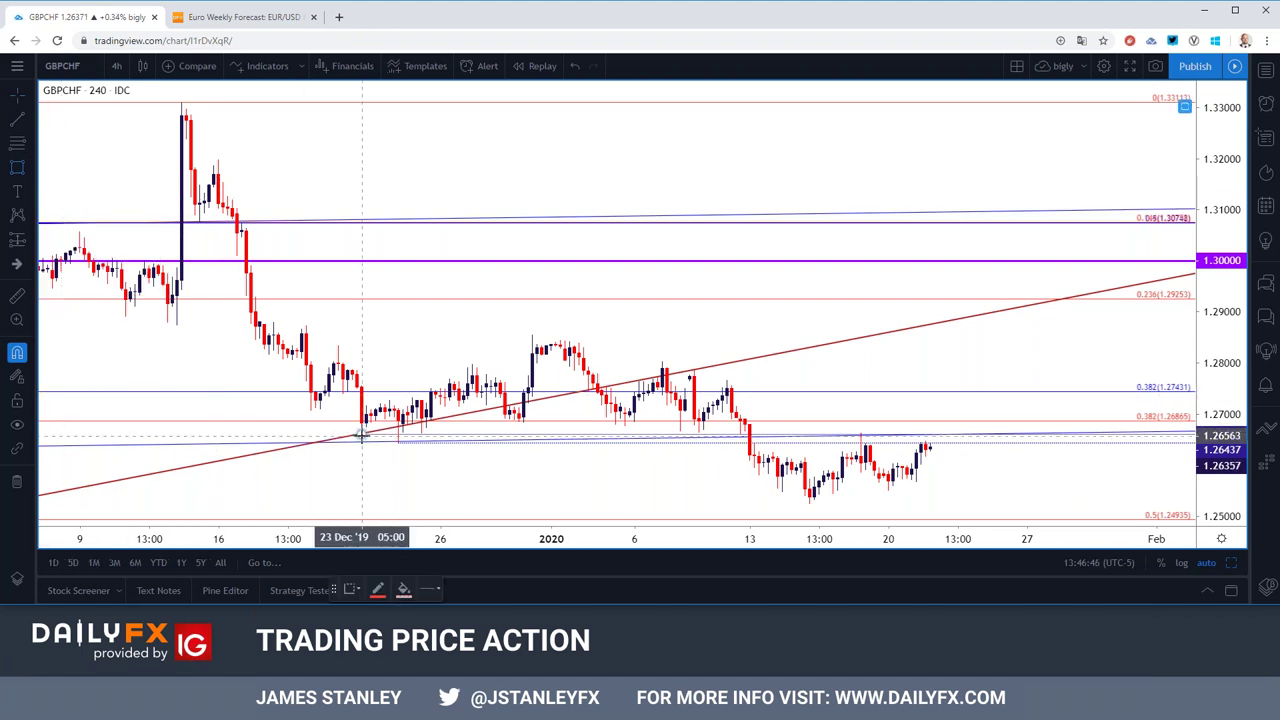
double_click(400, 446)
left_click(731, 408)
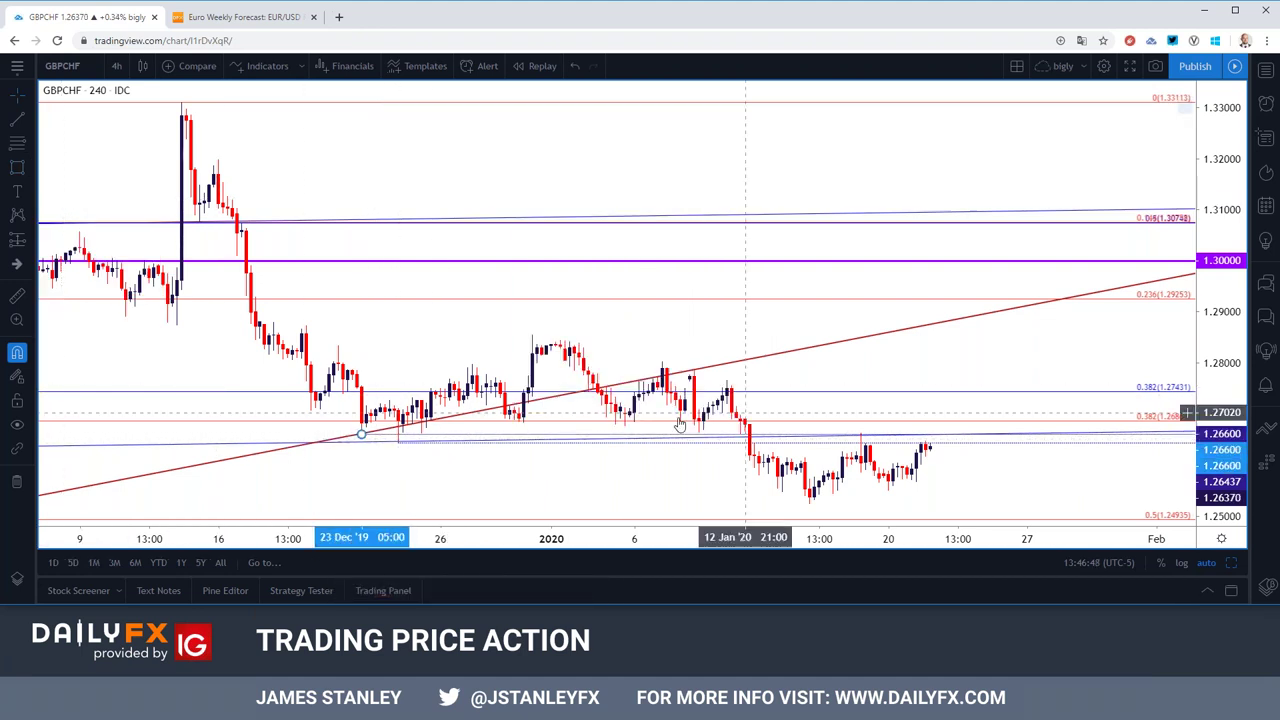
Step: Draw the pink resistance zone from the 23 Dec low (about 1.2642–1.2661) extending to the right edge
left_click(27, 167)
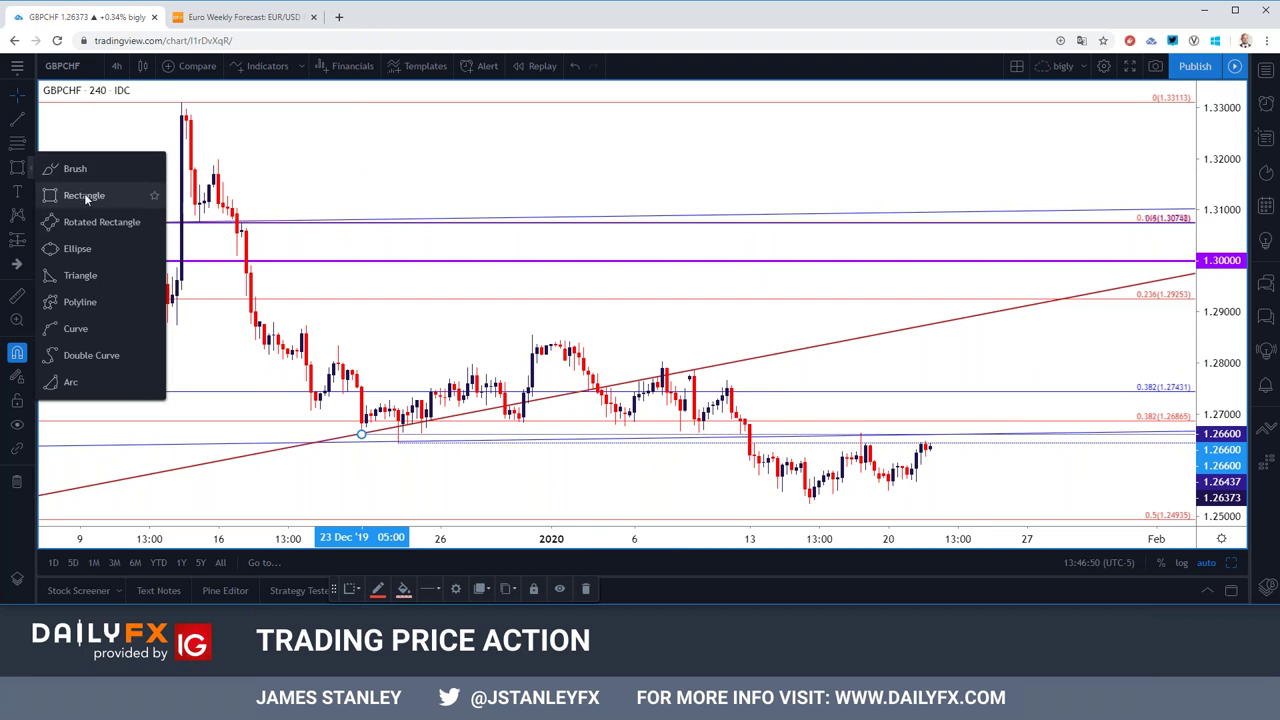
left_click(75, 195)
left_click(357, 434)
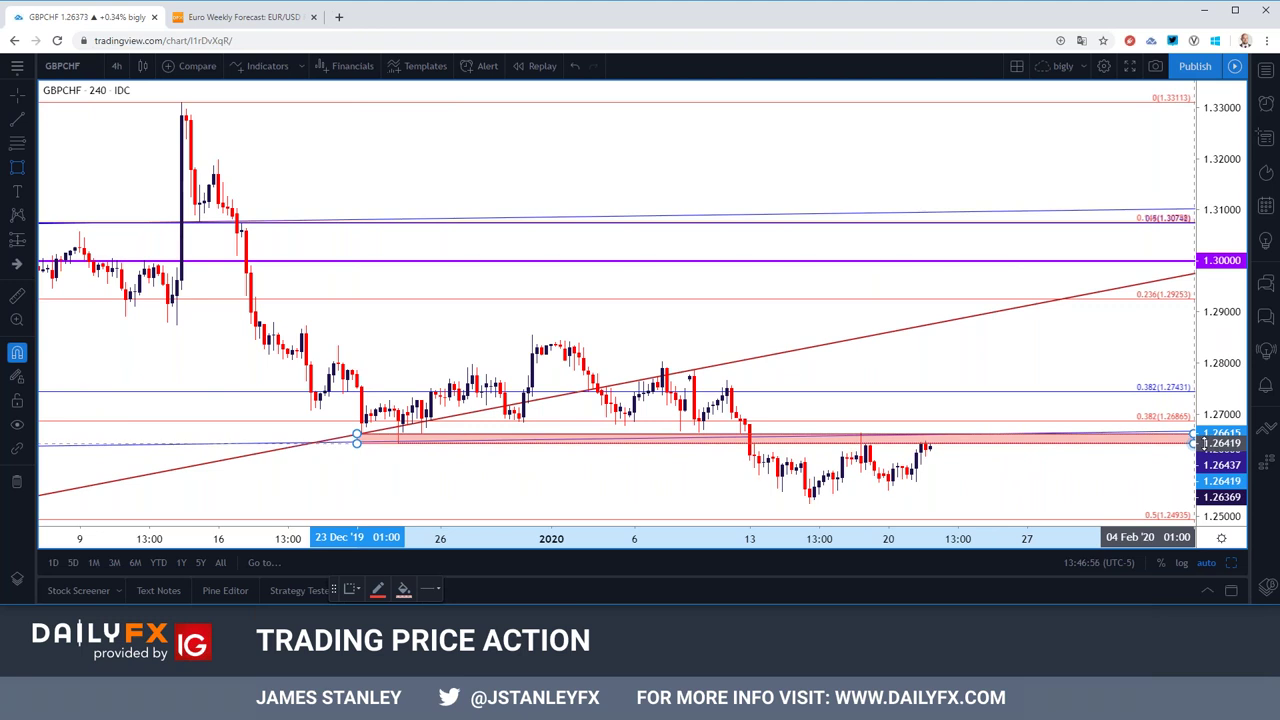
left_click(1192, 442)
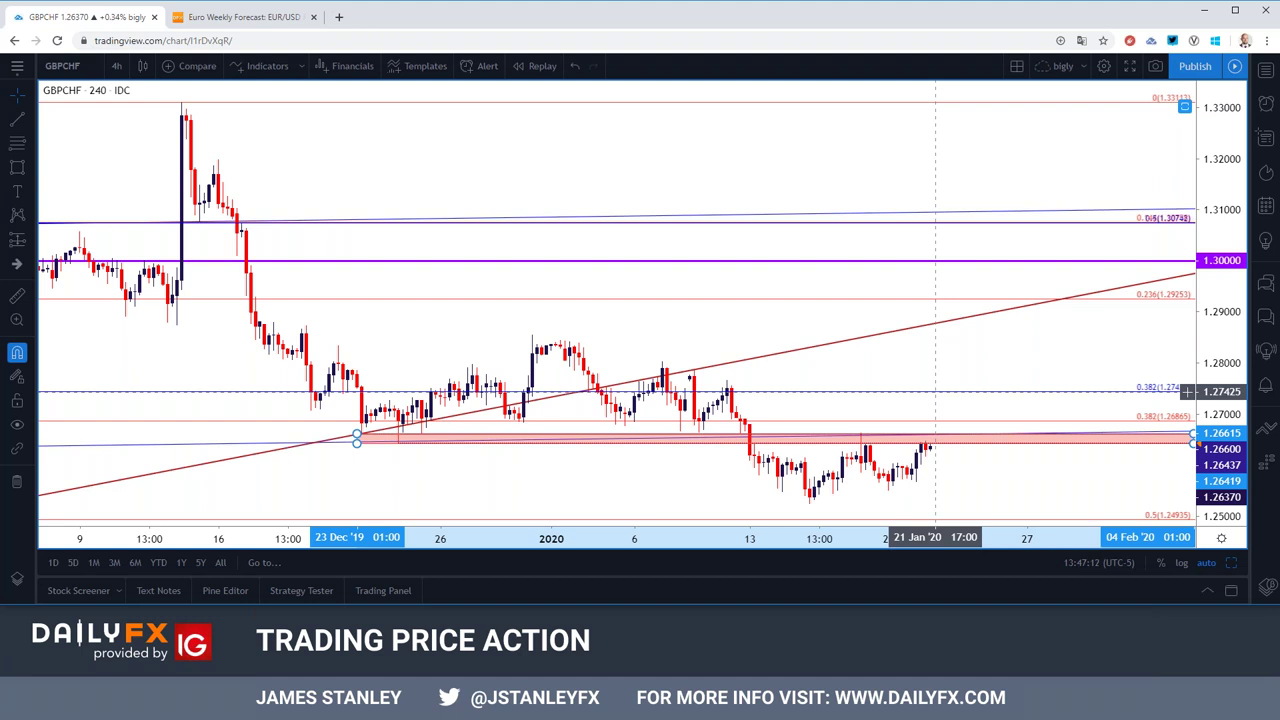
scroll(935, 392, "down", 5)
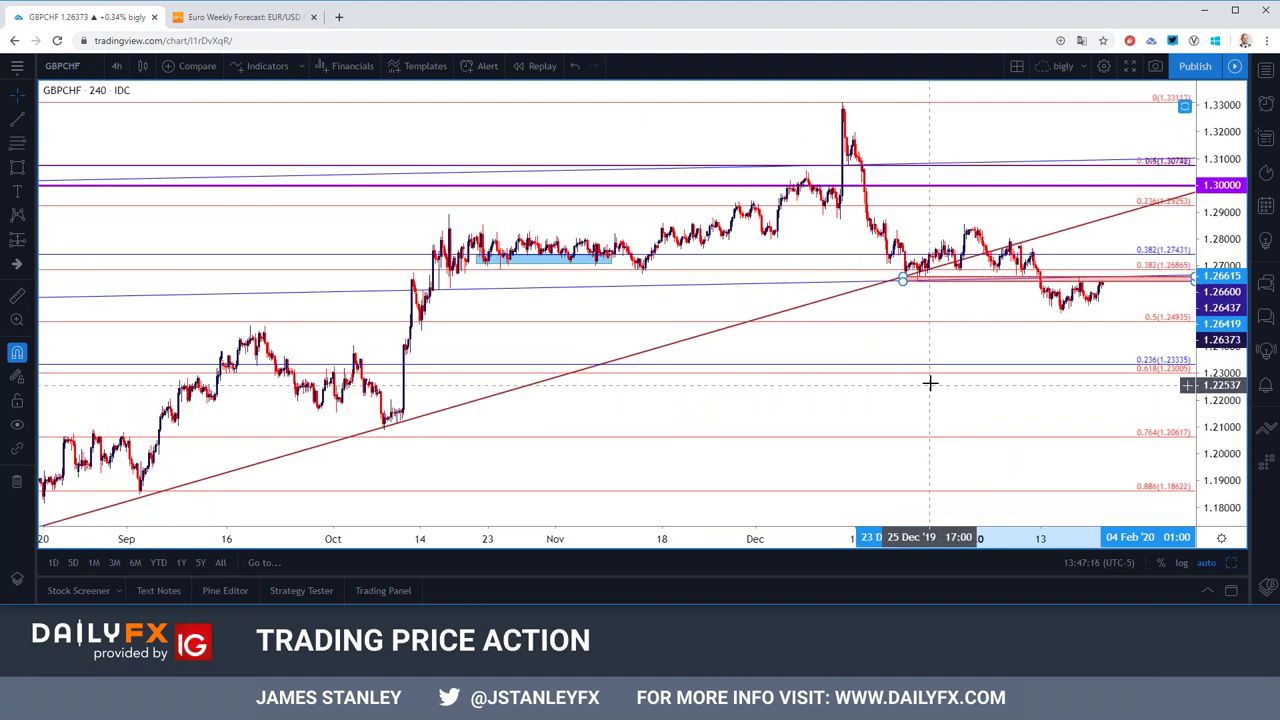
left_click_drag(980, 340, 934, 346)
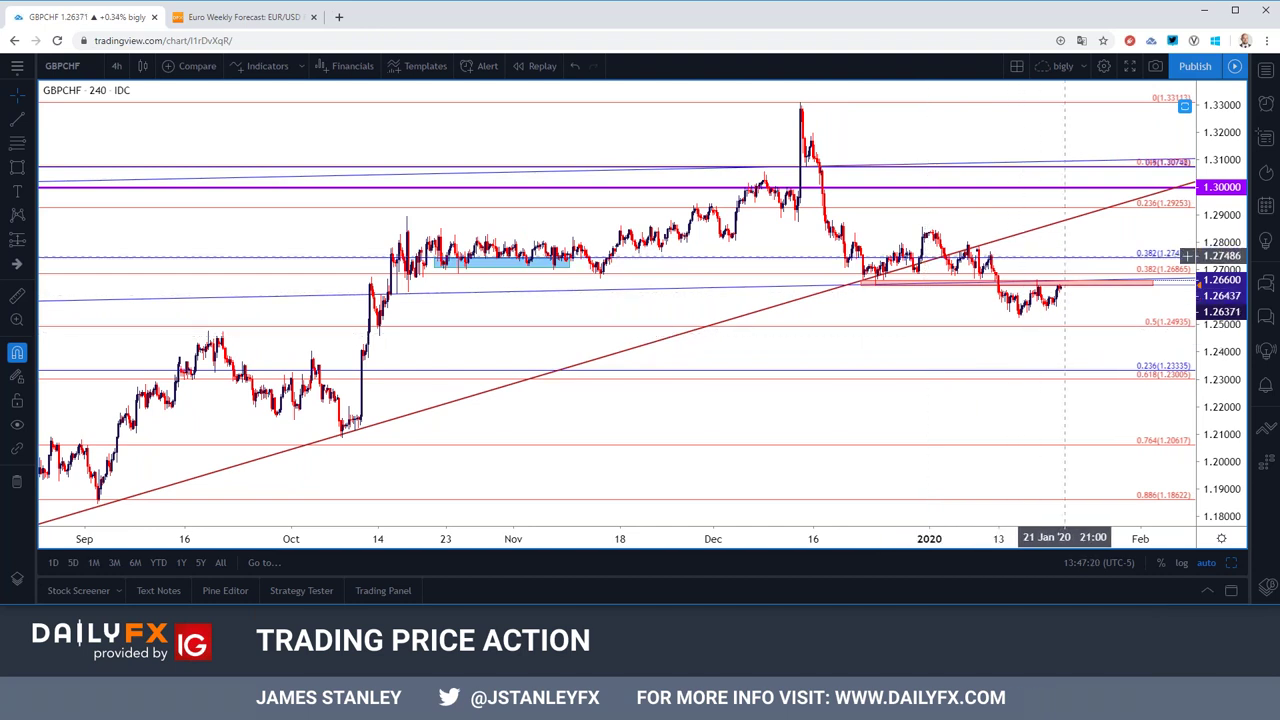
left_click(116, 65)
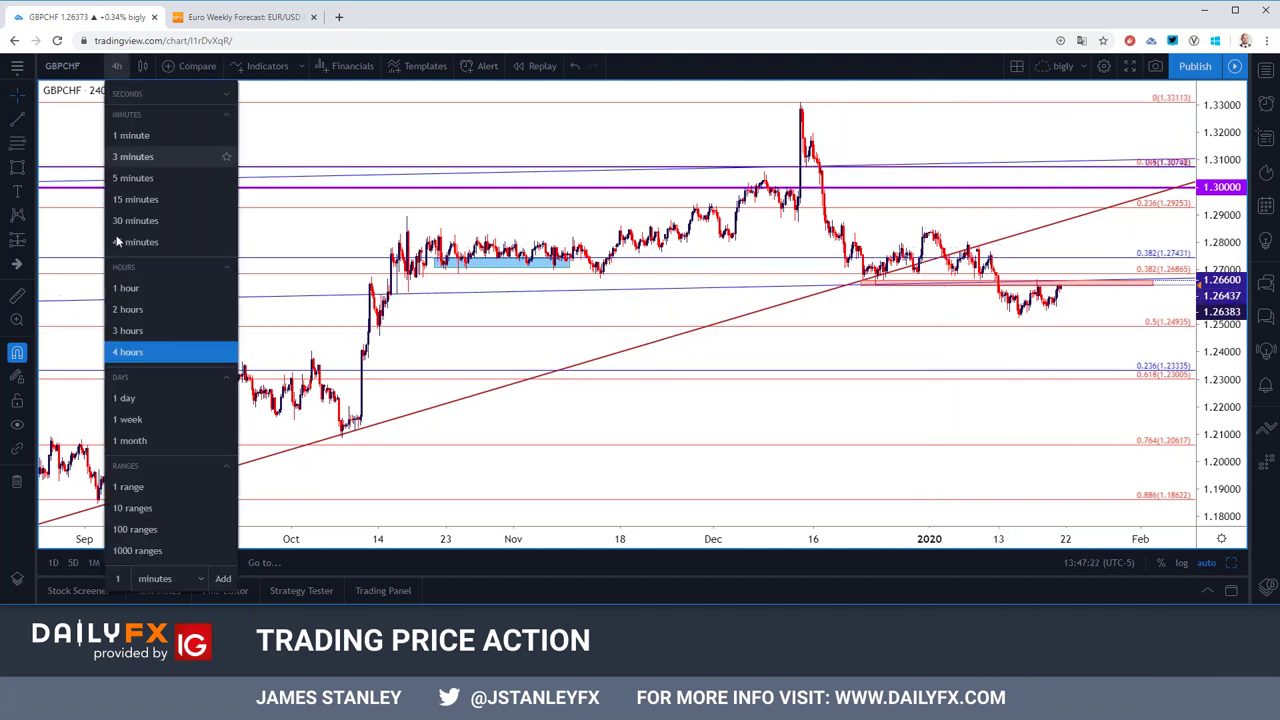
left_click(155, 398)
scroll(258, 330, "up", 5)
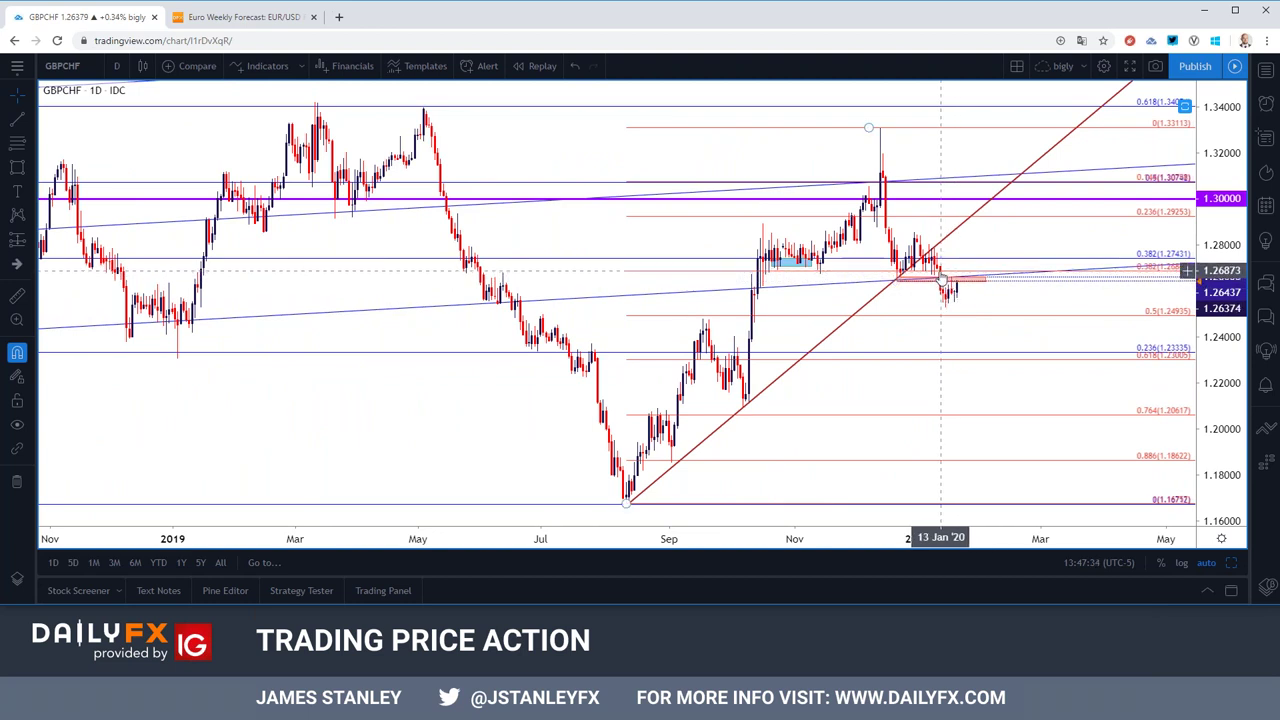
left_click(116, 66)
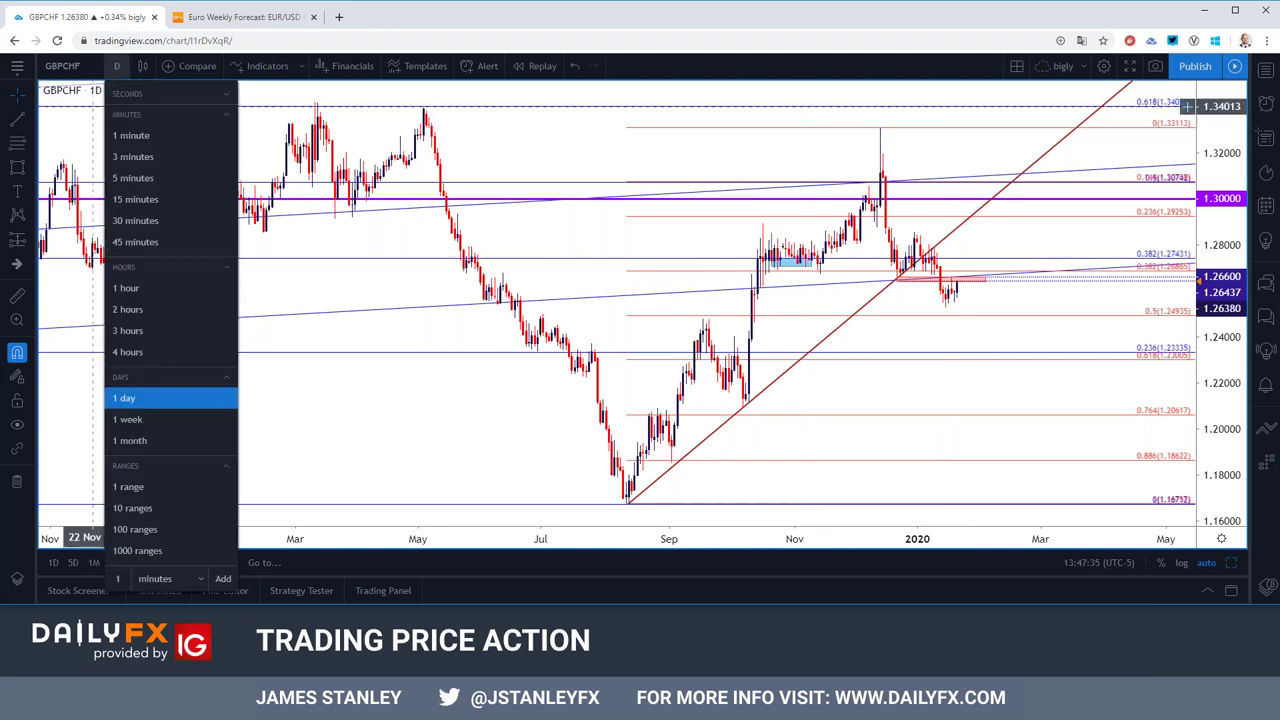
left_click(134, 351)
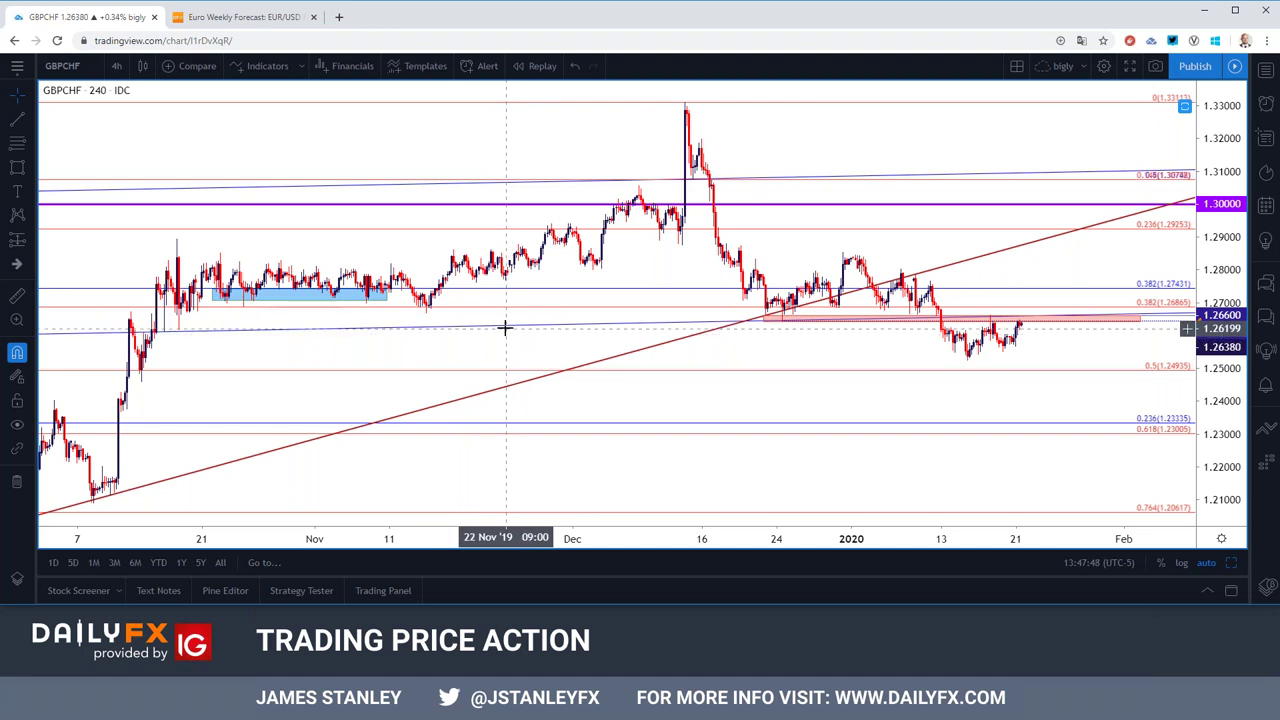
scroll(505, 327, "up", 3)
left_click(75, 69)
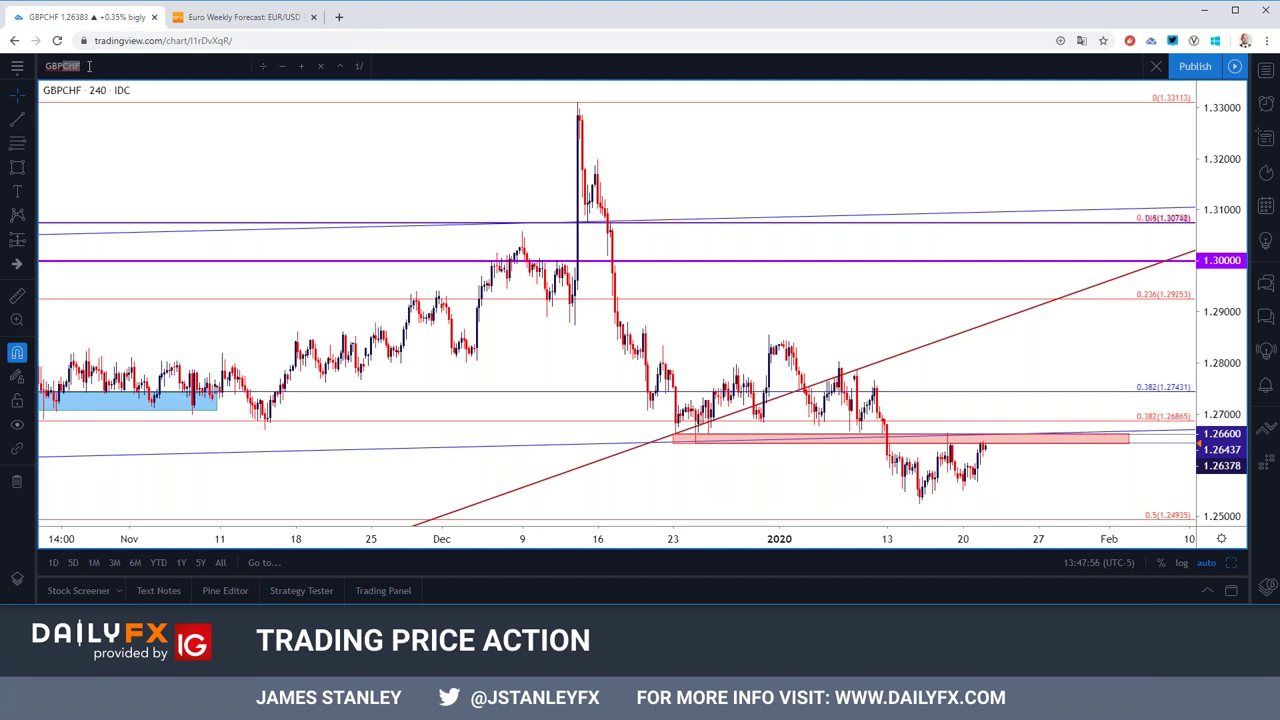
left_click(97, 145)
scroll(97, 150, "down", 3)
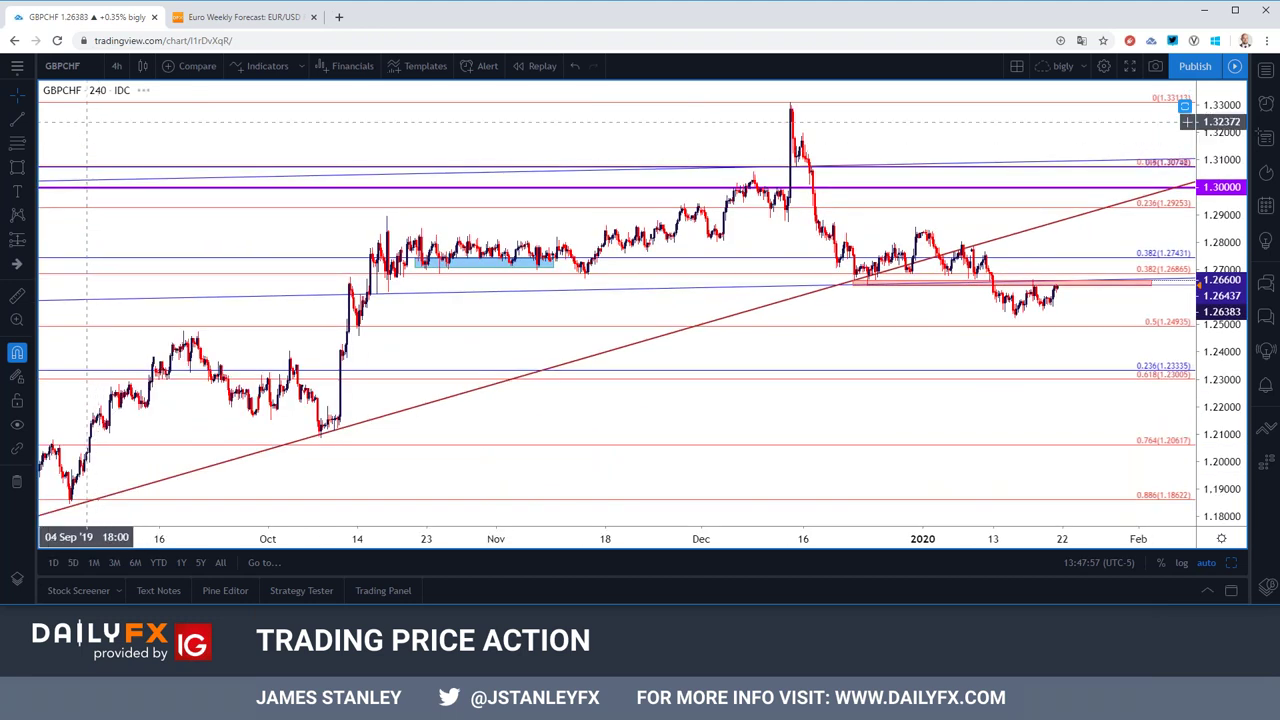
left_click(62, 66)
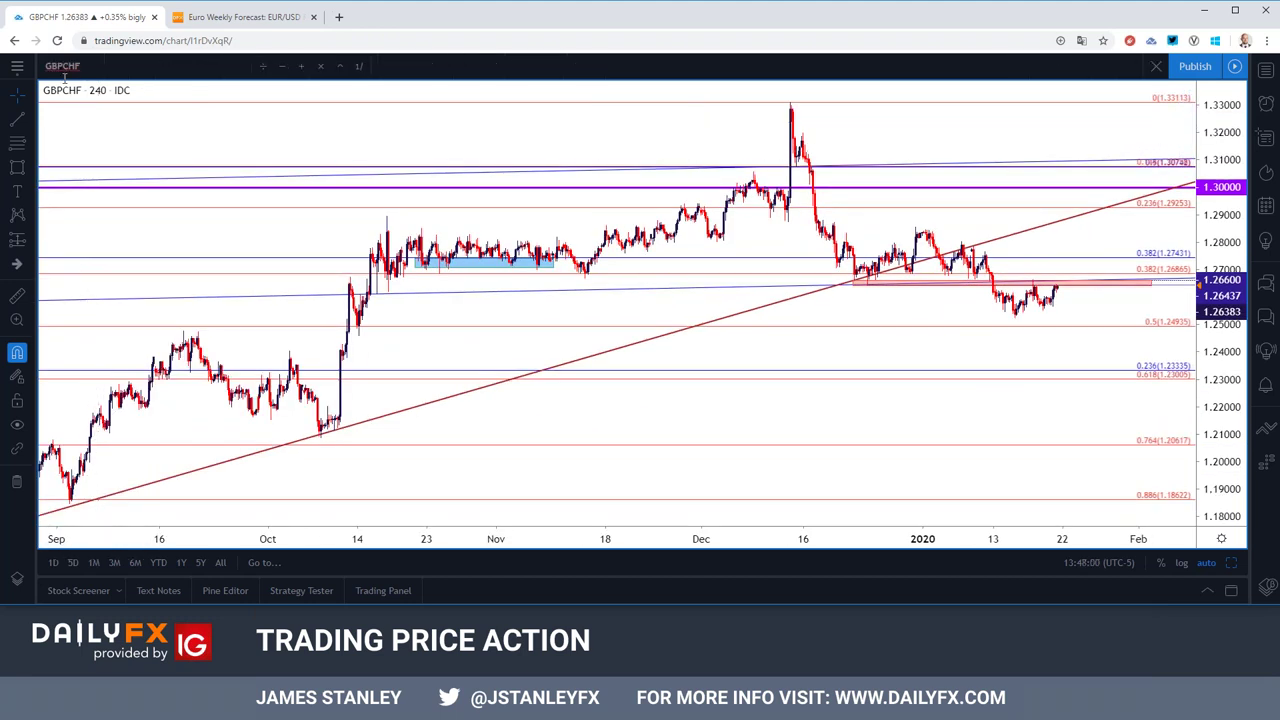
mouse_move(62, 66)
left_mouse_down()
mouse_move(95, 66)
mouse_move(45, 66)
left_mouse_up()
left_click(166, 123)
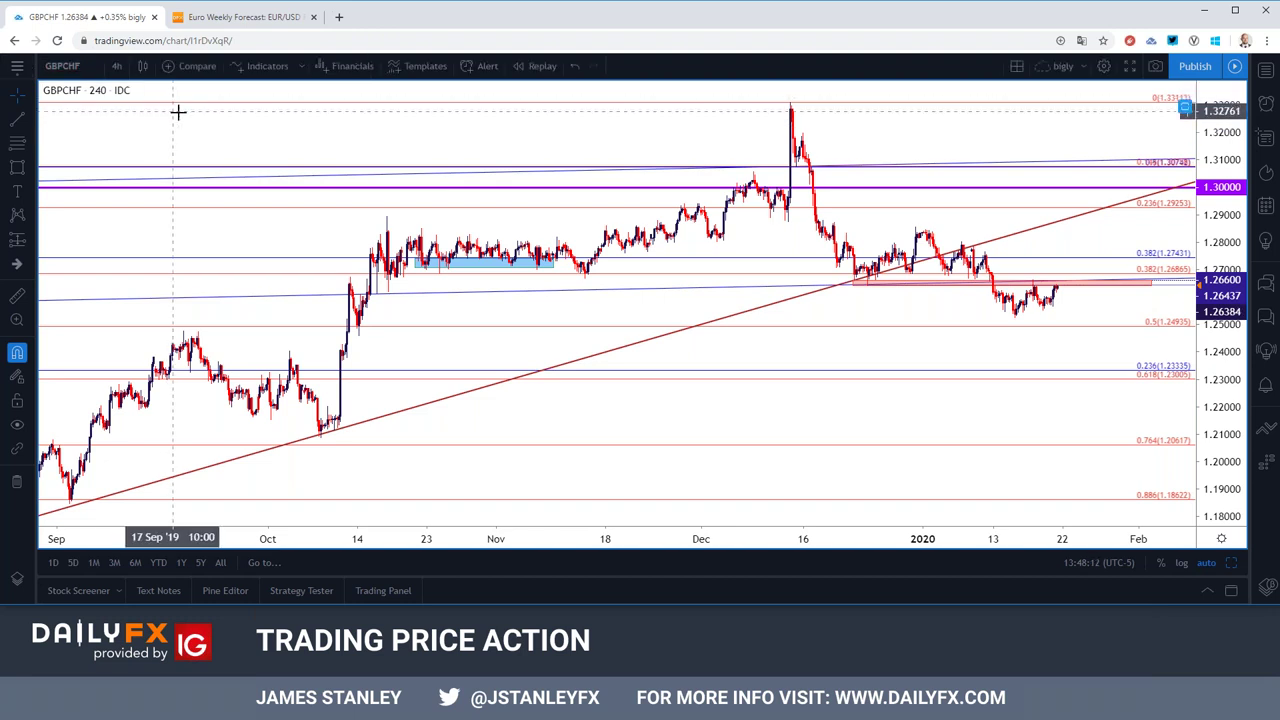
scroll(229, 134, "down", 4)
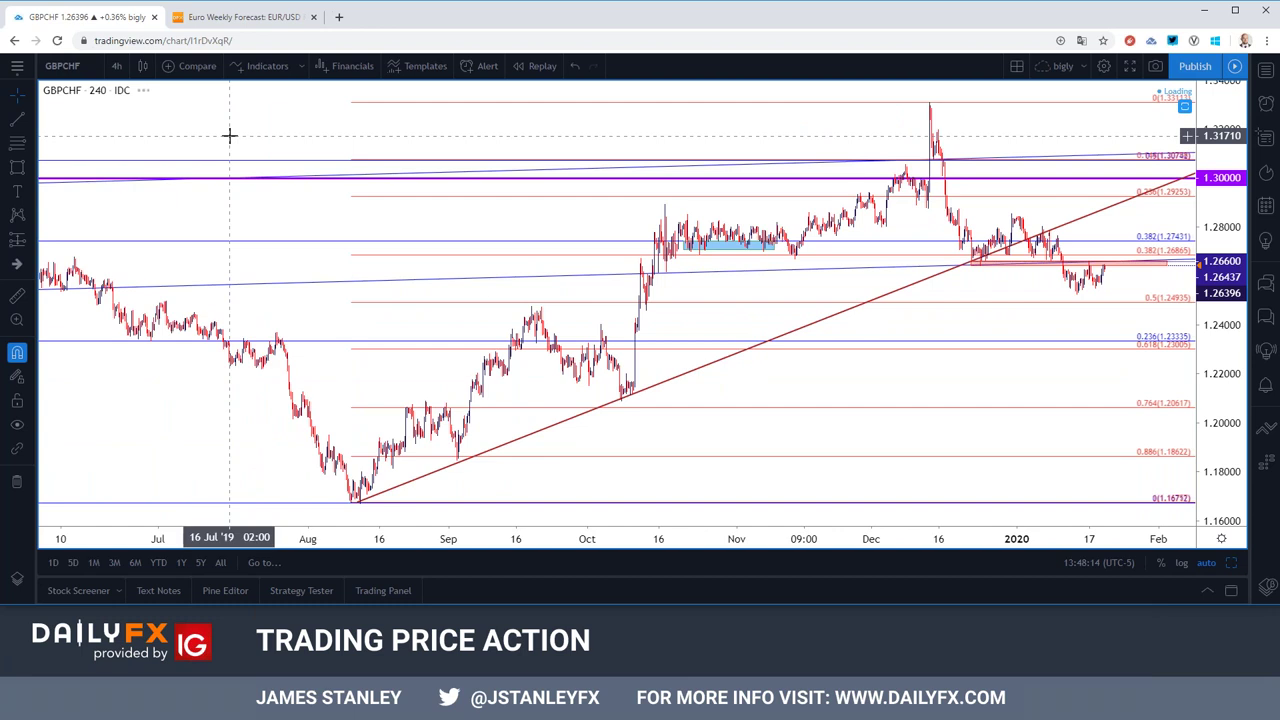
scroll(229, 134, "up", 3)
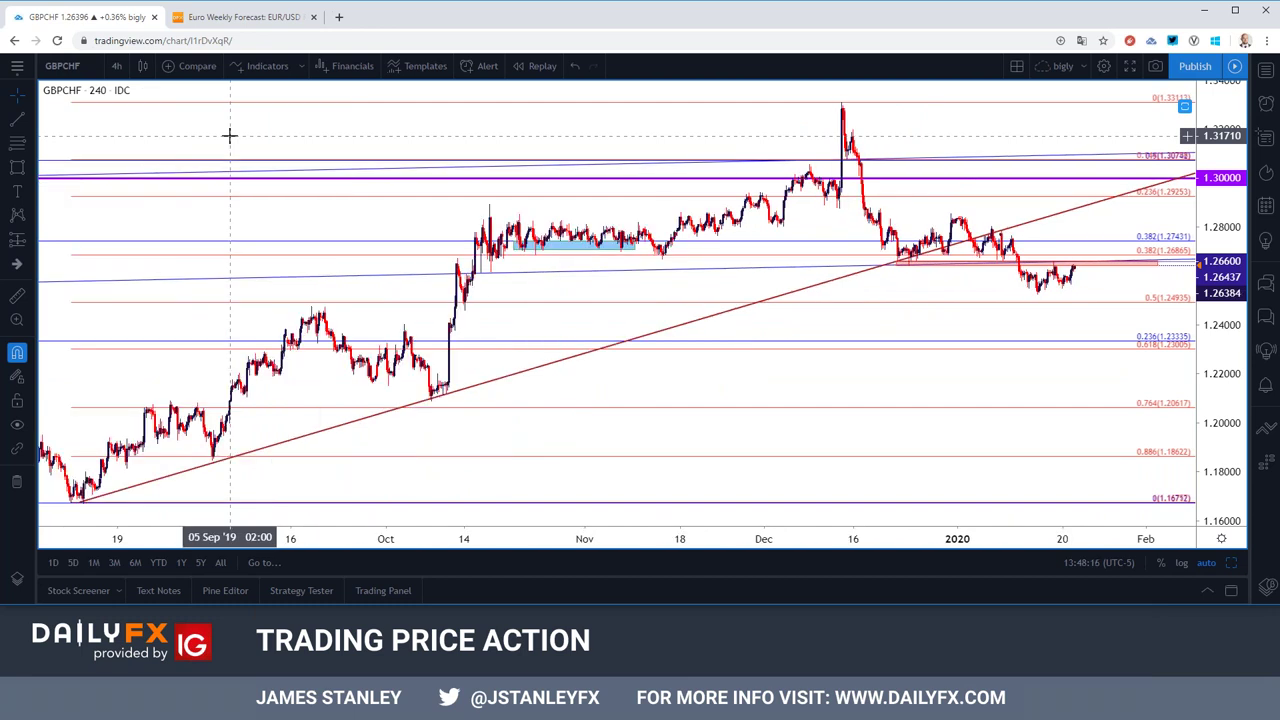